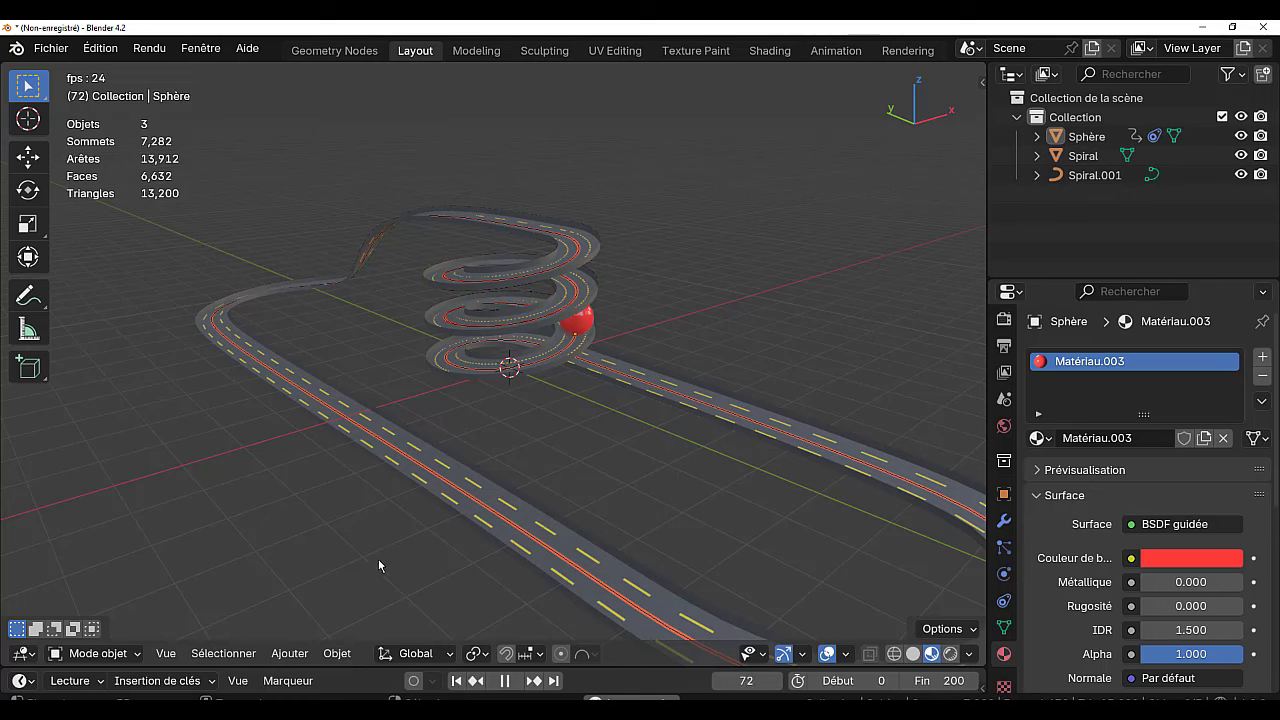
# Examine the finished spiral road circuit, the sphere's Follow Path constraint and its offset keyframes while the animation plays.
pyautogui.moveTo(378, 559); pyautogui.dragTo(637, 564, button='middle')
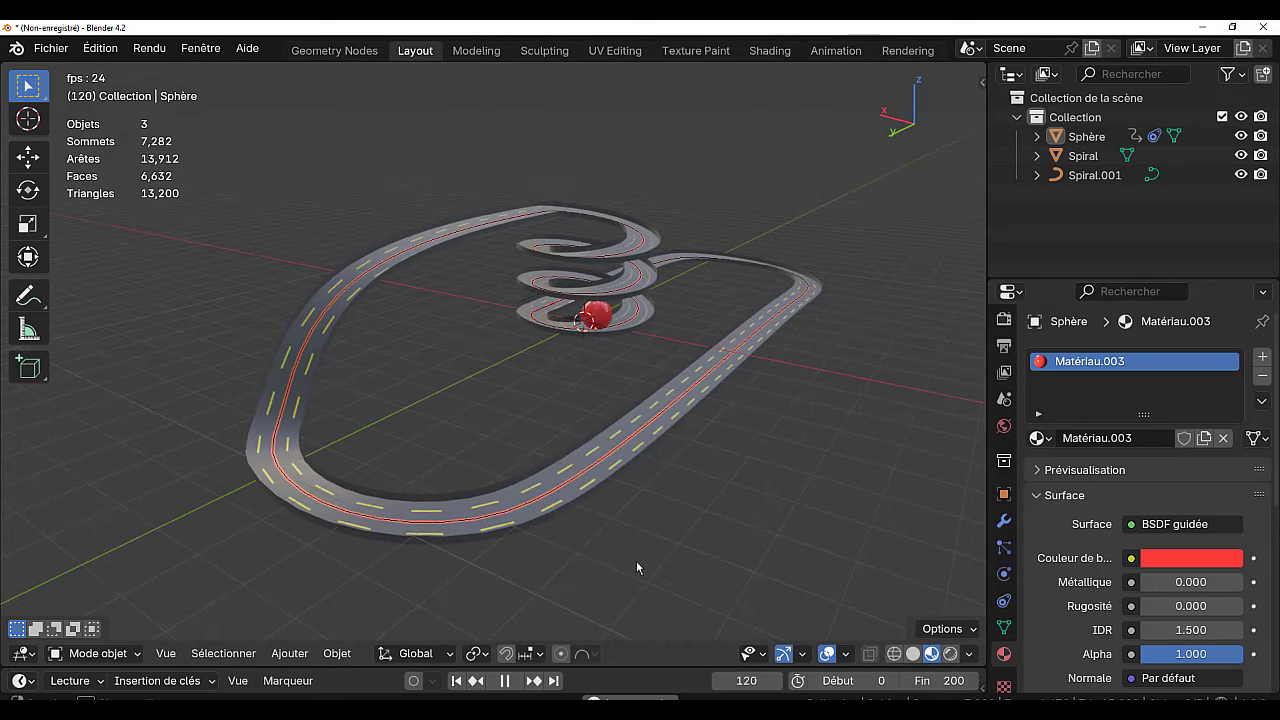
pyautogui.moveTo(610, 387); pyautogui.dragTo(553, 394, button='middle')
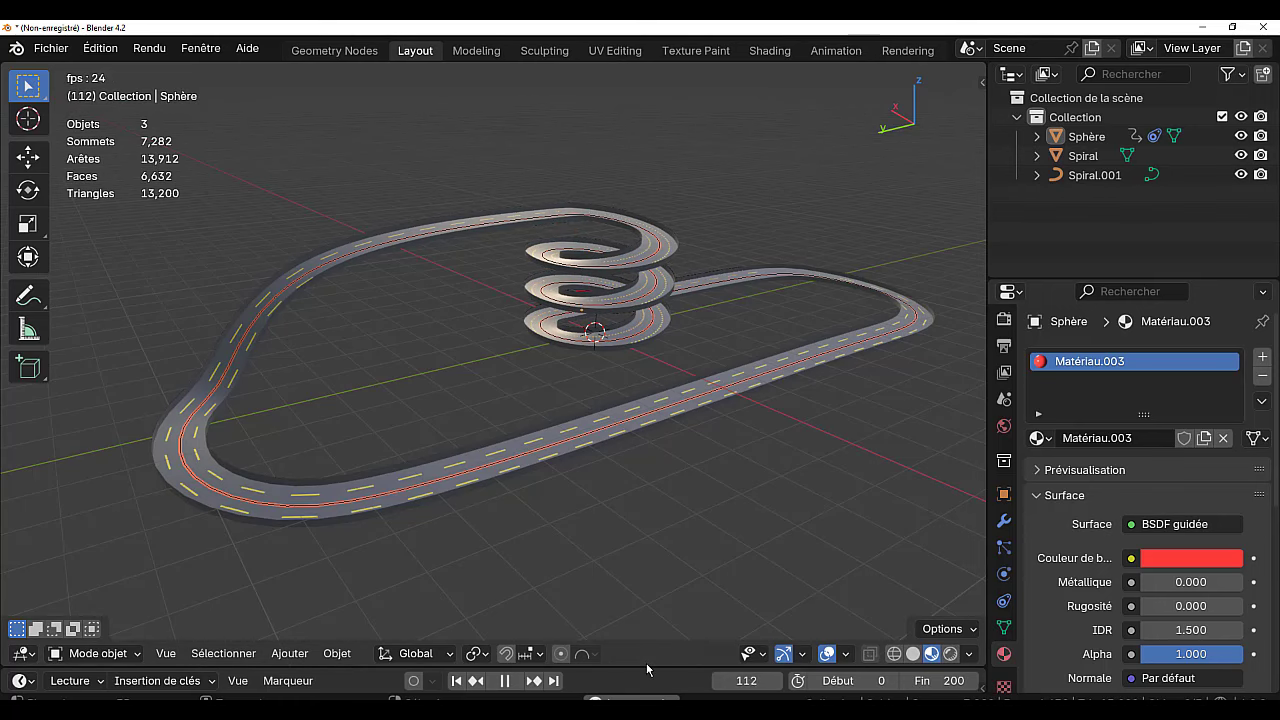
pyautogui.moveTo(648, 667); pyautogui.dragTo(650, 545)
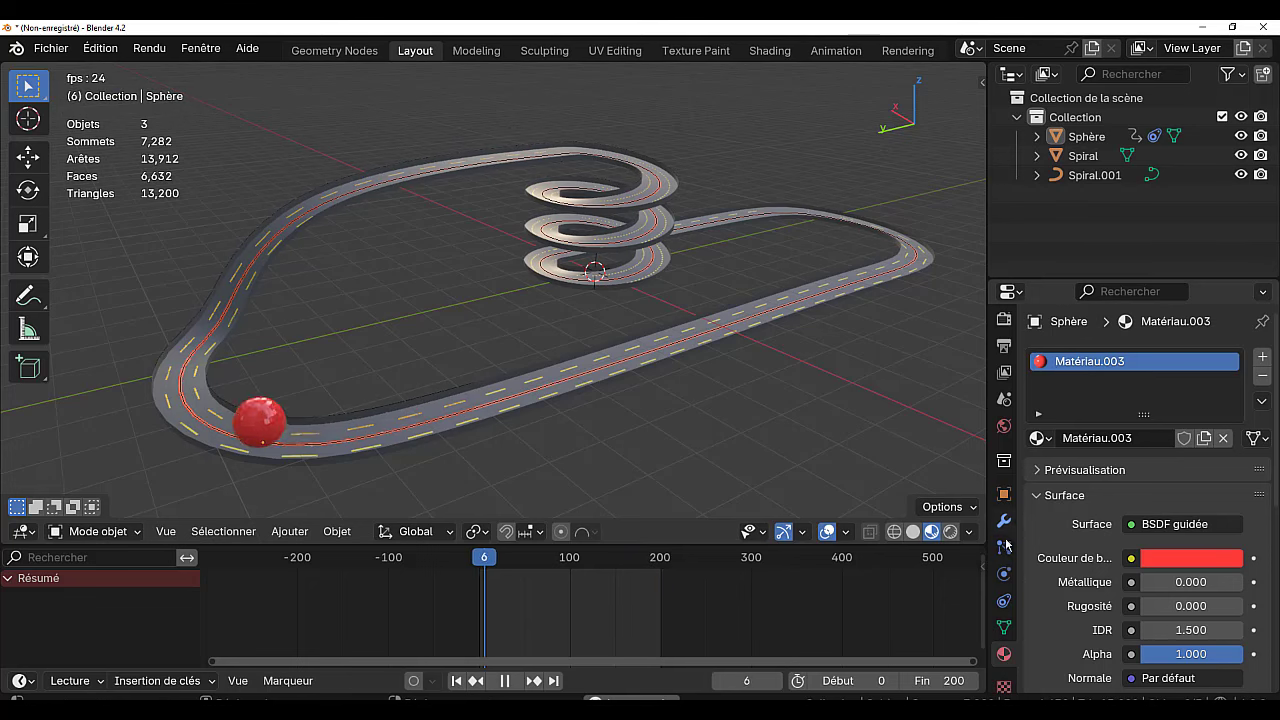
pyautogui.click(1003, 601)
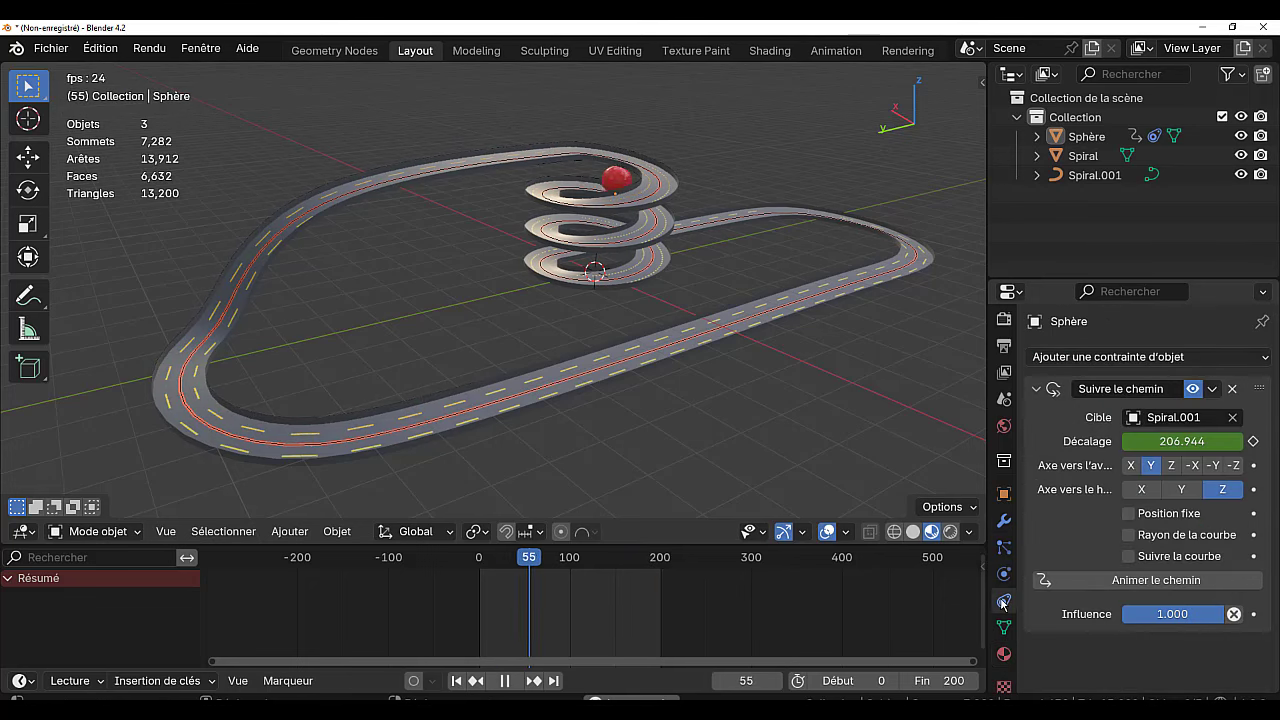
pyautogui.click(760, 309)
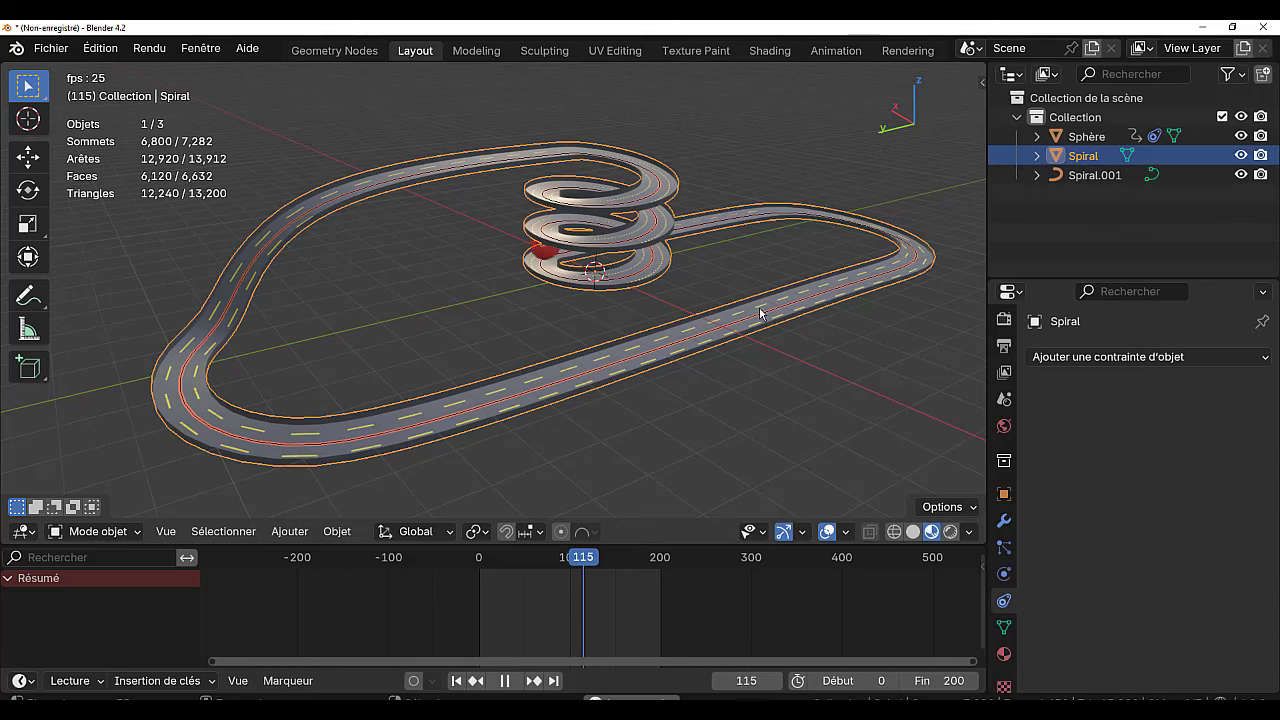
pyautogui.click(1100, 175)
pyautogui.click(1083, 156)
pyautogui.click(1080, 135)
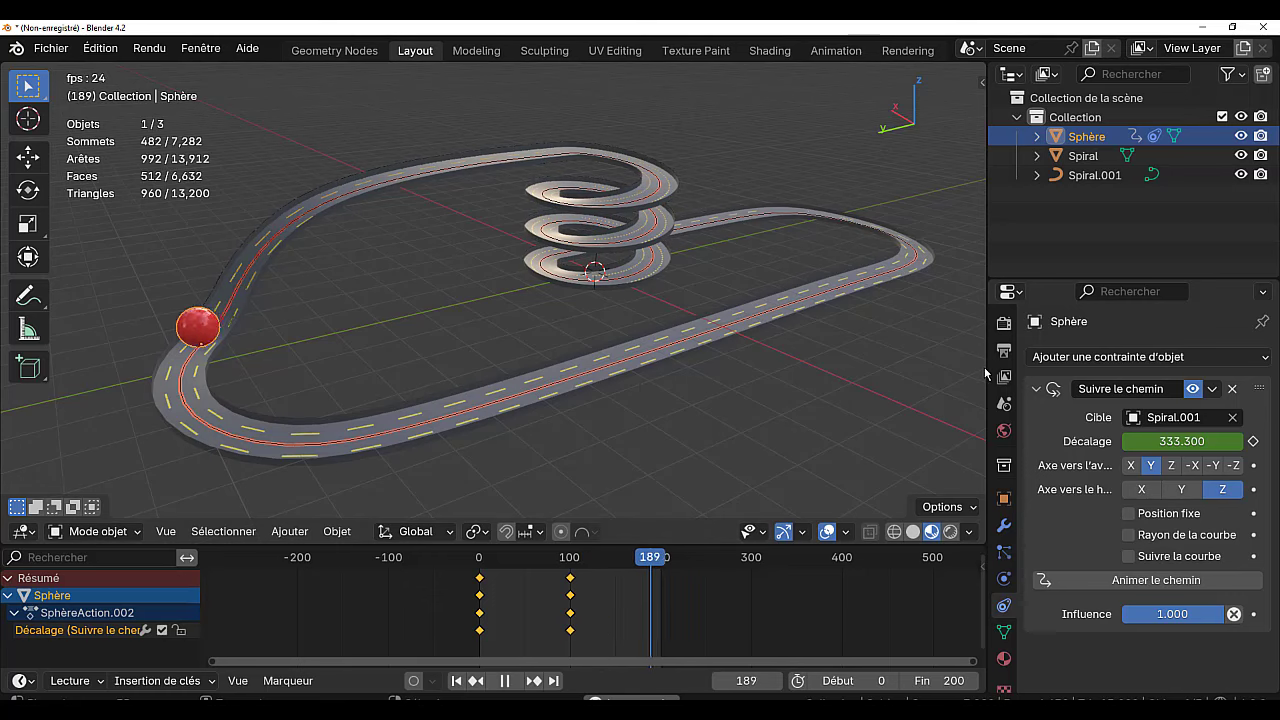
pyautogui.moveTo(985, 367); pyautogui.dragTo(1138, 362)
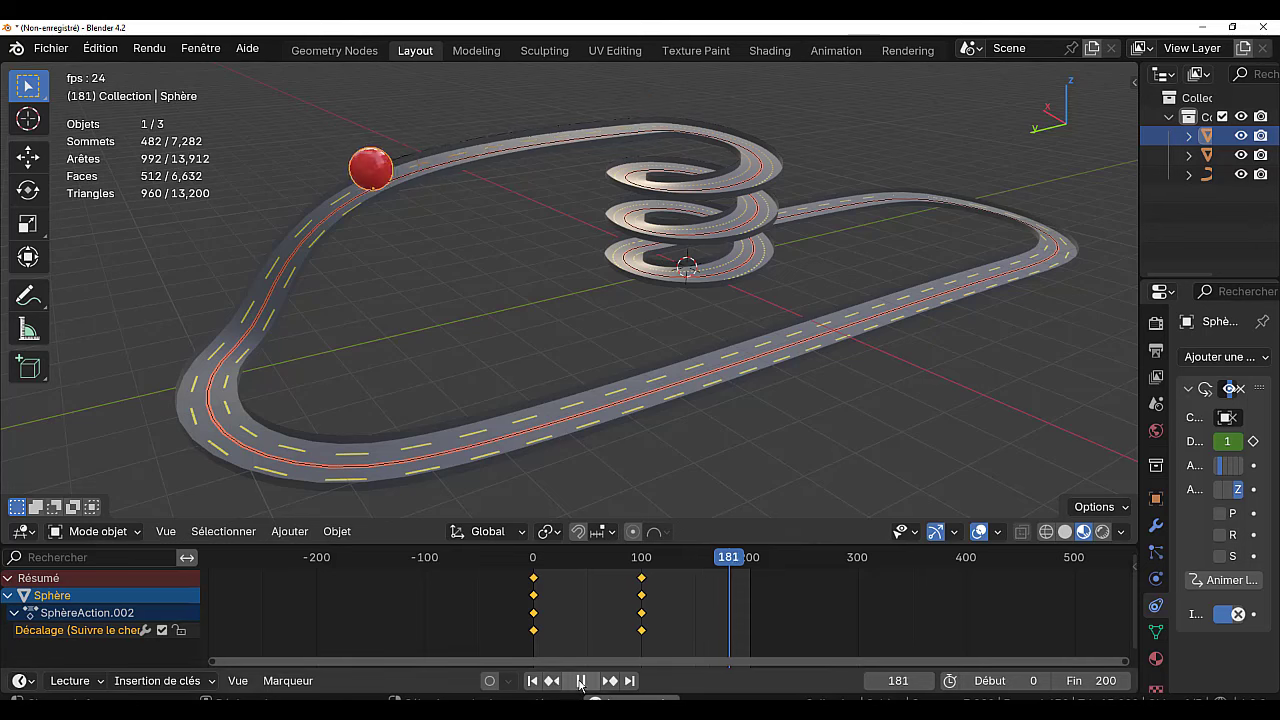
# Stop the animation playback and save the scene on the Desktop as sans_nom.blend.
pyautogui.press('space')
pyautogui.click(47, 50)
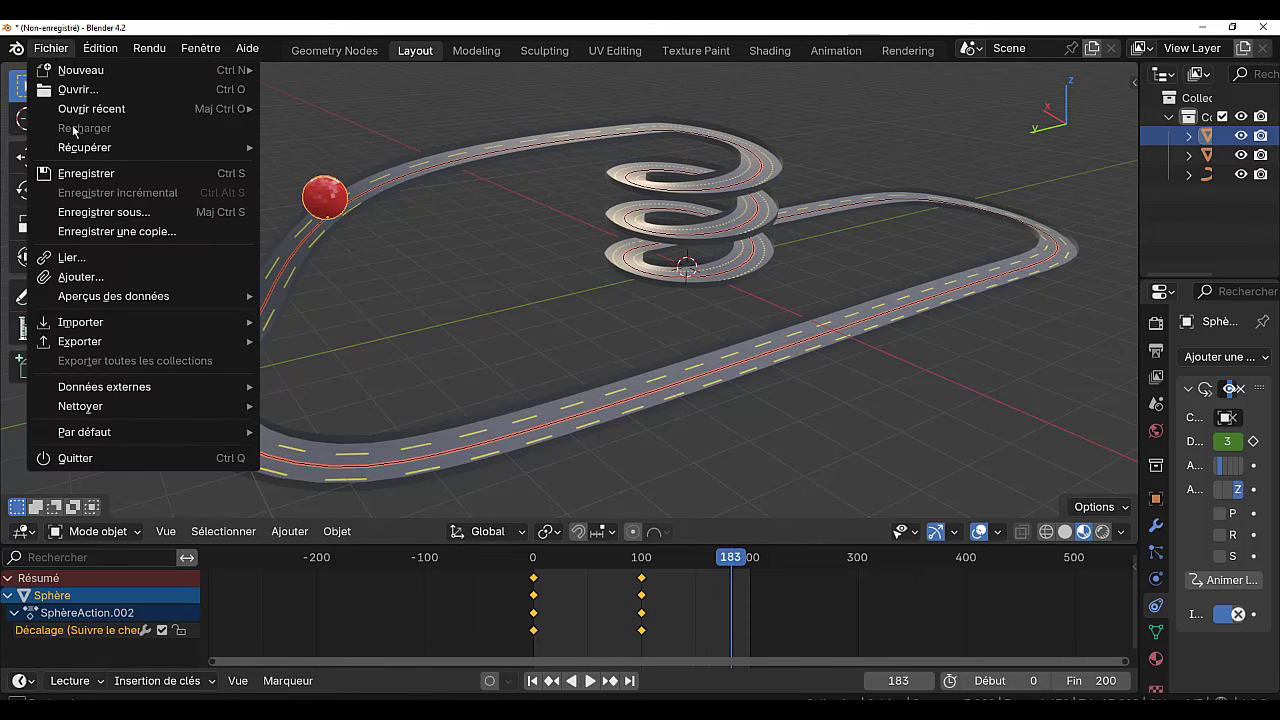
pyautogui.click(82, 173)
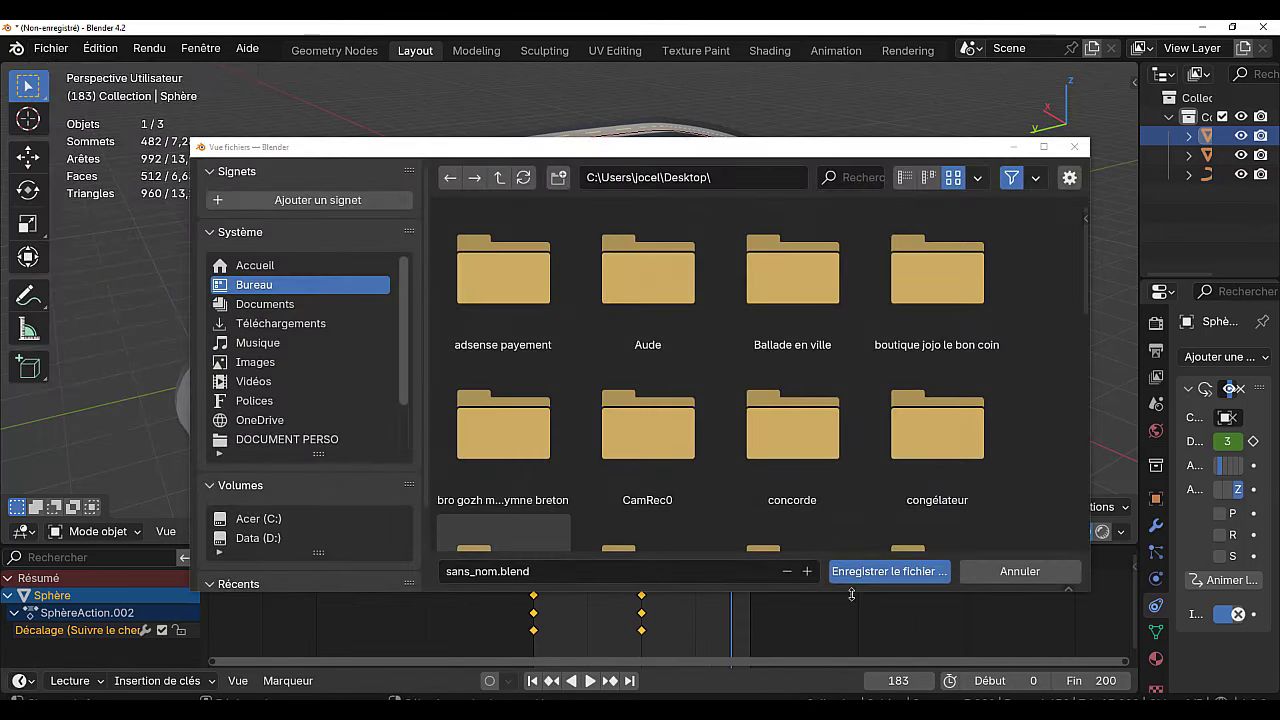
pyautogui.click(875, 577)
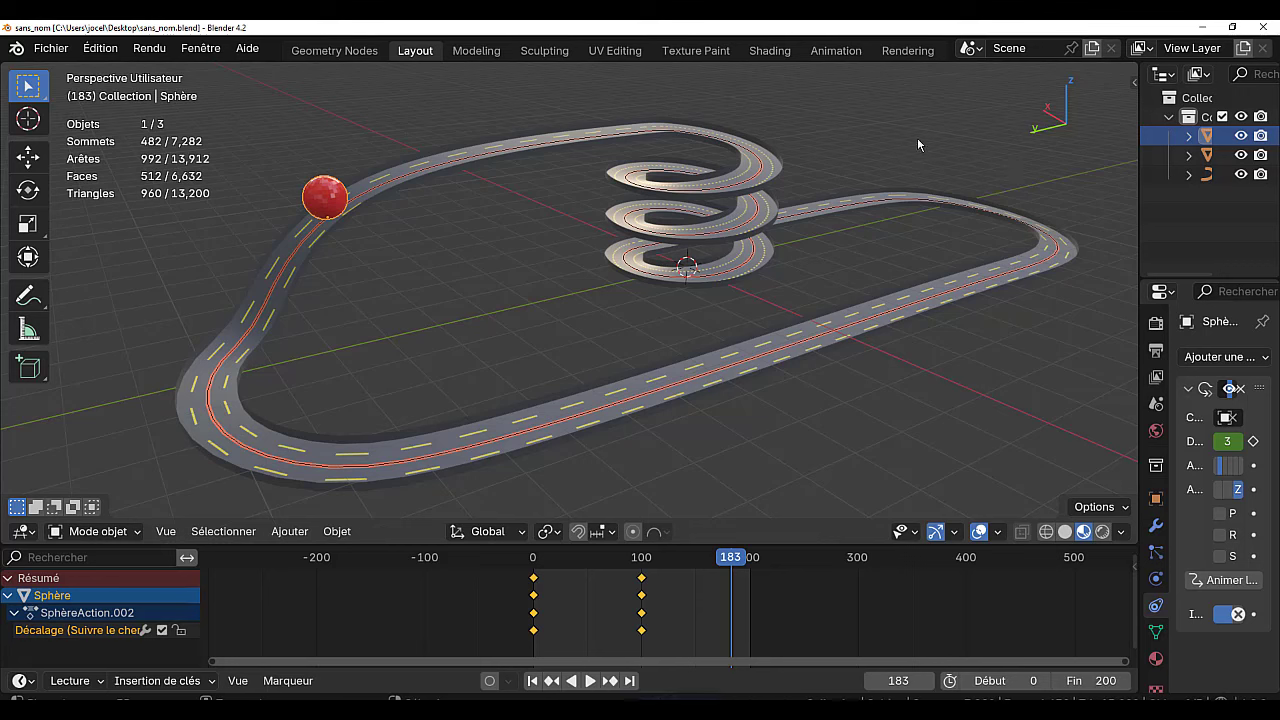
# Close the saved scene and start a fresh Blender 4.2 session with an empty scene, dismissing the splash screen.
pyautogui.click(1266, 30)
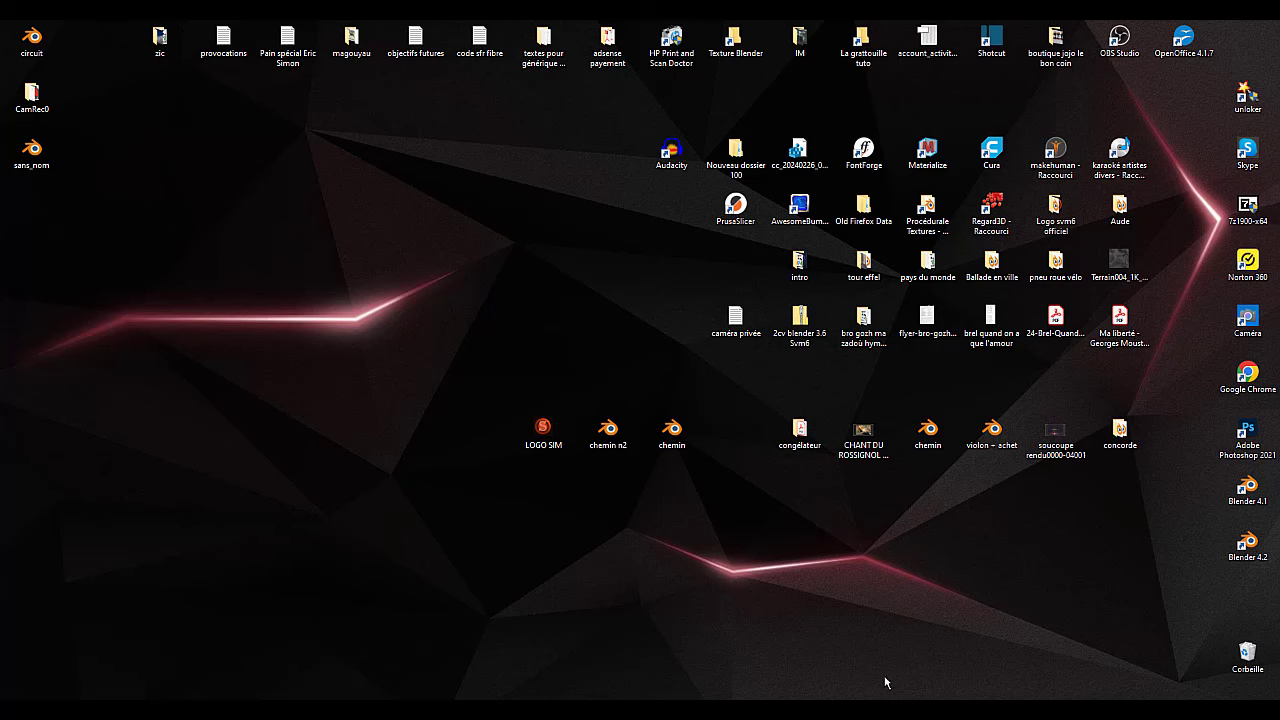
pyautogui.click(1247, 548)
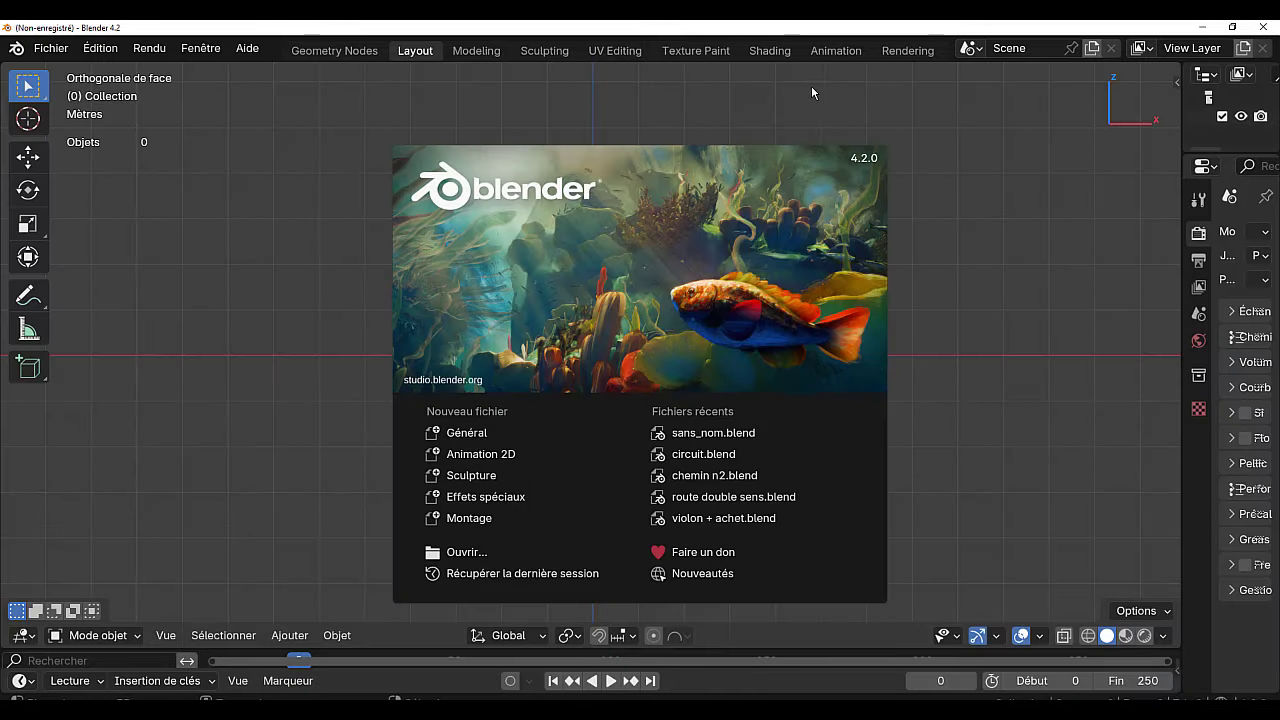
pyautogui.click(1004, 348)
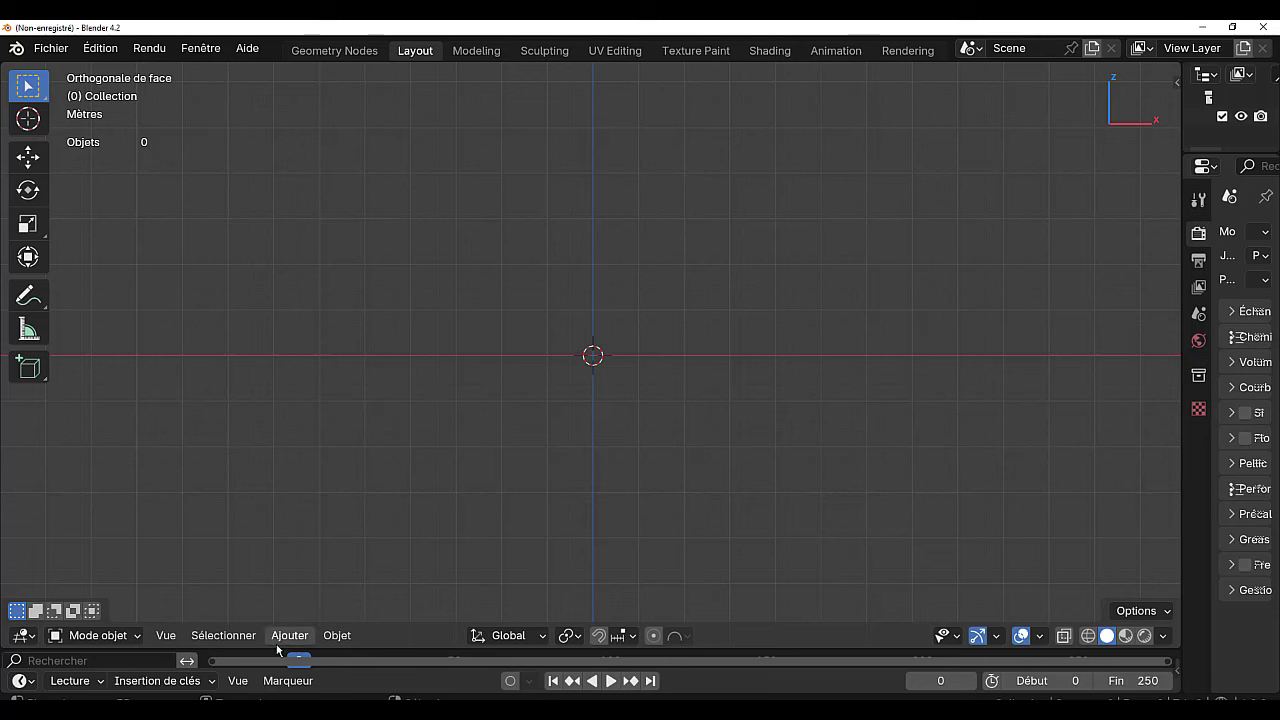
# Add an Archemedian curve spiral at the scene origin.
pyautogui.click(287, 636)
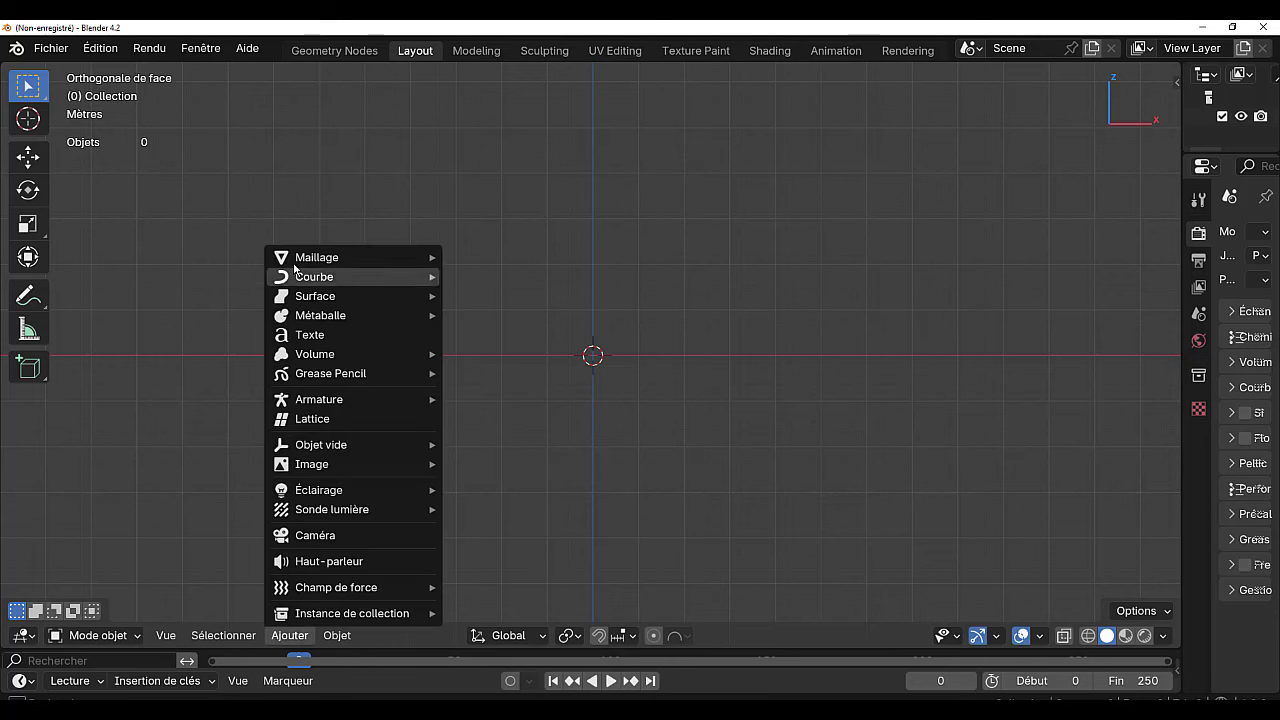
pyautogui.moveTo(297, 261)
pyautogui.moveTo(415, 277)
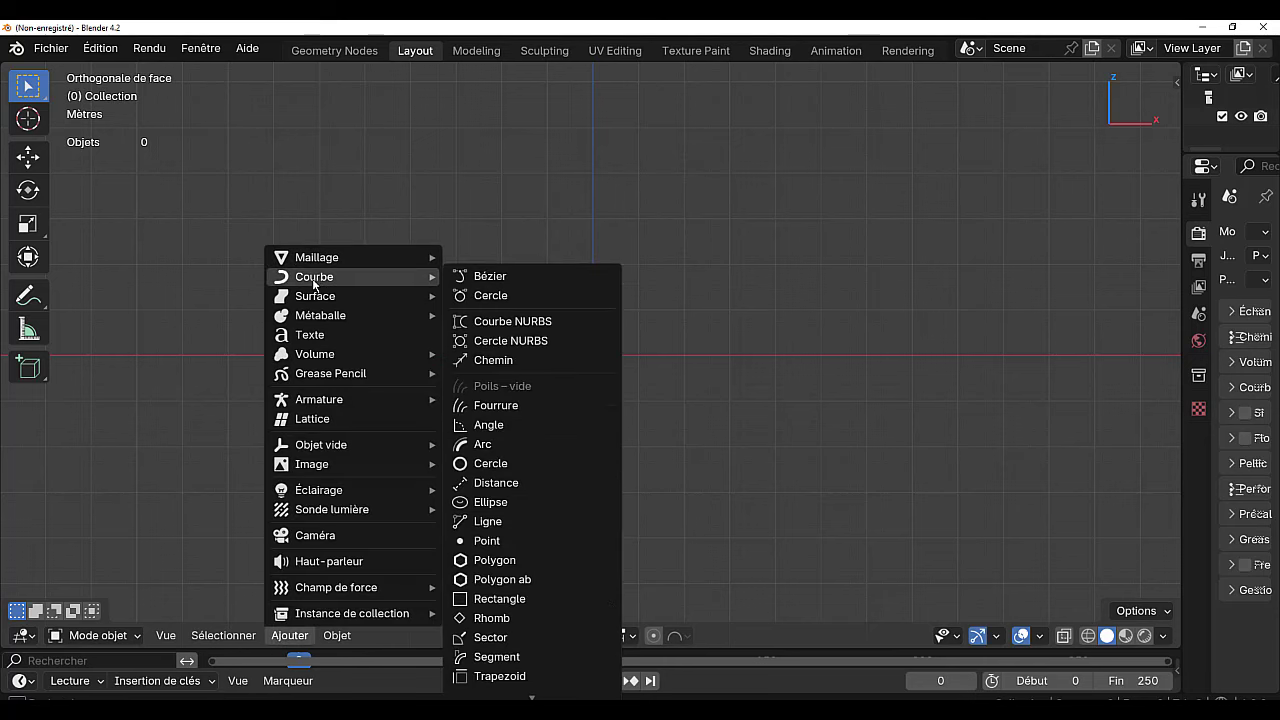
pyautogui.moveTo(502, 698)
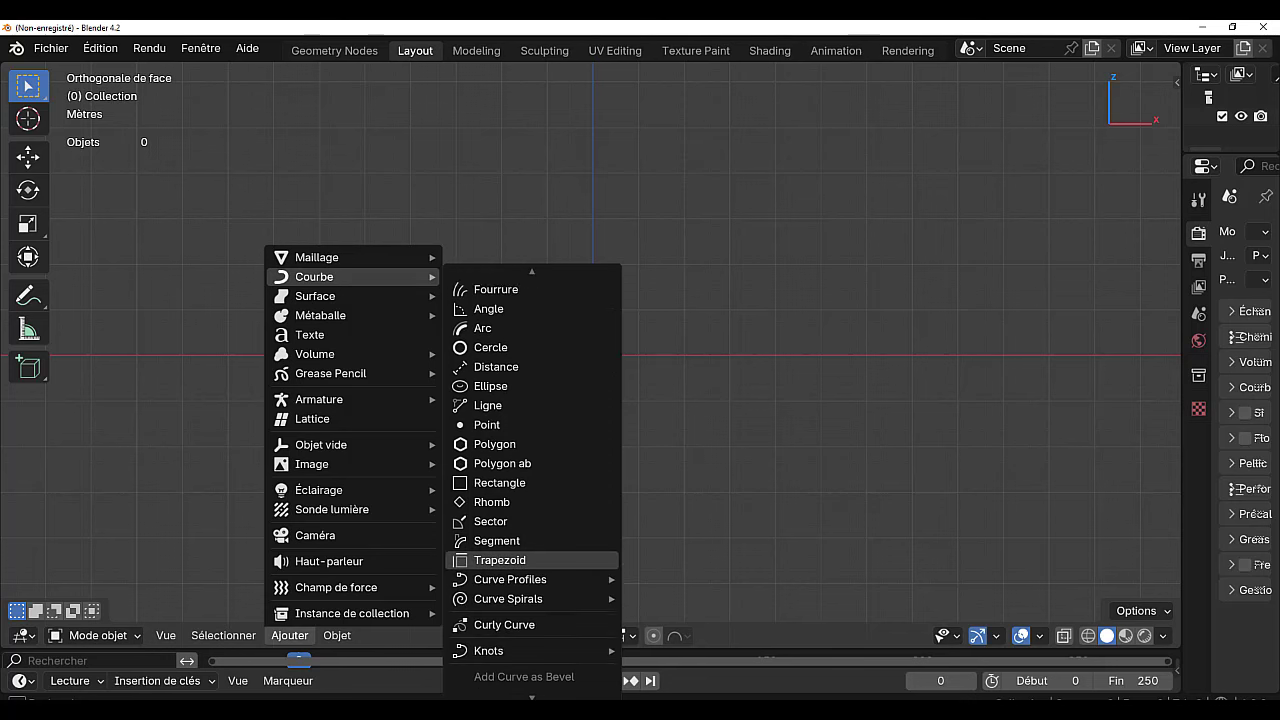
pyautogui.moveTo(498, 578)
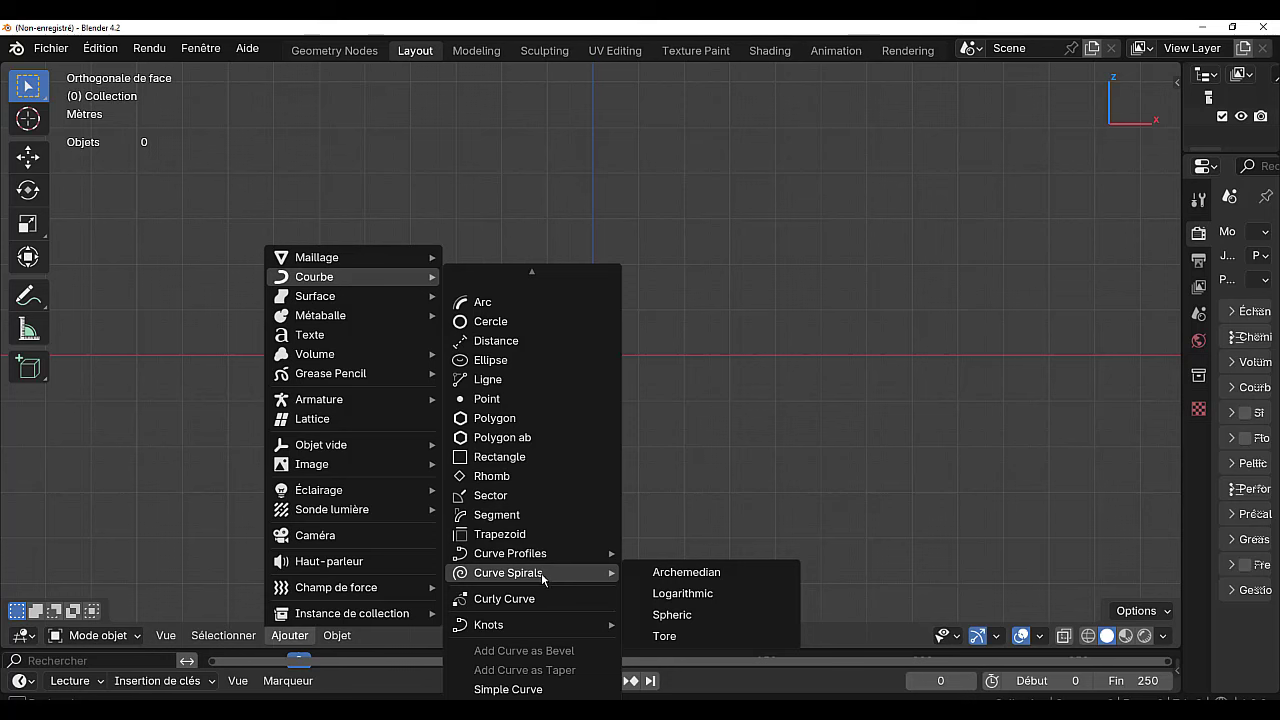
pyautogui.click(689, 574)
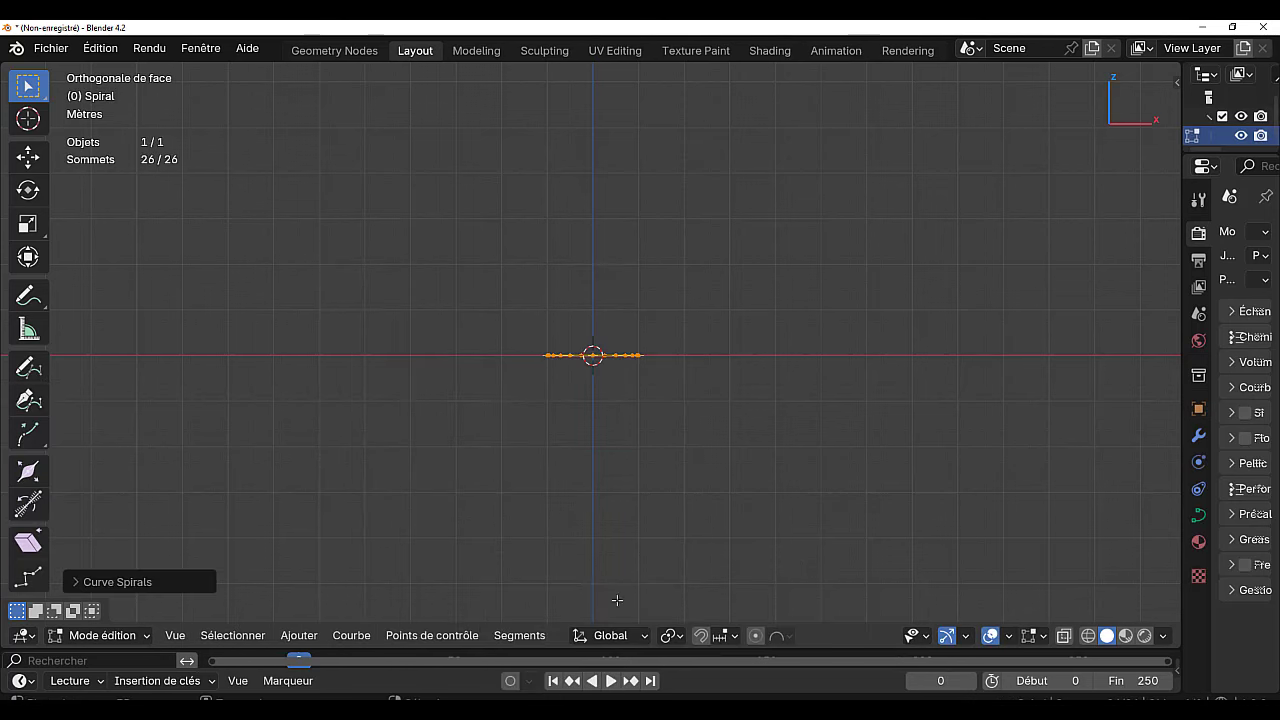
# Set the spiral's height to 1.20 and its number of turns to 3.
pyautogui.click(86, 582)
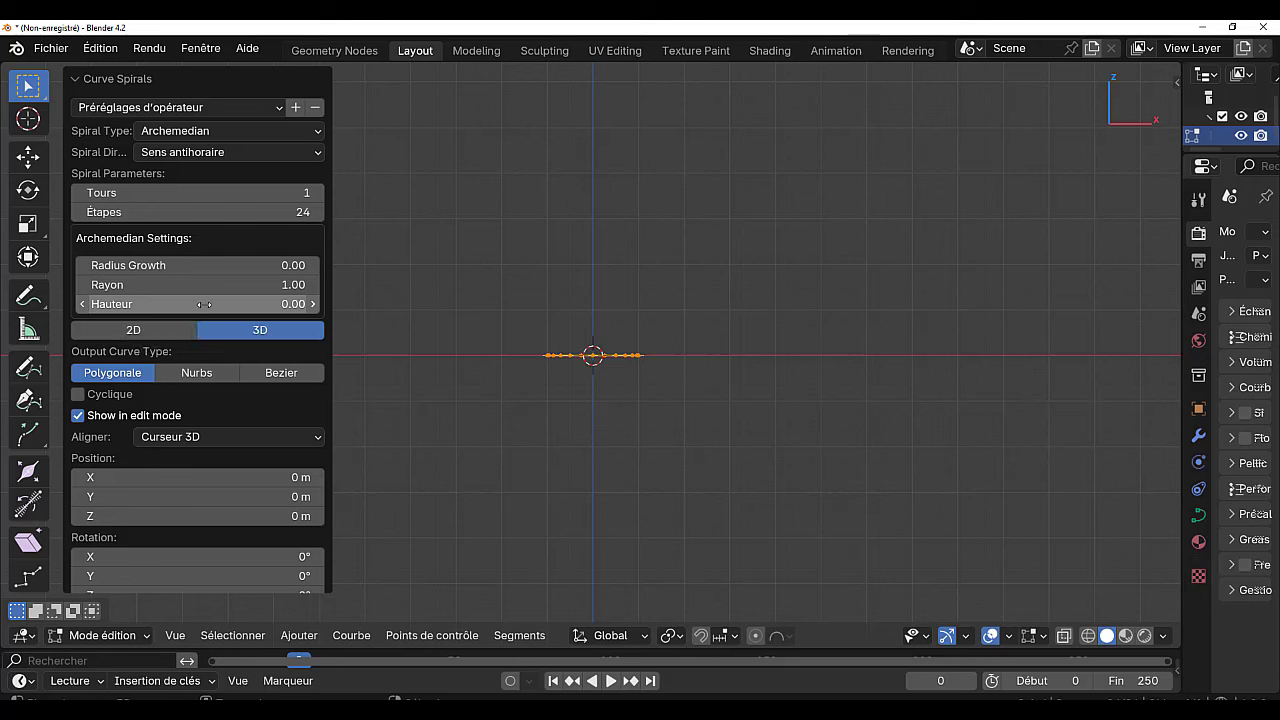
pyautogui.moveTo(204, 304); pyautogui.dragTo(244, 311)
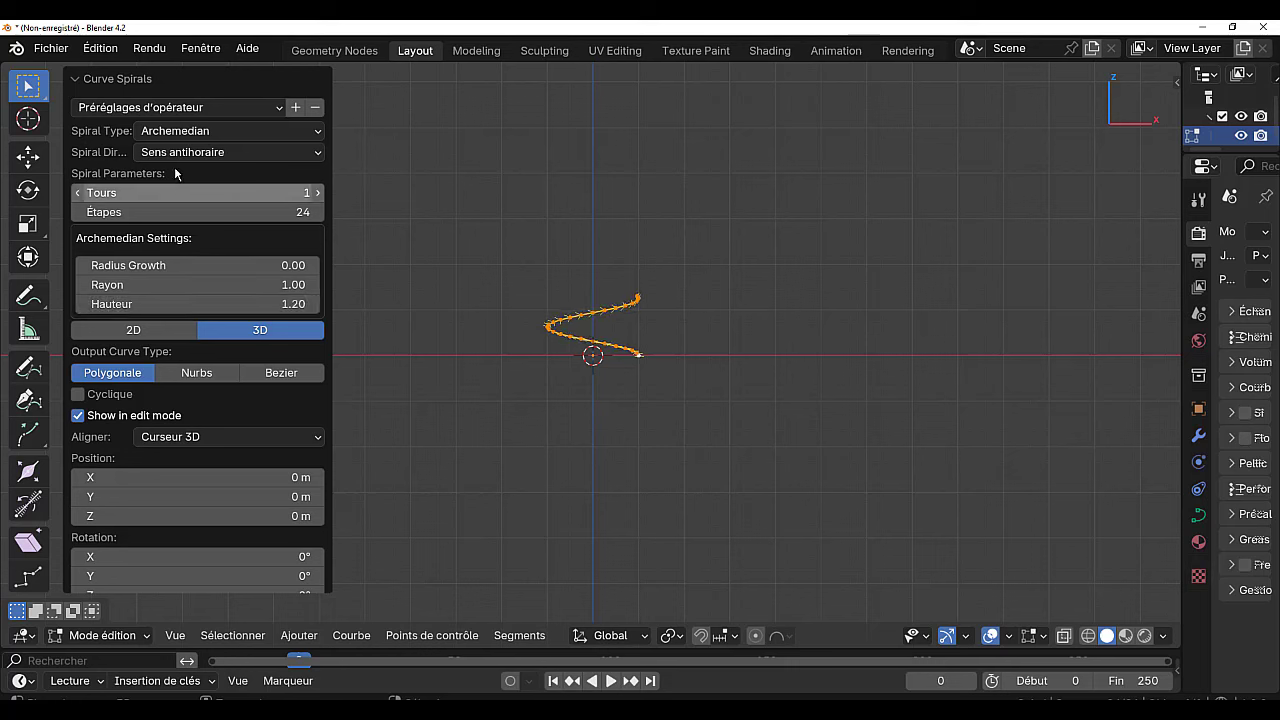
pyautogui.moveTo(216, 194); pyautogui.dragTo(507, 220)
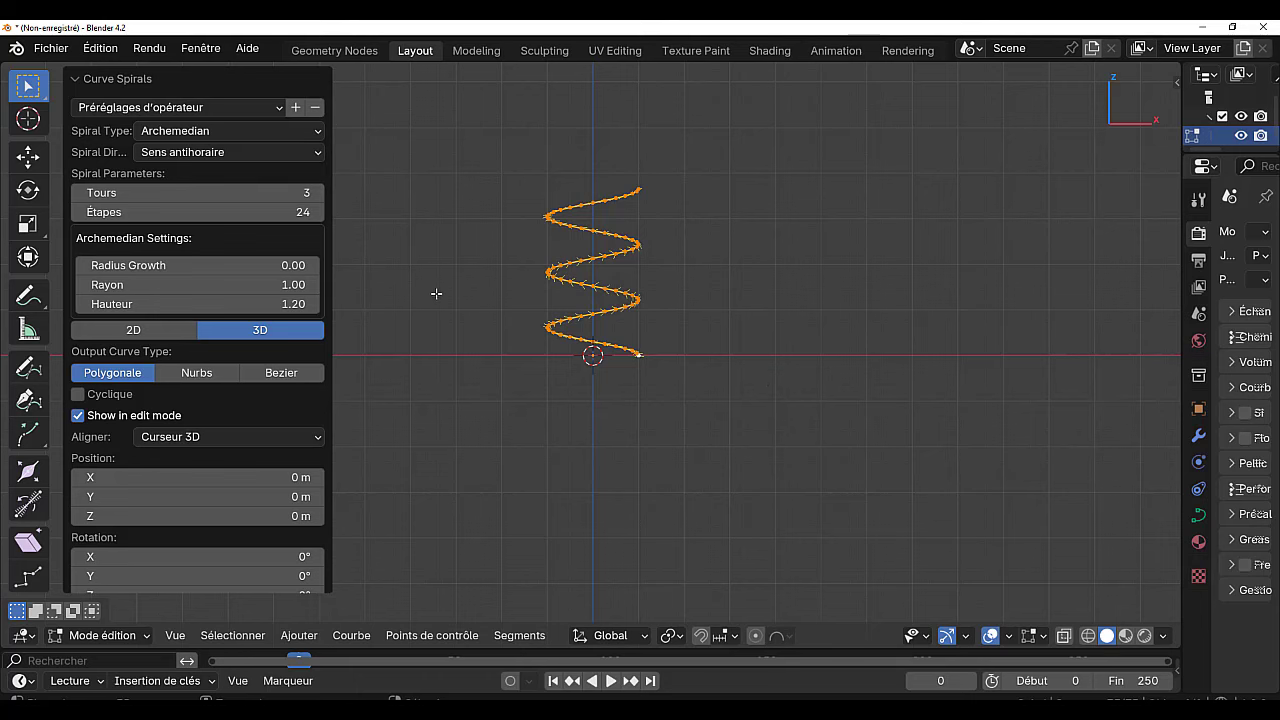
# Extrude the spiral's upper end point about 12 m along the positive Y axis in top view.
pyautogui.moveTo(444, 298); pyautogui.dragTo(356, 437, button='middle')
pyautogui.moveTo(694, 263); pyautogui.dragTo(715, 238, button='middle')
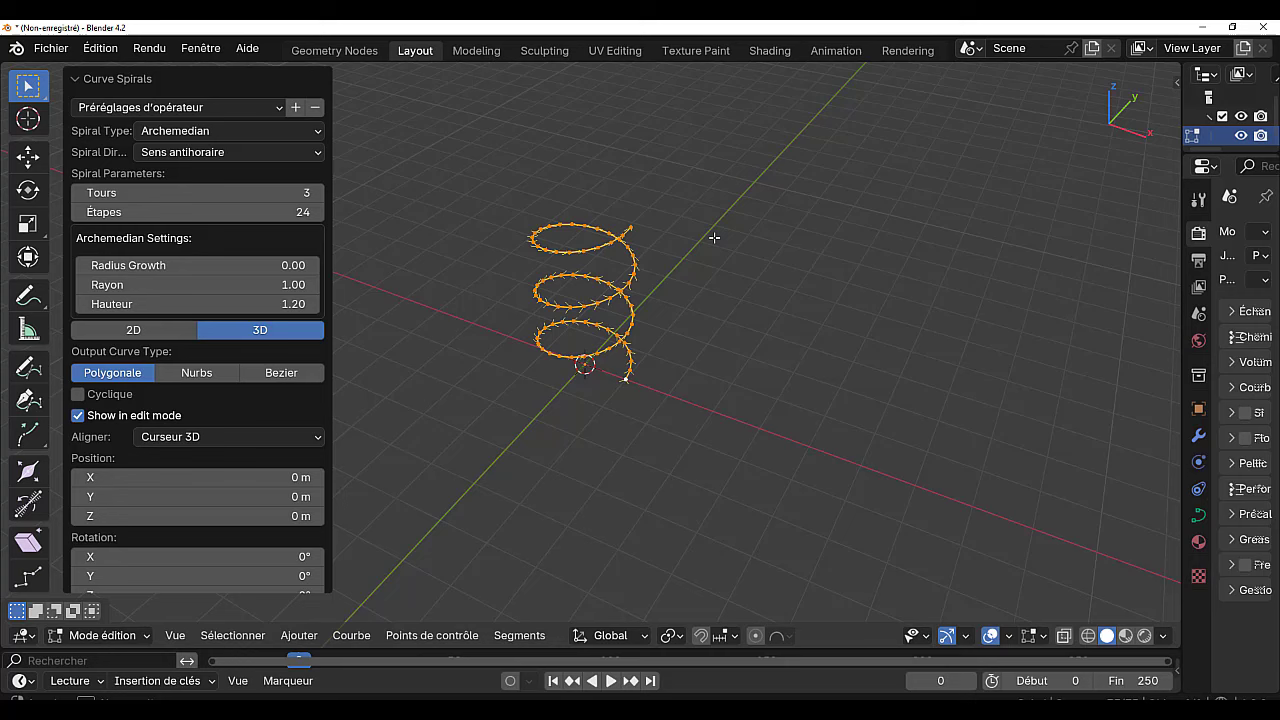
pyautogui.click(652, 217)
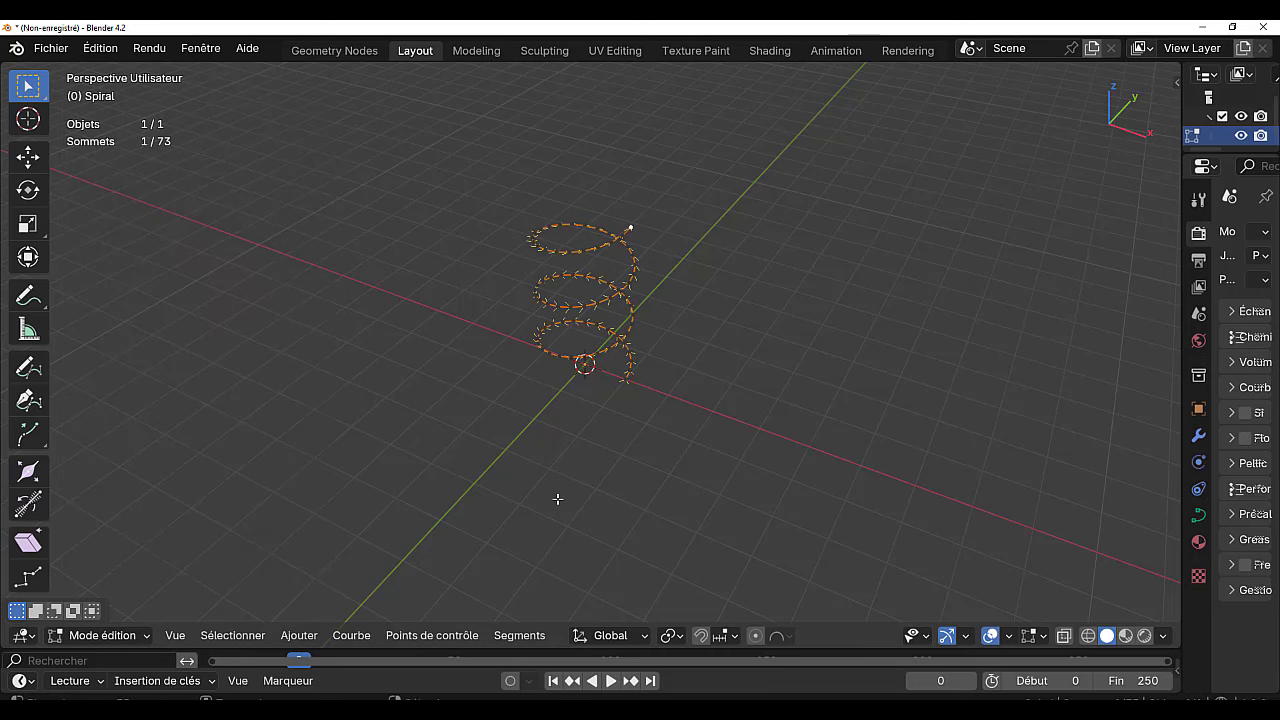
pyautogui.press('KP_7')
pyautogui.scroll(-5, 589, 489)
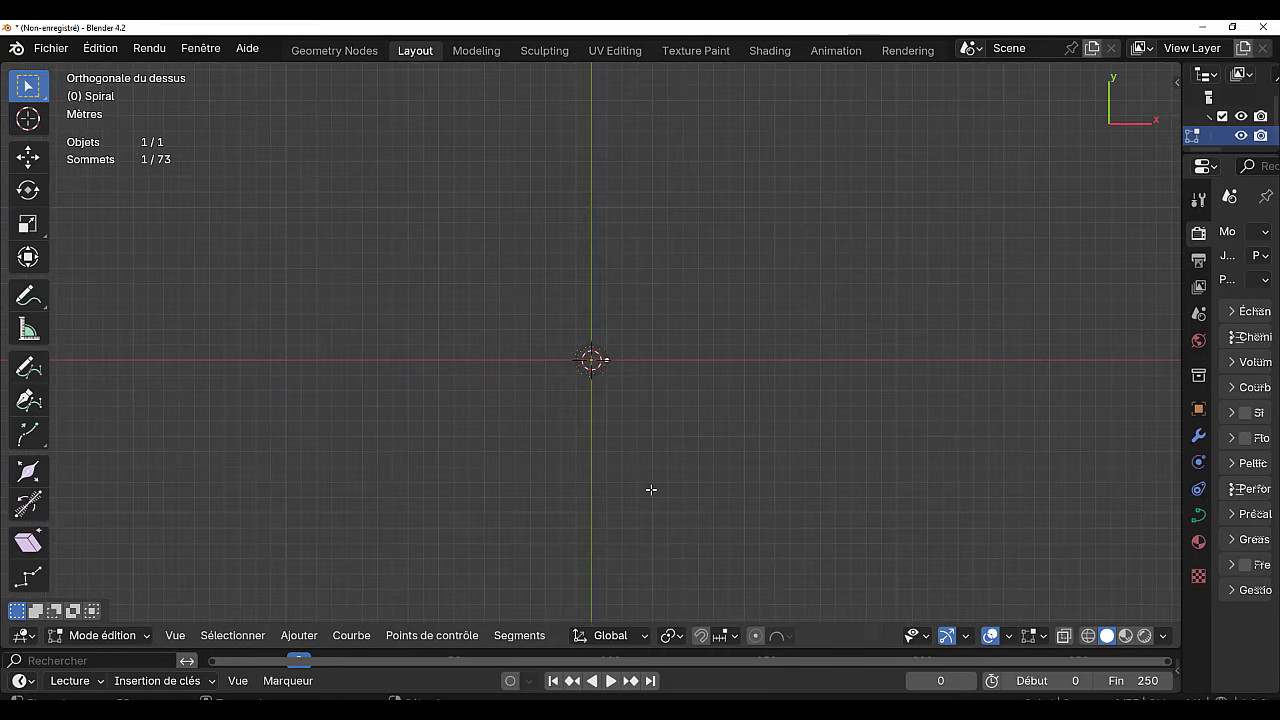
pyautogui.scroll(2, 651, 489)
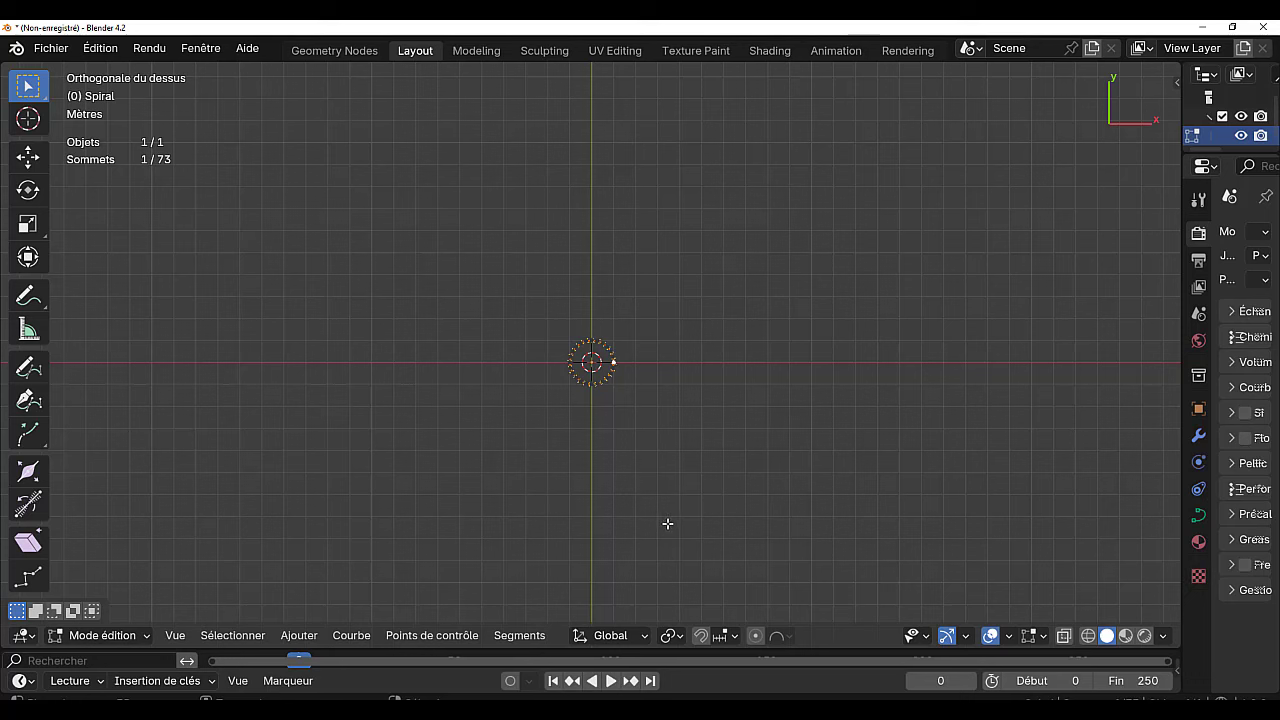
pyautogui.press('e')
pyautogui.press('y')
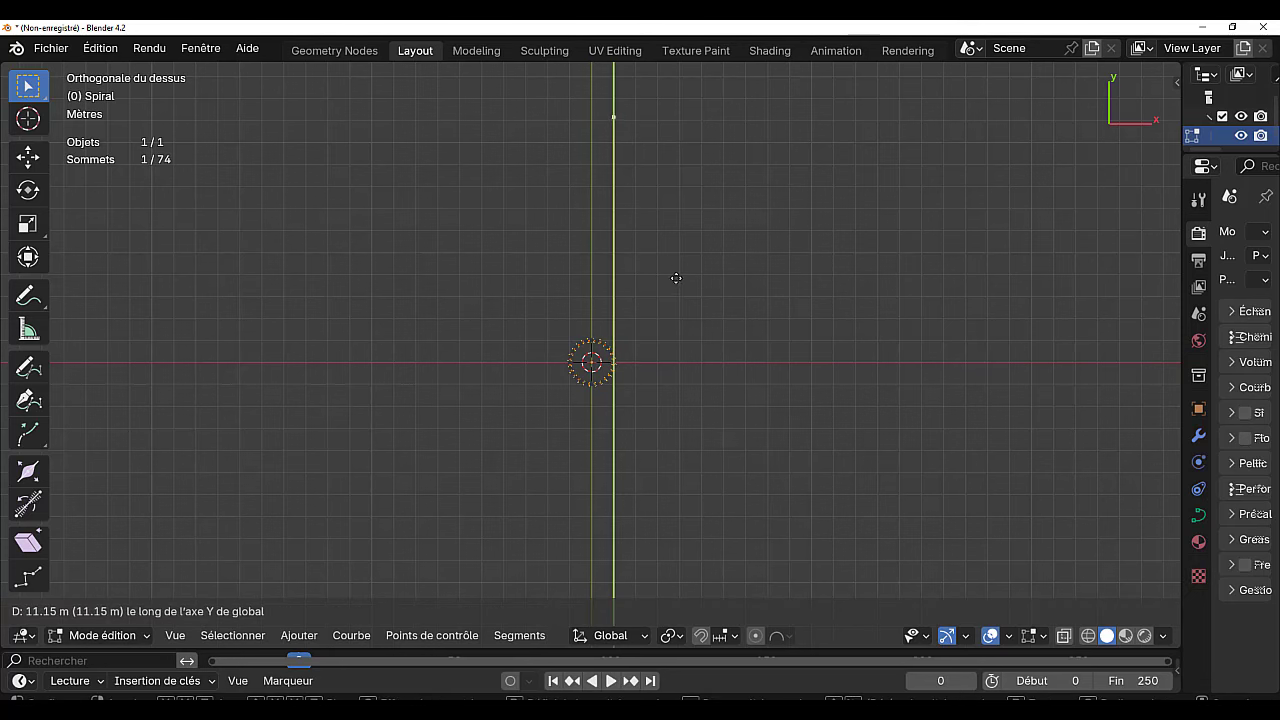
pyautogui.click(692, 268)
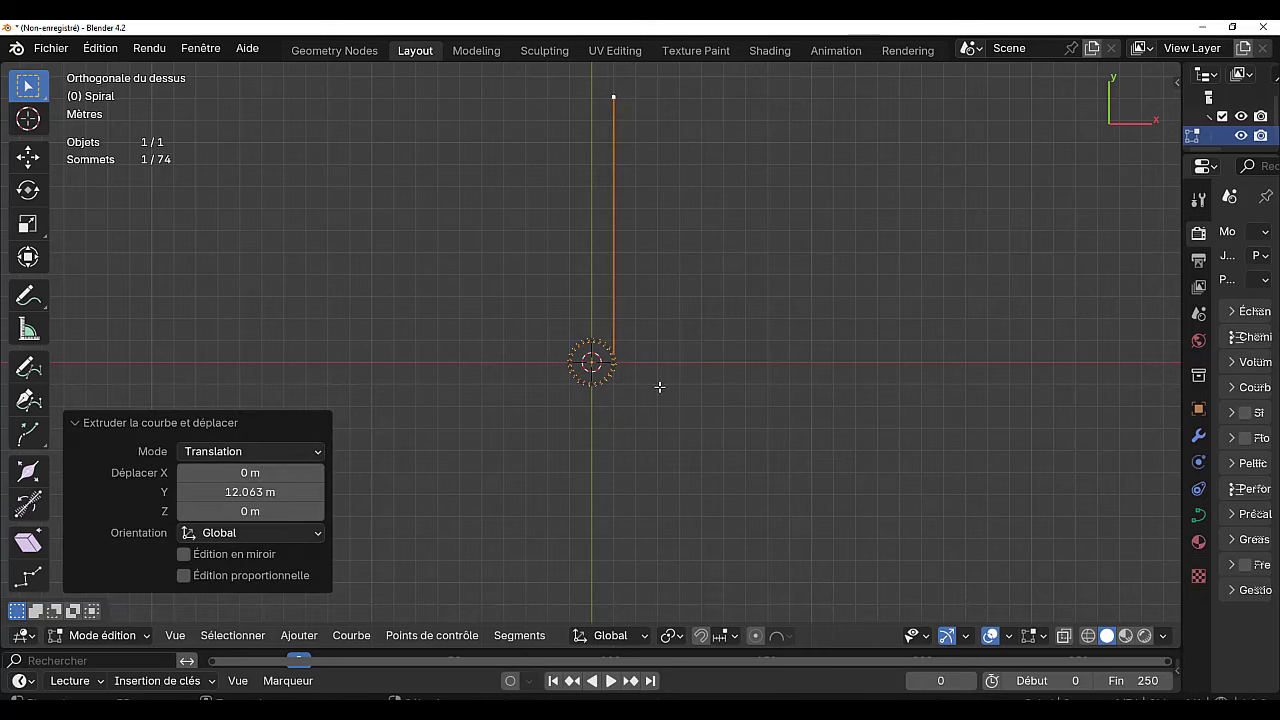
# Extrude the spiral's lower end point about 9 m along the negative Y axis in top view.
pyautogui.moveTo(694, 444); pyautogui.dragTo(622, 325, button='middle')
pyautogui.click(607, 397)
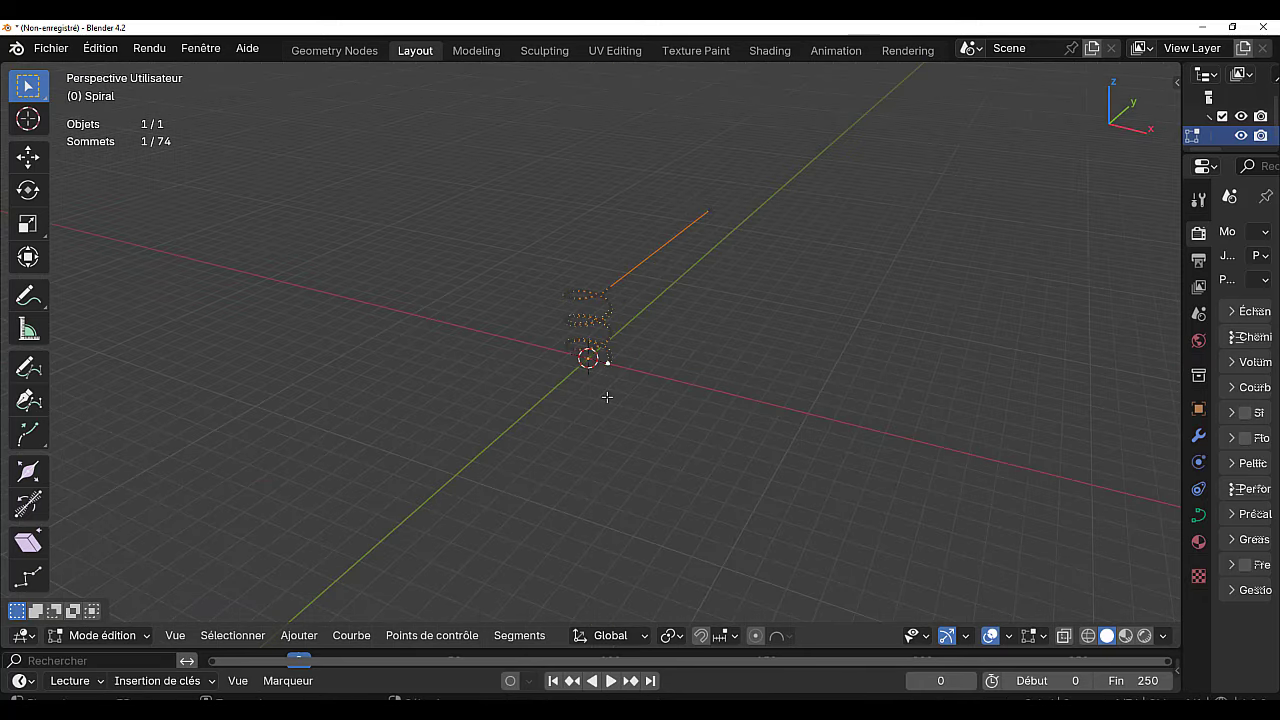
pyautogui.press('KP_7')
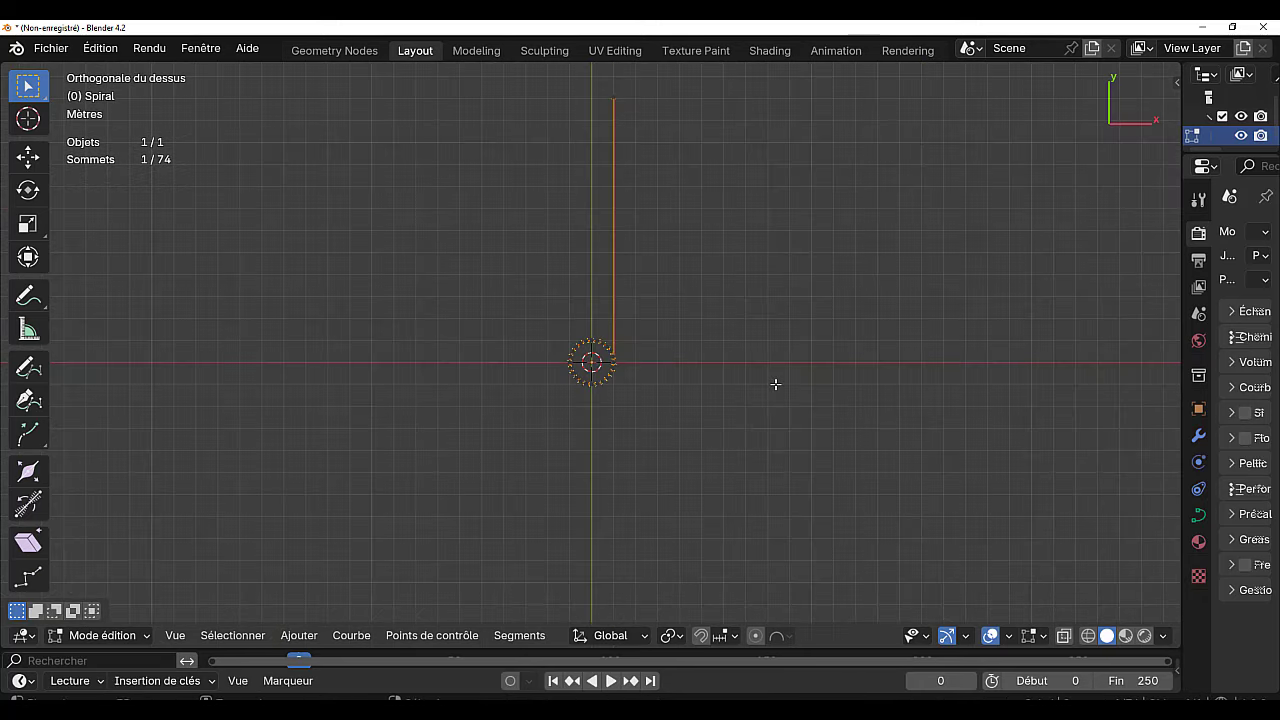
pyautogui.press('y')
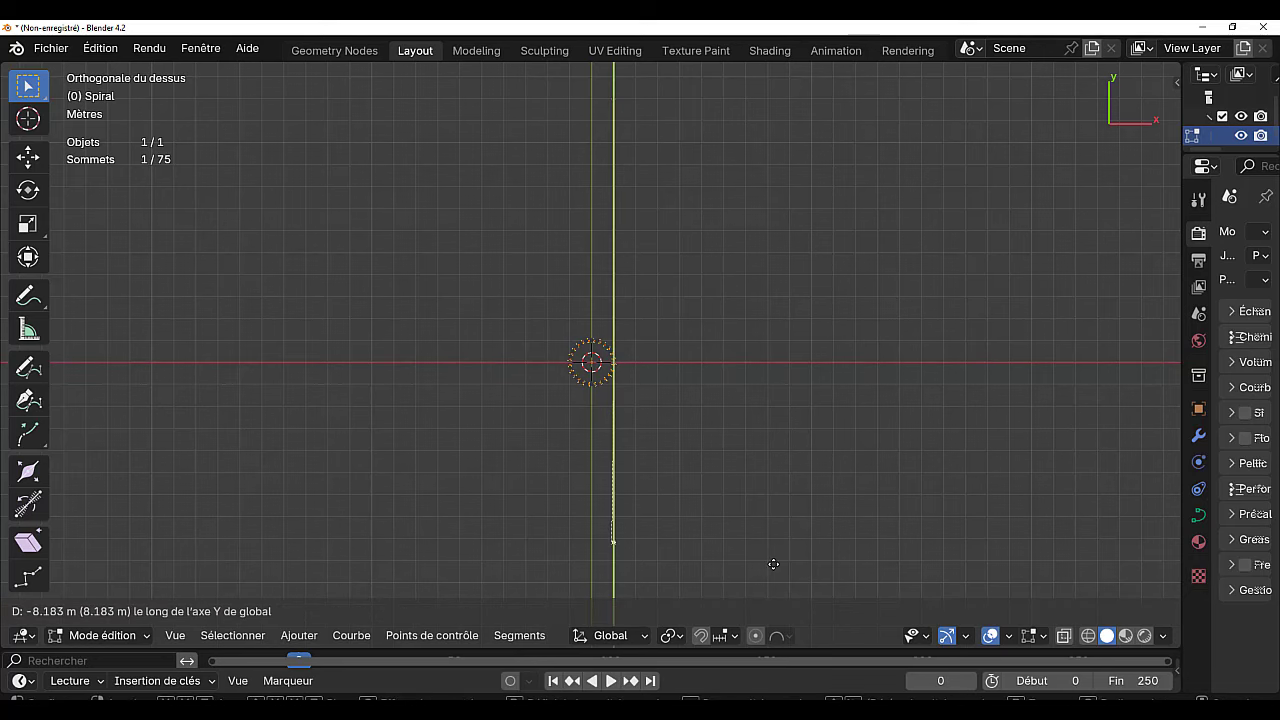
pyautogui.click(774, 582)
# Extrude the curve's lower end point in four short segments in top view, forming a rounded bend toward negative X and back toward positive Y.
pyautogui.keyDown('shift'); pyautogui.moveTo(787, 564); pyautogui.dragTo(760, 412, button='middle'); pyautogui.keyUp('shift')
pyautogui.press('KP_7')
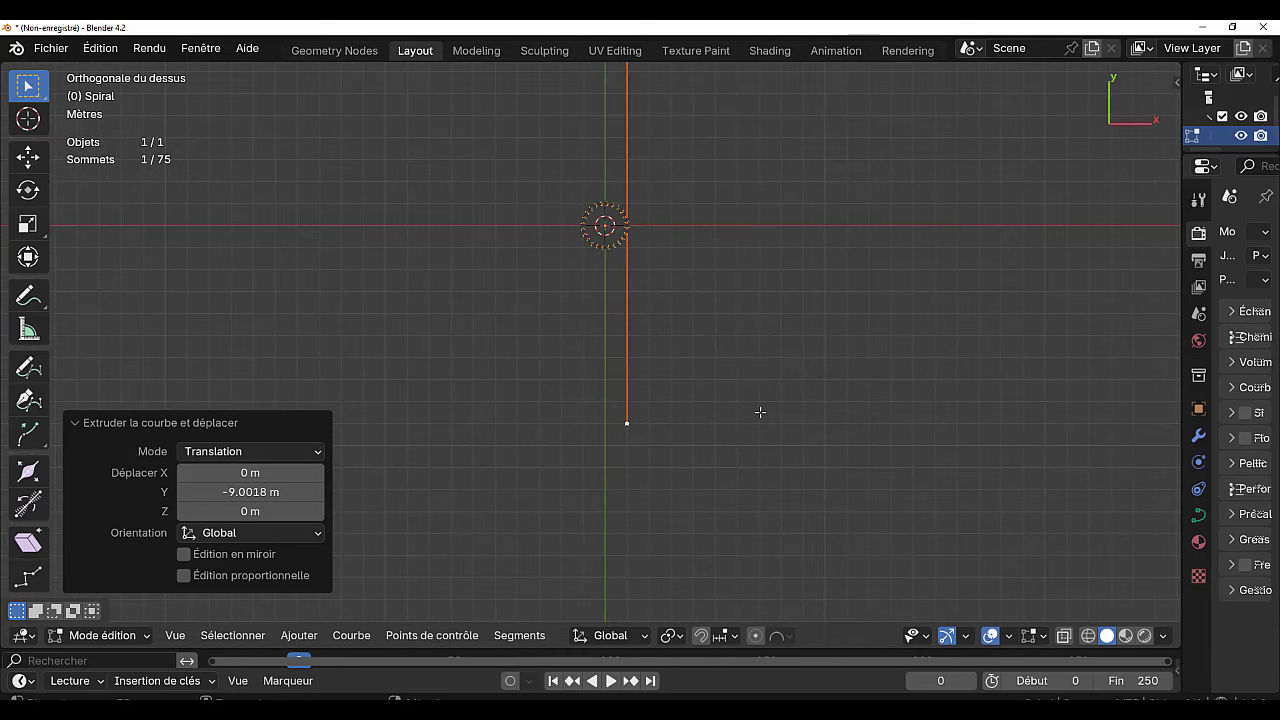
pyautogui.keyDown('shift'); pyautogui.moveTo(787, 485); pyautogui.dragTo(791, 549, button='middle'); pyautogui.keyUp('shift')
pyautogui.scroll(-6, 791, 549)
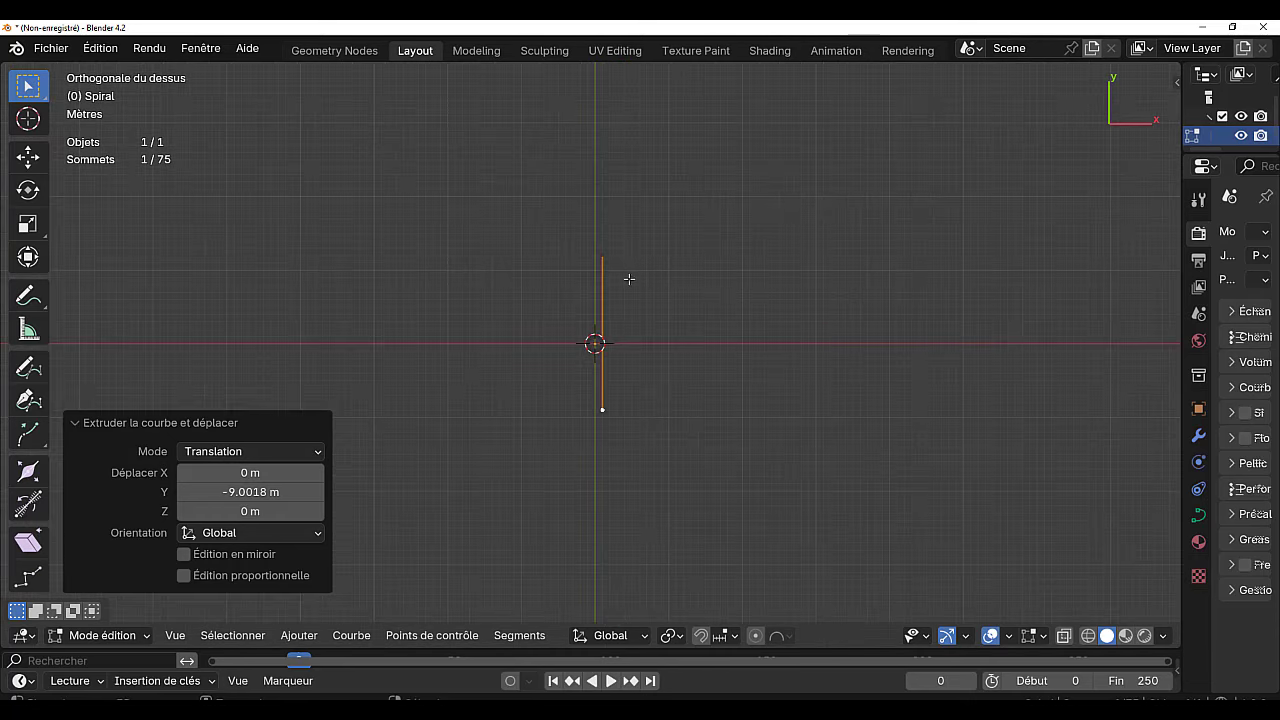
pyautogui.scroll(2, 630, 300)
pyautogui.scroll(2, 634, 333)
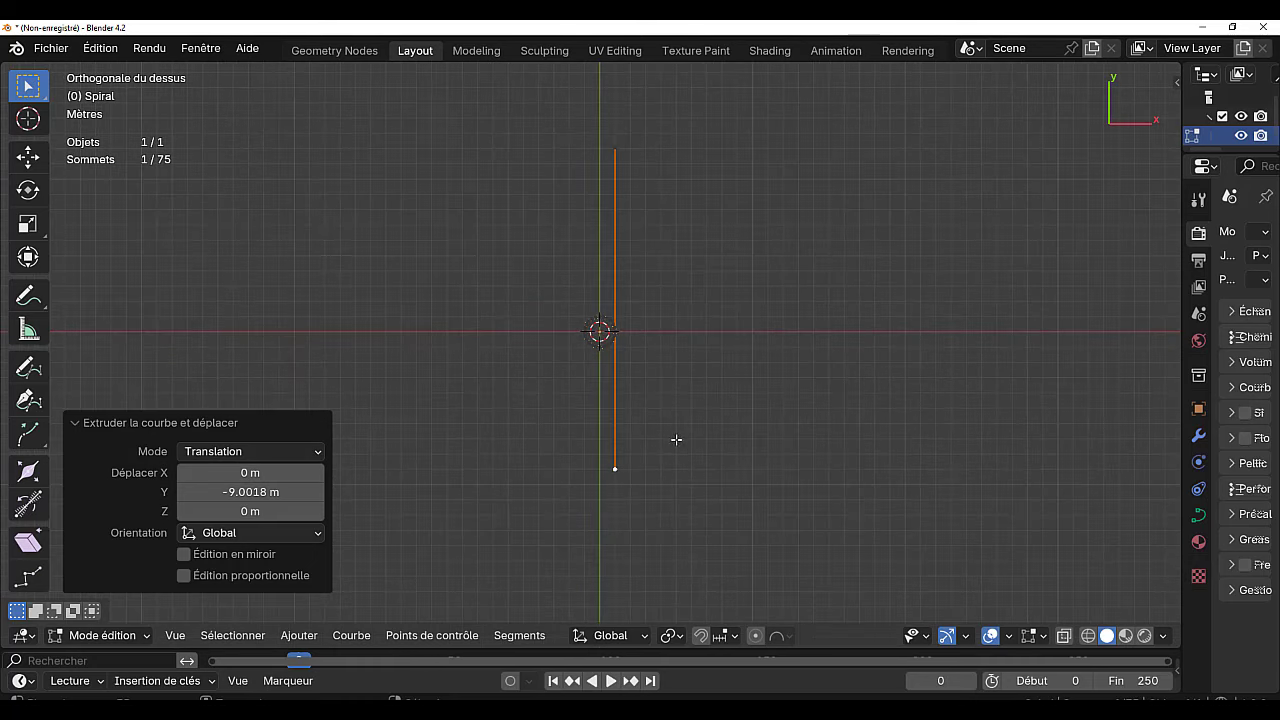
pyautogui.press('e')
pyautogui.click(642, 473)
pyautogui.press('e')
pyautogui.click(588, 481)
pyautogui.press('e')
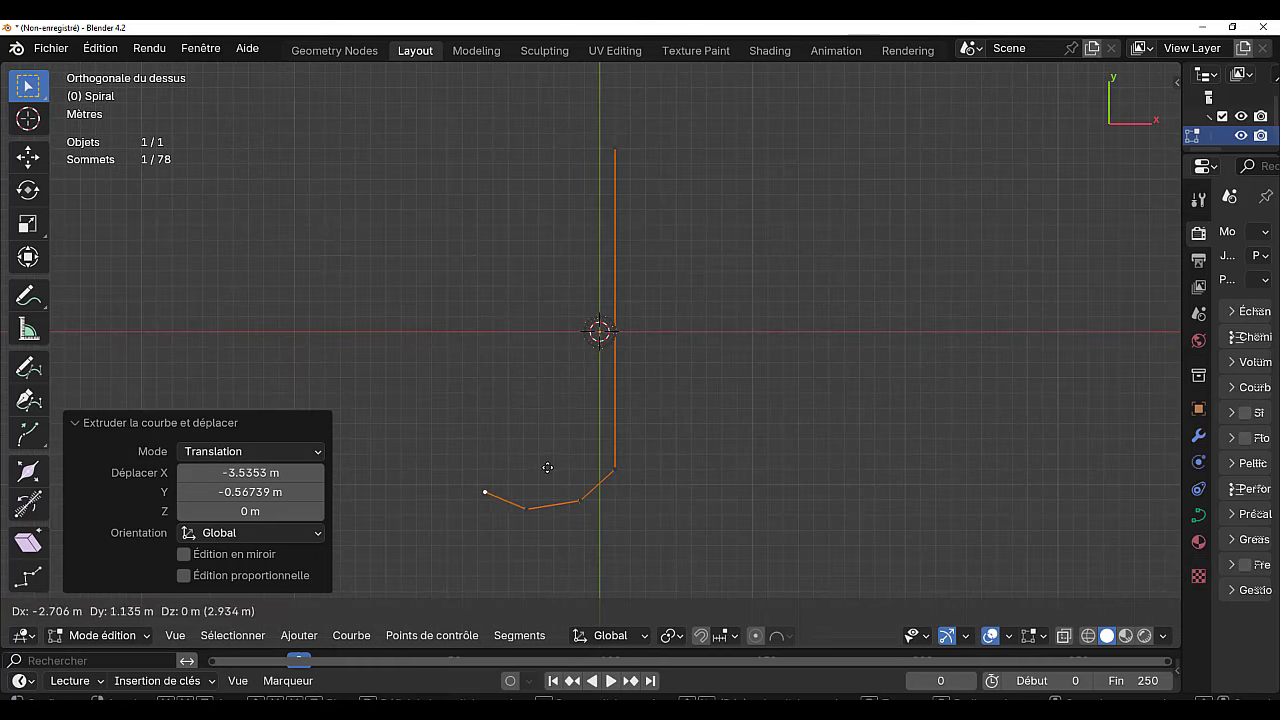
pyautogui.click(547, 467)
pyautogui.press('e')
pyautogui.click(538, 424)
# Extrude a return side about 18.9 m toward positive Y, and curve its end toward the opposite straight in four short segments.
pyautogui.press('e')
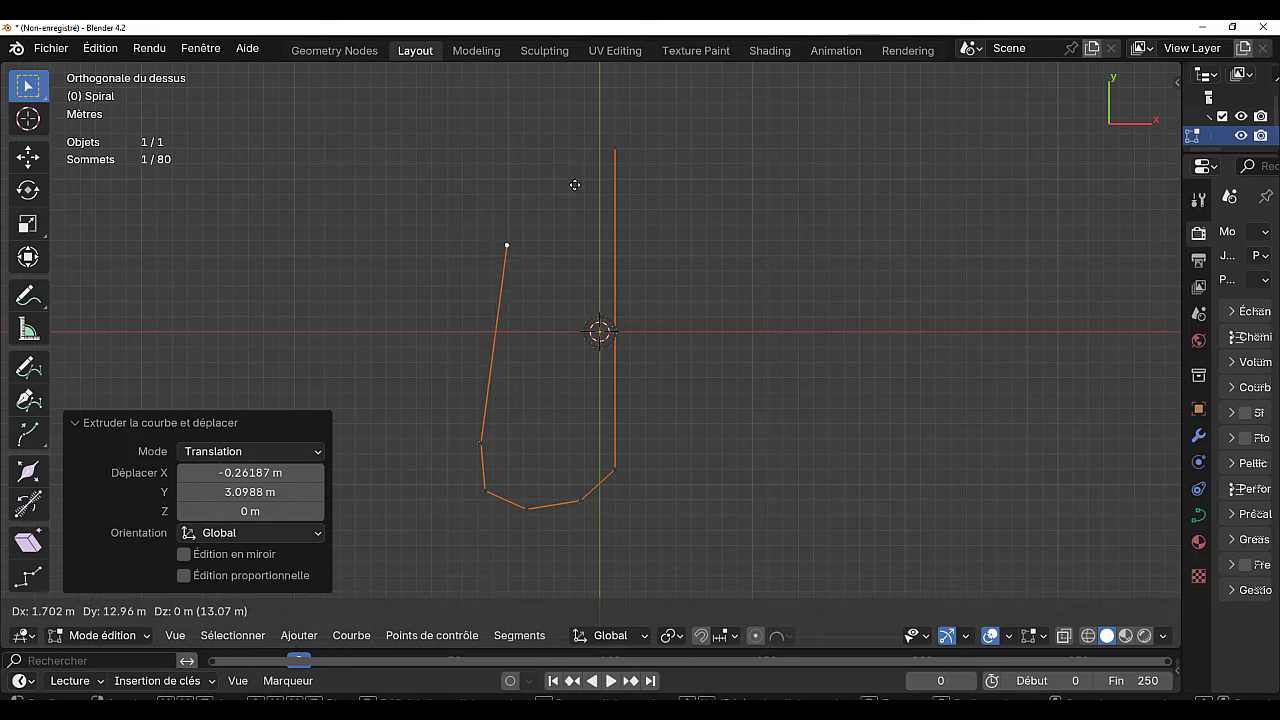
pyautogui.click(545, 130)
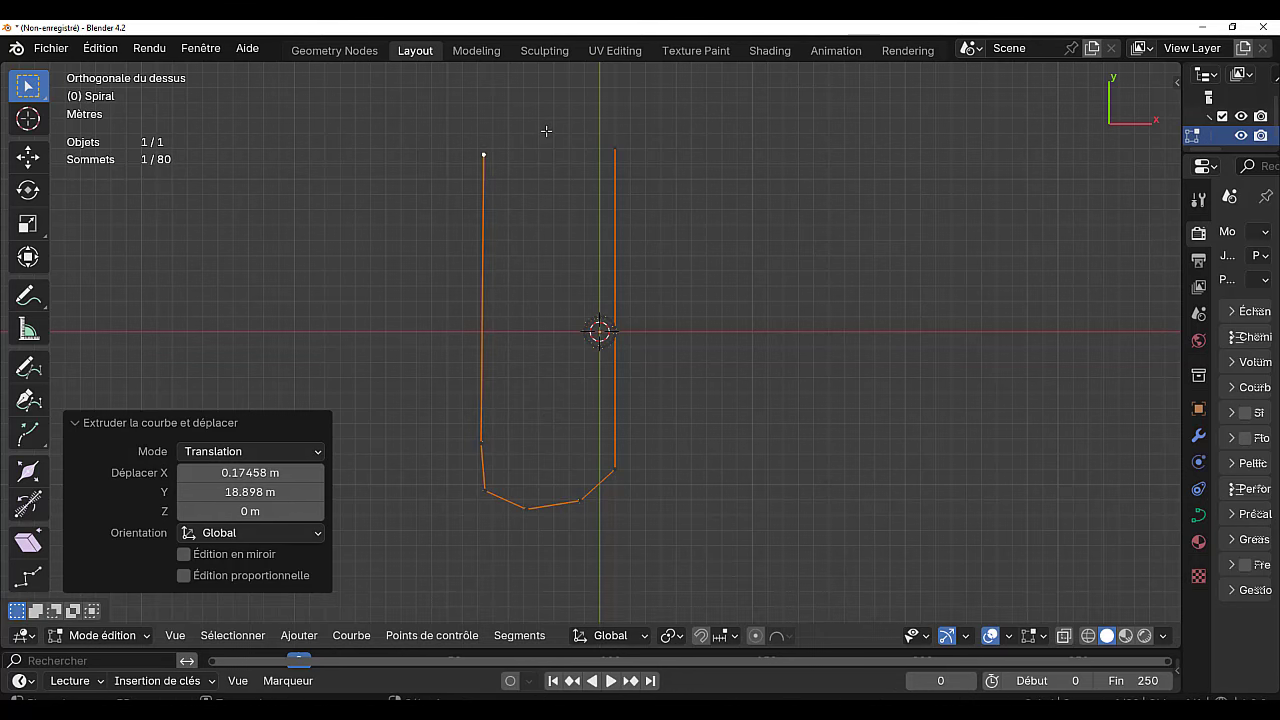
pyautogui.press('e')
pyautogui.click(543, 84)
pyautogui.press('e')
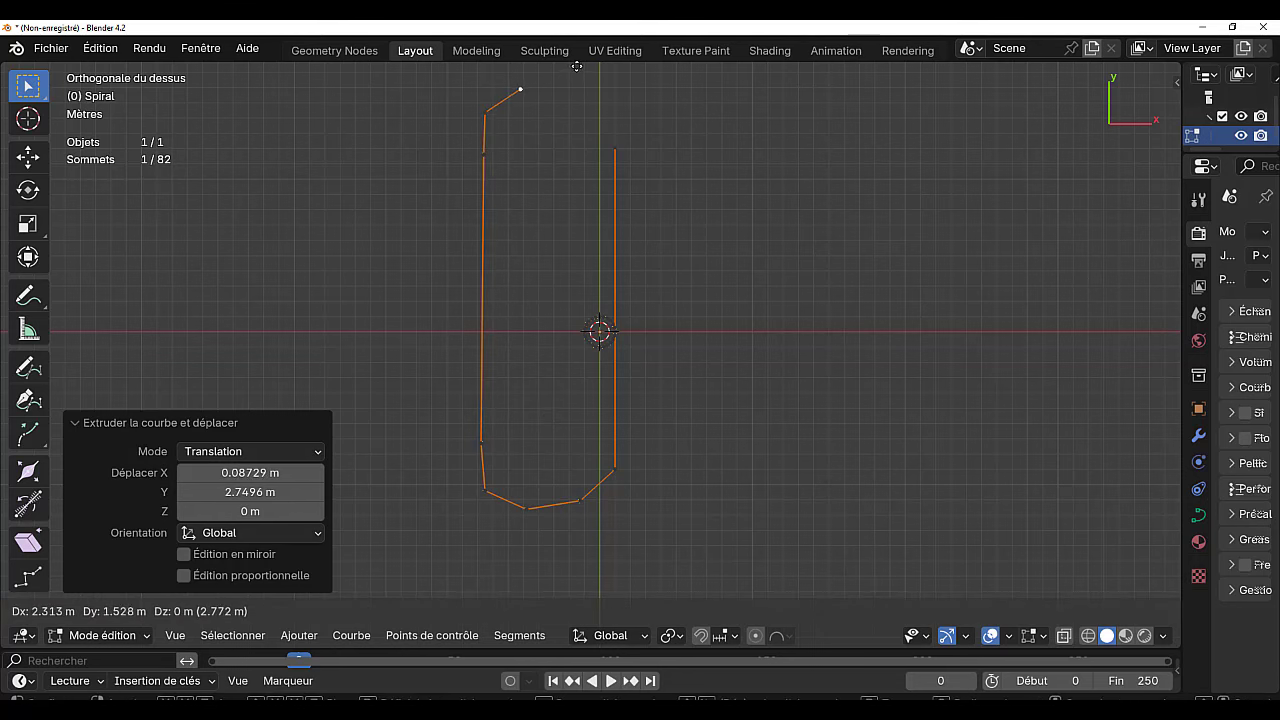
pyautogui.click(580, 64)
pyautogui.press('e')
pyautogui.click(626, 645)
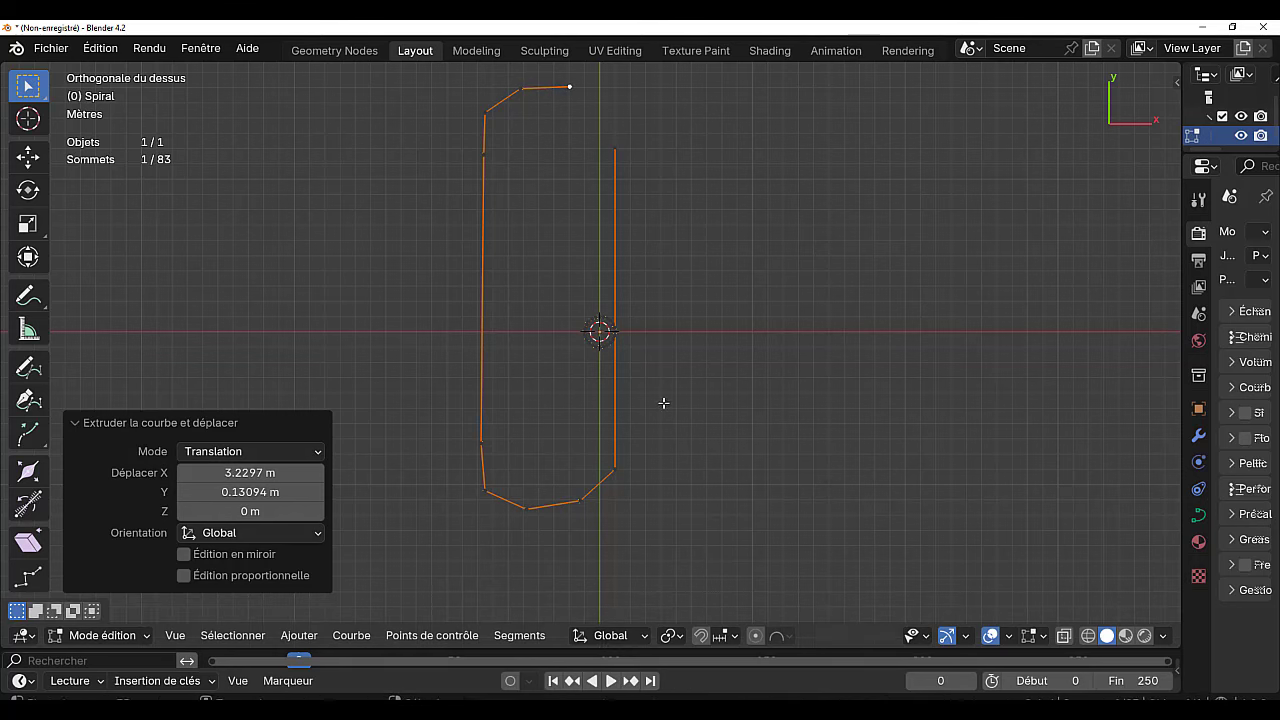
pyautogui.press('e')
pyautogui.click(758, 299)
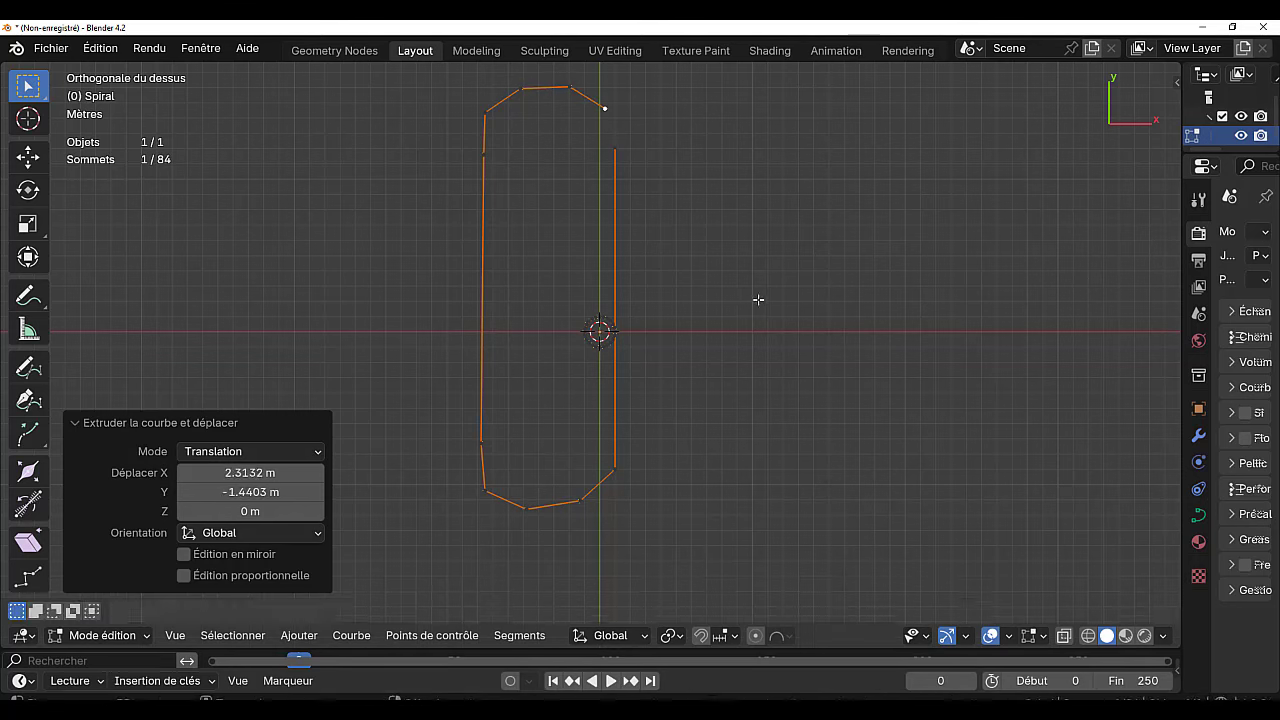
# Close the curve with a segment between the last extruded point and the open end of the spiral's upper straight.
pyautogui.keyDown('shift'); pyautogui.click(617, 148); pyautogui.keyUp('shift')
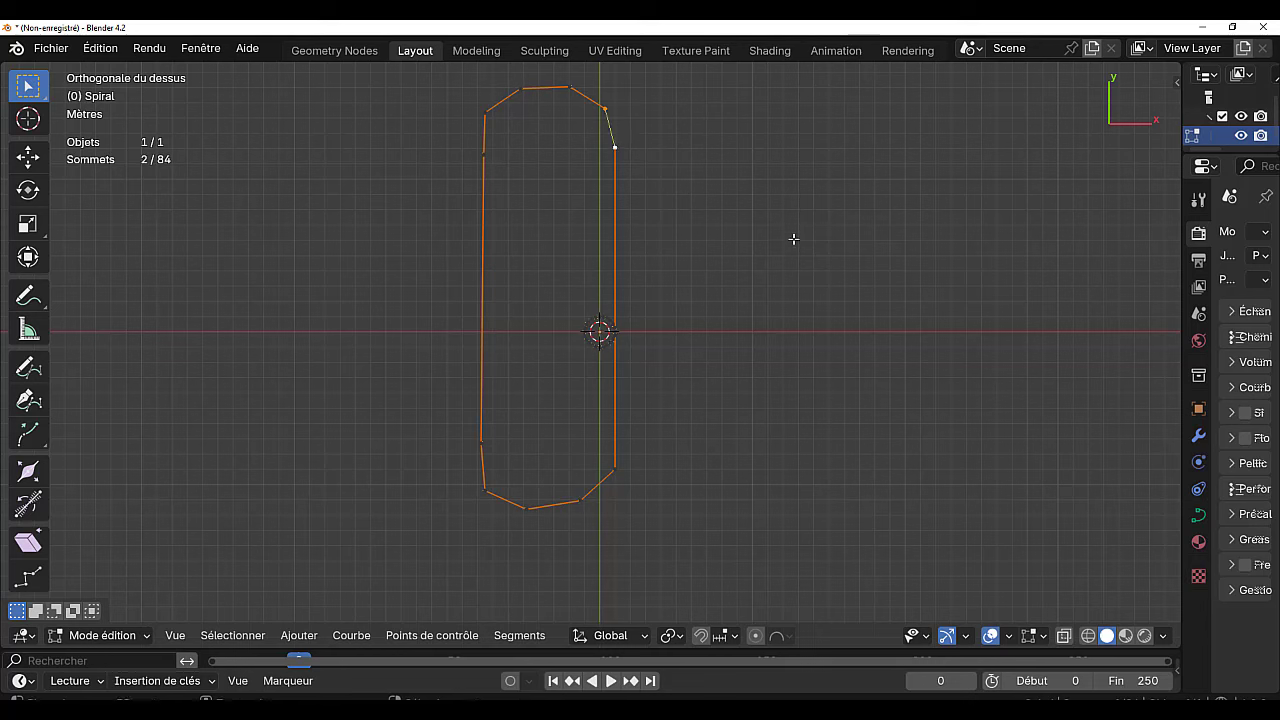
pyautogui.moveTo(863, 346); pyautogui.dragTo(691, 260, button='middle')
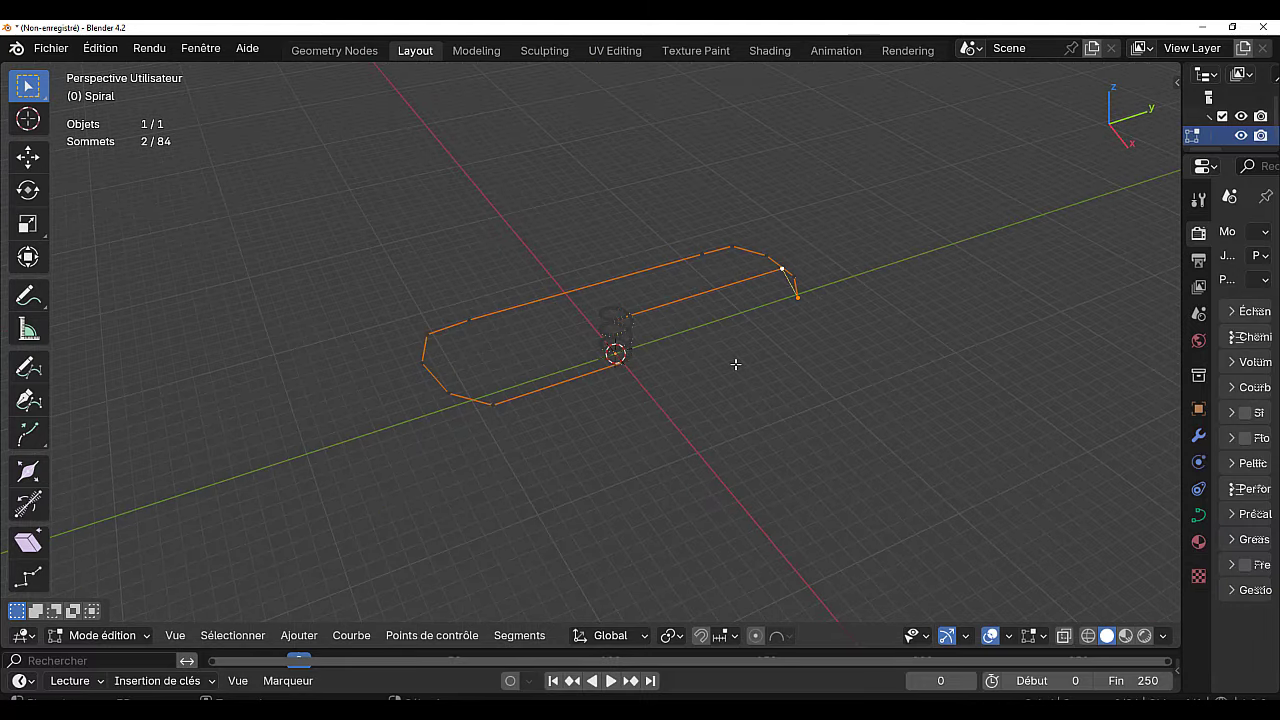
pyautogui.press('Tab')
pyautogui.moveTo(681, 378); pyautogui.dragTo(620, 323, button='middle')
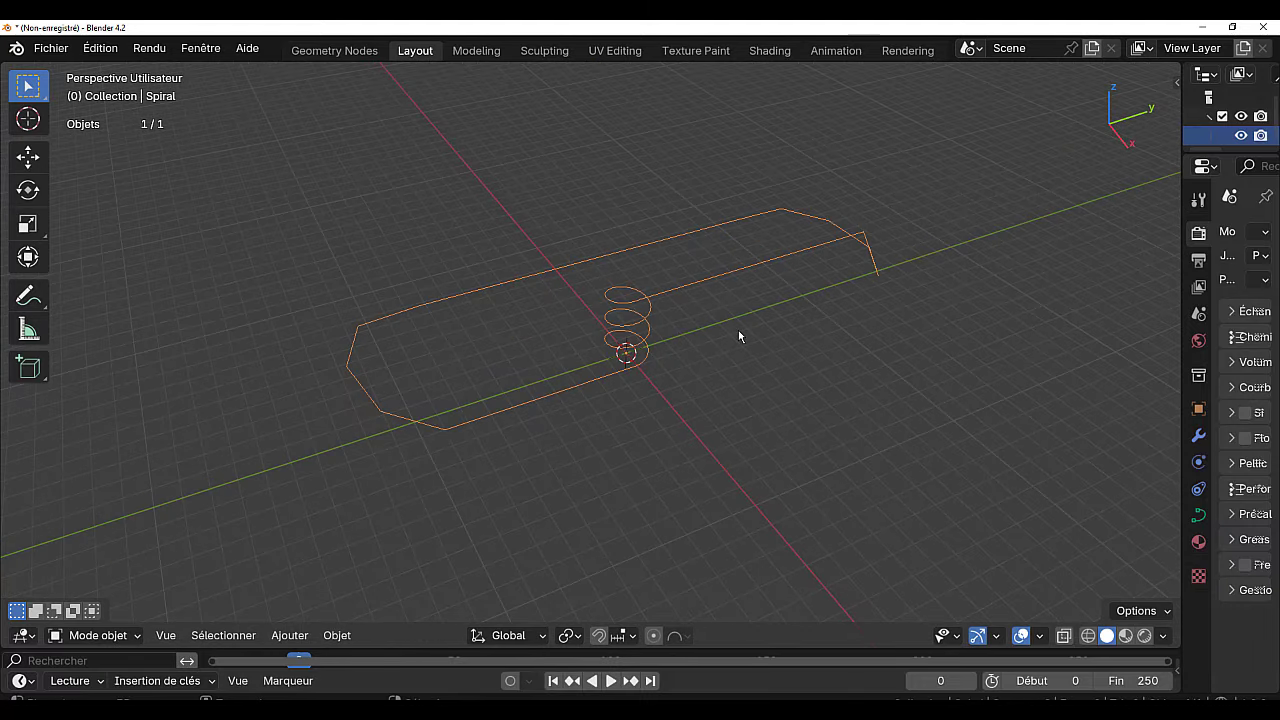
pyautogui.press('Tab')
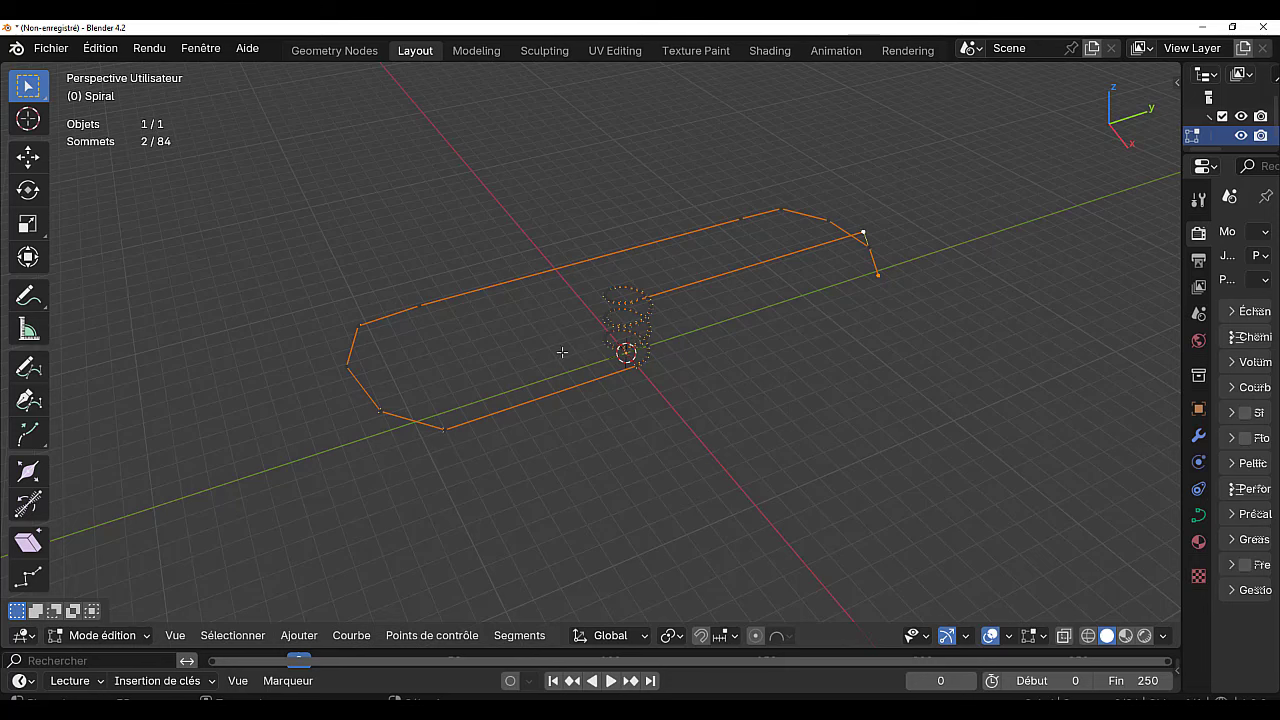
# Convert the closed spiral curve object to a mesh.
pyautogui.press('Tab')
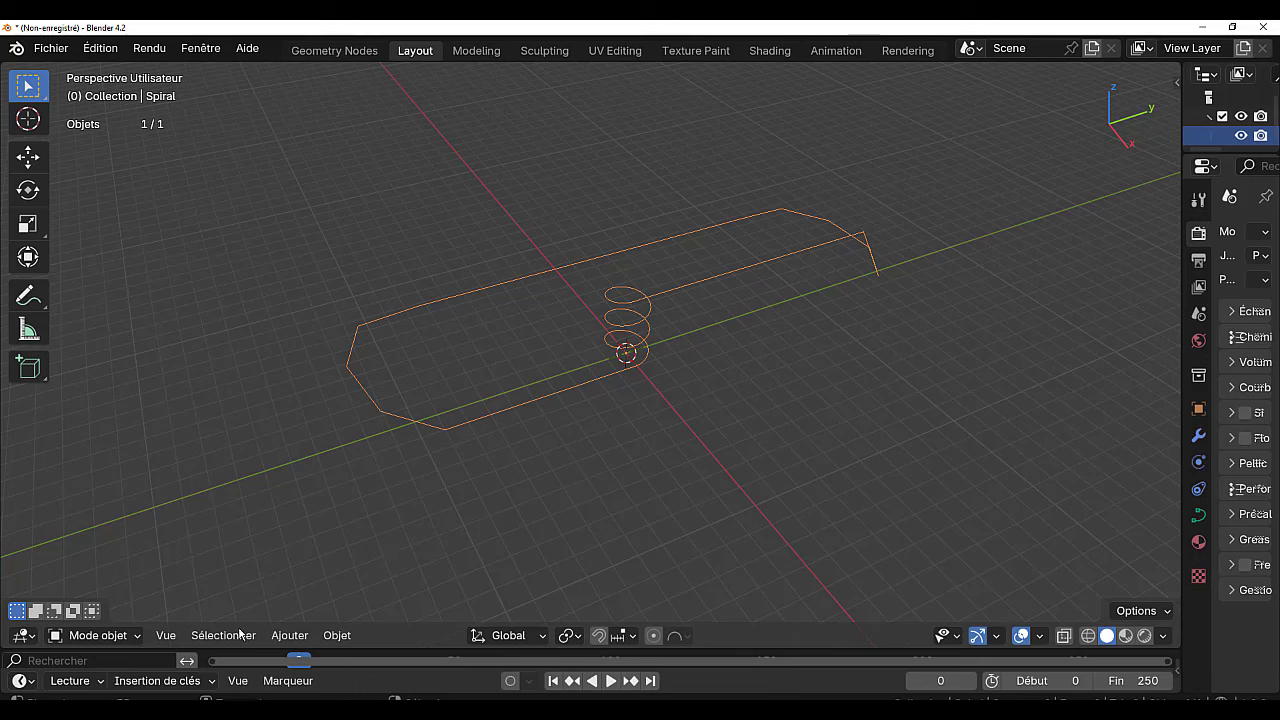
pyautogui.click(288, 635)
pyautogui.moveTo(336, 635)
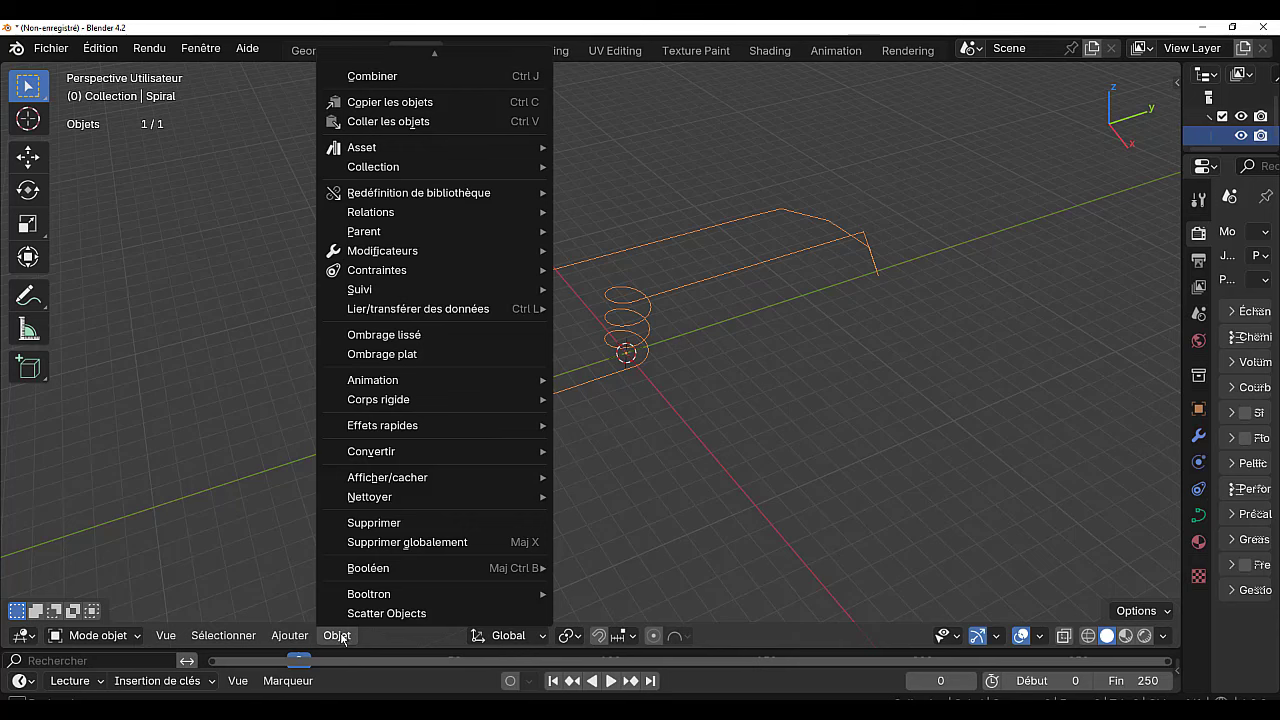
pyautogui.moveTo(365, 428)
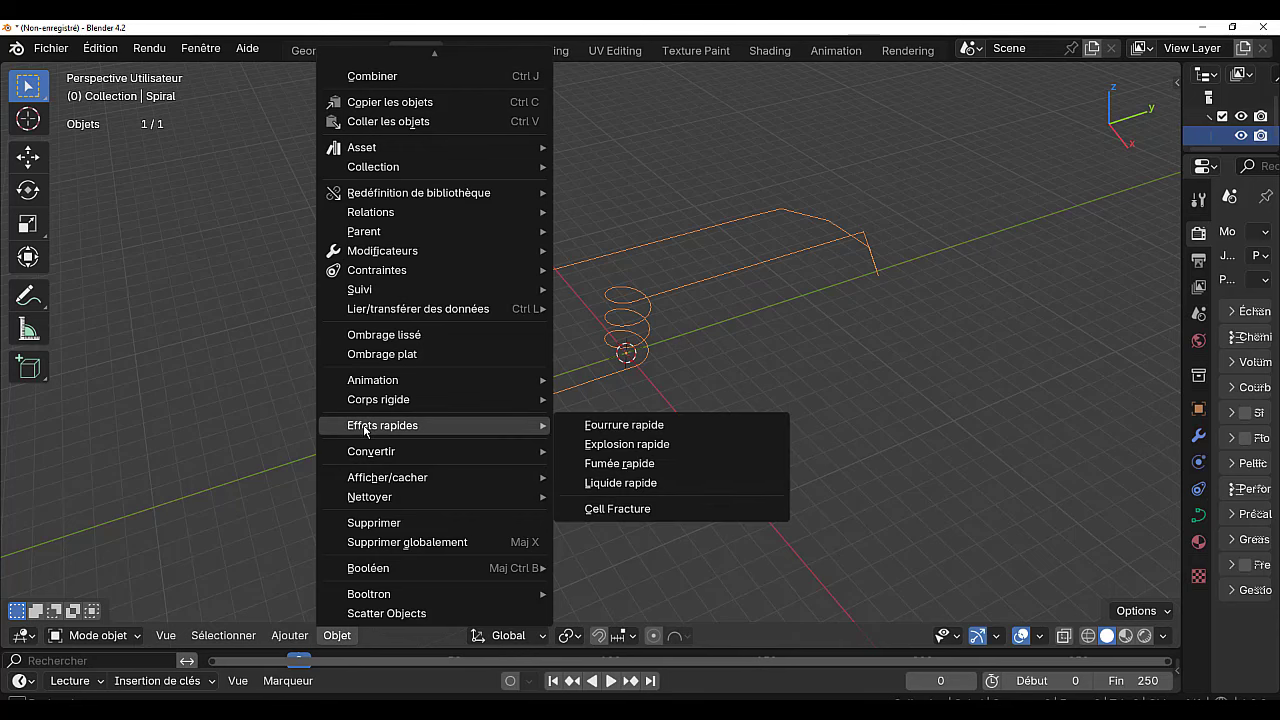
pyautogui.moveTo(366, 461)
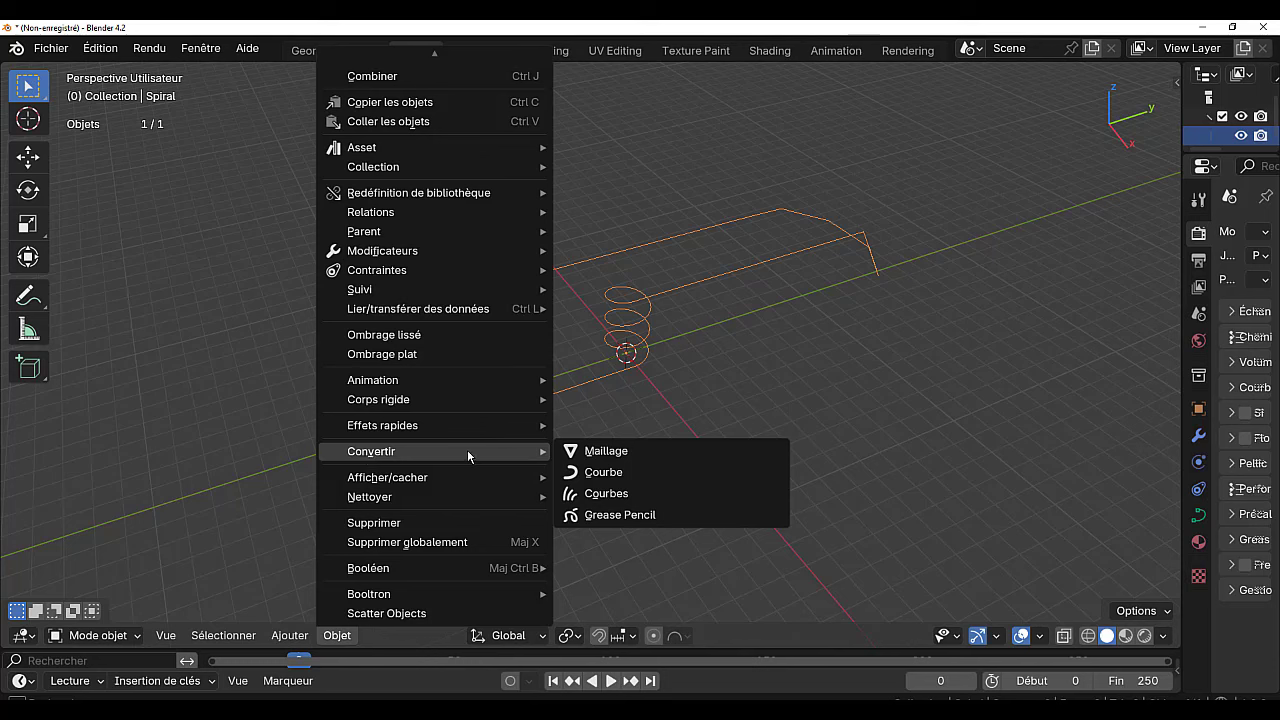
pyautogui.click(613, 452)
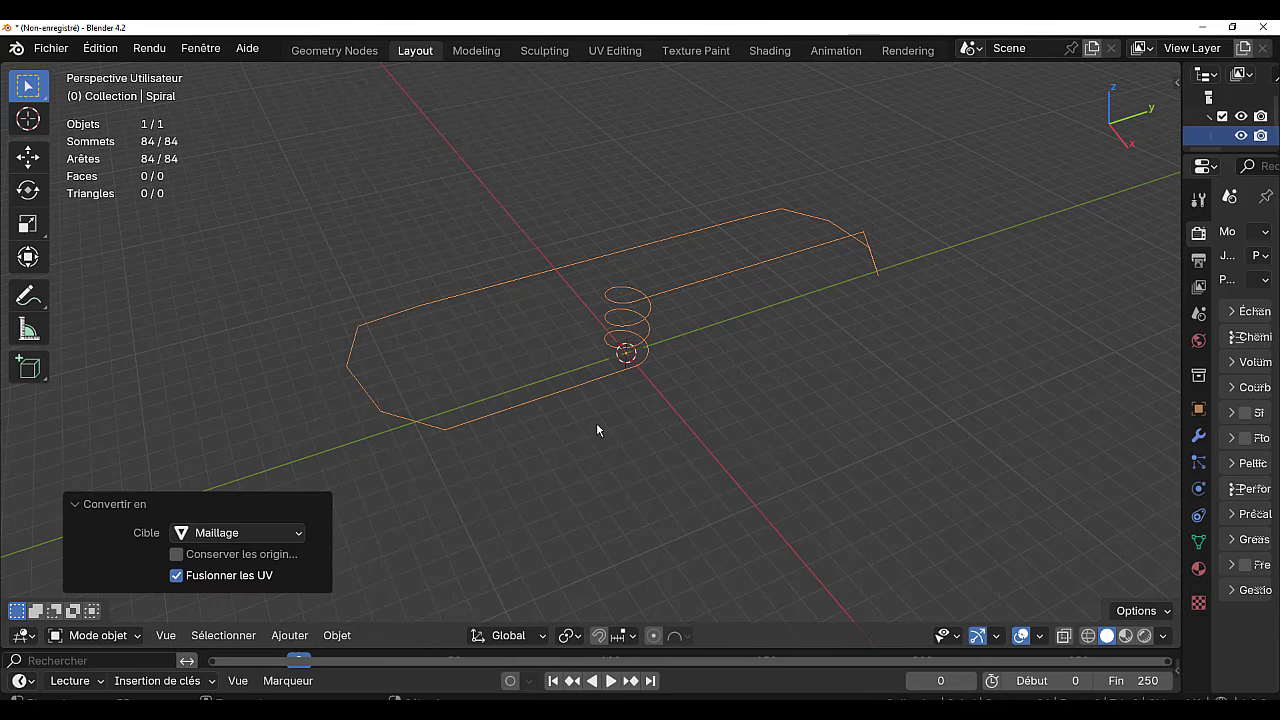
# Put the circuit mesh in edit mode with vertex selection.
pyautogui.press('Tab')
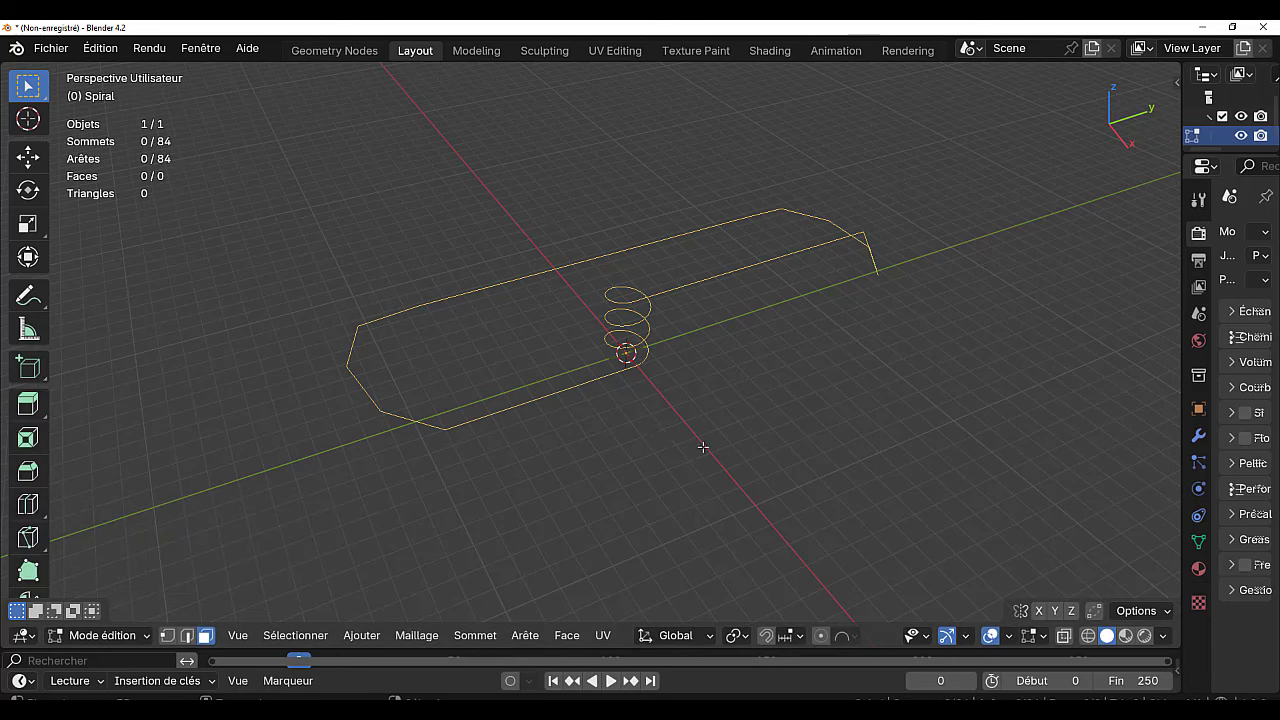
pyautogui.press('1')
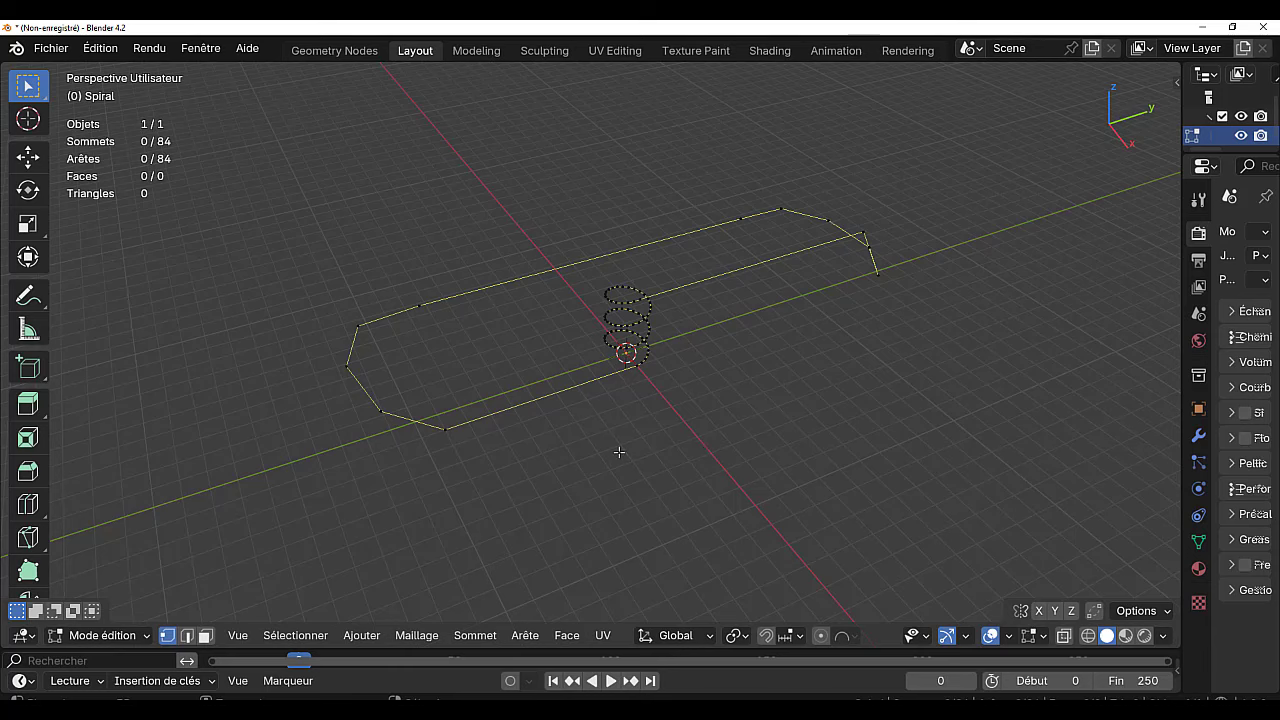
pyautogui.scroll(2, 619, 452)
pyautogui.moveTo(615, 456); pyautogui.dragTo(684, 438, button='middle')
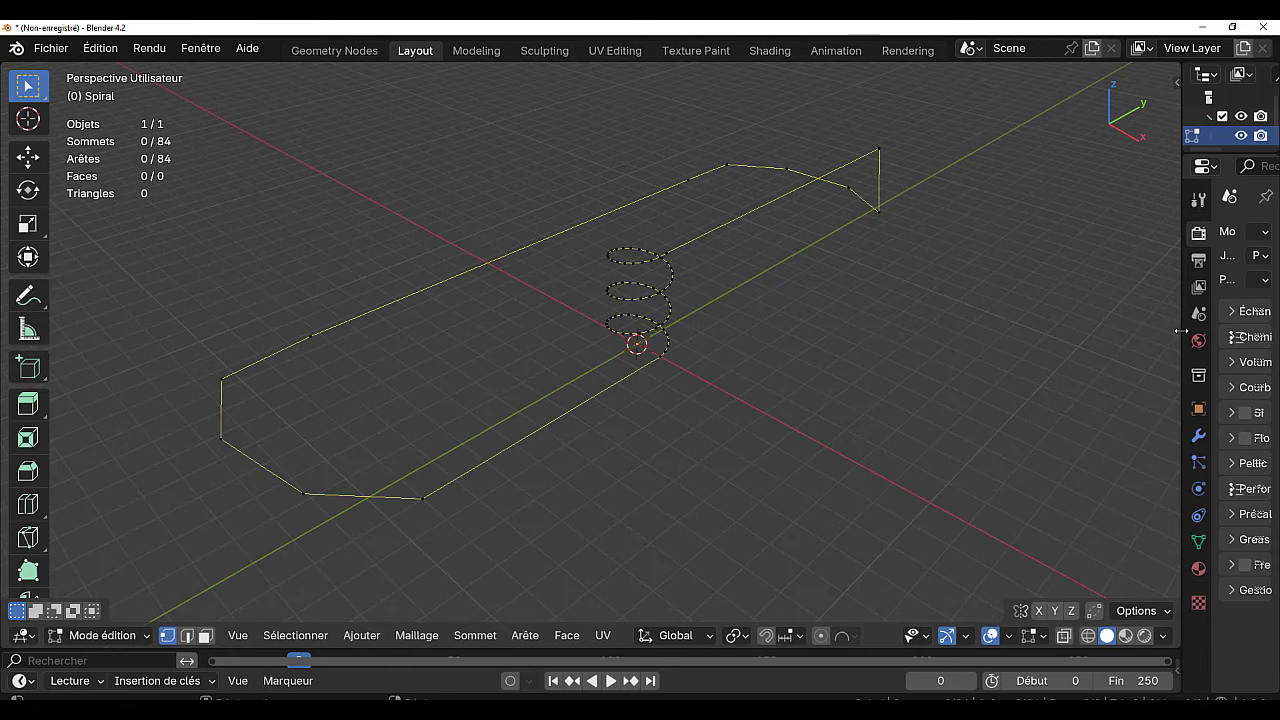
# Add a Subdivision Surface modifier to the circuit mesh.
pyautogui.moveTo(1181, 331); pyautogui.dragTo(1115, 331)
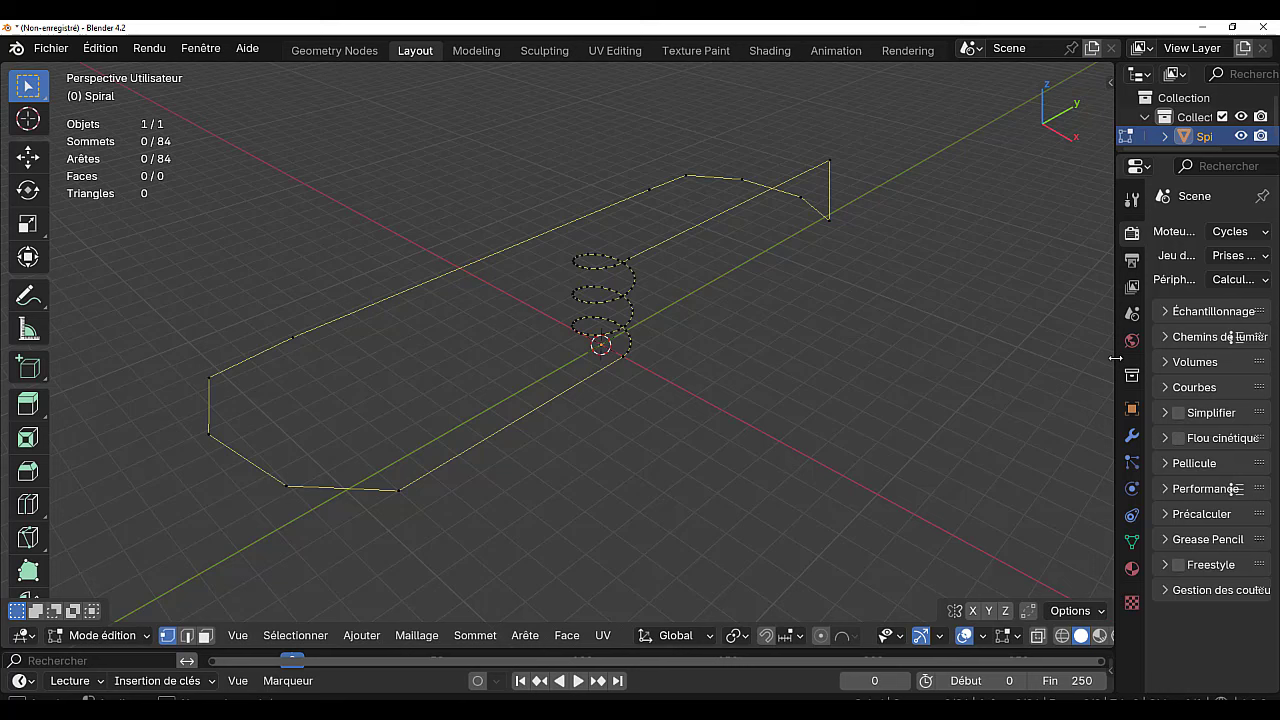
pyautogui.click(1134, 437)
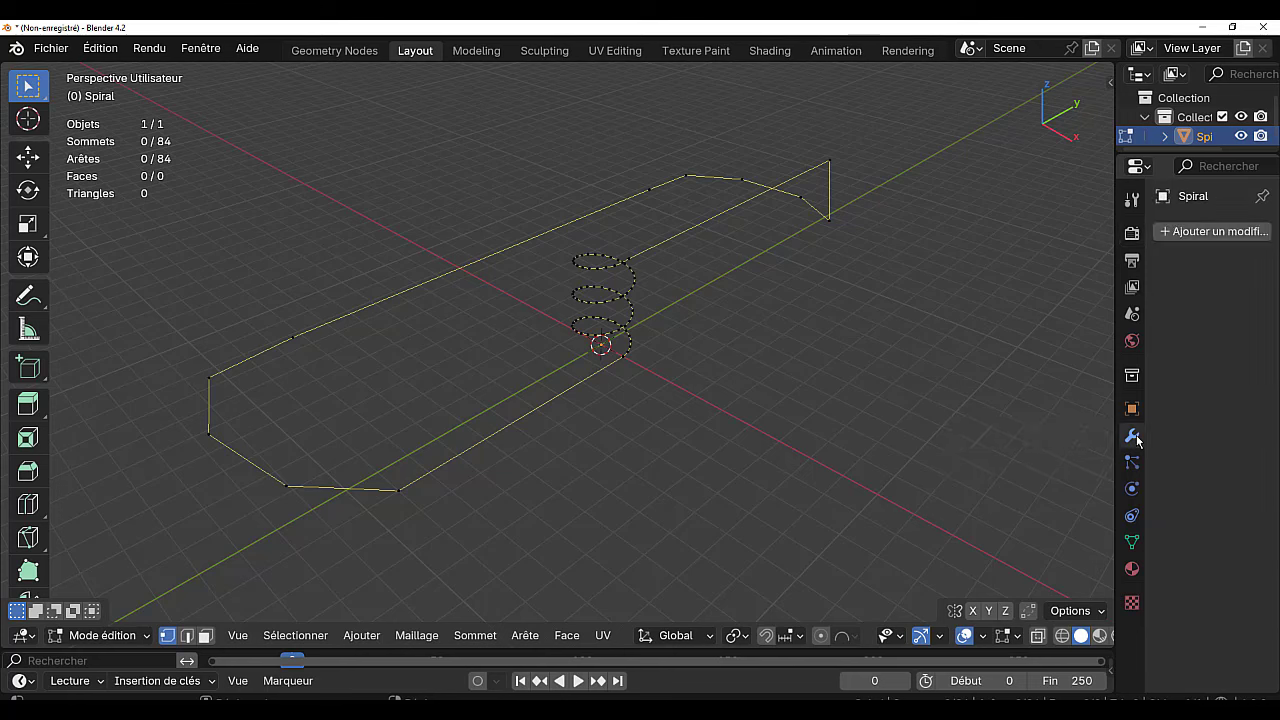
pyautogui.click(1165, 231)
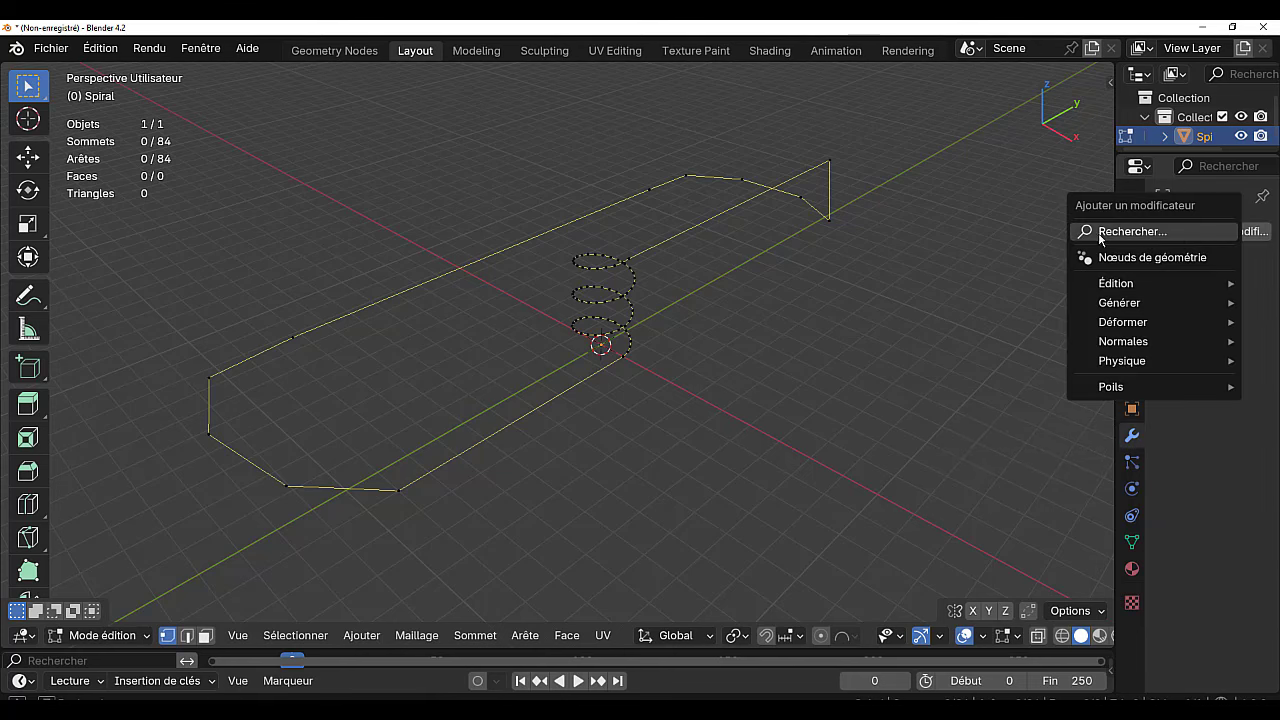
pyautogui.moveTo(1117, 331)
pyautogui.moveTo(1117, 303)
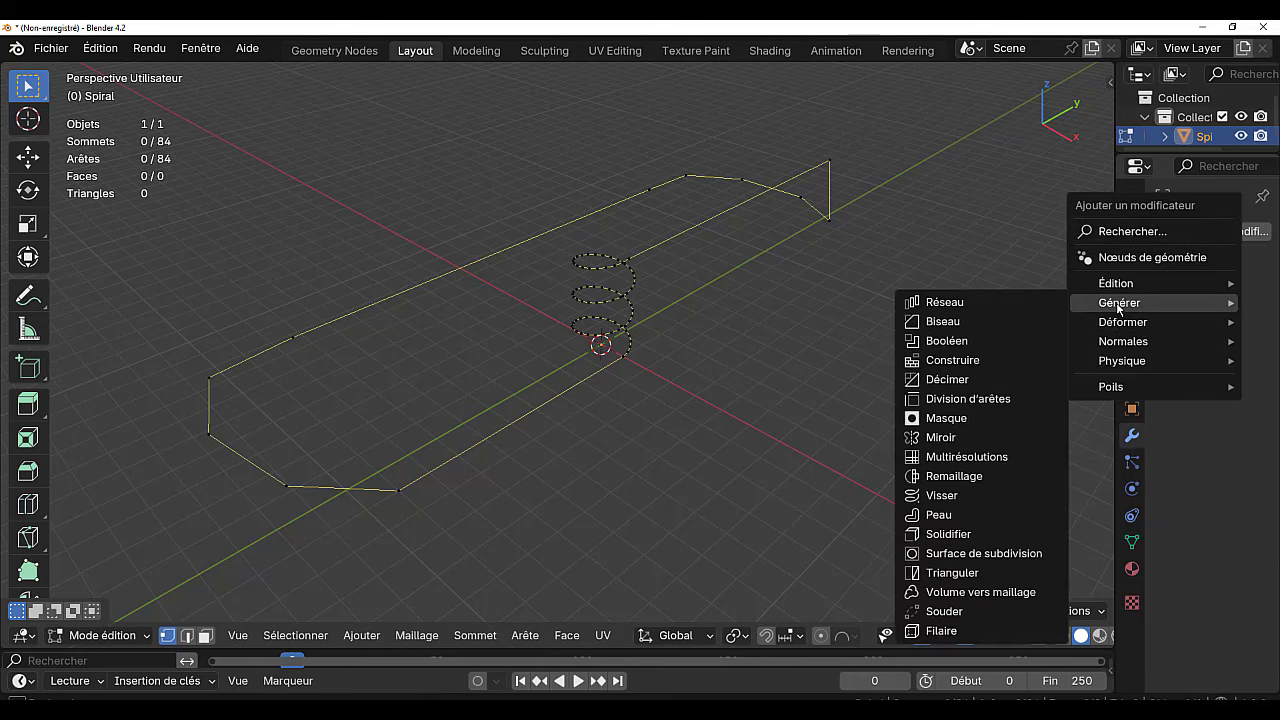
pyautogui.click(975, 553)
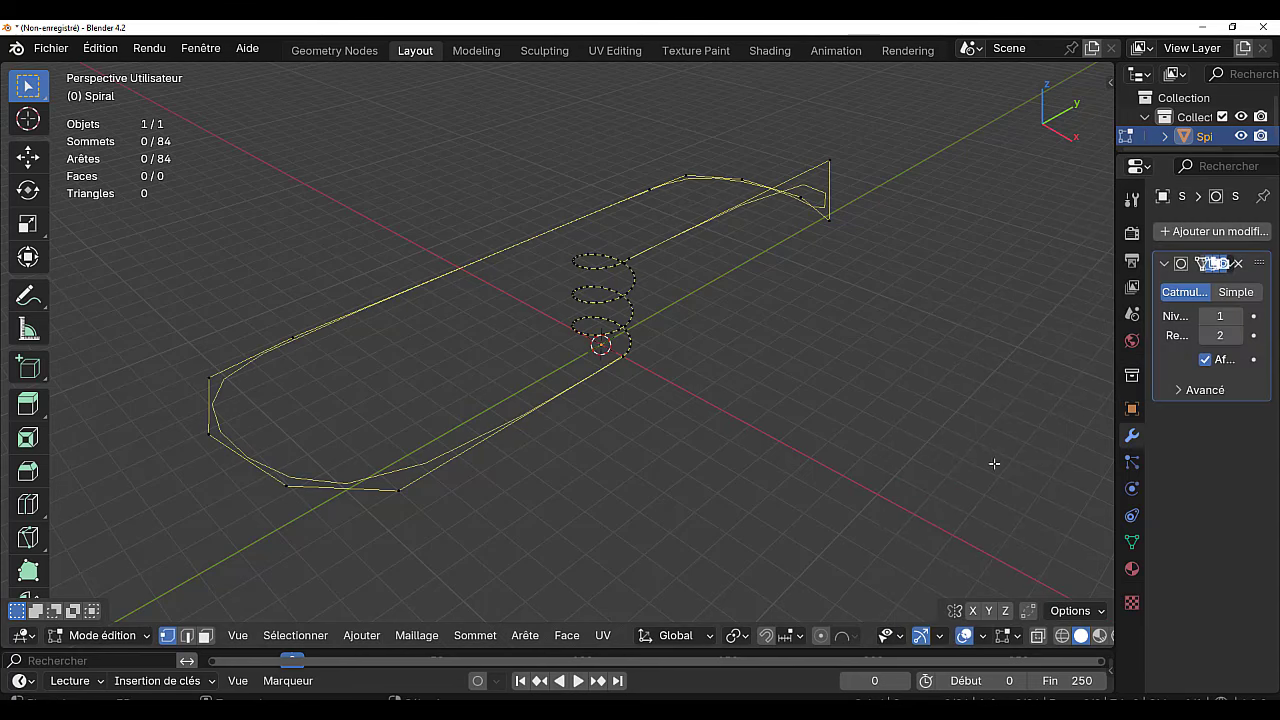
# Set the subdivision's viewport level to 3 in object mode and apply the modifier to the circuit.
pyautogui.press('Tab')
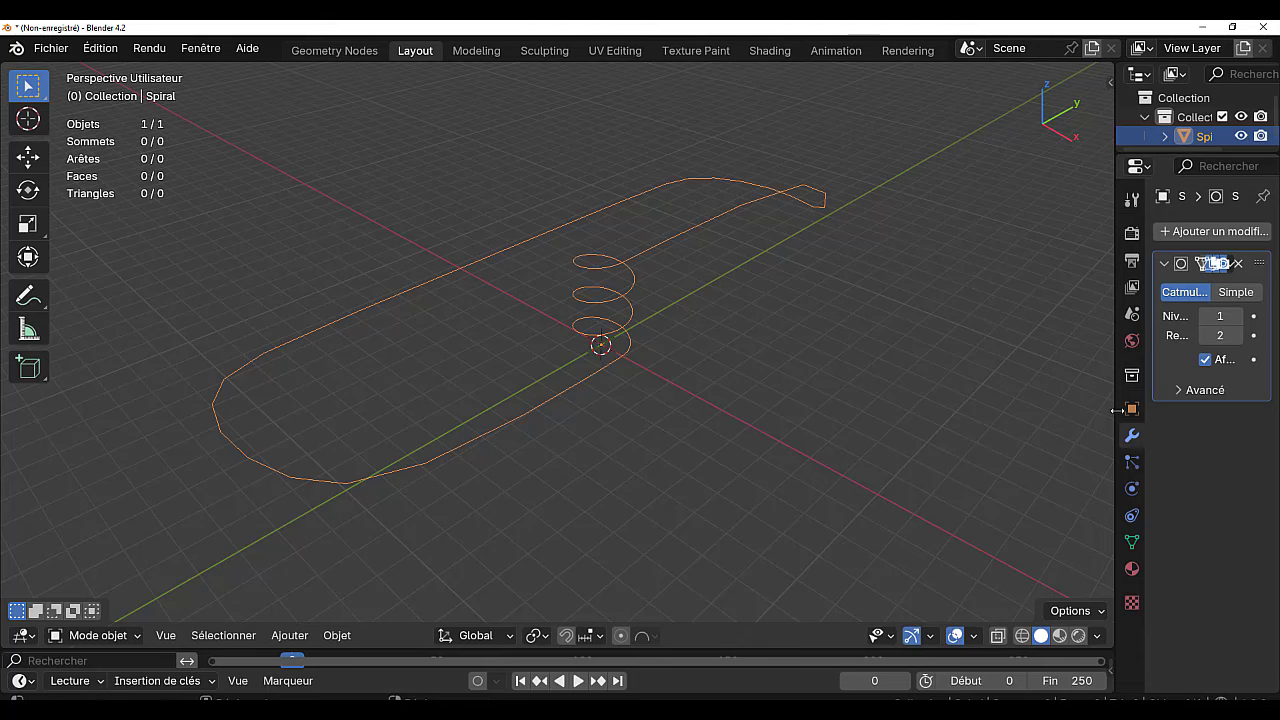
pyautogui.moveTo(1106, 403); pyautogui.dragTo(952, 403)
pyautogui.click(1237, 316)
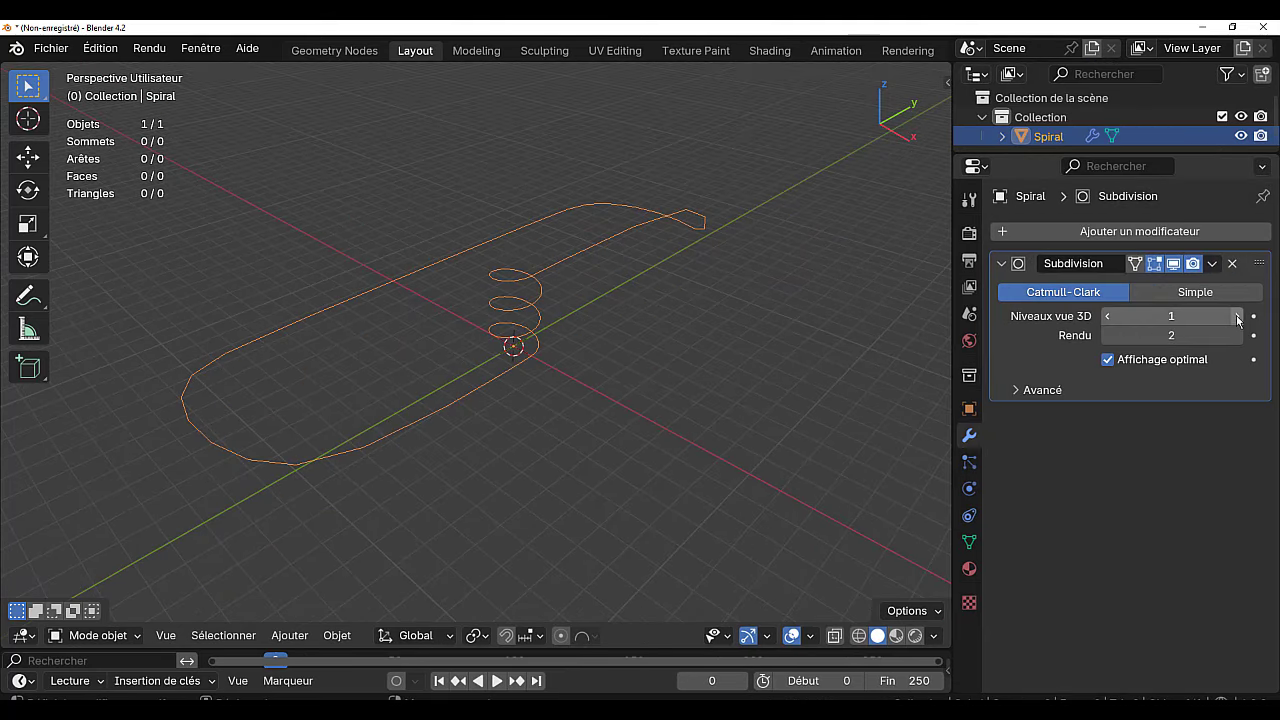
pyautogui.click(1237, 316)
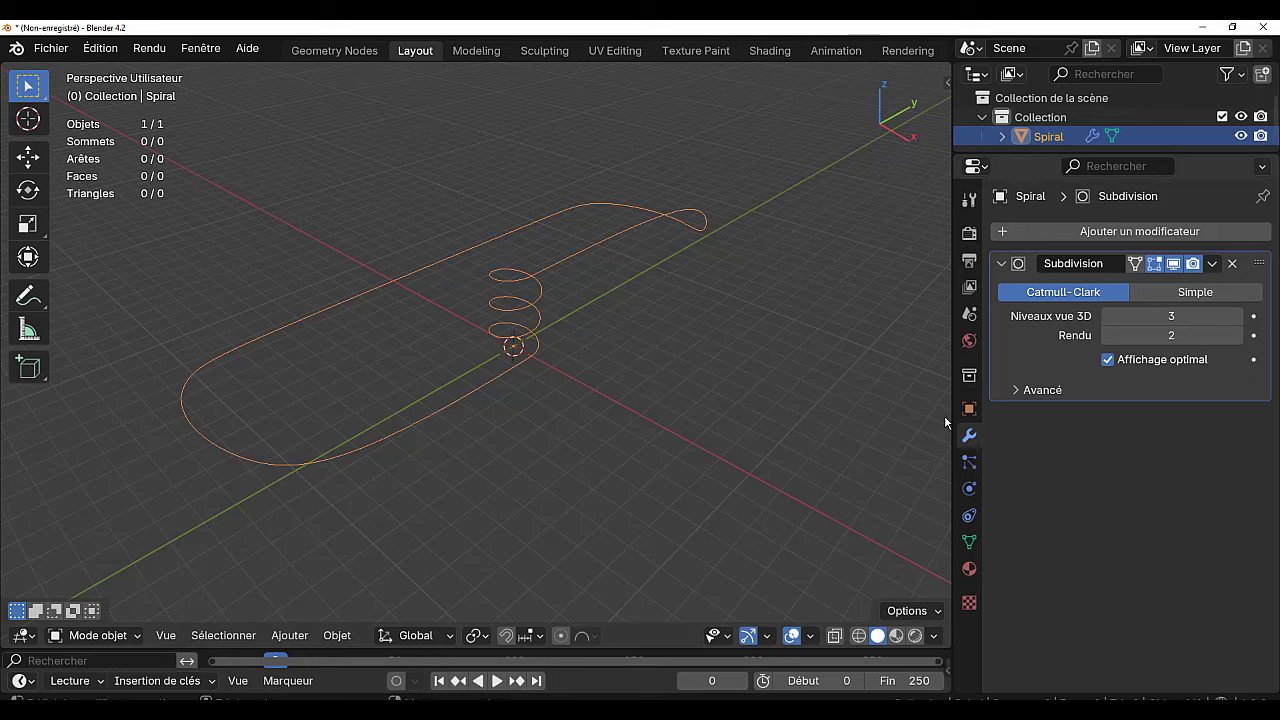
pyautogui.click(1212, 264)
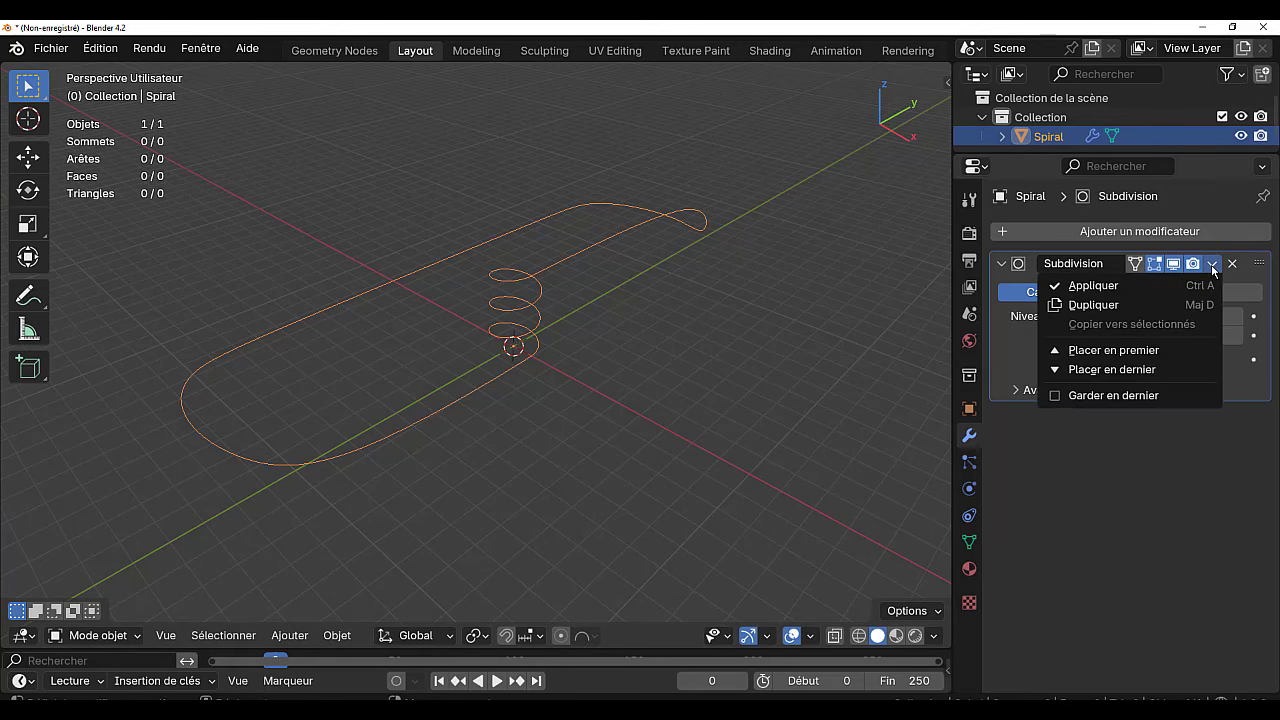
pyautogui.click(1093, 286)
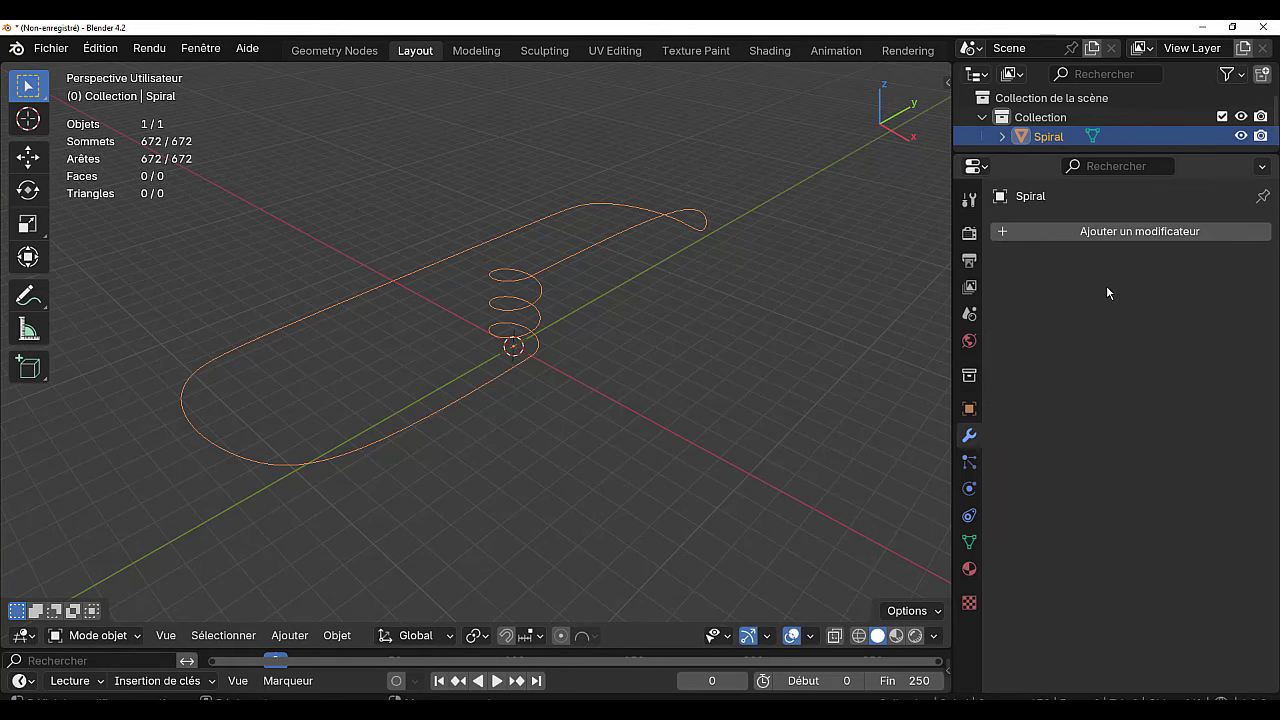
# Circle-select the circuit's vertices outside the spiral, from the upper straight around the outer loop to the spiral's lower end.
pyautogui.press('Tab')
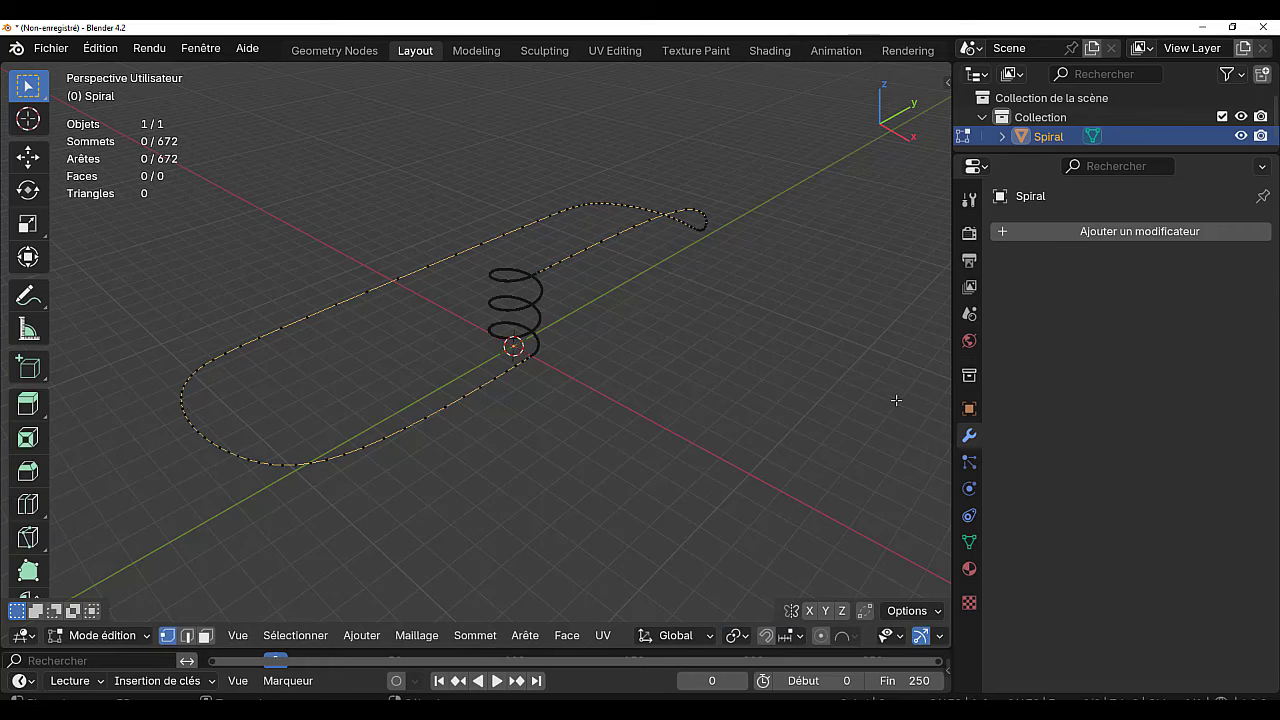
pyautogui.moveTo(951, 363); pyautogui.dragTo(1128, 360)
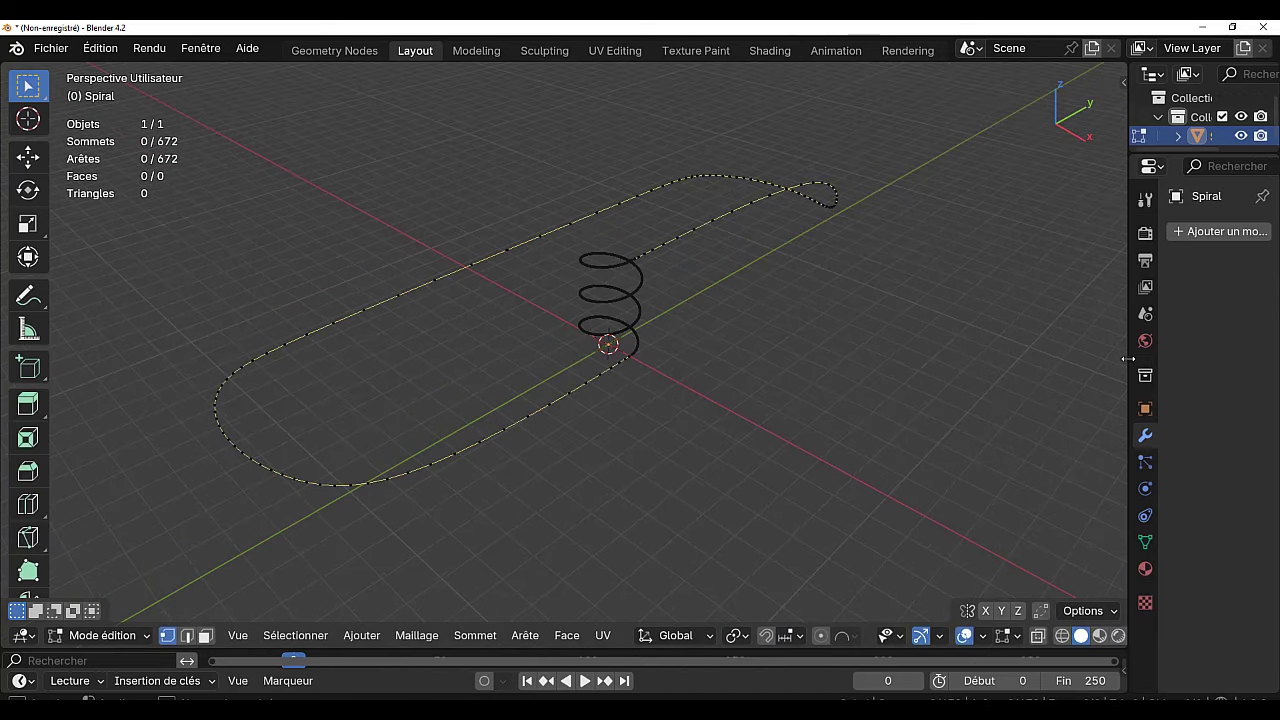
pyautogui.moveTo(800, 437); pyautogui.dragTo(694, 446, button='middle')
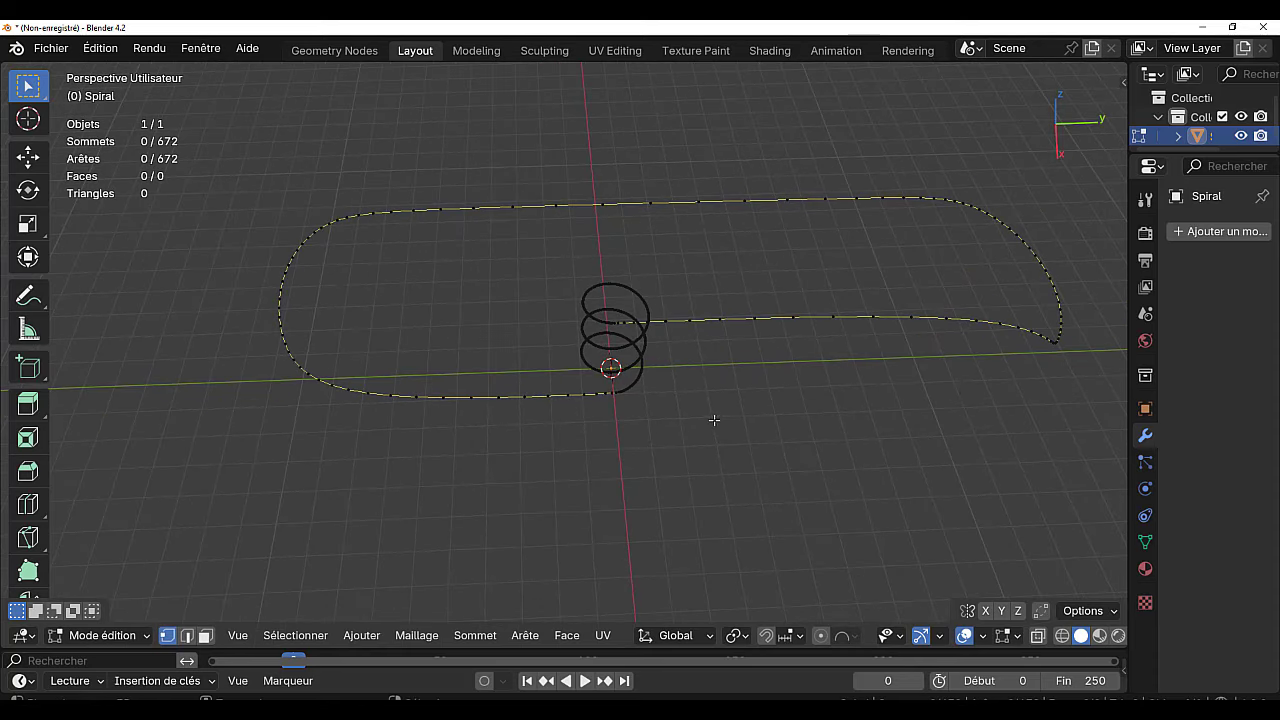
pyautogui.press('c')
pyautogui.moveTo(683, 326)
pyautogui.mouseDown()
pyautogui.moveTo(952, 327)
pyautogui.moveTo(1066, 349)
pyautogui.moveTo(991, 217)
pyautogui.moveTo(758, 192)
pyautogui.moveTo(490, 202)
pyautogui.moveTo(659, 205)
pyautogui.moveTo(329, 234)
pyautogui.moveTo(295, 330)
pyautogui.moveTo(398, 392)
pyautogui.moveTo(591, 405)
pyautogui.mouseUp()
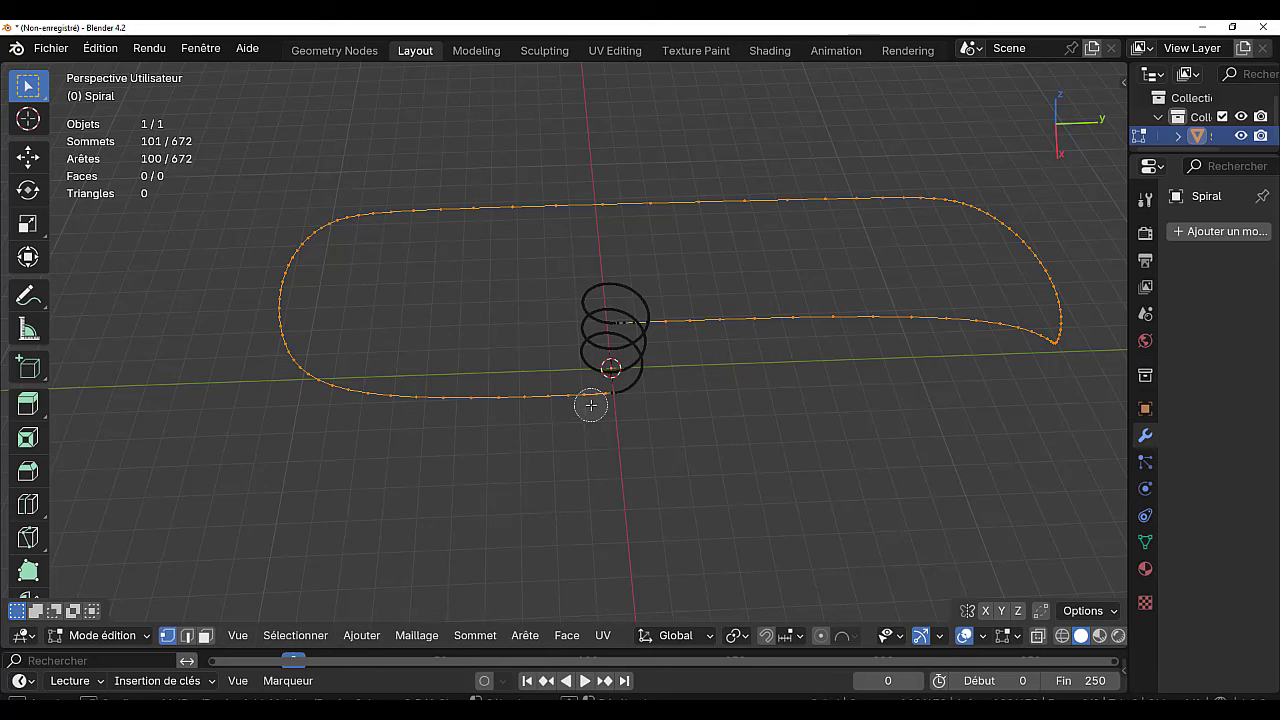
# Space the selected vertices of the outer loop evenly with the LoopTools Space operation.
pyautogui.rightClick(889, 473)
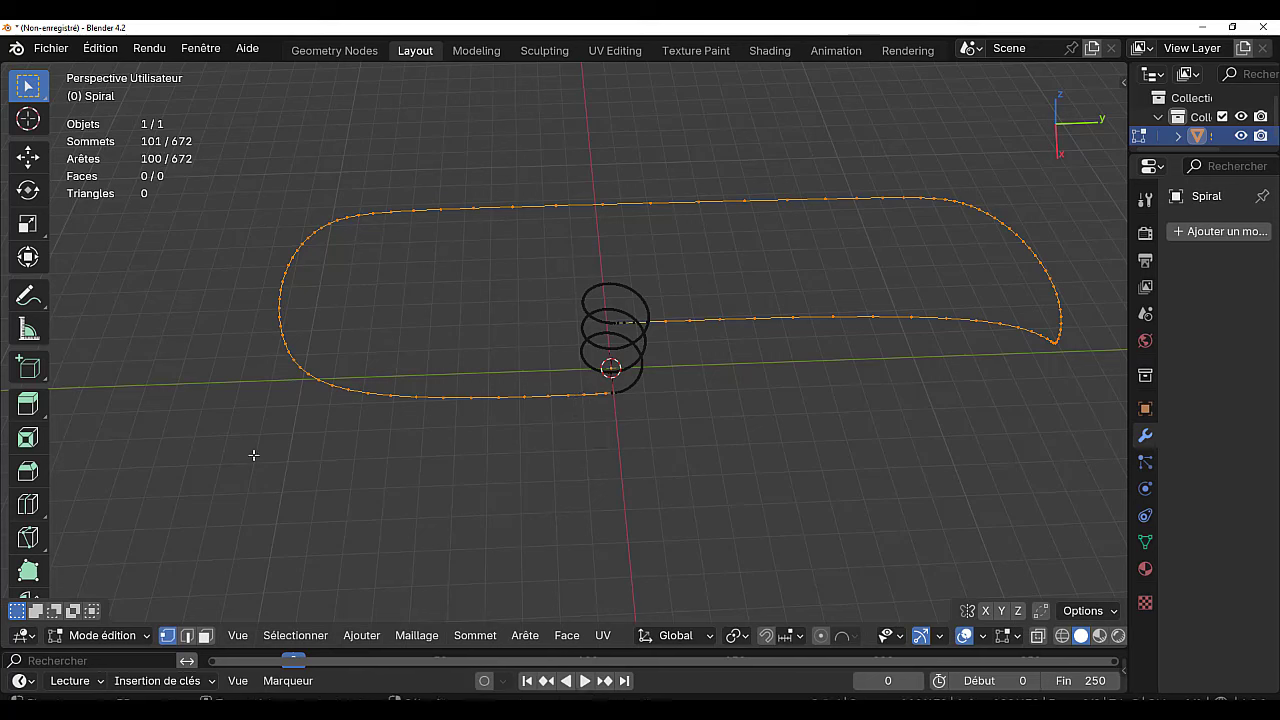
pyautogui.hotkey('ctrl', 'v')
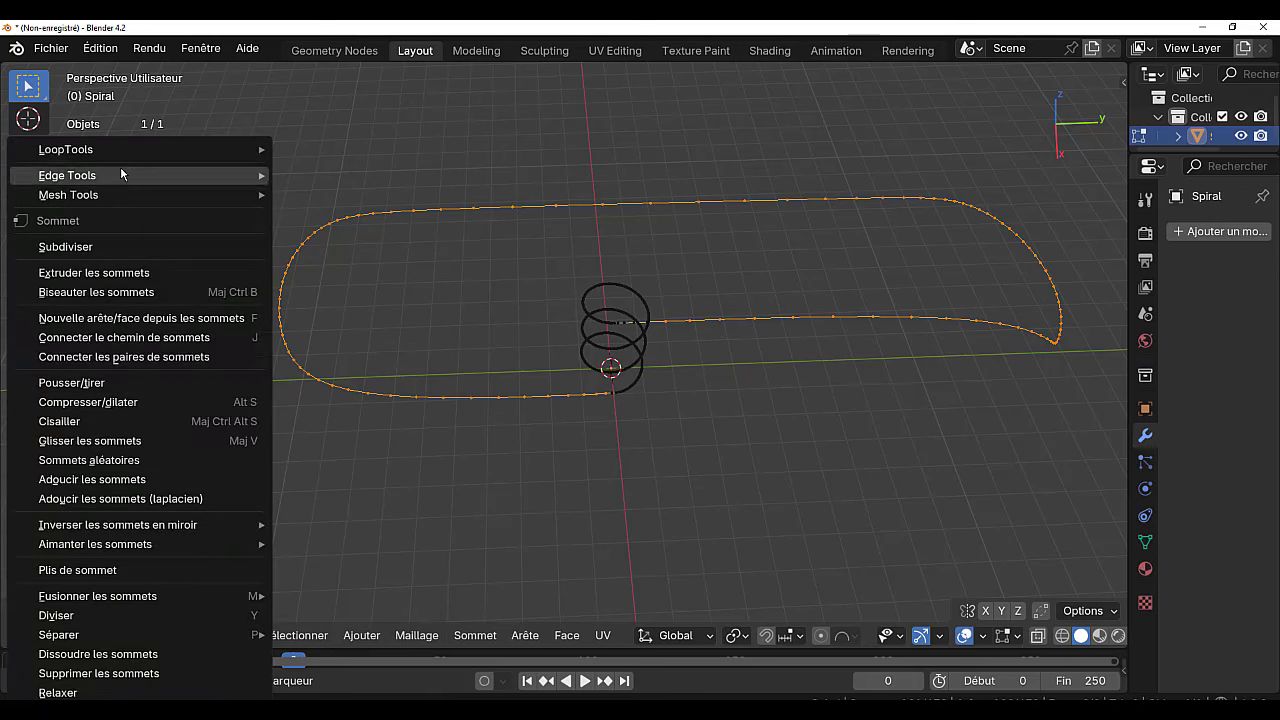
pyautogui.moveTo(118, 152)
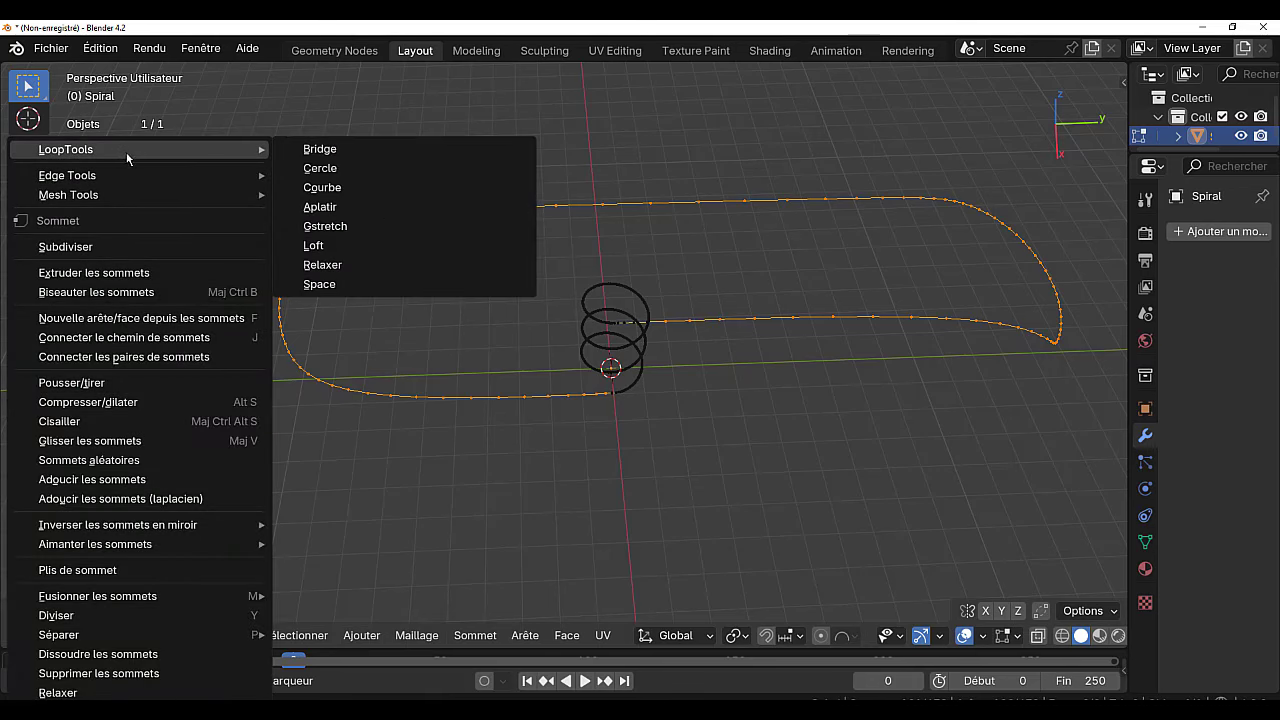
pyautogui.click(336, 287)
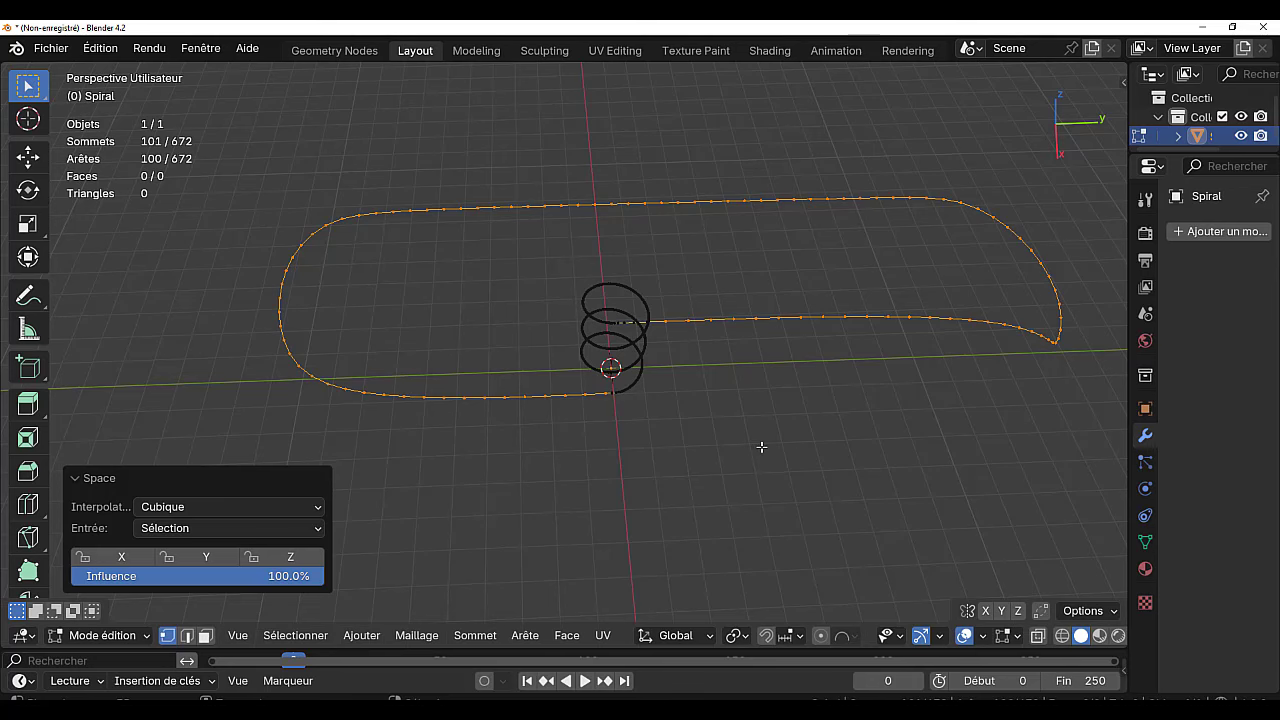
# Offset all of the circuit's edges with Offset Edges, using a width of 1.15 and an angle of 0°.
pyautogui.moveTo(760, 446); pyautogui.dragTo(846, 386, button='middle')
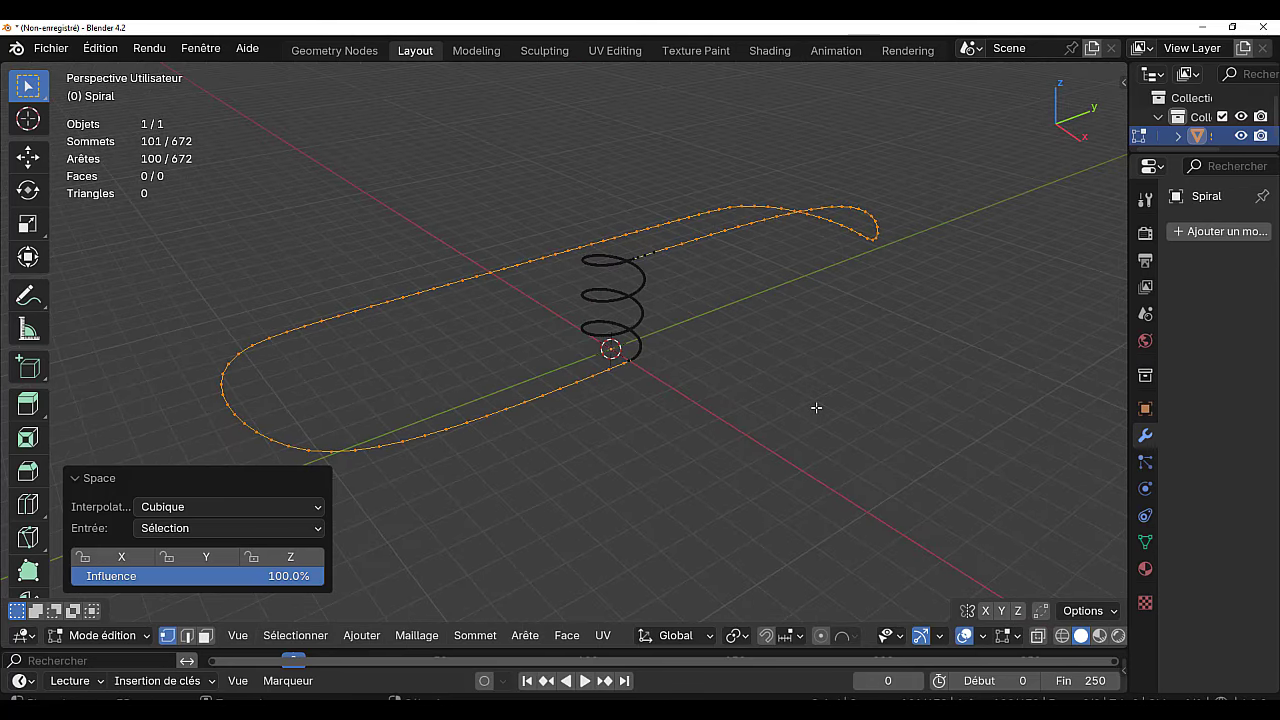
pyautogui.press('a')
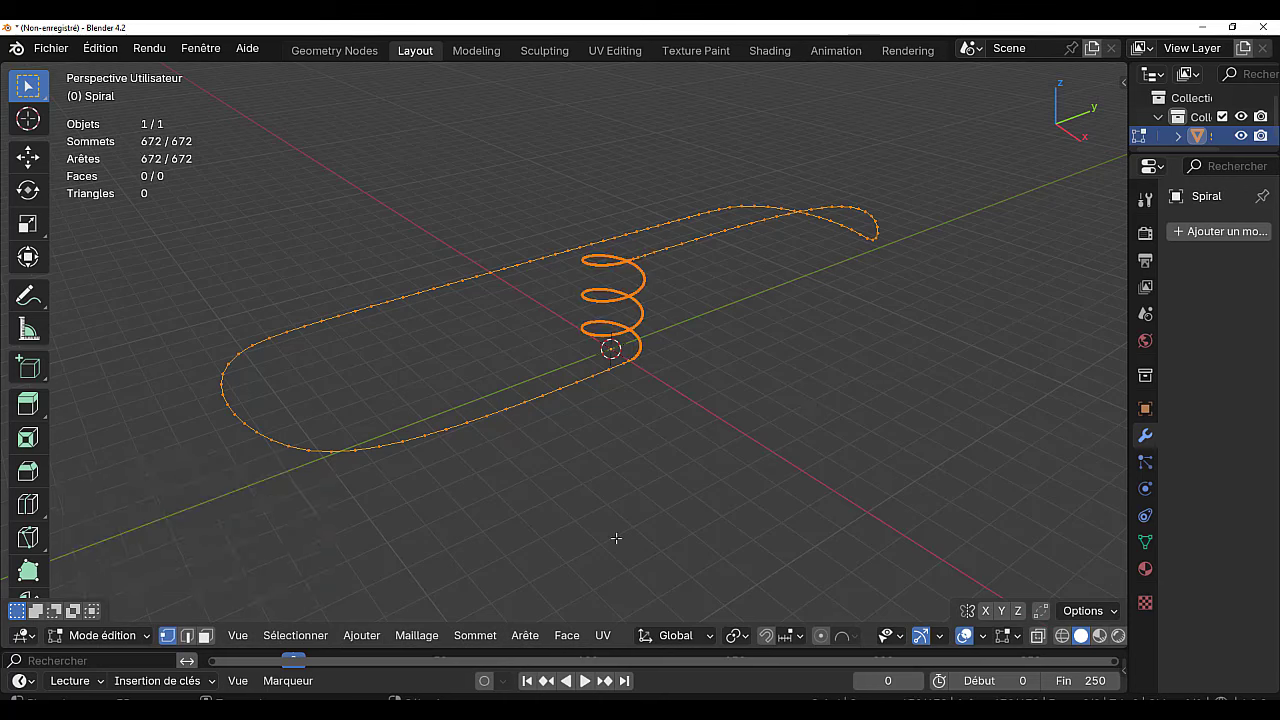
pyautogui.click(526, 636)
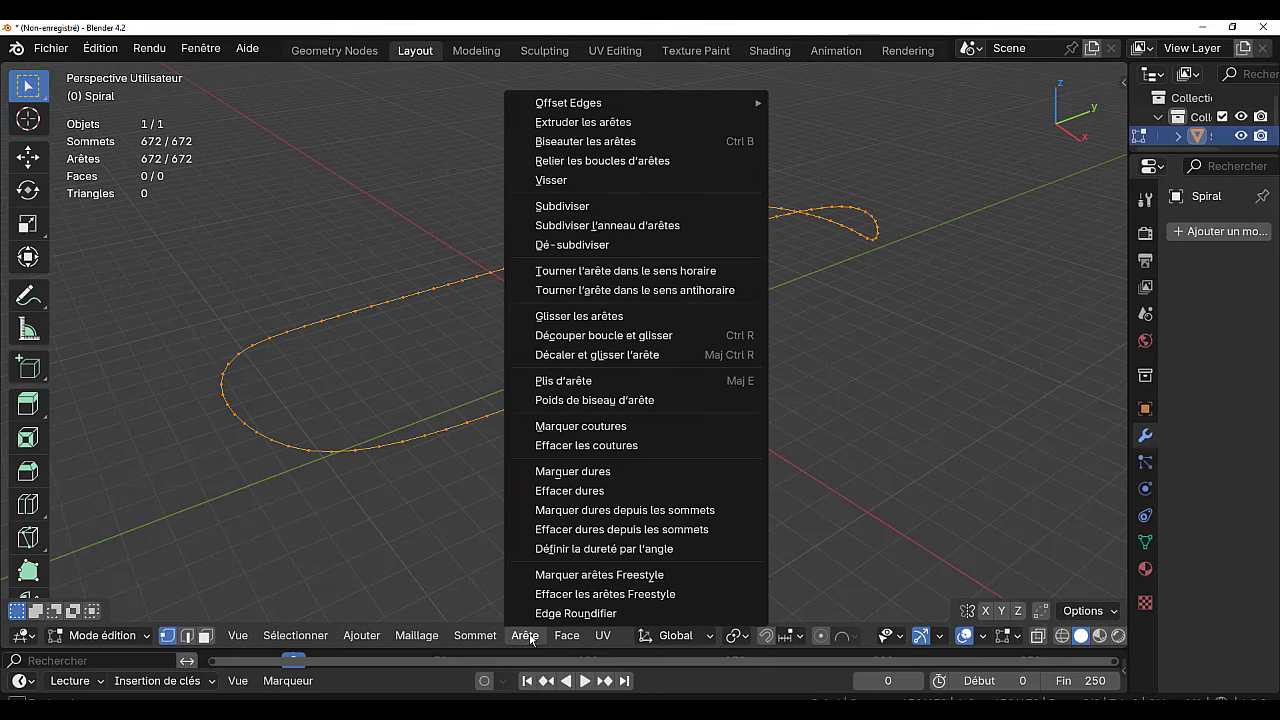
pyautogui.moveTo(586, 106)
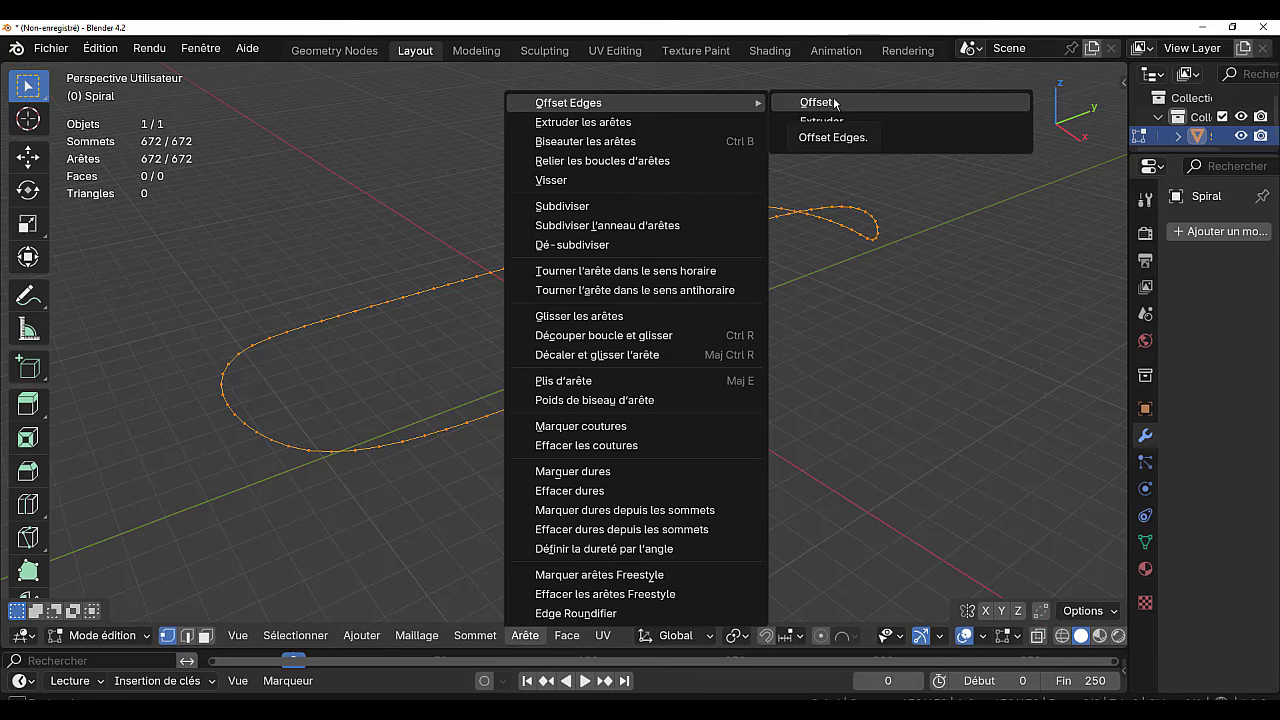
pyautogui.click(824, 104)
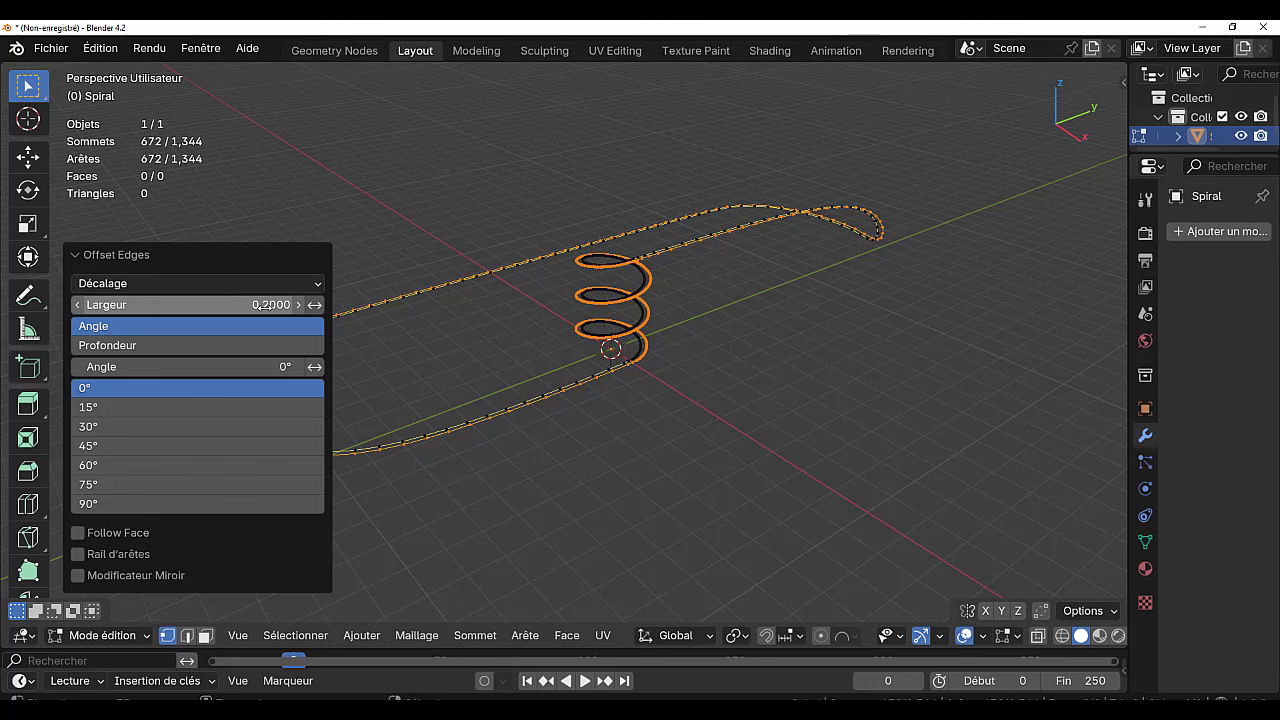
pyautogui.moveTo(270, 304); pyautogui.dragTo(346, 304)
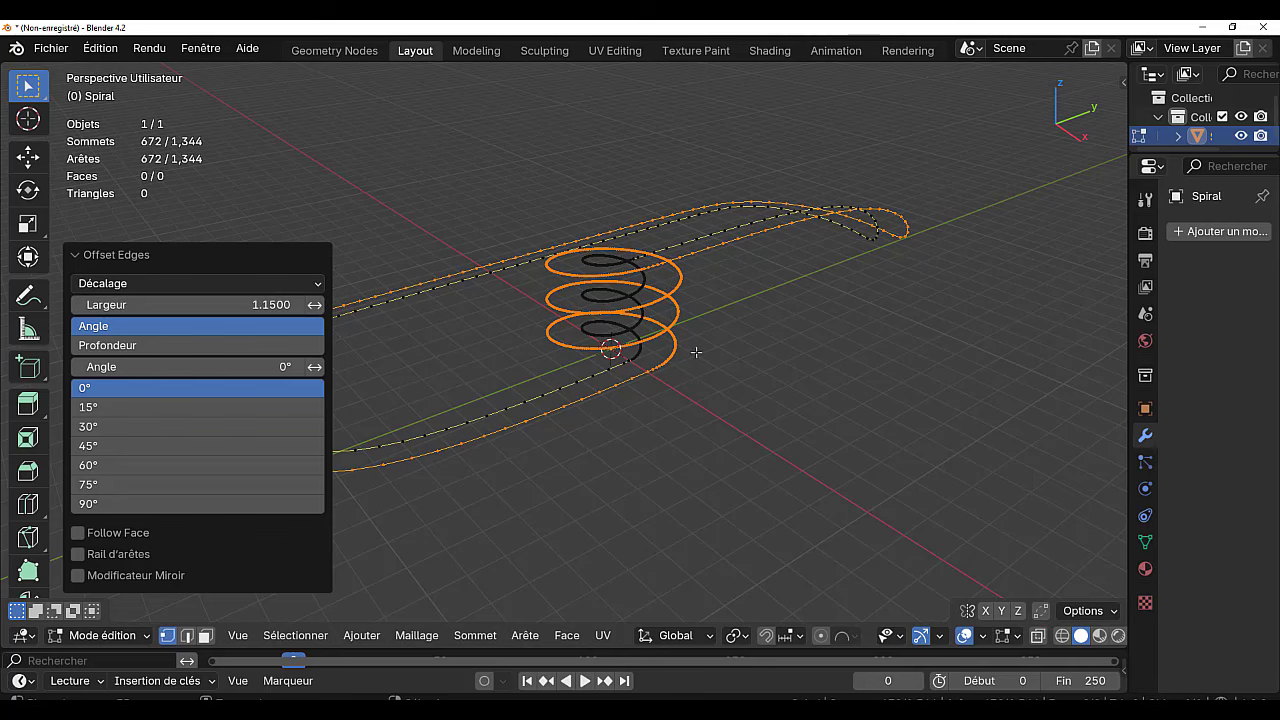
# Select both circuit outlines and bridge their edge loops into a continuous road surface.
pyautogui.moveTo(802, 376); pyautogui.dragTo(811, 400, button='middle')
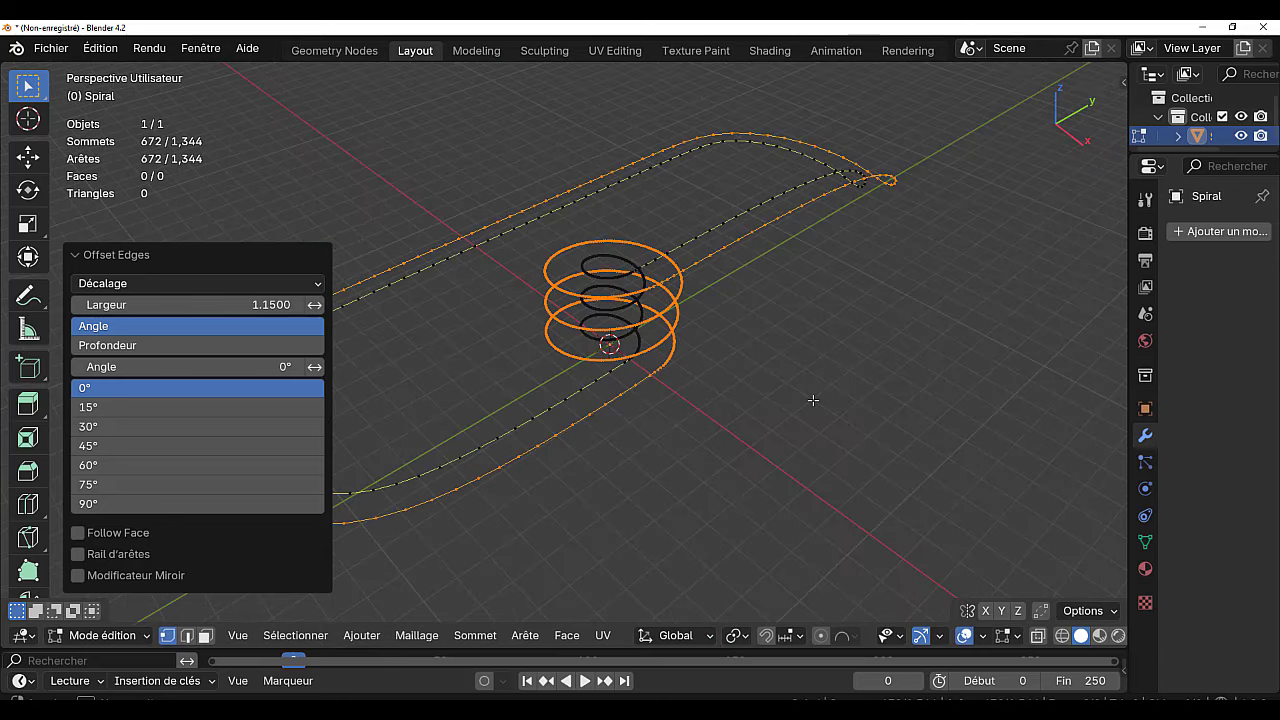
pyautogui.press('a')
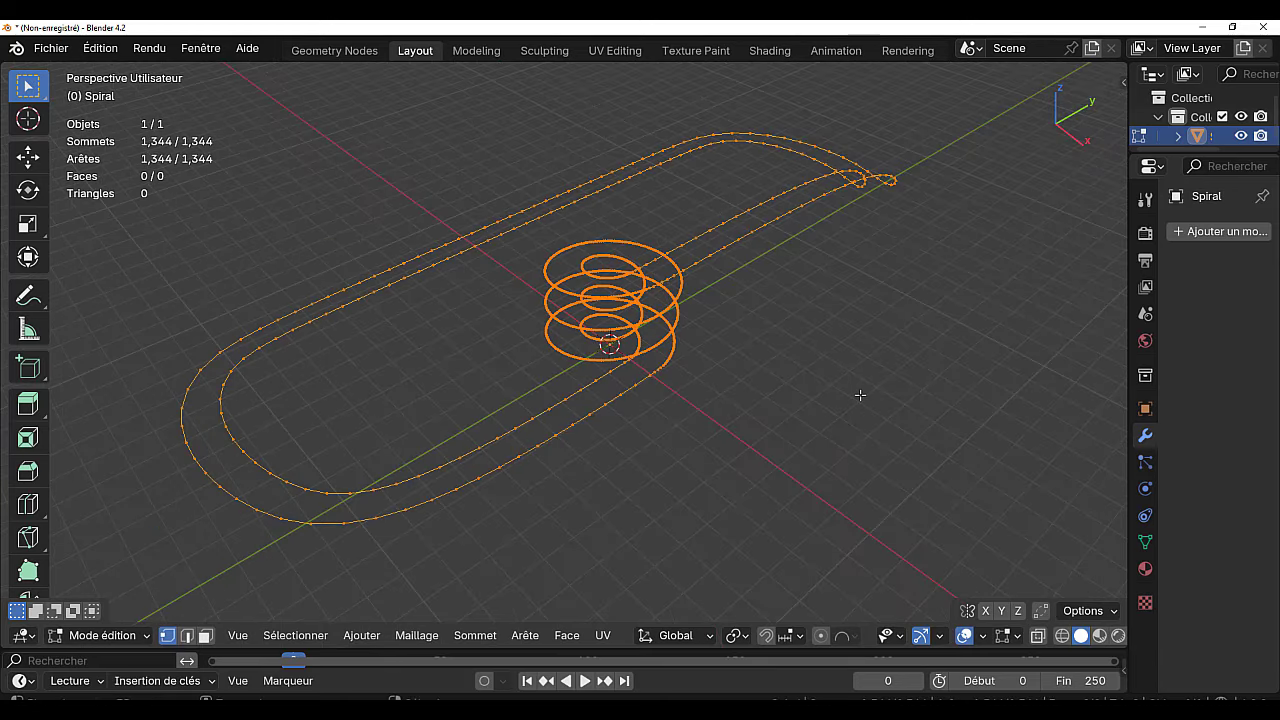
pyautogui.click(525, 635)
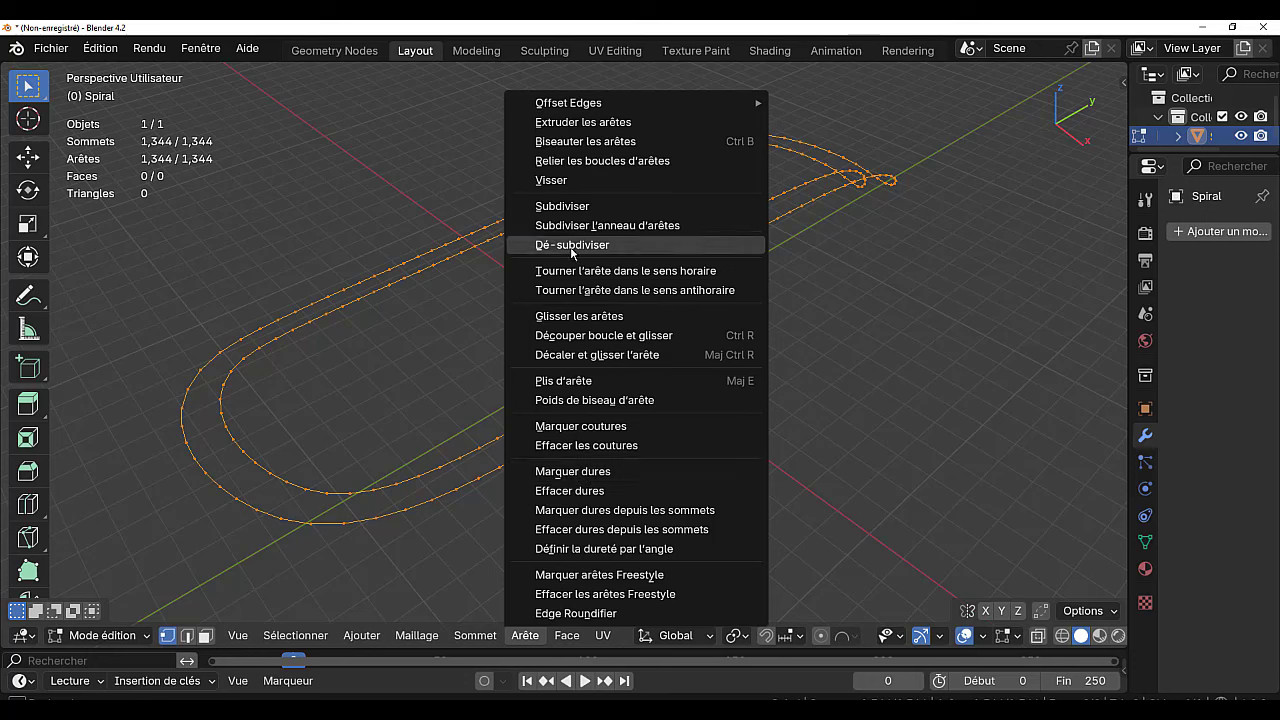
pyautogui.click(629, 163)
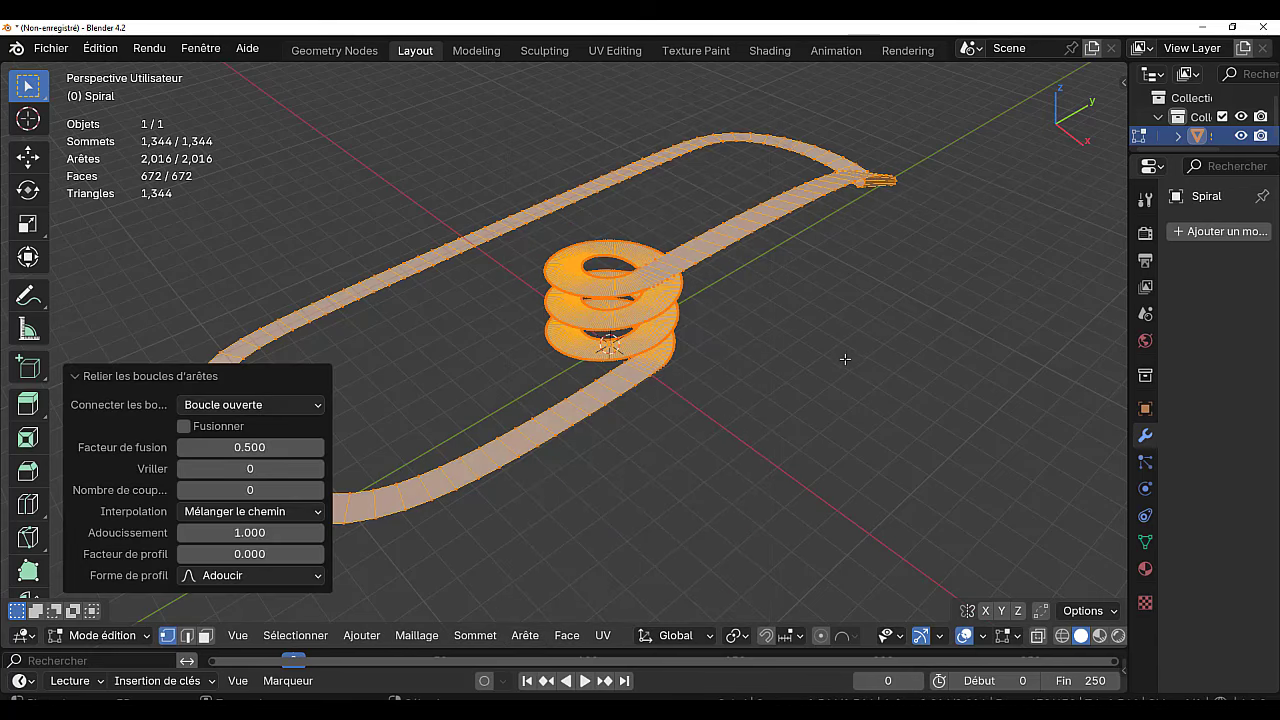
pyautogui.press('Tab')
pyautogui.scroll(3, 759, 384)
pyautogui.press('Tab')
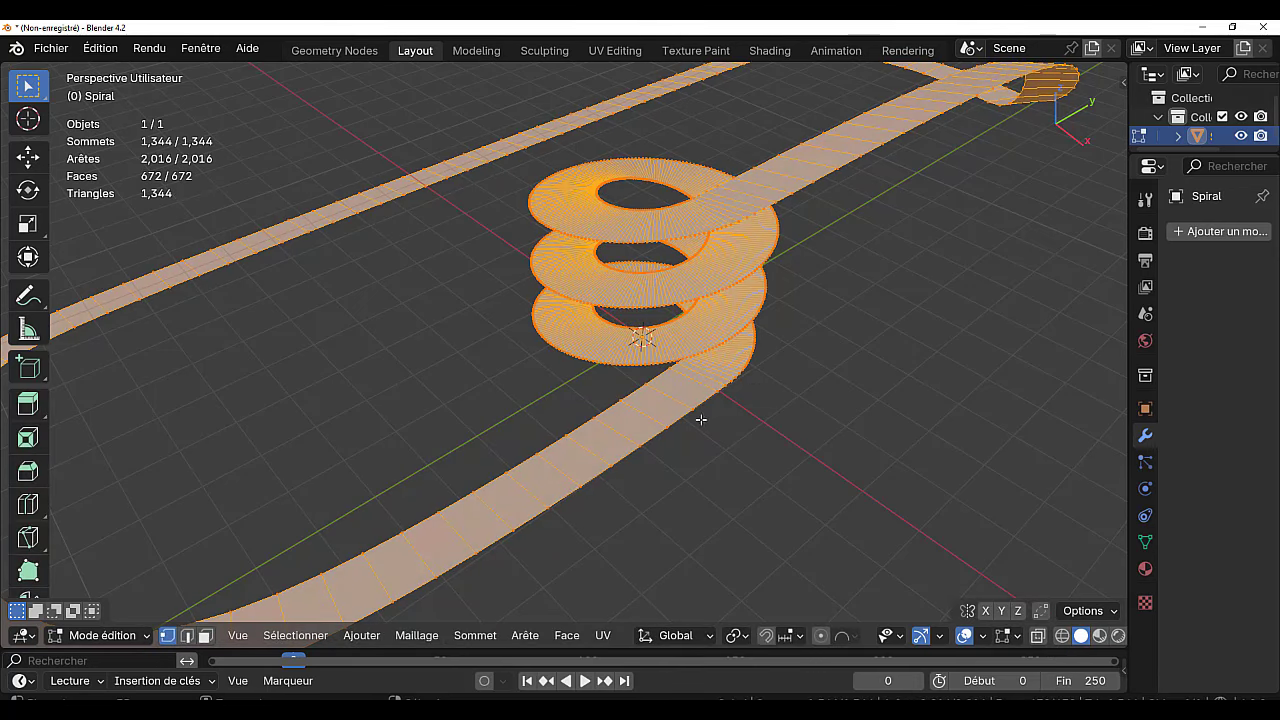
# Extrude the road's inner and outer border edge loops upward along Z by about 0.24 m to form side walls.
pyautogui.click(187, 635)
pyautogui.hotkey('alt', 'a')
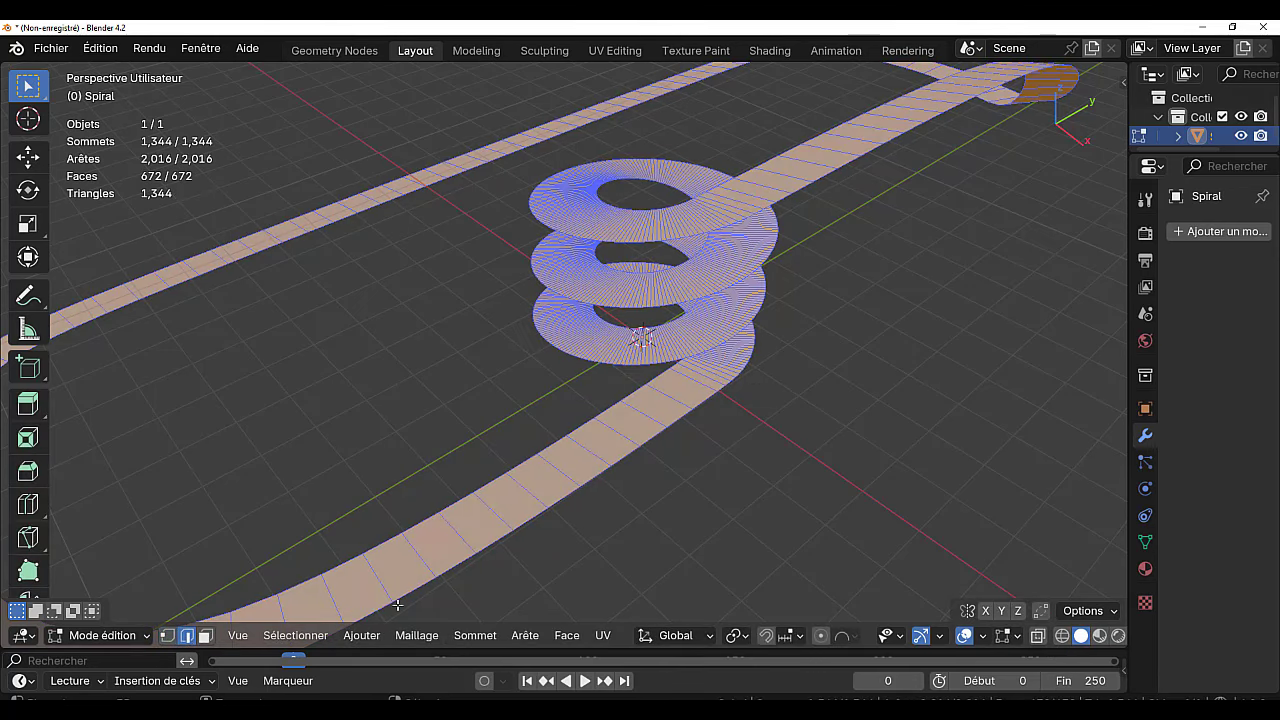
pyautogui.keyDown('alt'); pyautogui.click(605, 479); pyautogui.keyUp('alt')
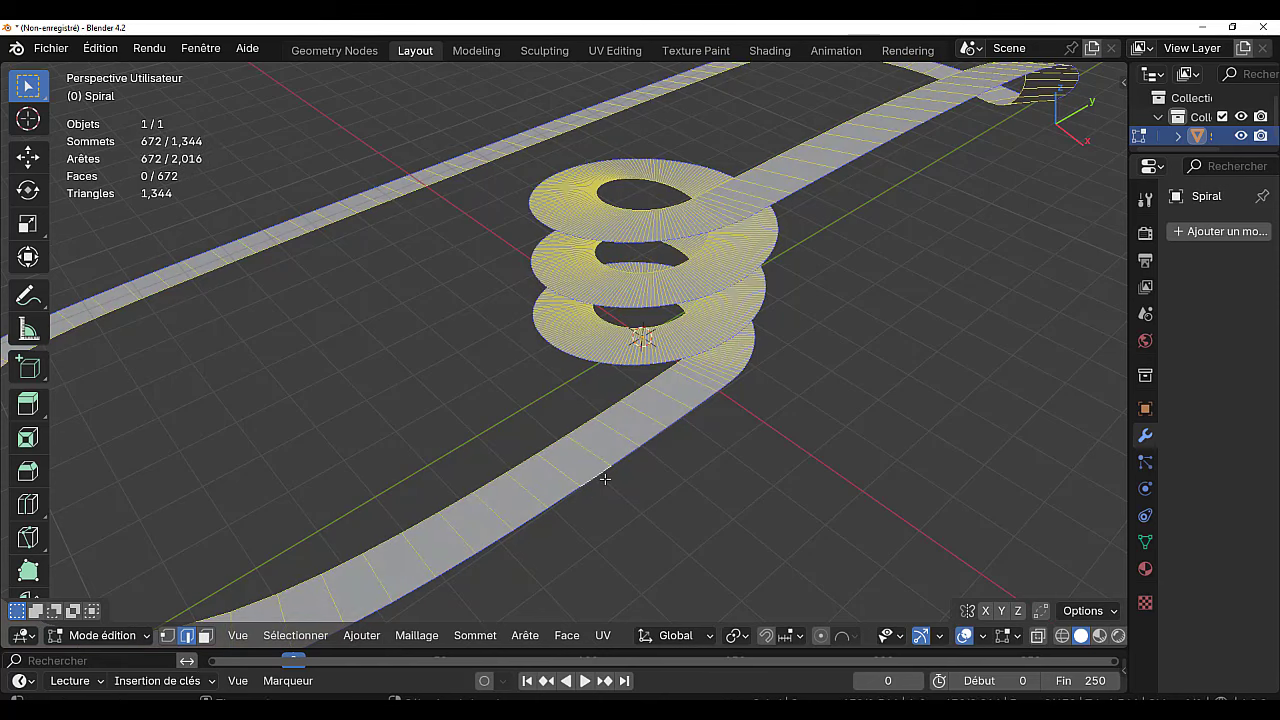
pyautogui.keyDown('alt'); pyautogui.keyDown('shift'); pyautogui.click(573, 431); pyautogui.keyUp('shift'); pyautogui.keyUp('alt')
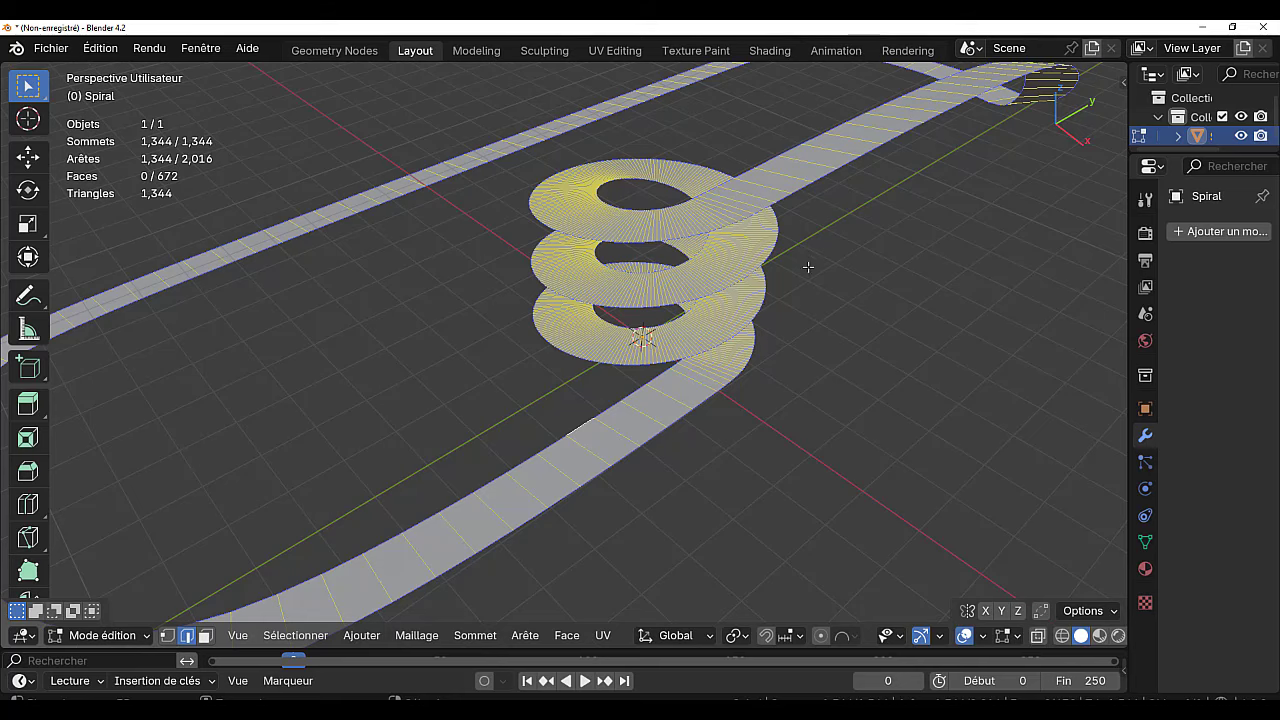
pyautogui.scroll(-3, 808, 268)
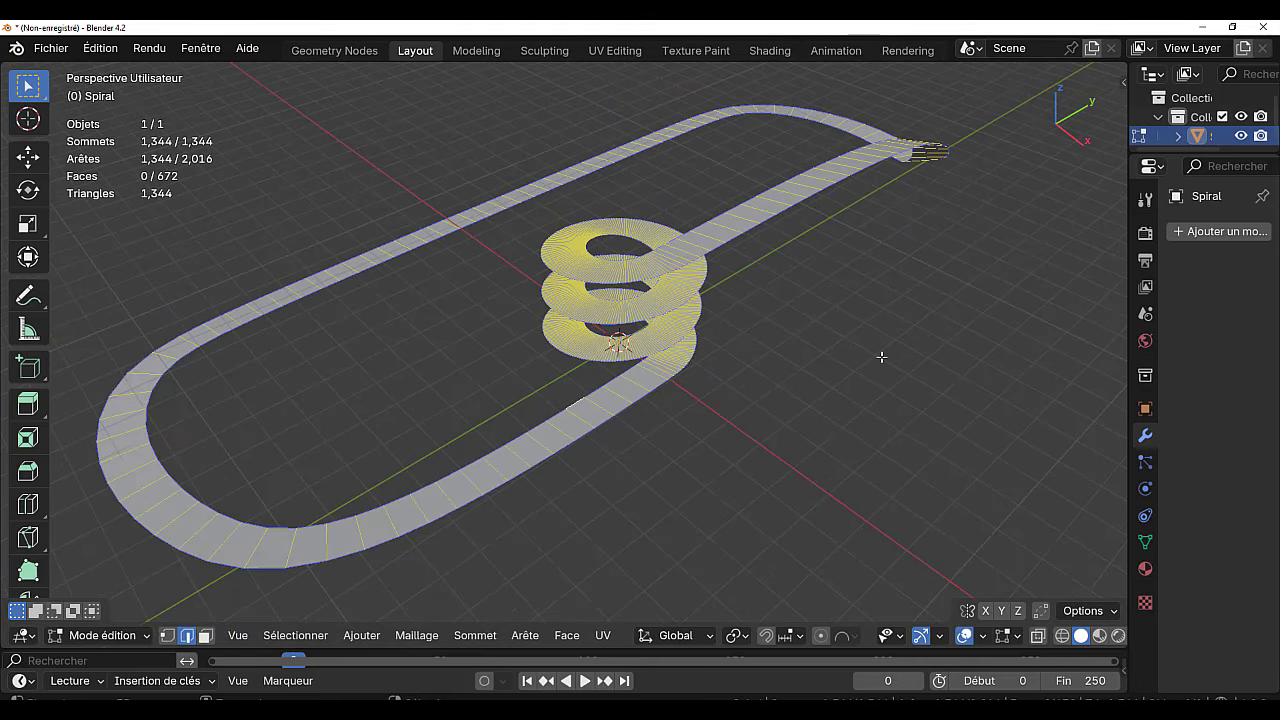
pyautogui.press('e')
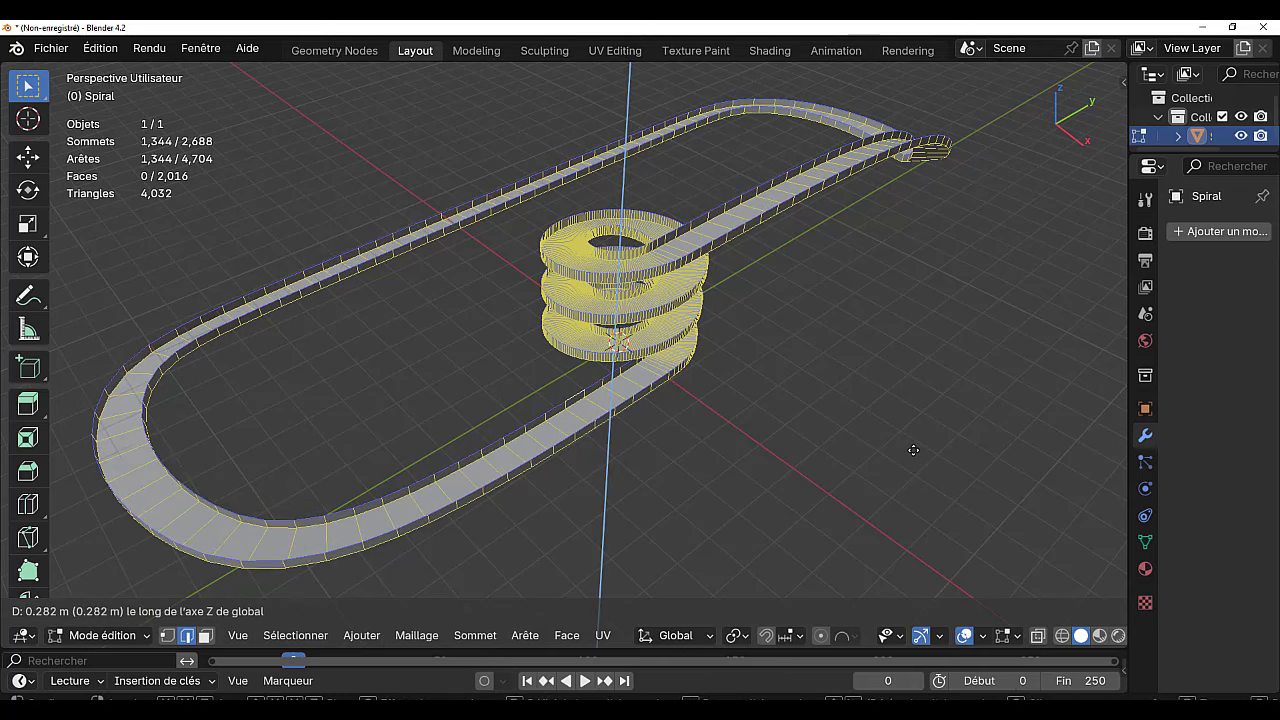
pyautogui.click(917, 450)
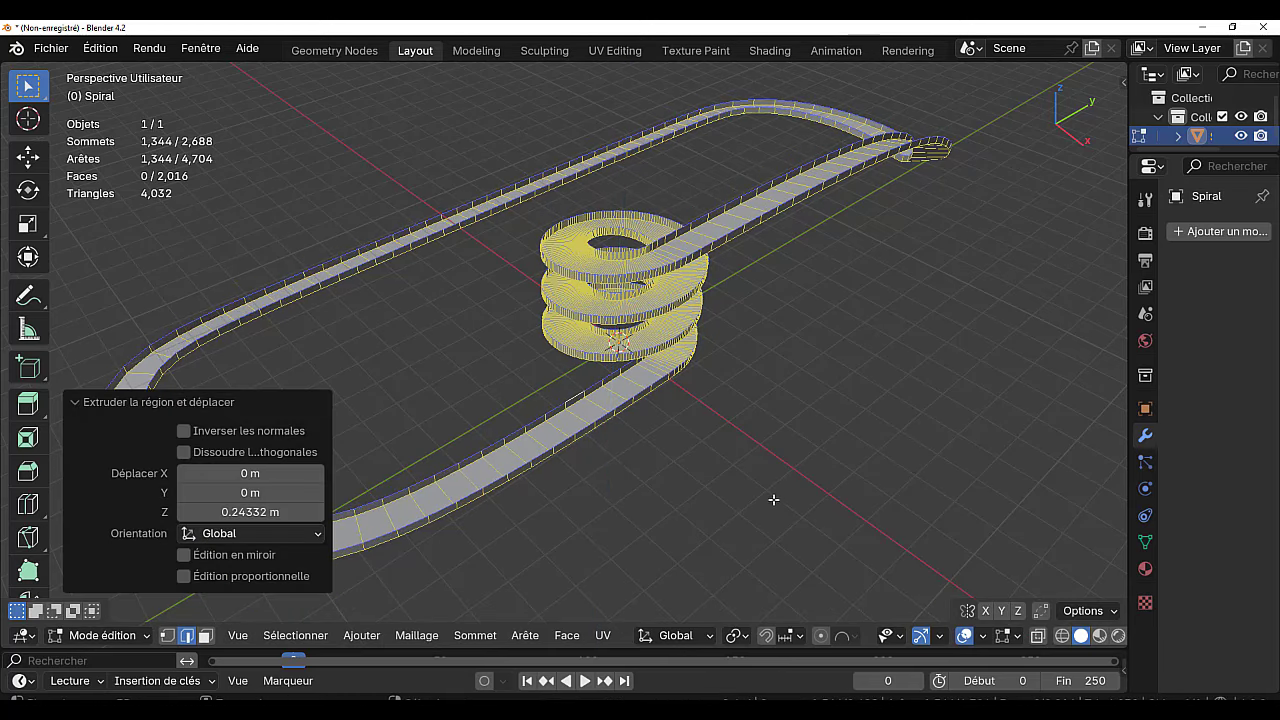
pyautogui.press('Tab')
pyautogui.moveTo(711, 486); pyautogui.dragTo(413, 483, button='middle')
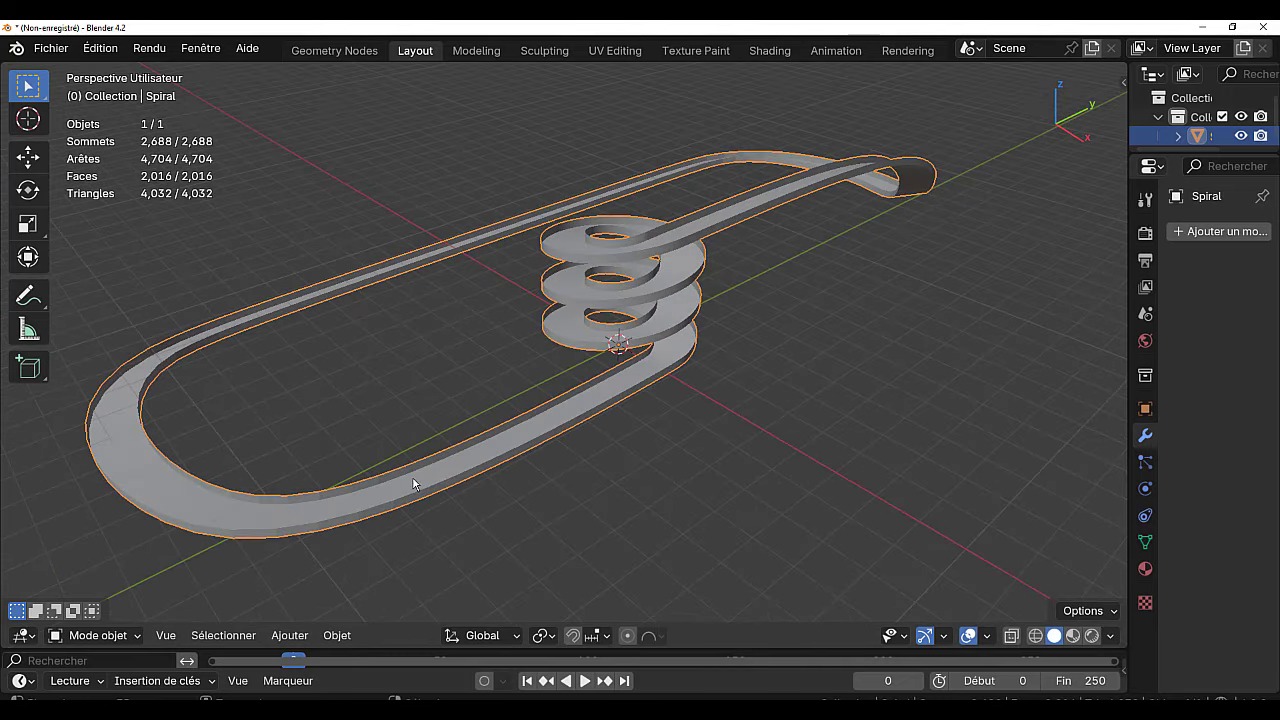
# Apply smooth shading to all faces of the circuit and return to object mode.
pyautogui.press('Tab')
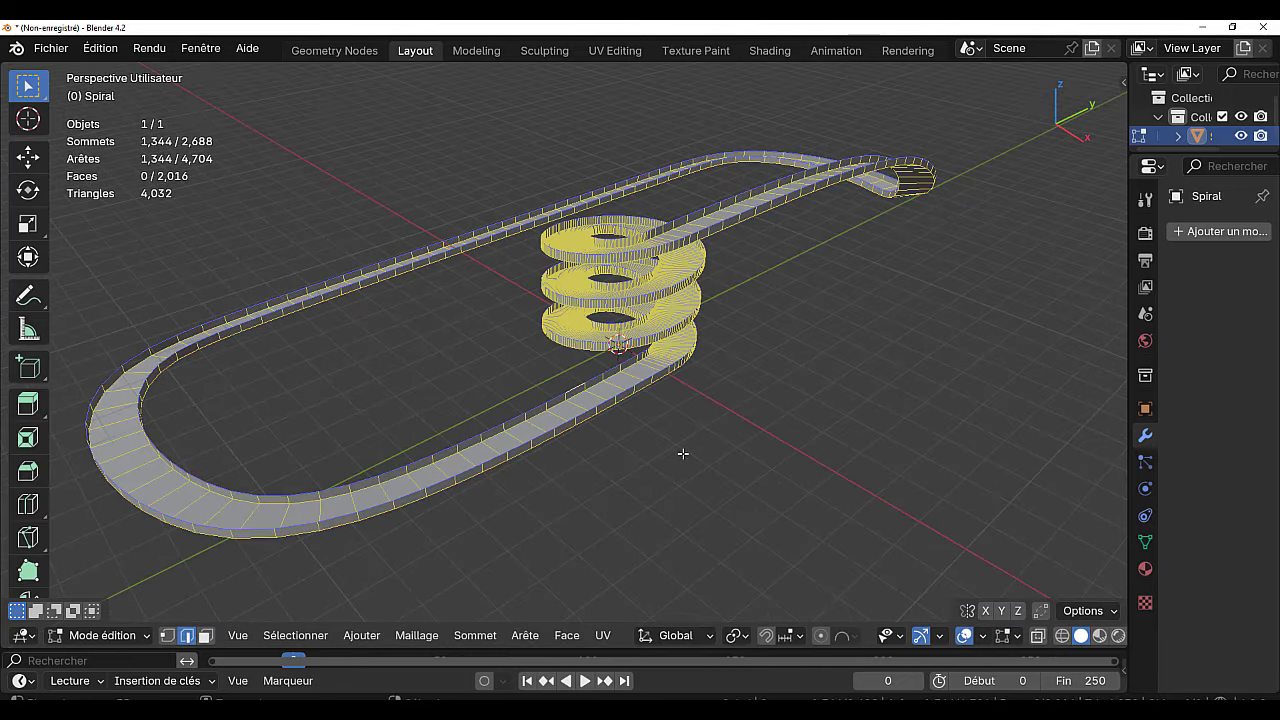
pyautogui.press('Tab')
pyautogui.press('Tab')
pyautogui.press('a')
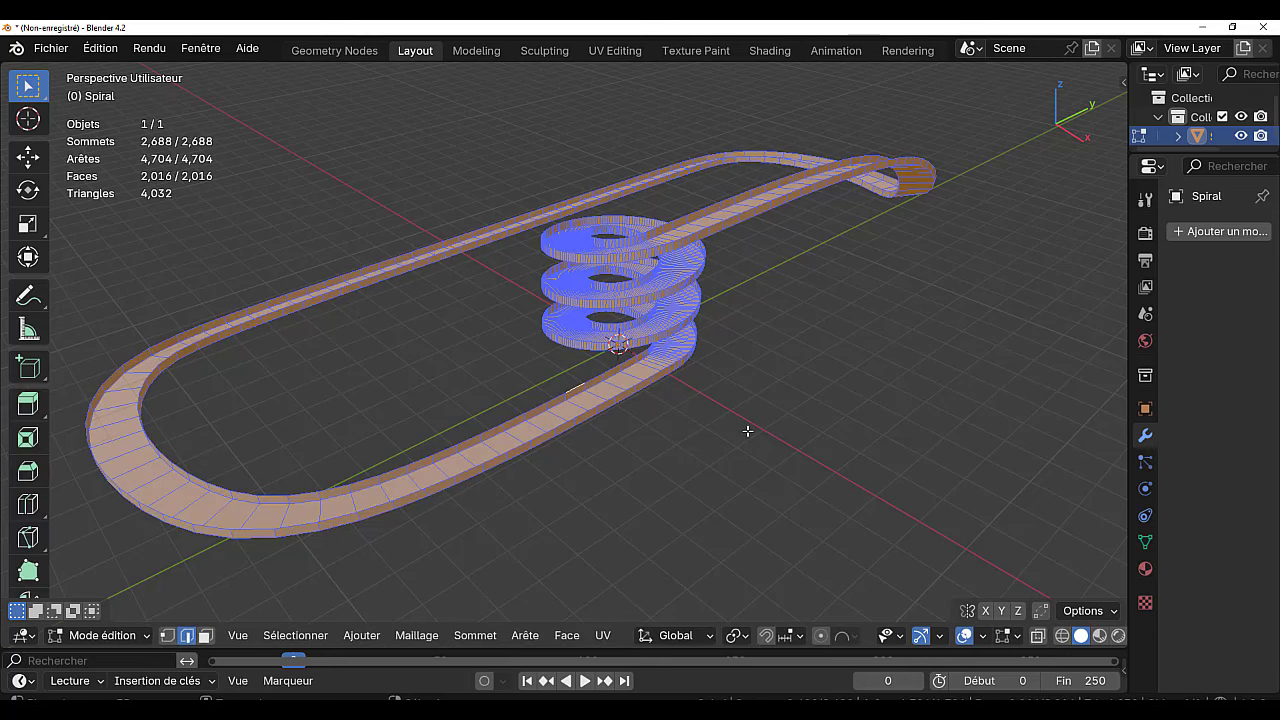
pyautogui.click(526, 636)
pyautogui.moveTo(564, 638)
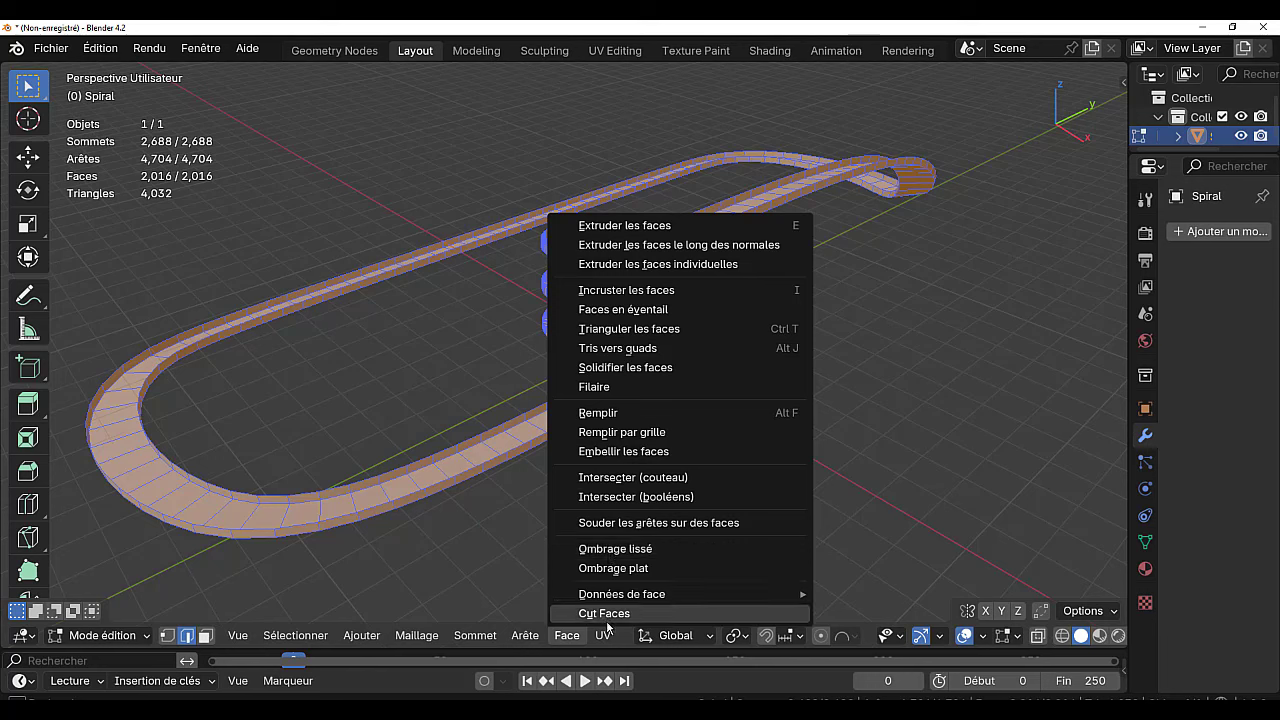
pyautogui.moveTo(609, 600)
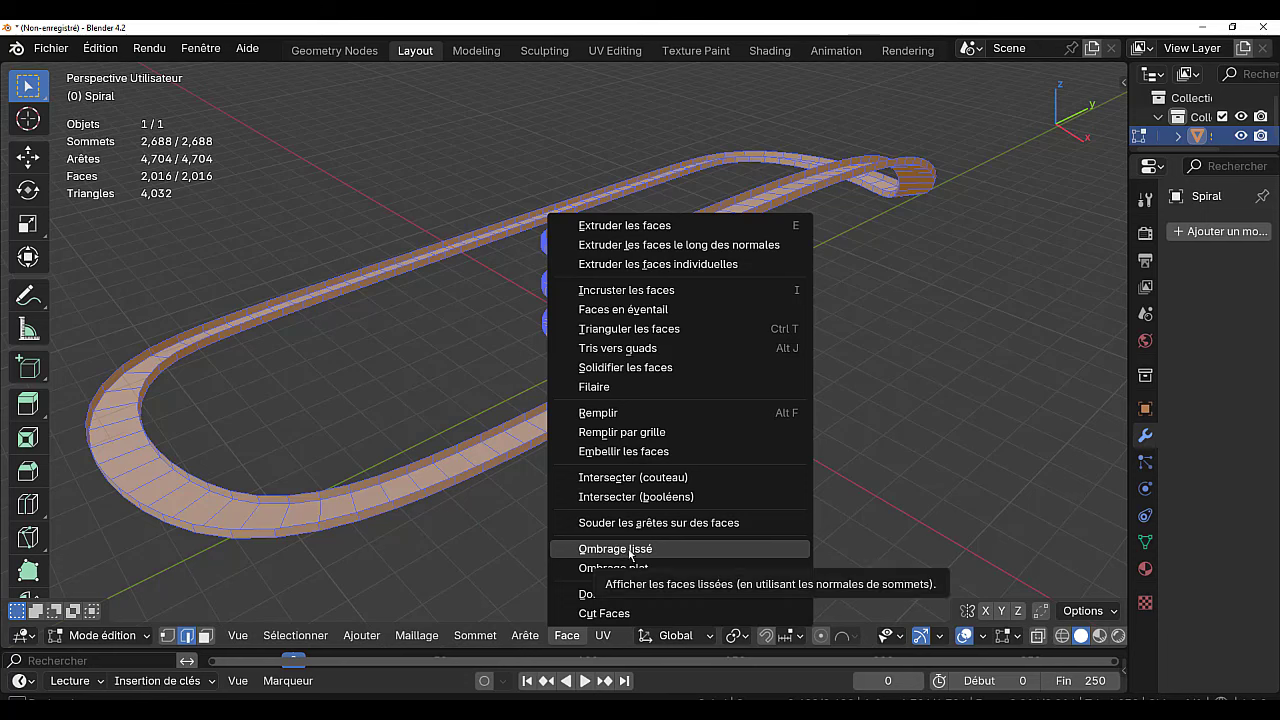
pyautogui.click(628, 549)
pyautogui.press('Tab')
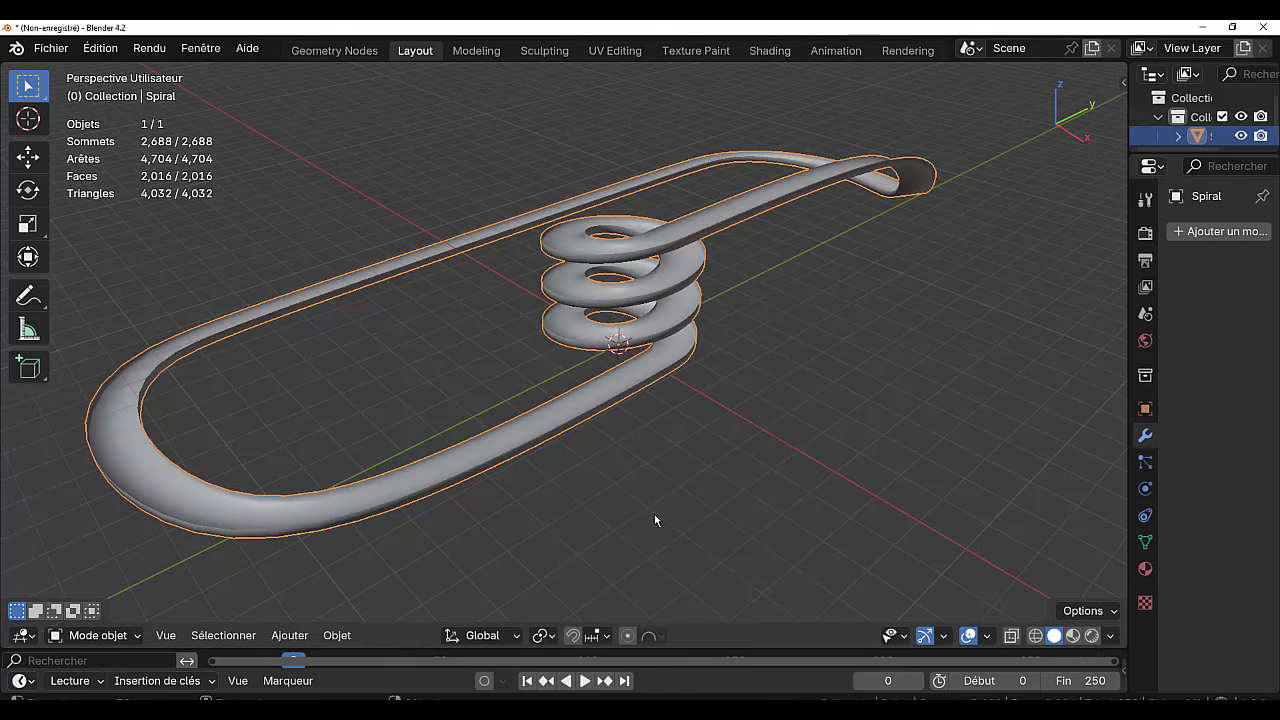
# Mark the two edge loops where the side walls meet the road surface as sharp, then return to object mode.
pyautogui.moveTo(612, 519); pyautogui.dragTo(586, 426, button='middle')
pyautogui.scroll(3, 623, 506)
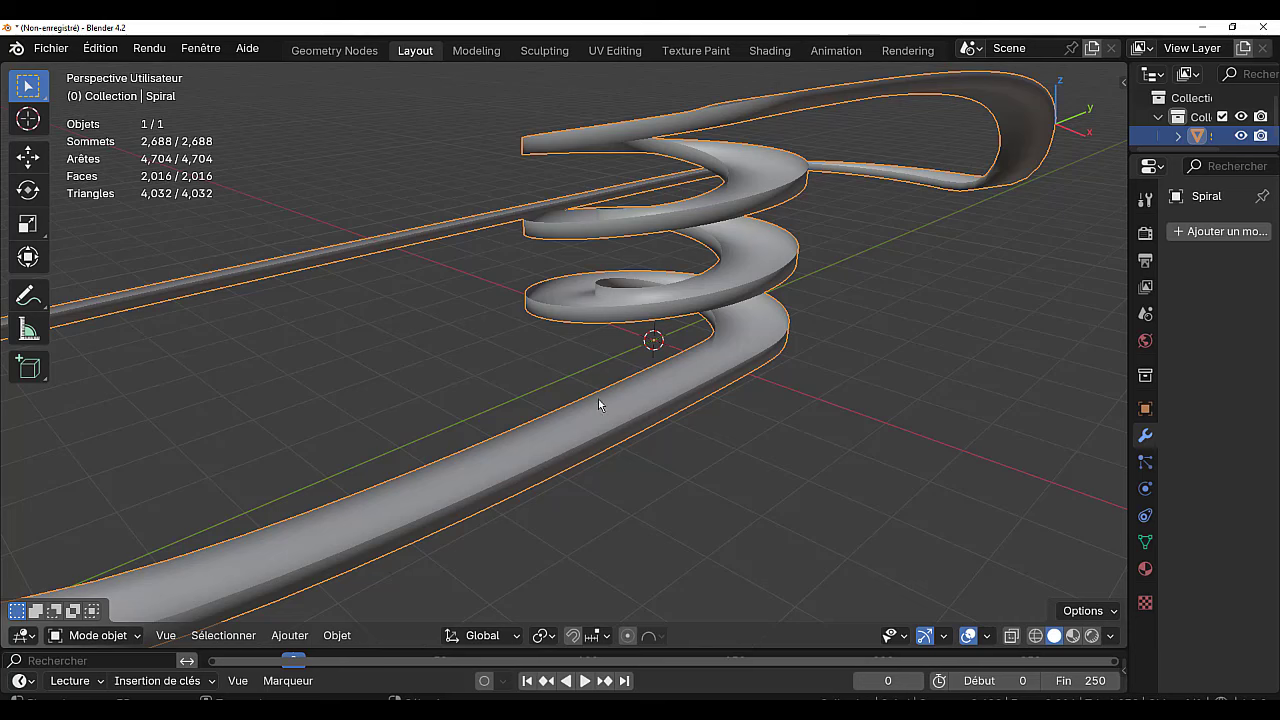
pyautogui.press('Tab')
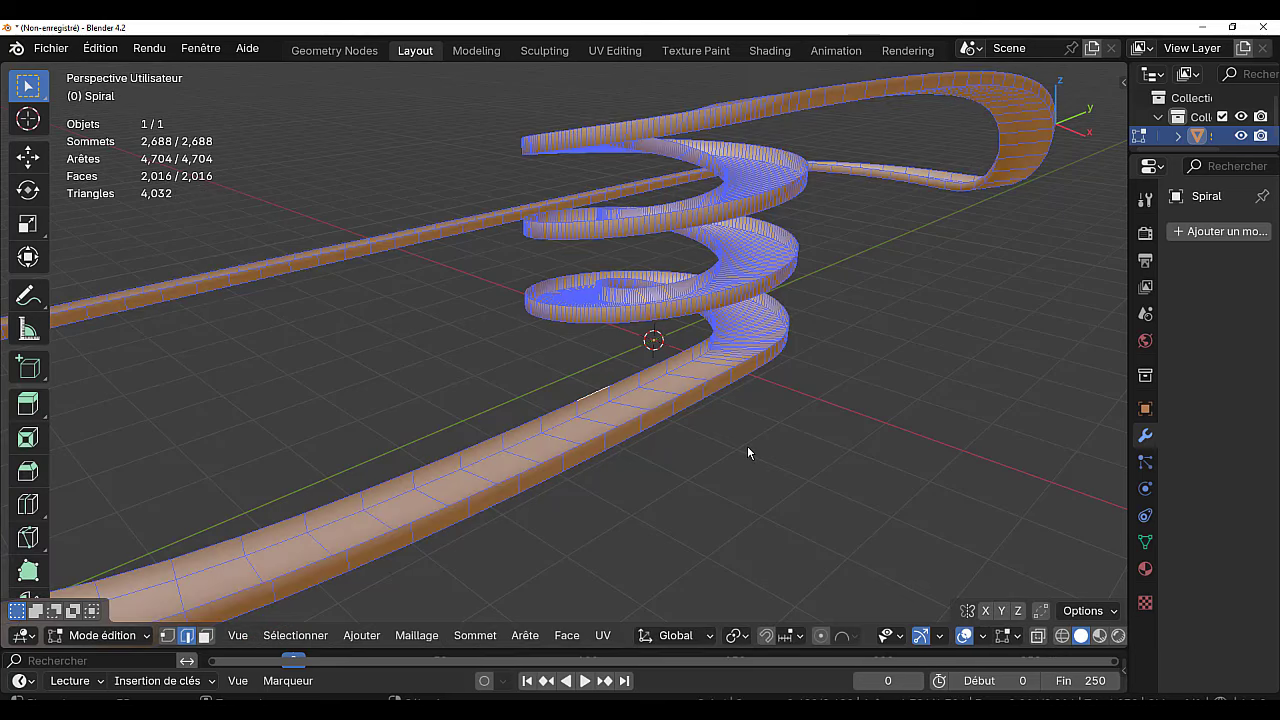
pyautogui.keyDown('alt'); pyautogui.click(589, 411); pyautogui.keyUp('alt')
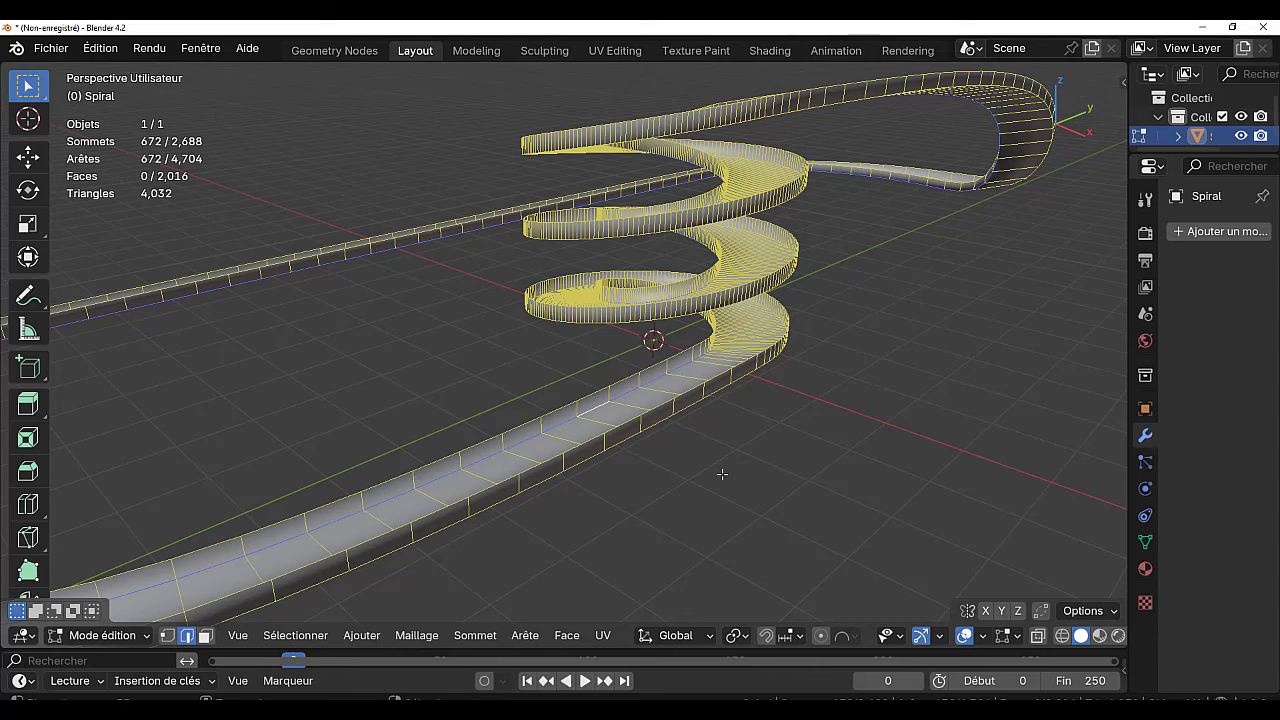
pyautogui.moveTo(722, 474); pyautogui.dragTo(769, 415, button='middle')
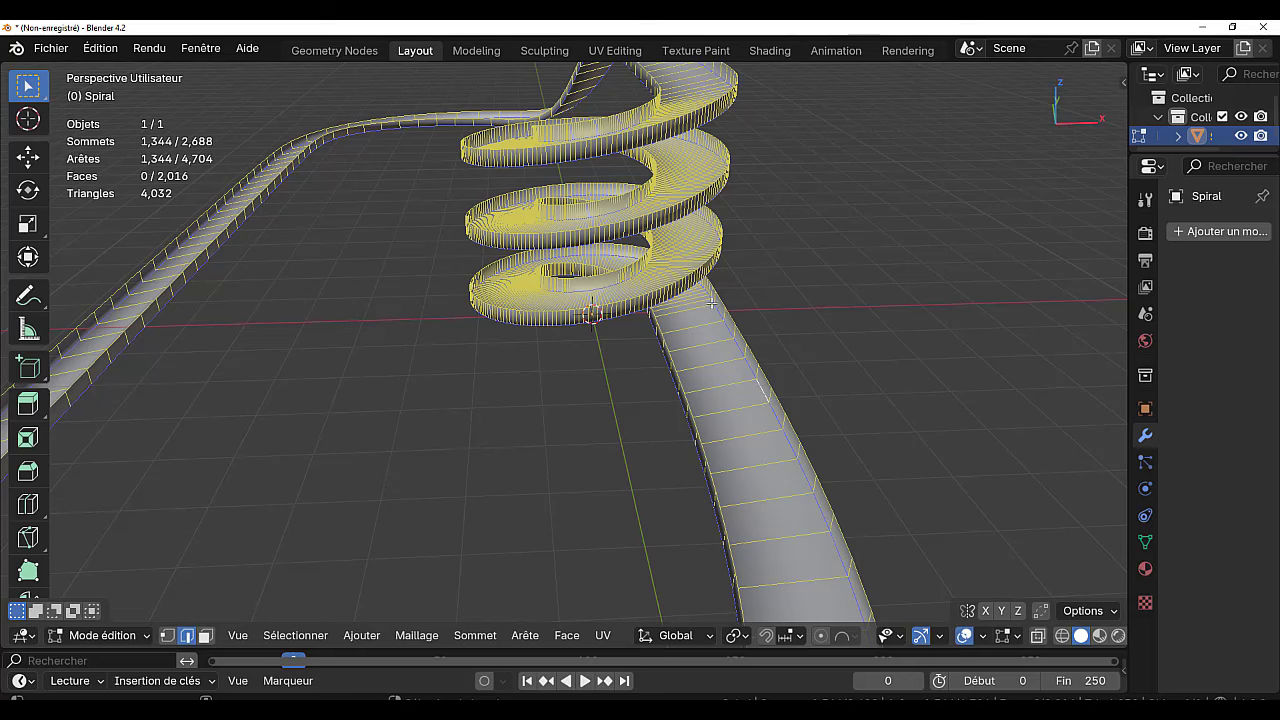
pyautogui.moveTo(854, 360); pyautogui.dragTo(752, 412, button='middle')
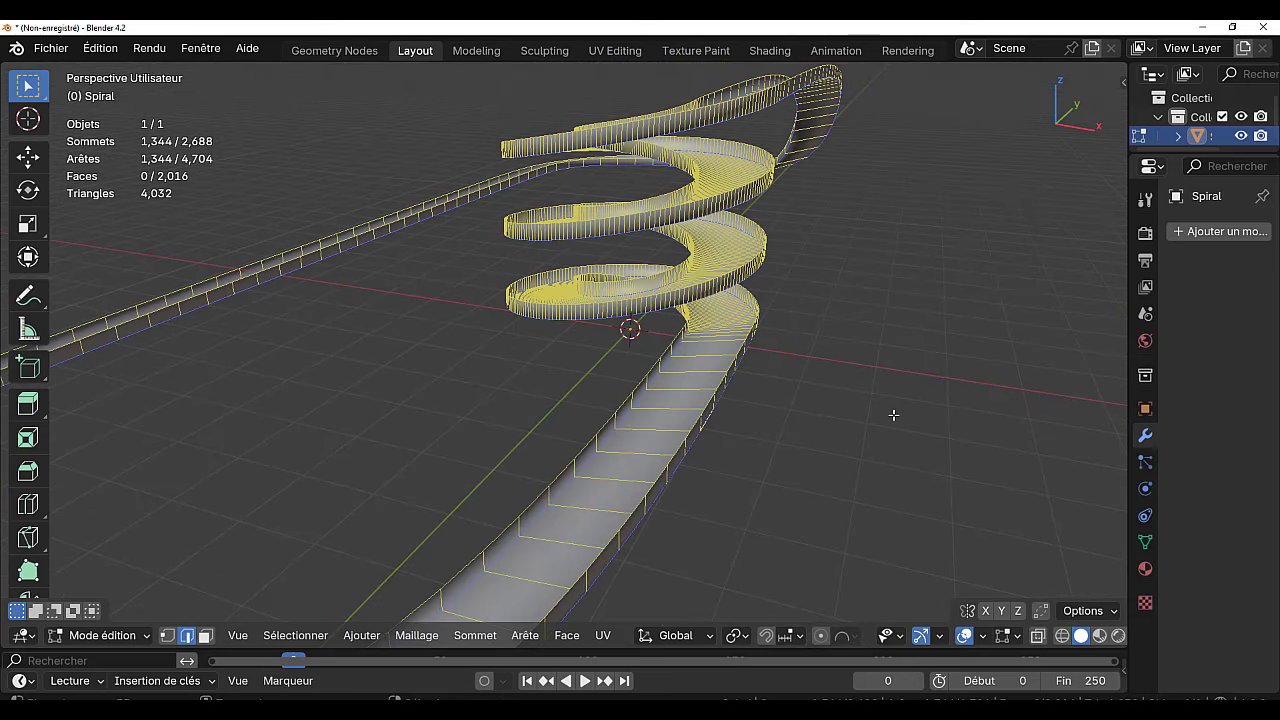
pyautogui.click(524, 637)
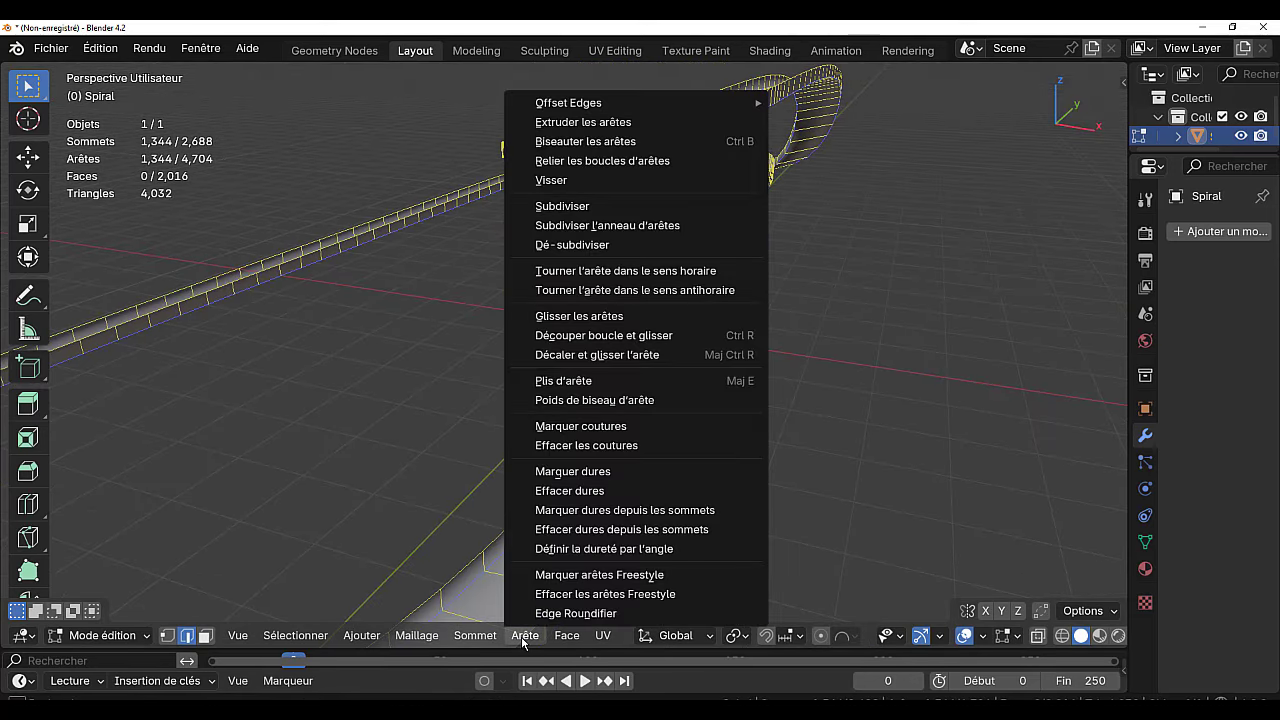
pyautogui.click(572, 471)
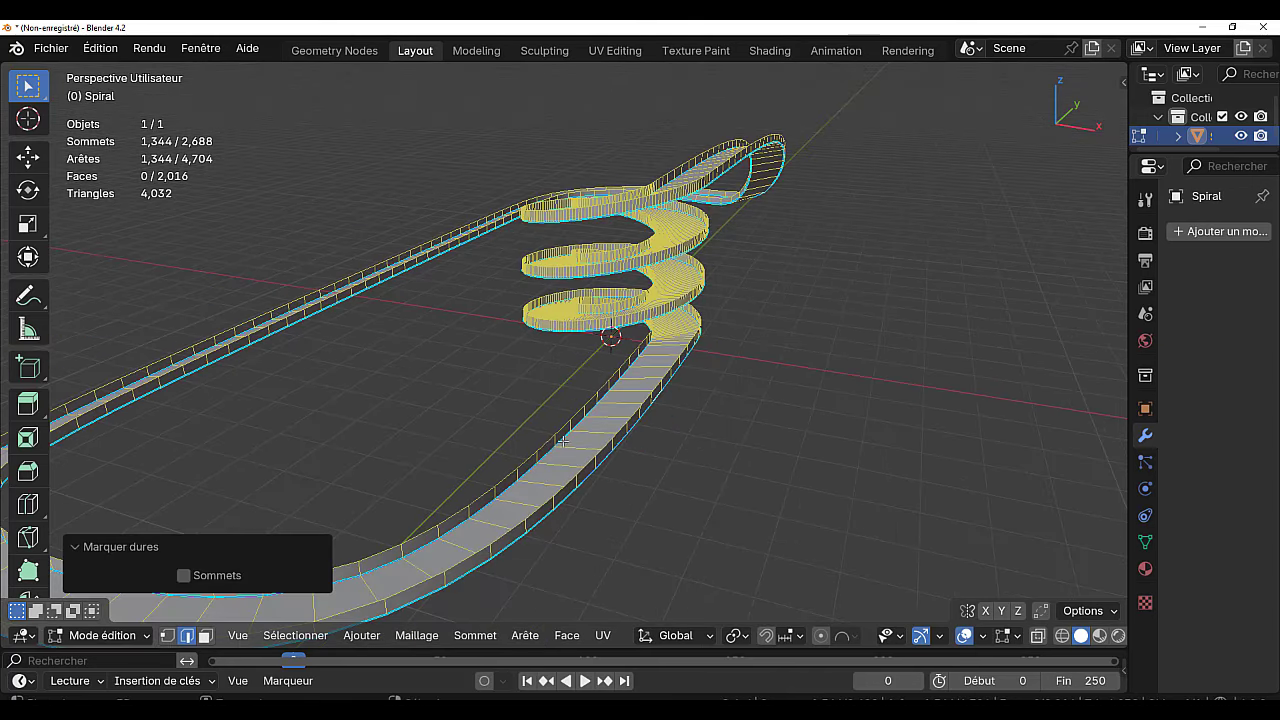
pyautogui.press('Tab')
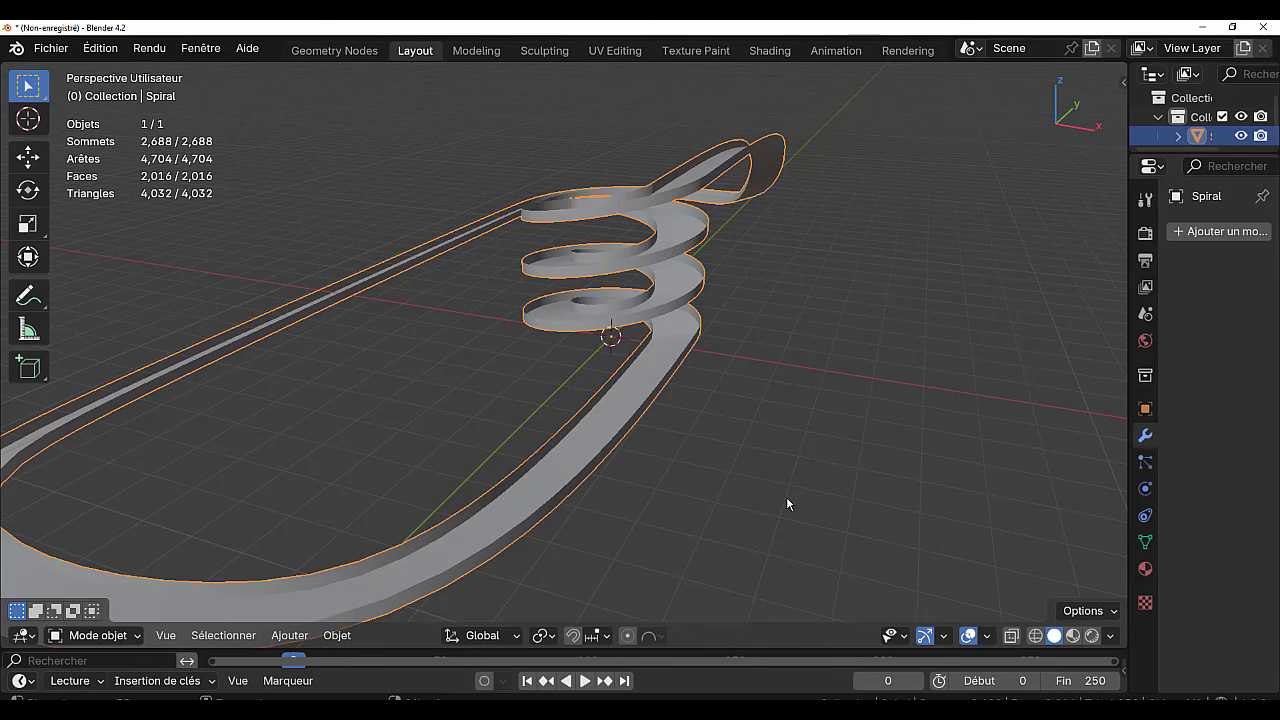
pyautogui.moveTo(594, 568); pyautogui.dragTo(551, 548, button='middle')
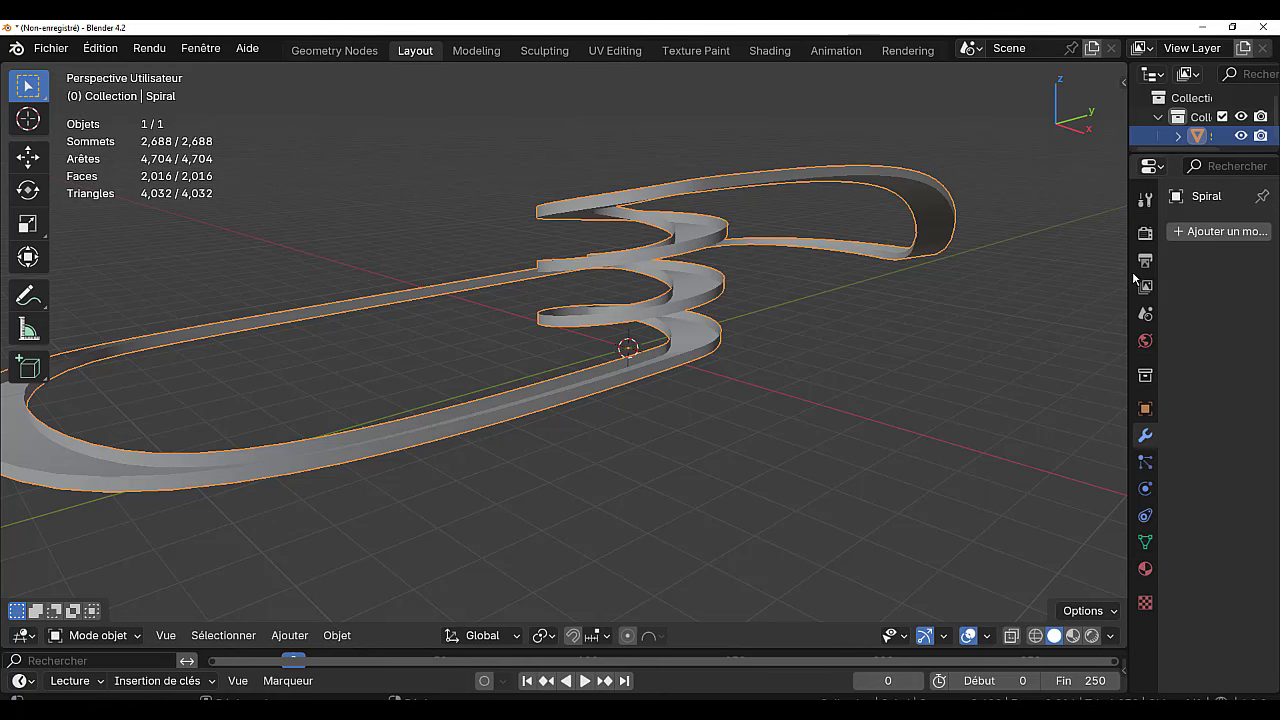
pyautogui.moveTo(1127, 273); pyautogui.dragTo(1013, 273)
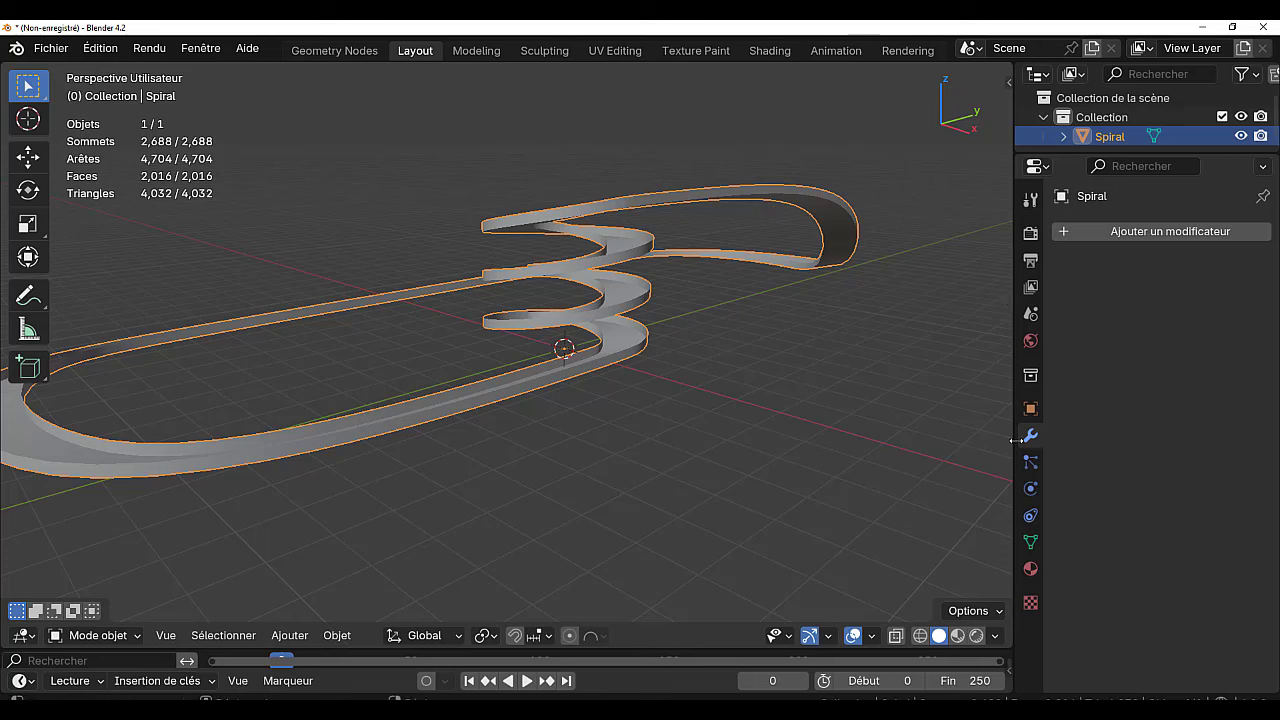
pyautogui.click(1160, 232)
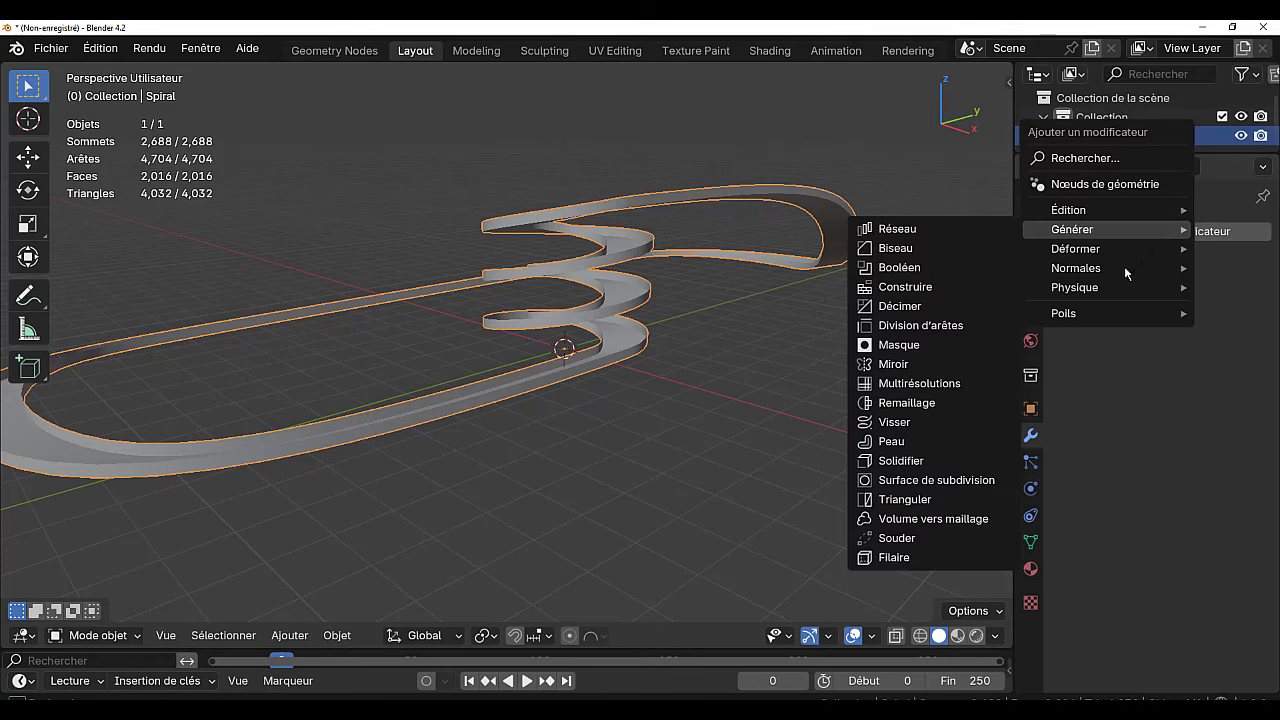
pyautogui.click(1128, 234)
pyautogui.moveTo(1134, 234)
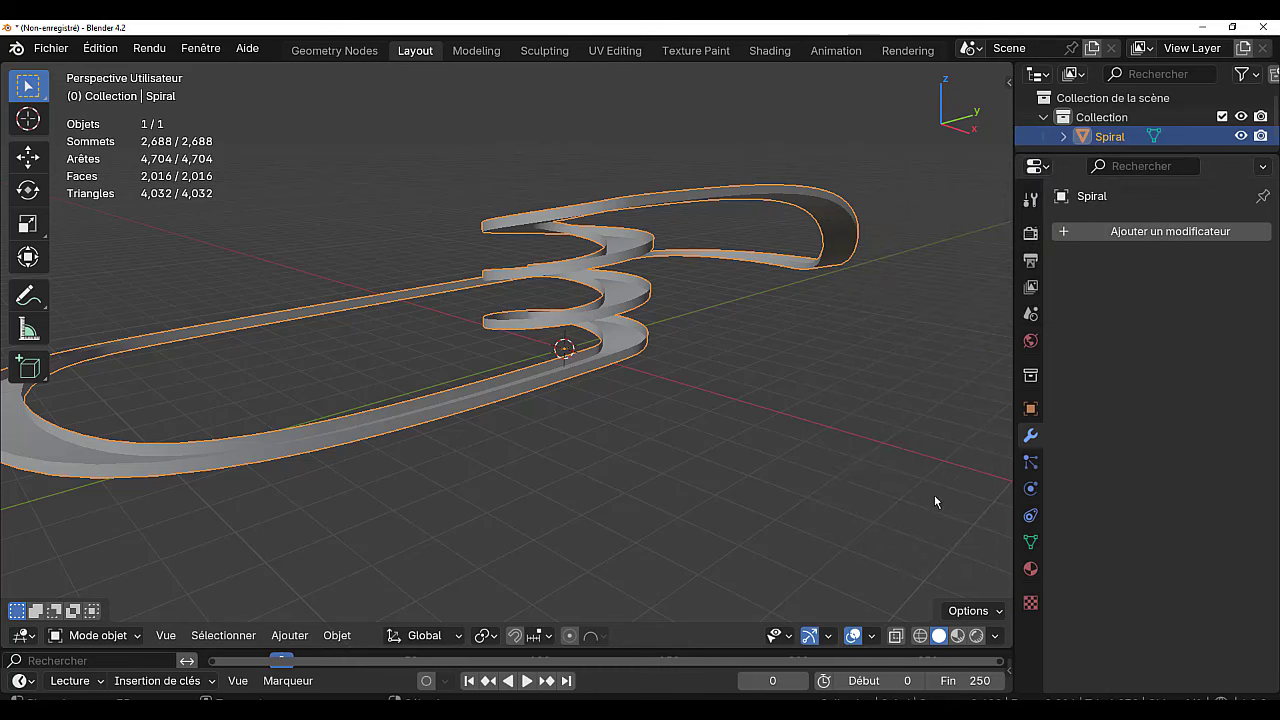
pyautogui.press('q')
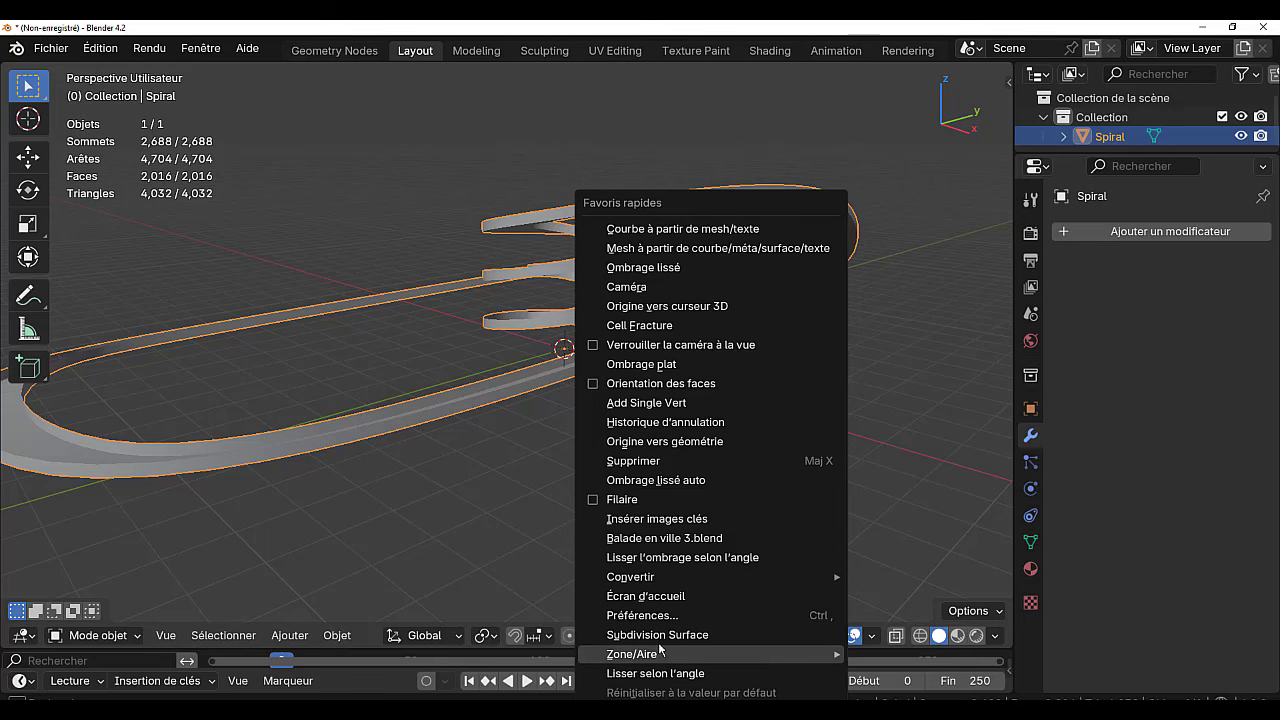
pyautogui.click(704, 562)
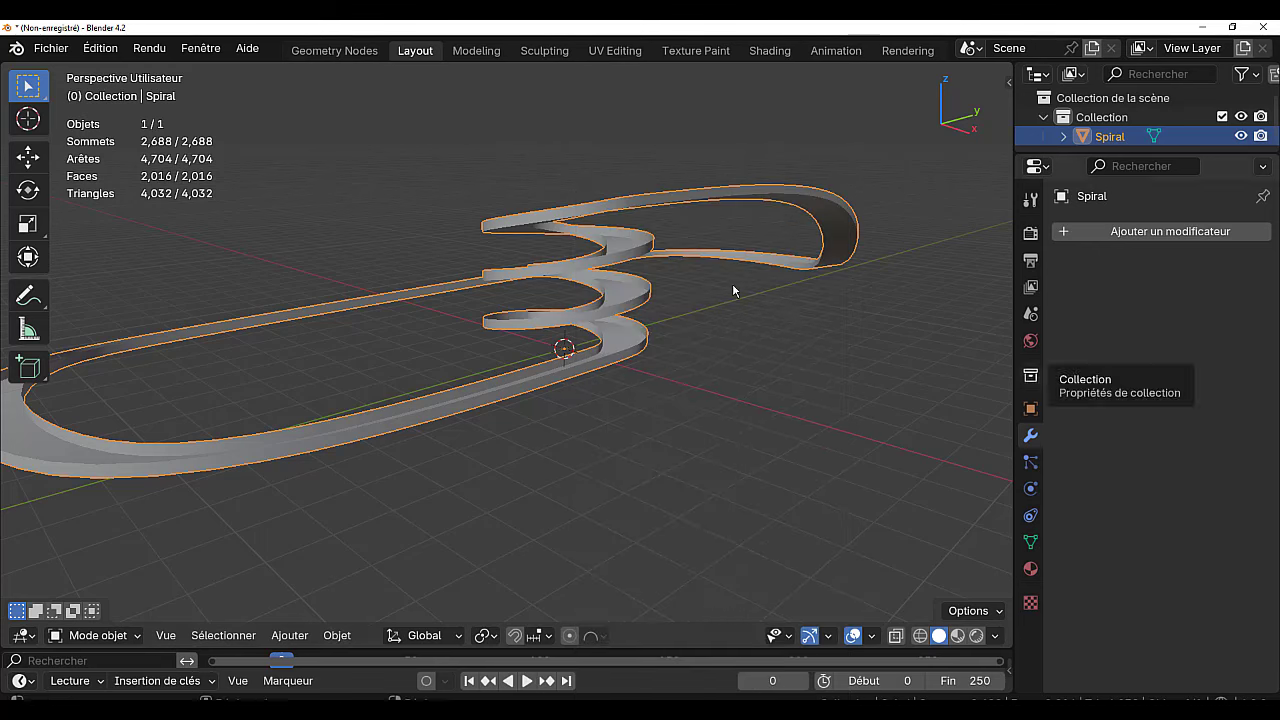
# Apply auto smooth shading at 30° to the circuit and set its modifier to ignore sharpness.
pyautogui.click(337, 637)
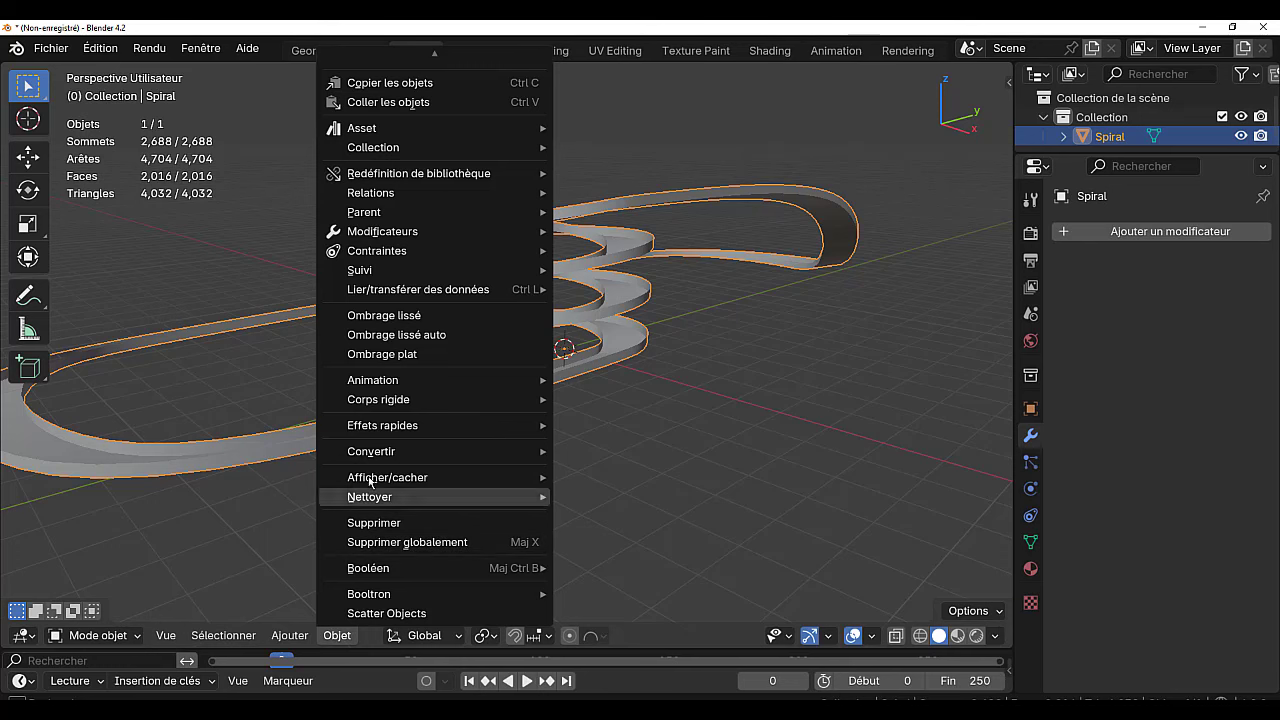
pyautogui.click(416, 337)
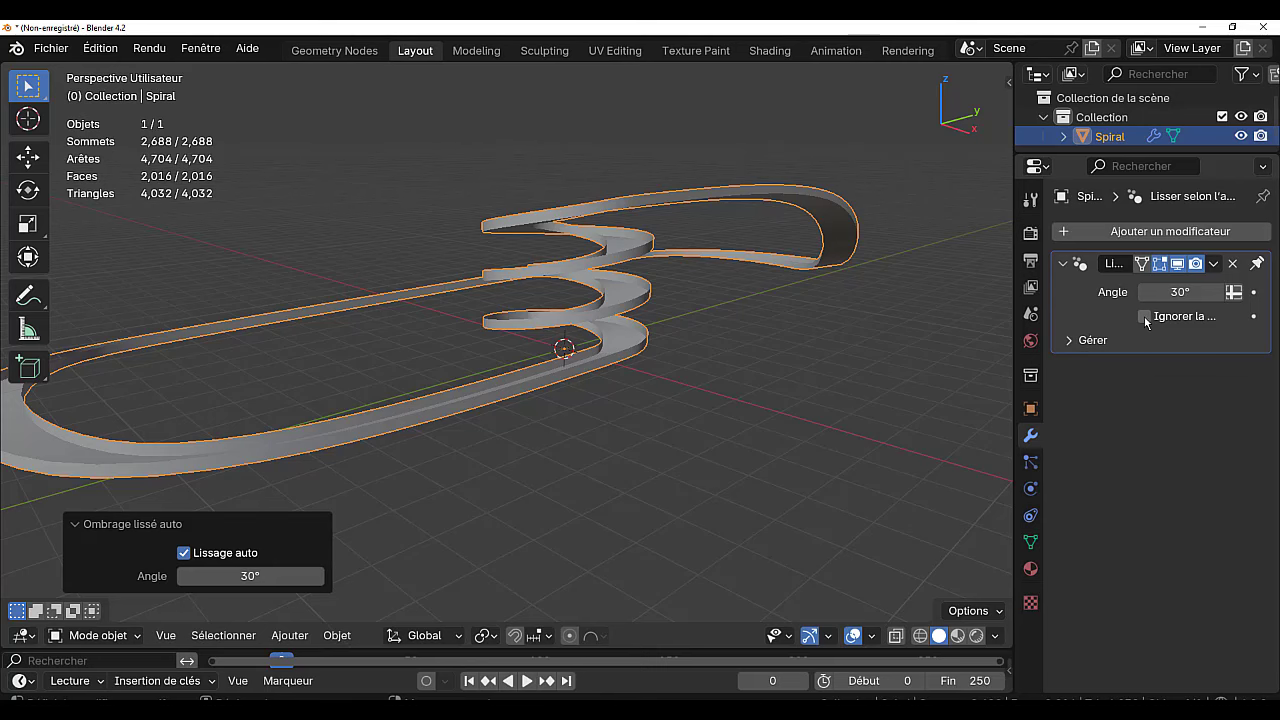
pyautogui.moveTo(1013, 330); pyautogui.dragTo(946, 338)
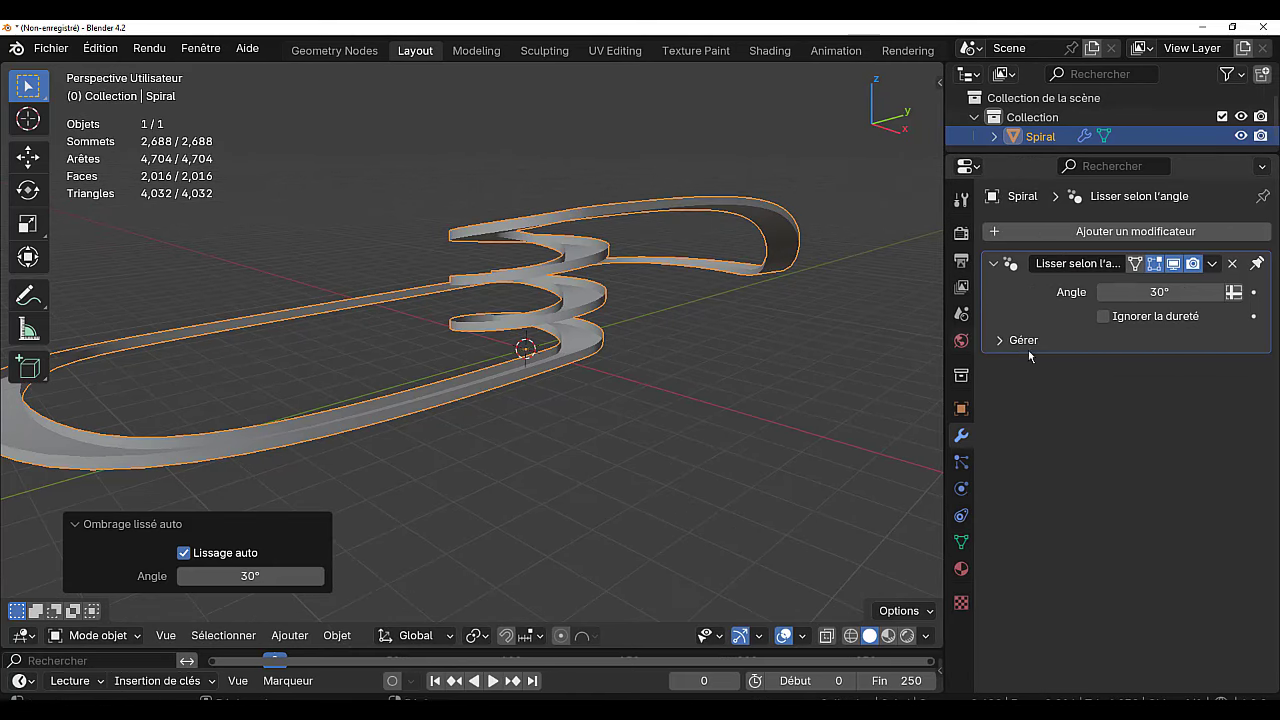
pyautogui.click(1103, 317)
# Select the circuit's whole mesh in edit mode, clear its sharp edge marks, and return to object mode.
pyautogui.press('Tab')
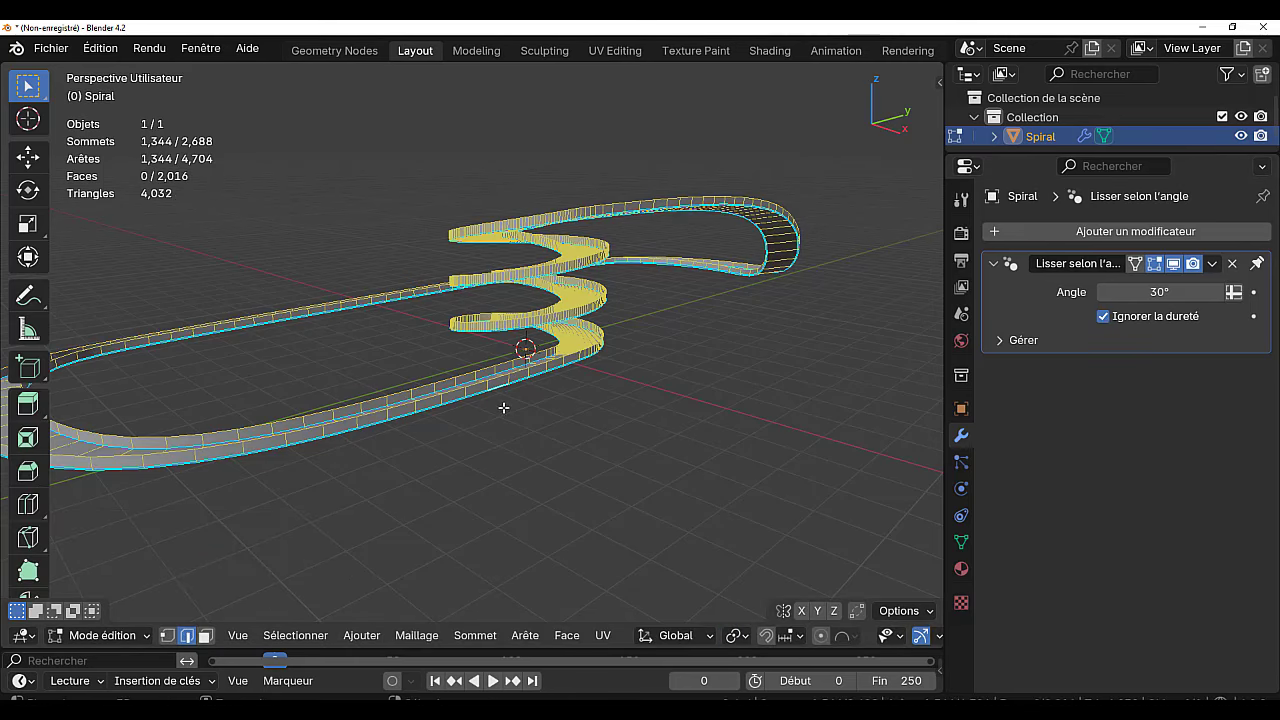
pyautogui.scroll(1, 499, 411)
pyautogui.scroll(3, 495, 414)
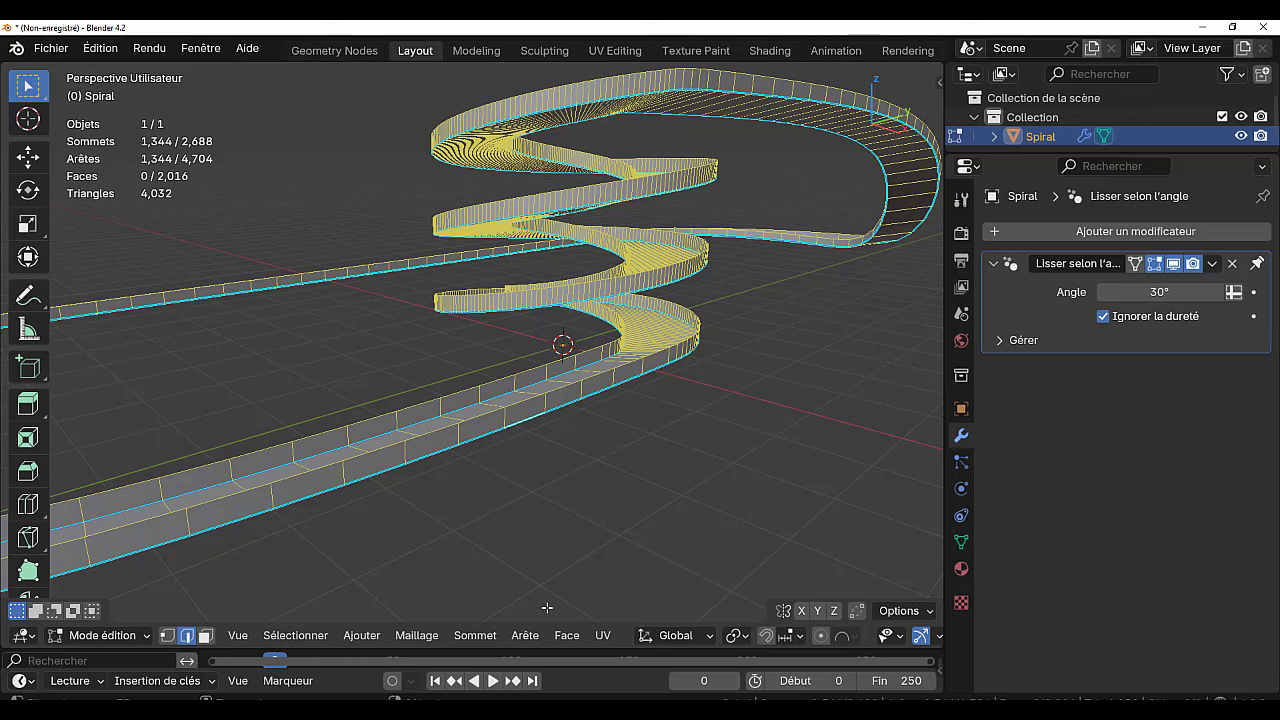
pyautogui.press('a')
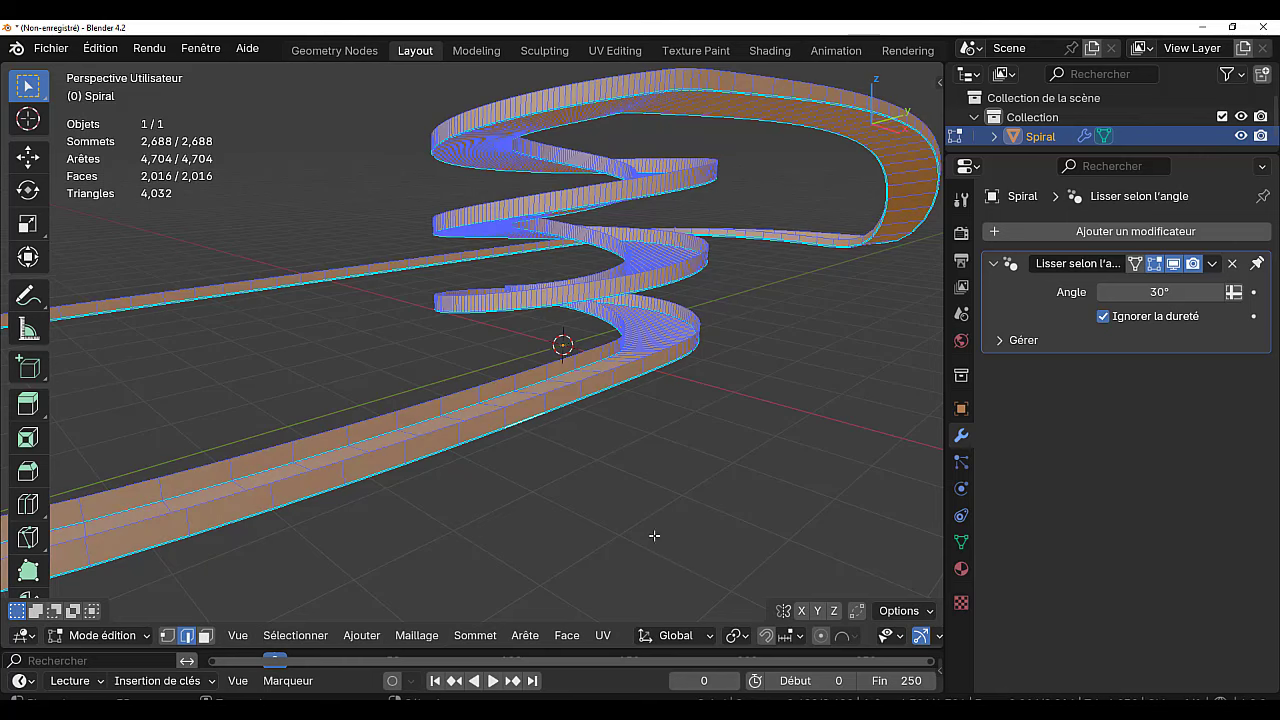
pyautogui.click(528, 636)
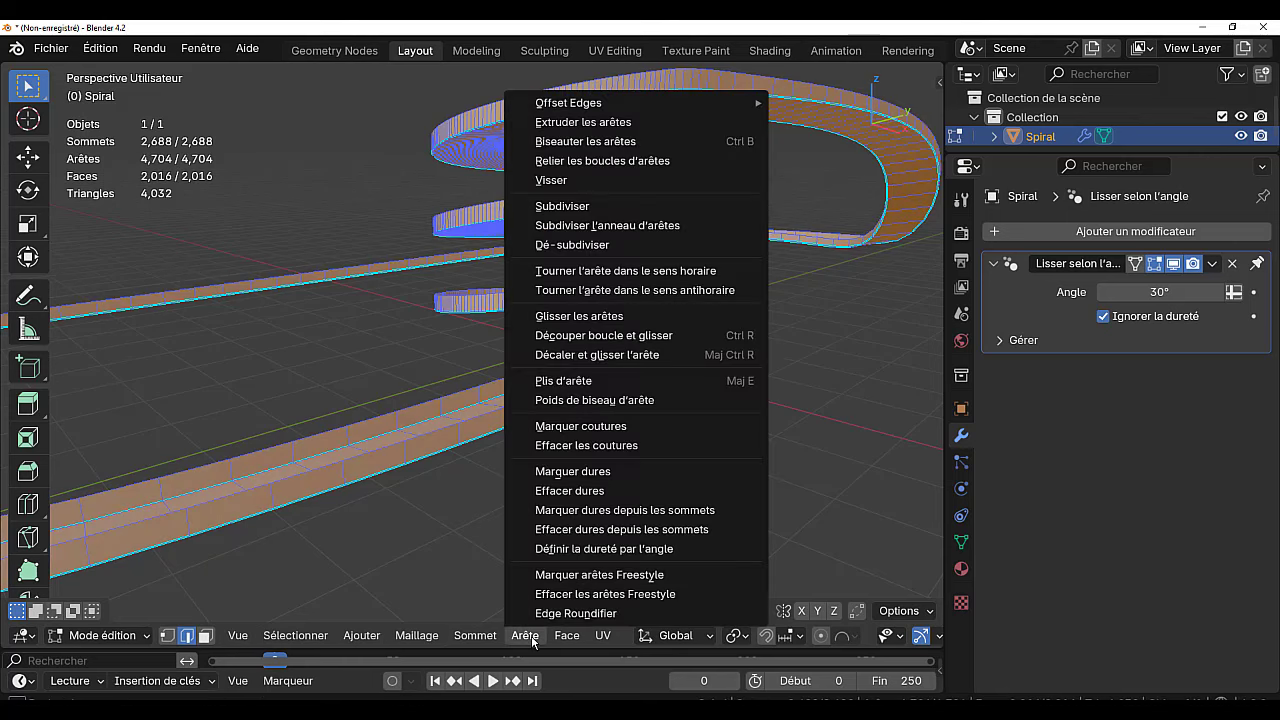
pyautogui.click(556, 493)
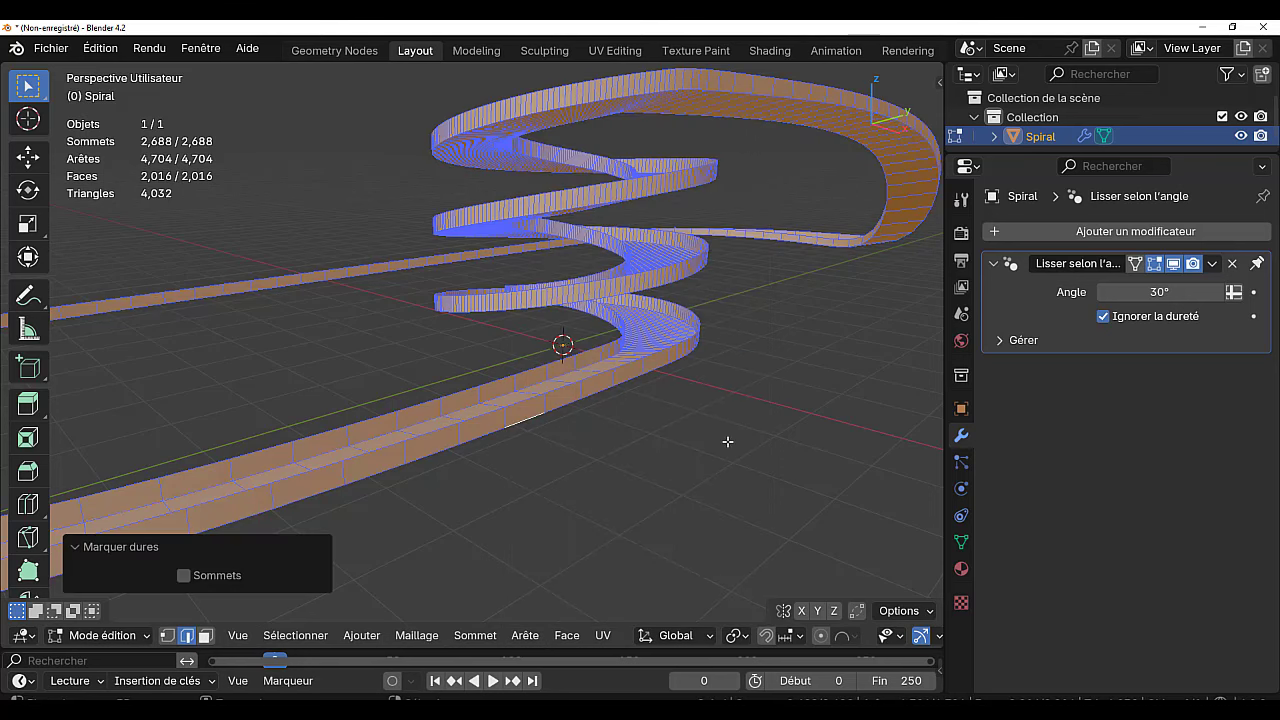
pyautogui.press('Tab')
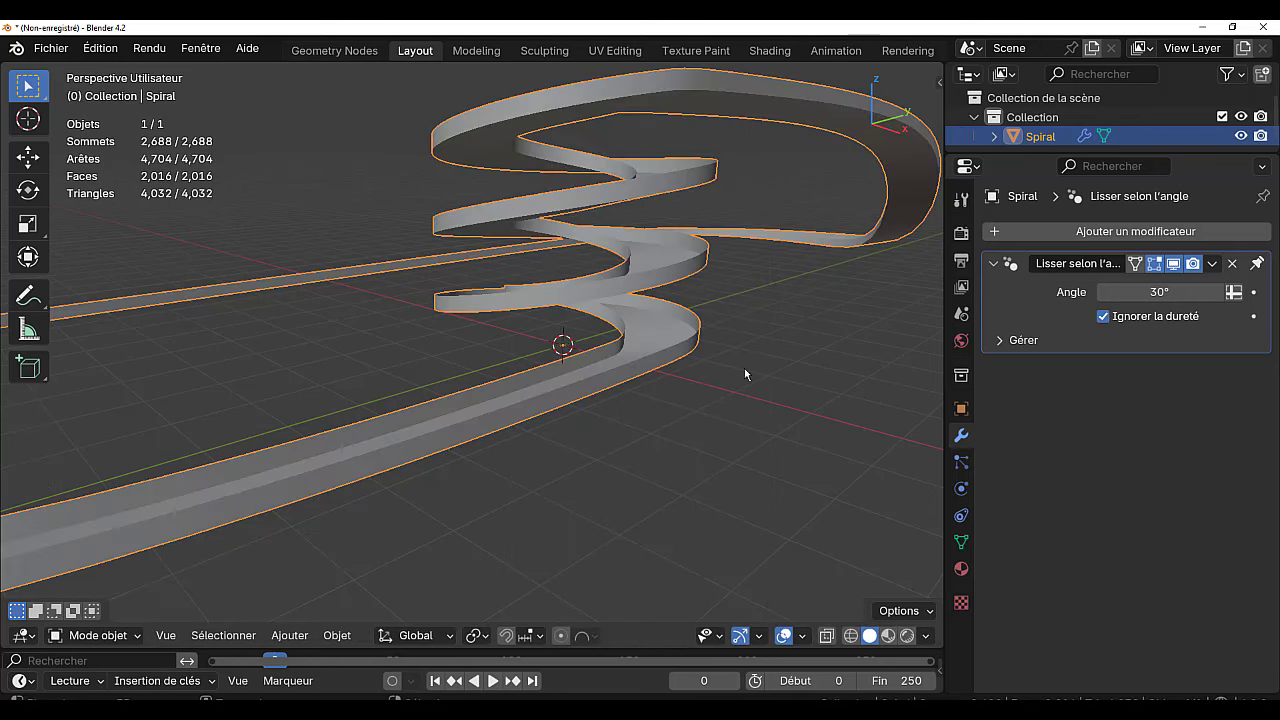
# Remove the Smooth by Angle modifier from the circuit and check the mesh in edit and object mode.
pyautogui.click(1233, 264)
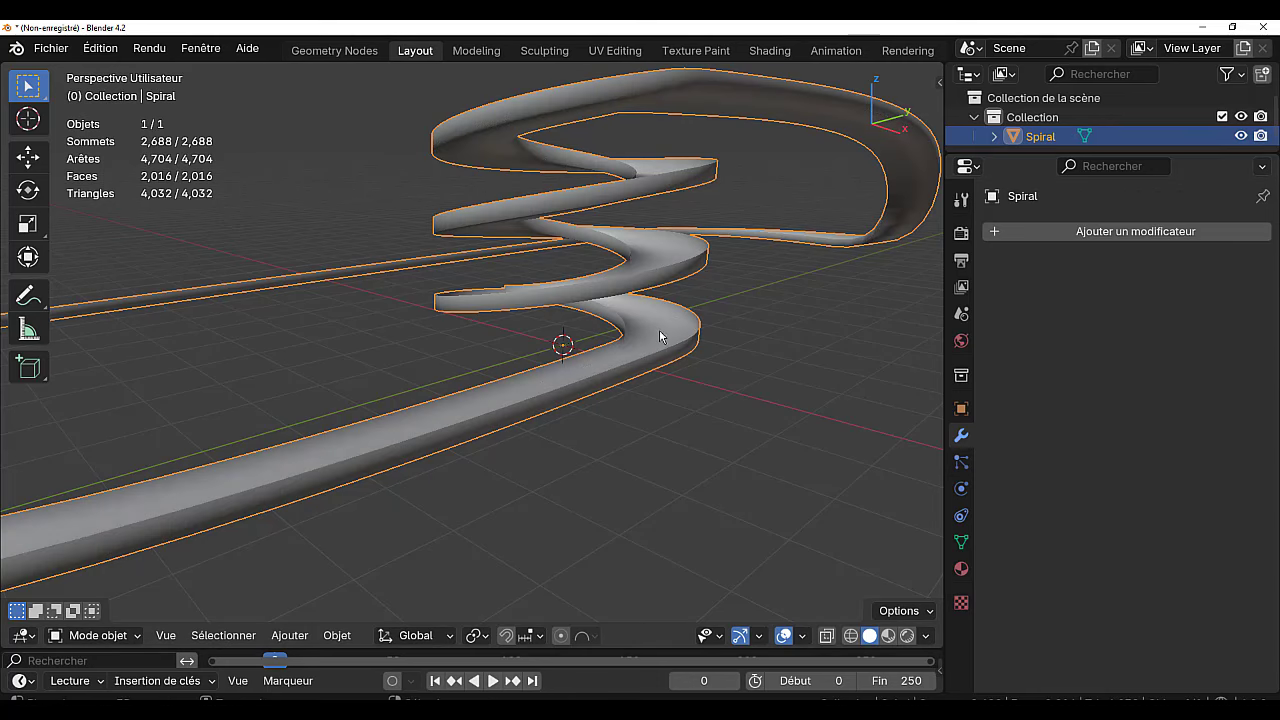
pyautogui.moveTo(660, 453); pyautogui.dragTo(651, 411, button='middle')
pyautogui.press('Tab')
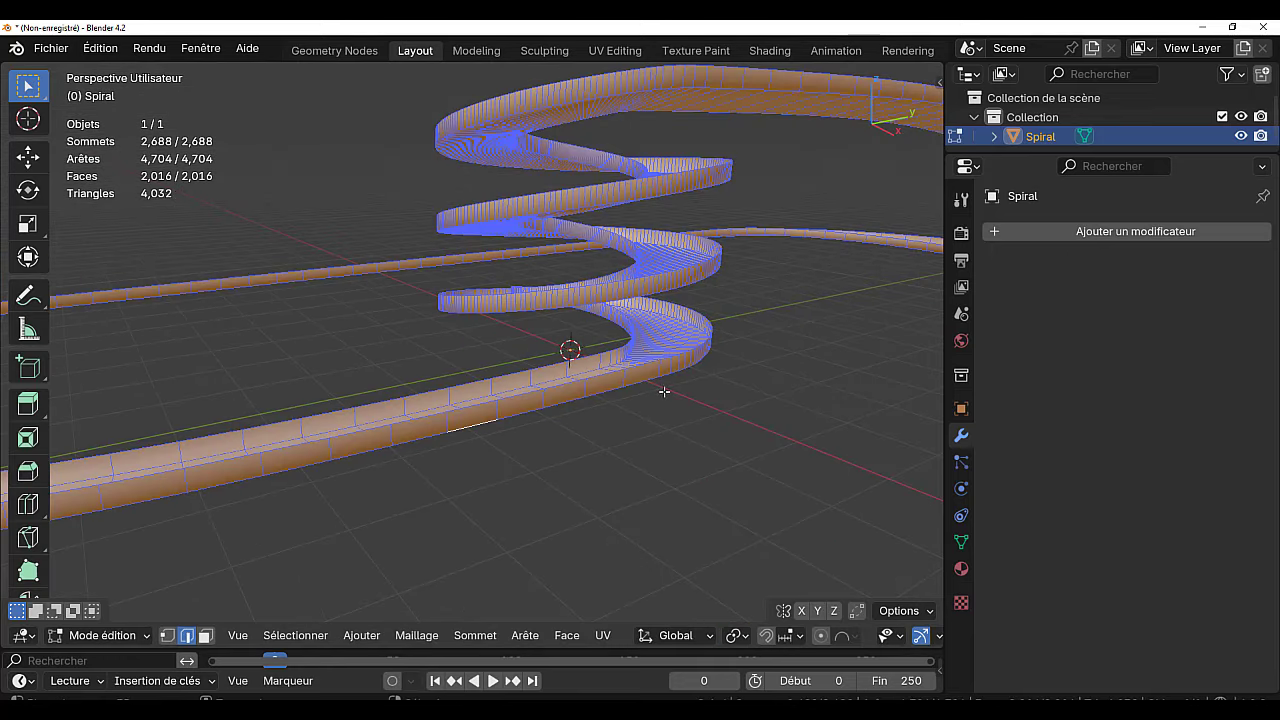
pyautogui.press('Tab')
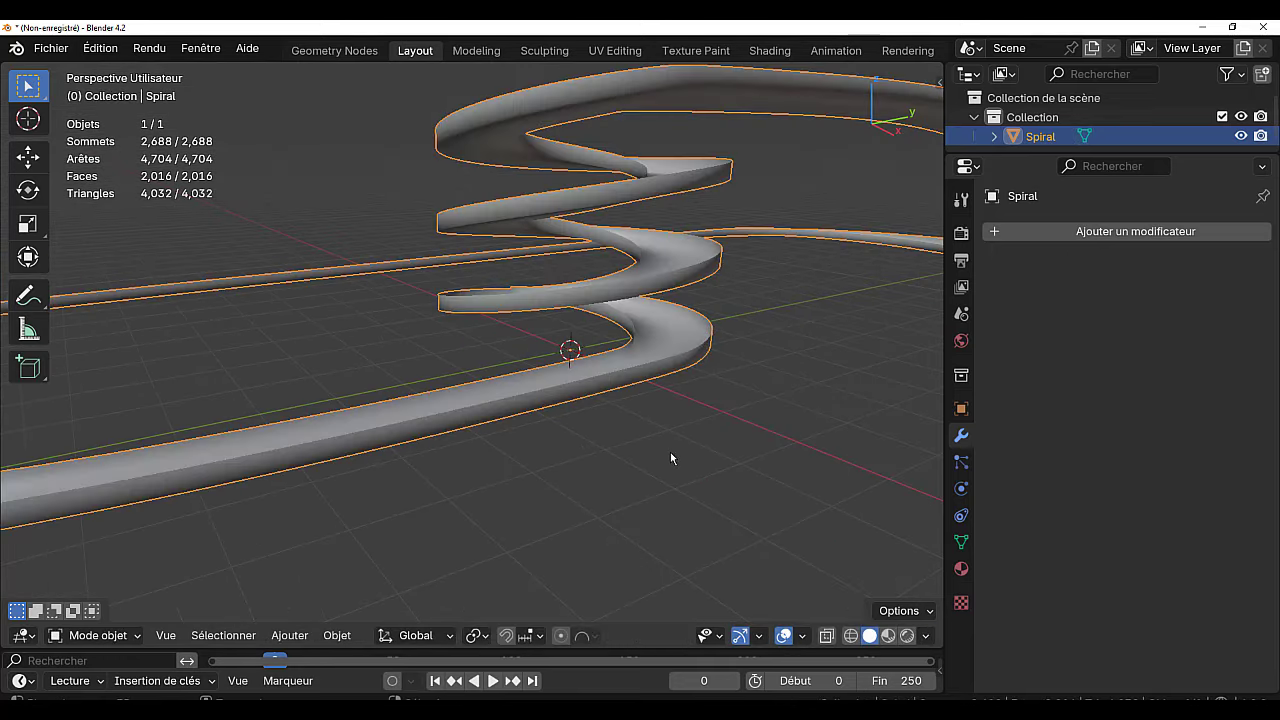
# Reapply auto smooth shading at 30° to the circuit and enable the modifier's Ignore Sharpness option.
pyautogui.click(327, 636)
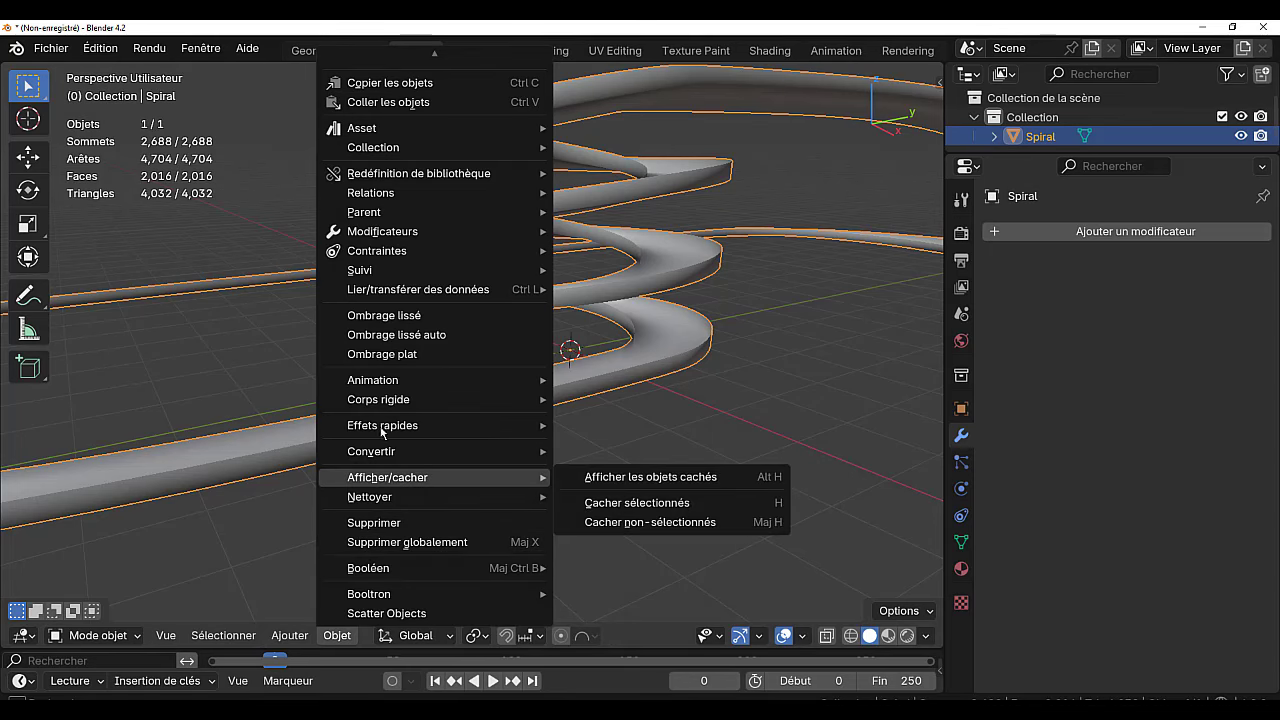
pyautogui.click(403, 336)
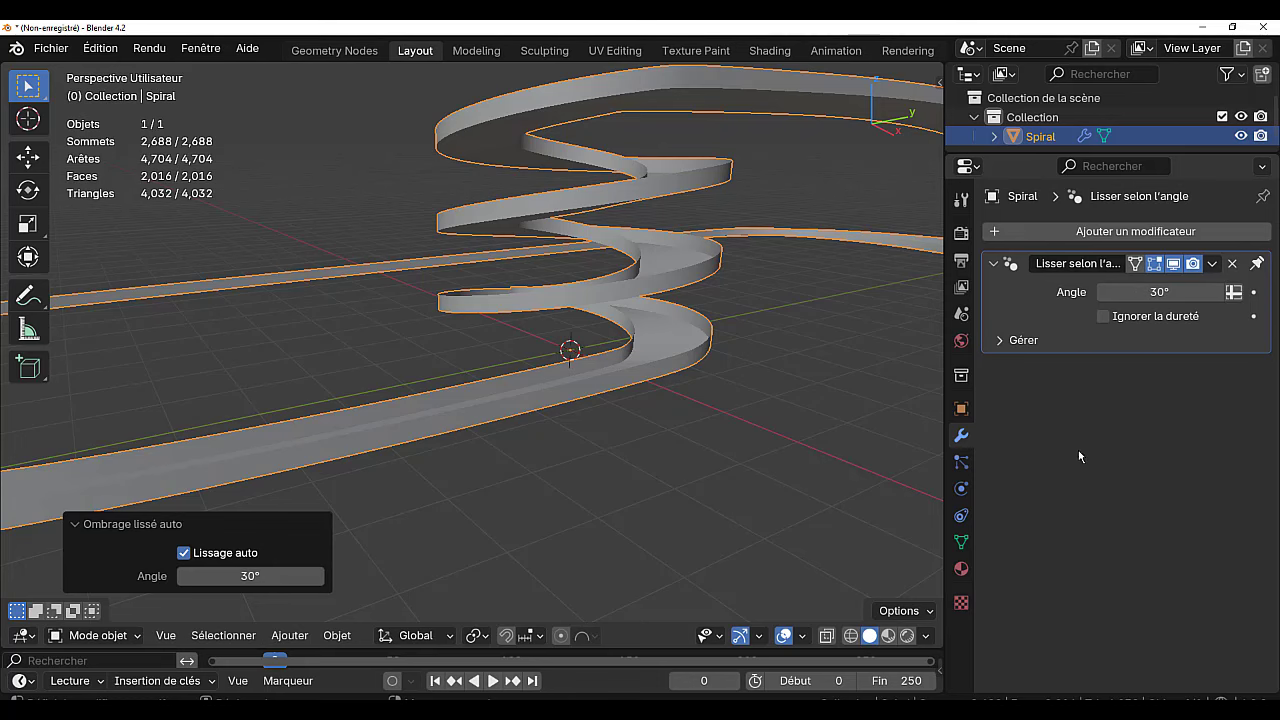
pyautogui.moveTo(649, 483); pyautogui.dragTo(732, 490, button='middle')
pyautogui.press('Tab')
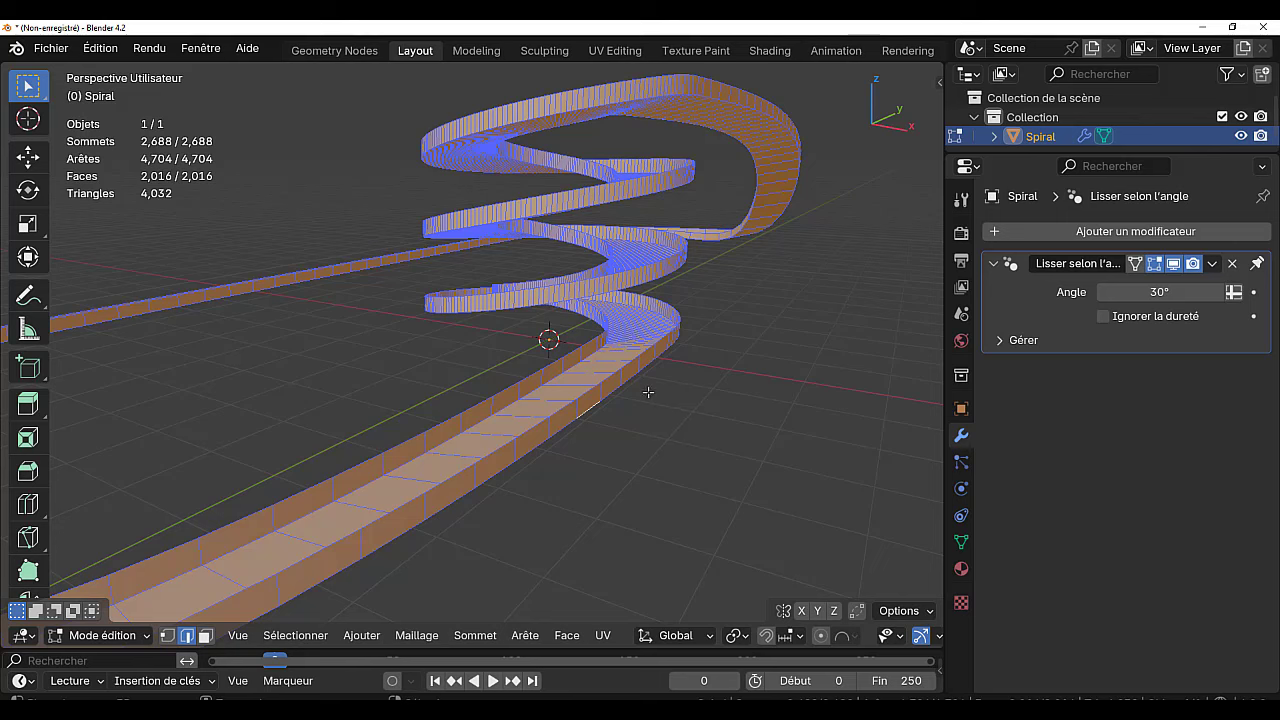
pyautogui.click(1103, 316)
pyautogui.press('Tab')
pyautogui.press('Tab')
pyautogui.moveTo(631, 433); pyautogui.dragTo(511, 464, button='middle')
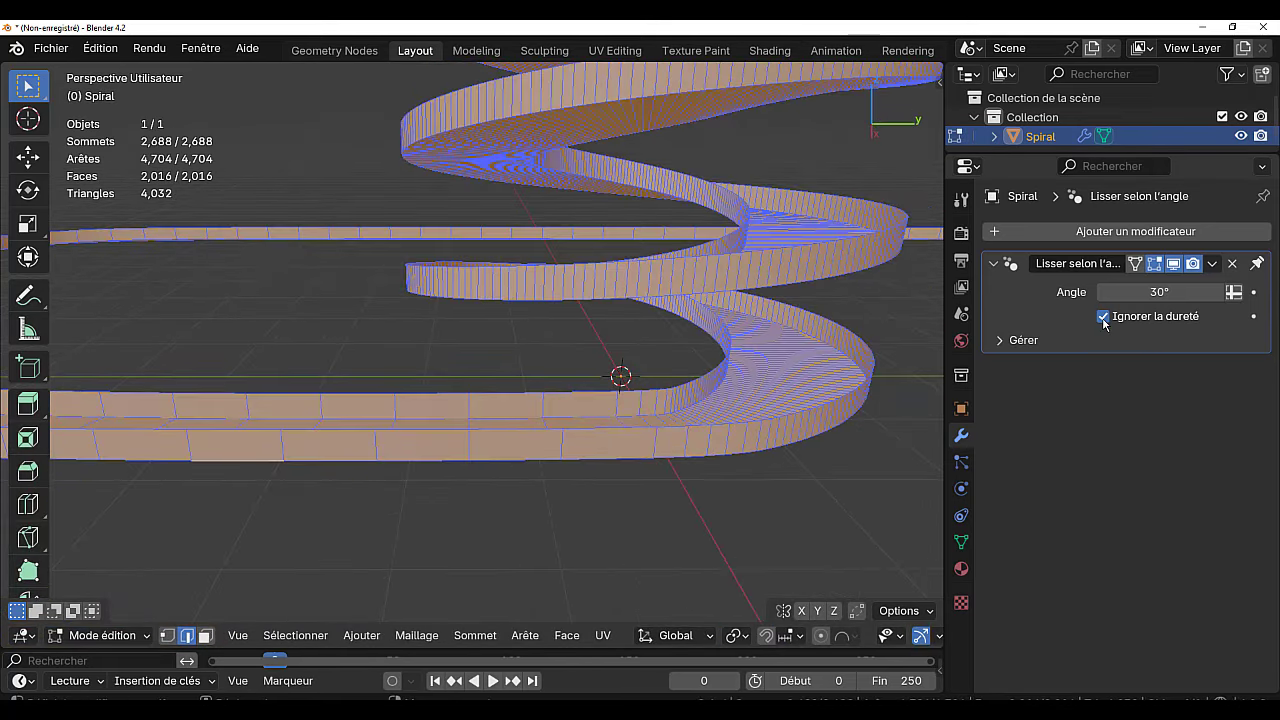
# Add a single centred loop cut running along the middle of the road surface around the whole circuit.
pyautogui.moveTo(698, 454)
pyautogui.mouseDown(button='middle')
pyautogui.moveTo(708, 480)
pyautogui.moveTo(765, 472)
pyautogui.moveTo(834, 486)
pyautogui.moveTo(800, 484)
pyautogui.mouseUp(button='middle')
pyautogui.scroll(-3, 708, 480)
pyautogui.press('Tab')
pyautogui.moveTo(661, 505); pyautogui.dragTo(751, 483, button='middle')
pyautogui.press('Tab')
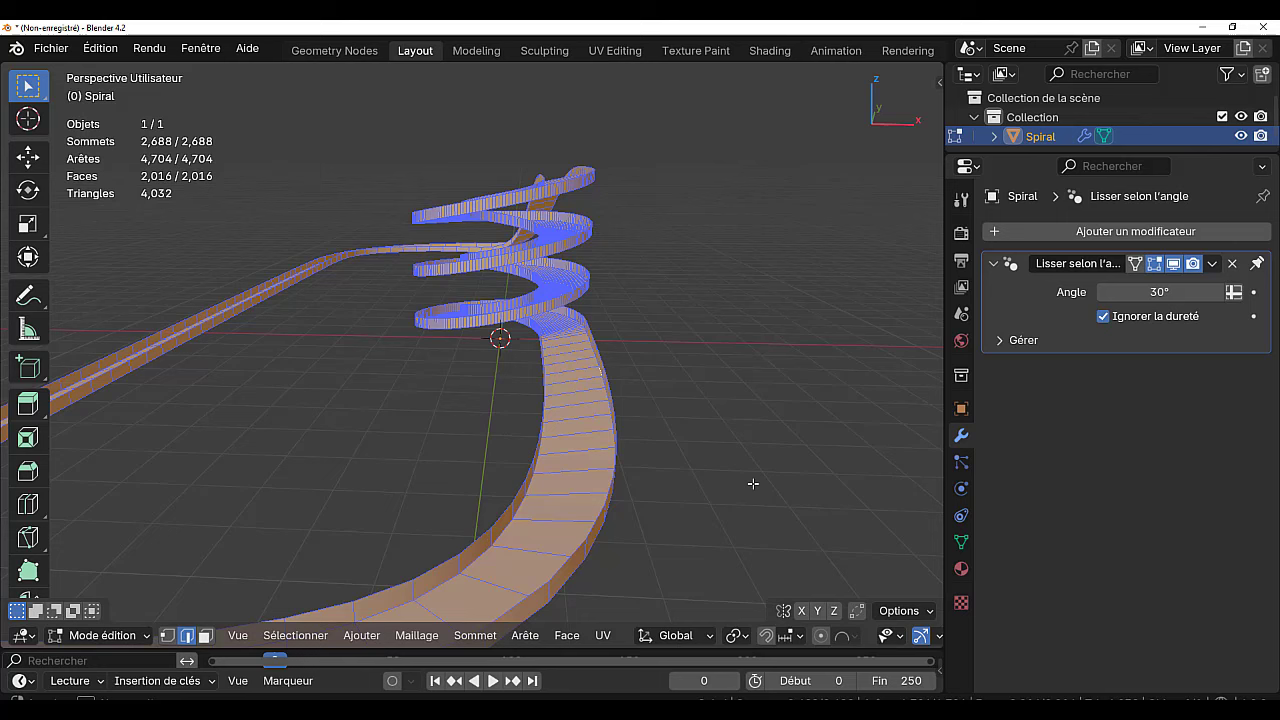
pyautogui.hotkey('ctrl', 'r')
pyautogui.click(590, 441)
pyautogui.rightClick(597, 445)
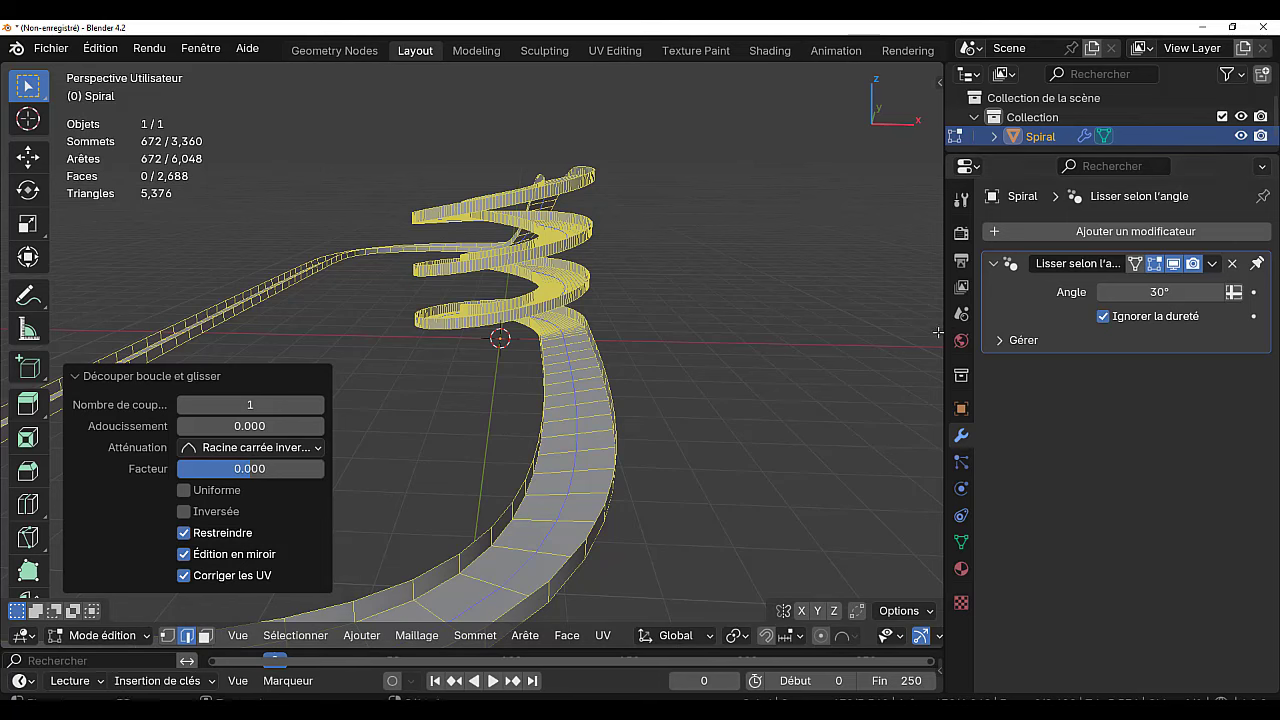
# Separate the selected centre edge loop from the road into its own object and enlarge the object list.
pyautogui.moveTo(944, 336); pyautogui.dragTo(1040, 335)
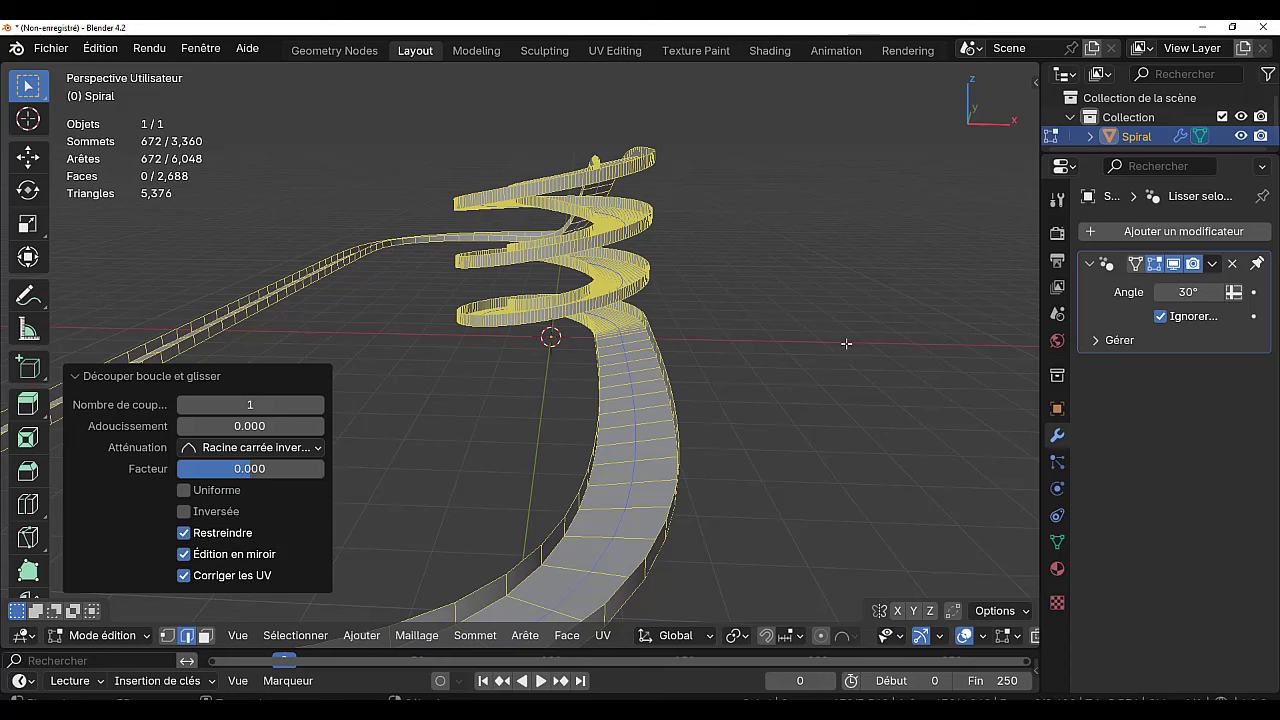
pyautogui.press('p')
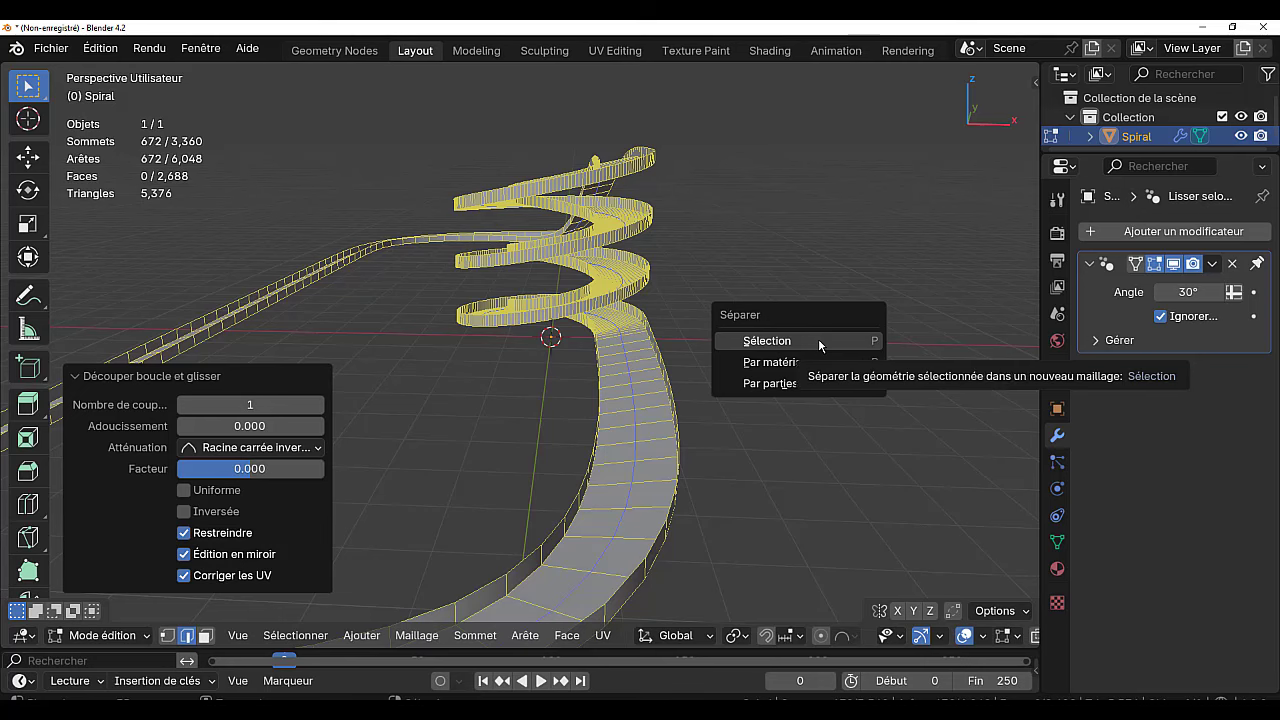
pyautogui.click(818, 340)
pyautogui.moveTo(1042, 208); pyautogui.dragTo(951, 238)
pyautogui.moveTo(1201, 176); pyautogui.dragTo(1202, 291)
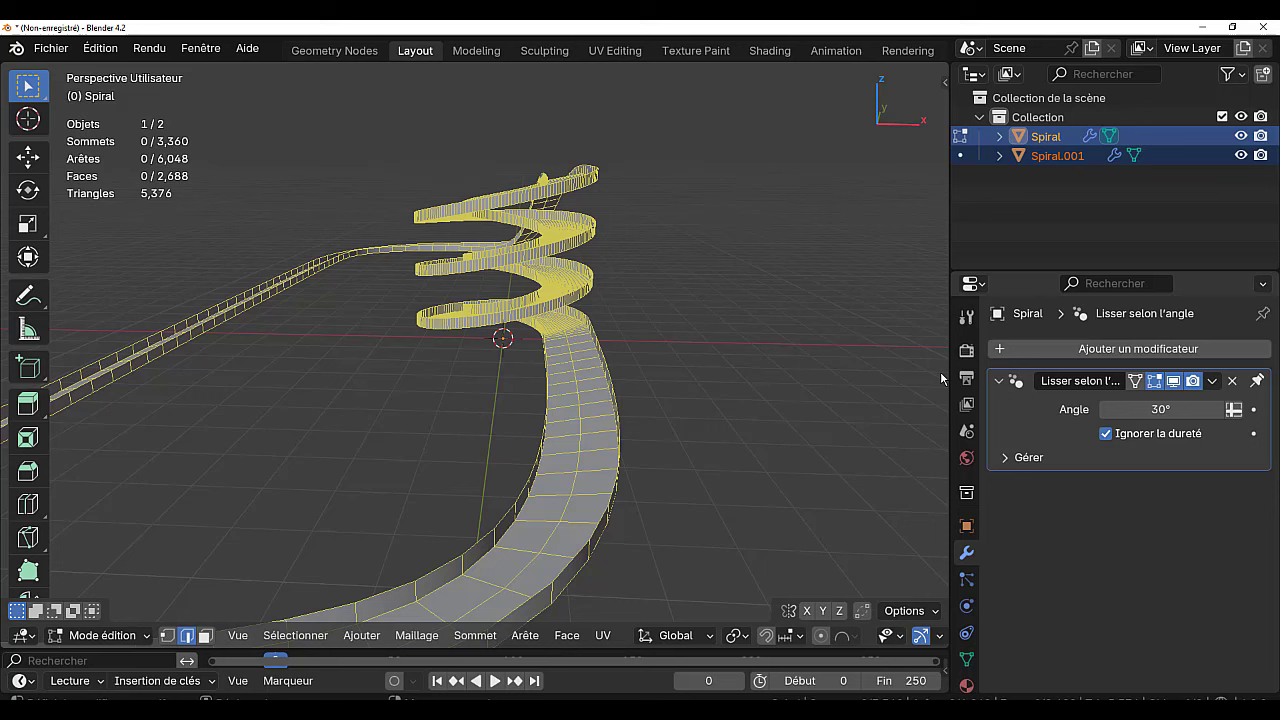
# Apply the Smooth by Angle modifier on the road object in object mode, then reopen the mesh for editing.
pyautogui.click(1211, 381)
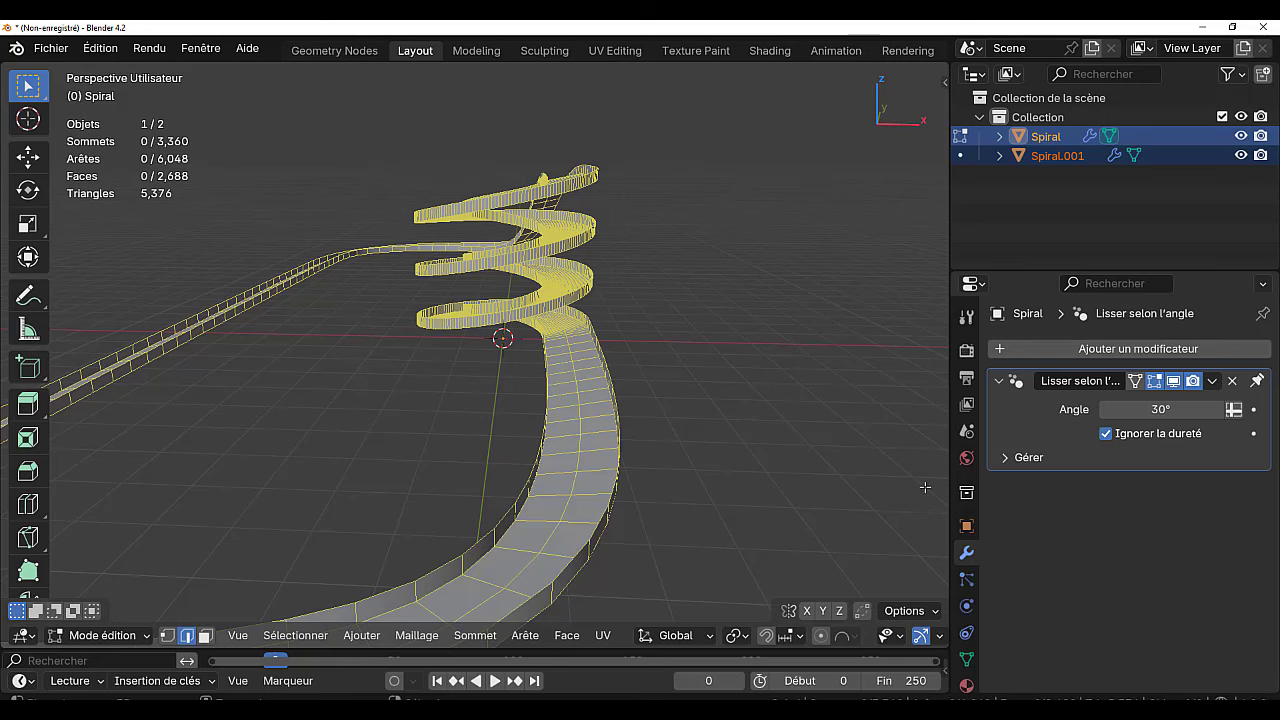
pyautogui.press('Tab')
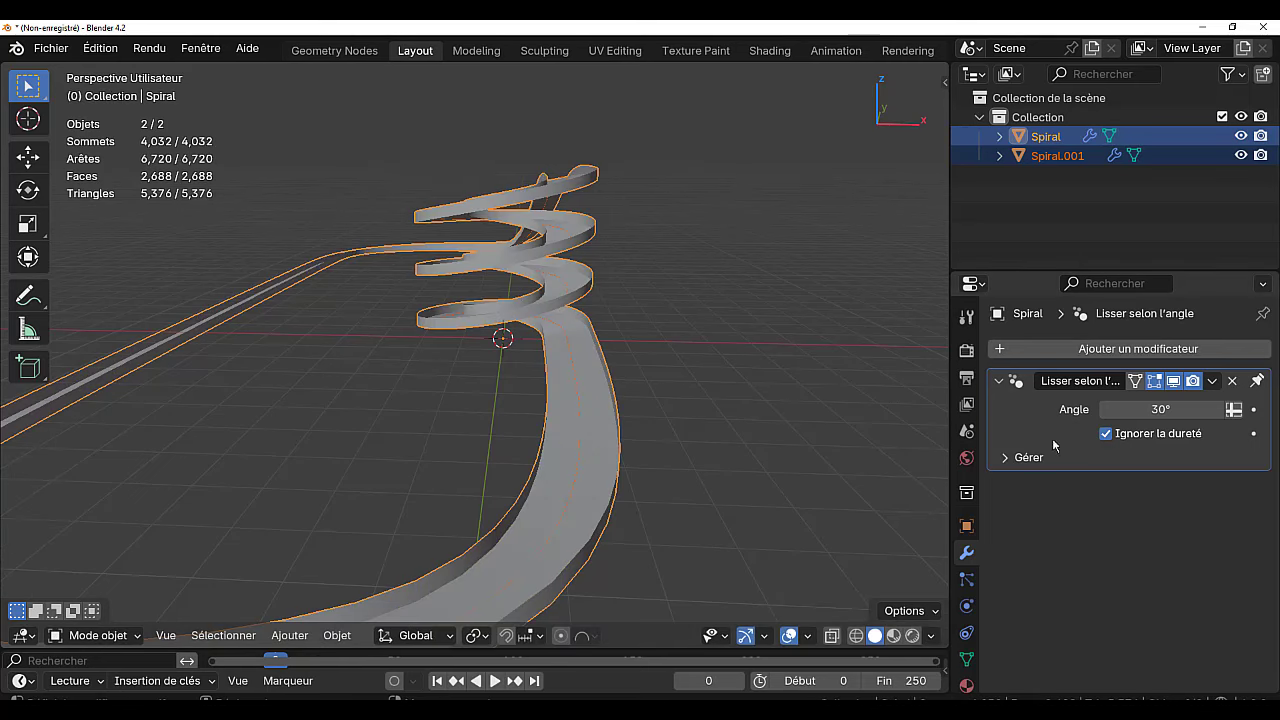
pyautogui.click(1212, 381)
pyautogui.click(1104, 401)
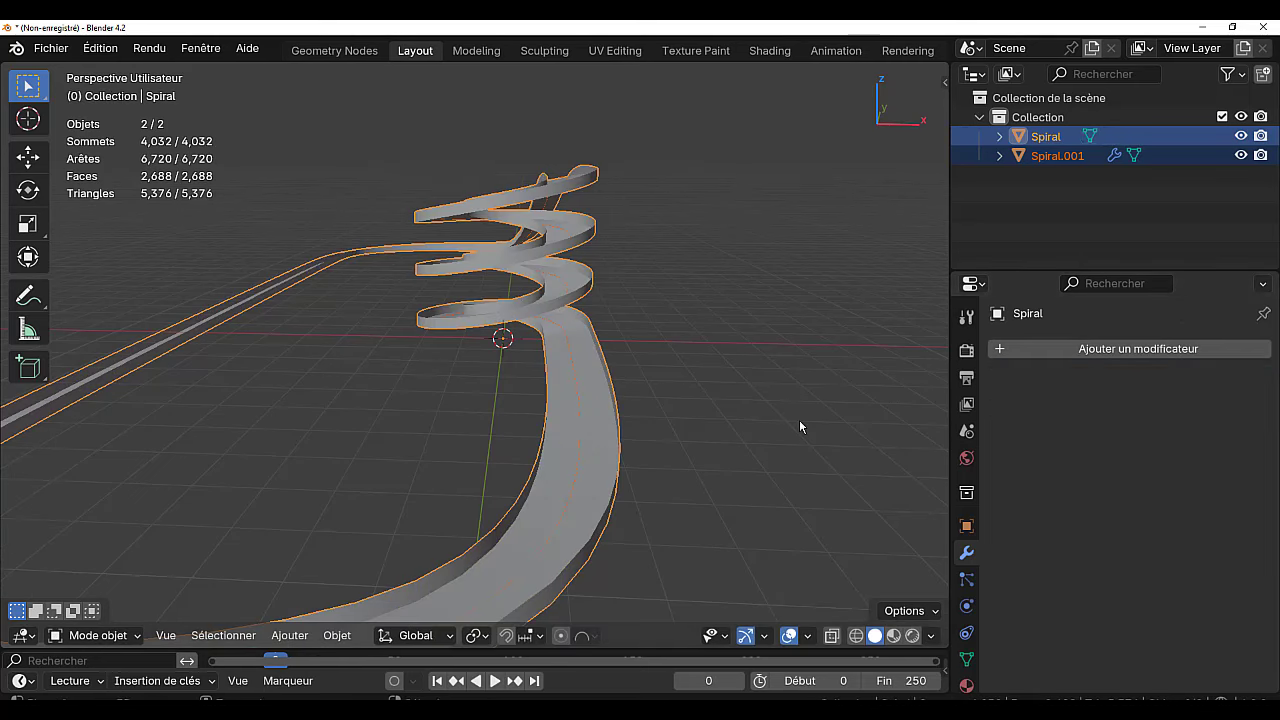
pyautogui.press('Tab')
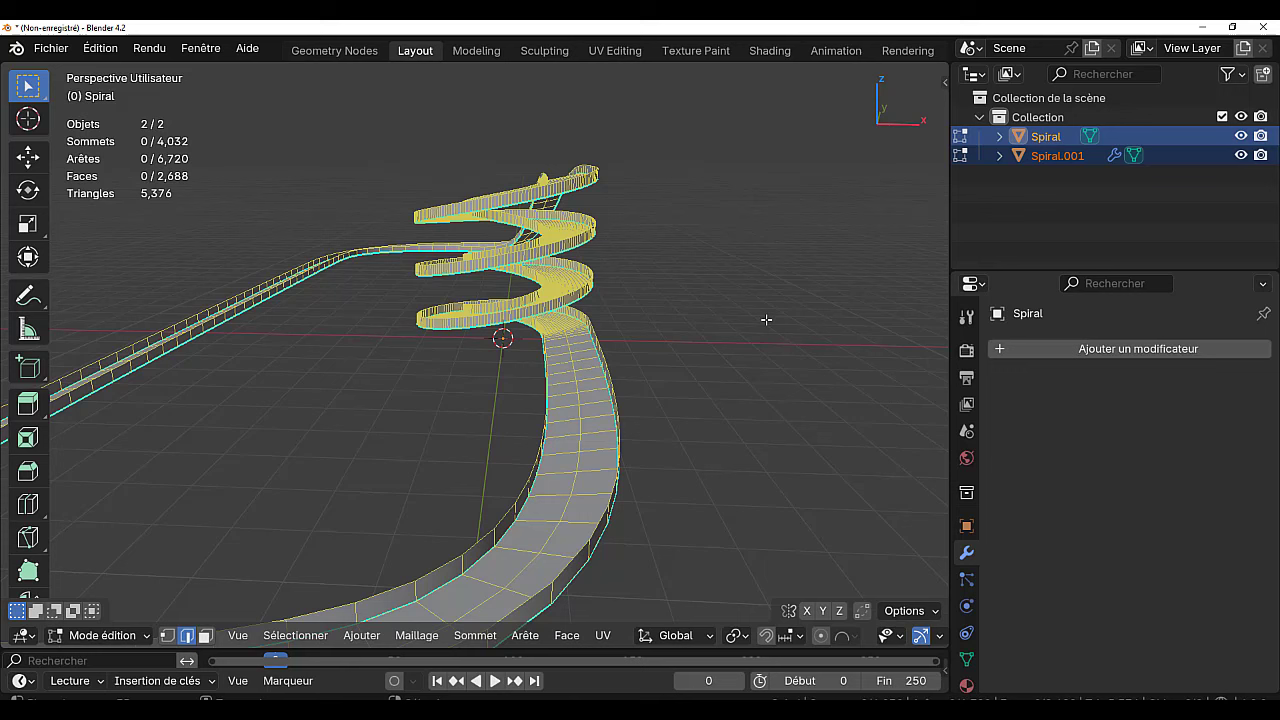
# Select only the separated centre line object in object mode, toggling its visibility to identify it.
pyautogui.click(1172, 158)
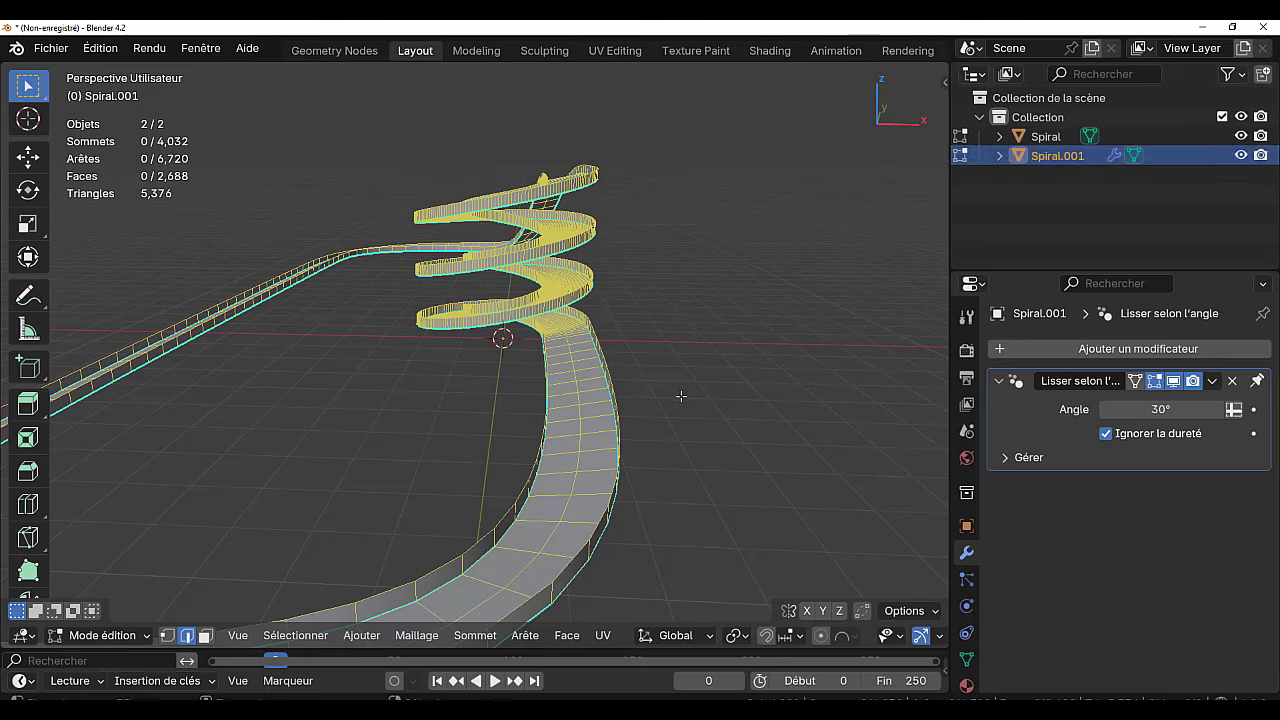
pyautogui.press('Tab')
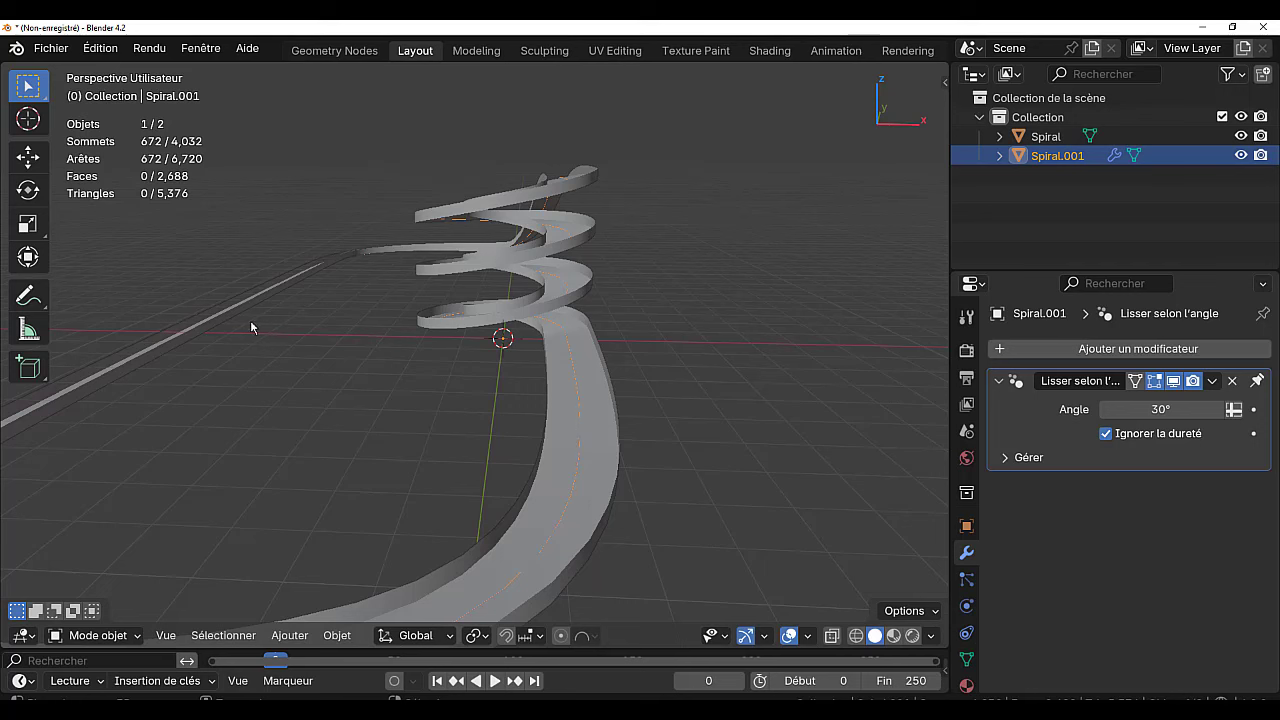
pyautogui.click(1240, 156)
pyautogui.click(1240, 156)
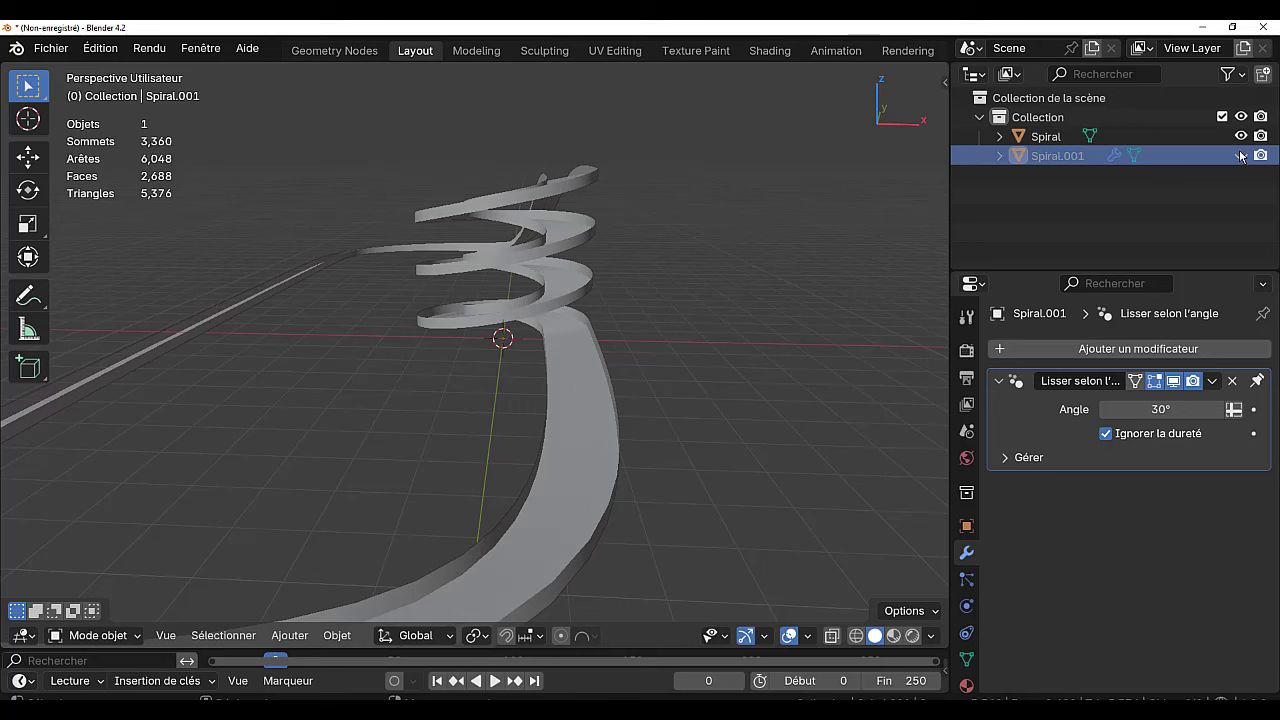
pyautogui.click(1151, 163)
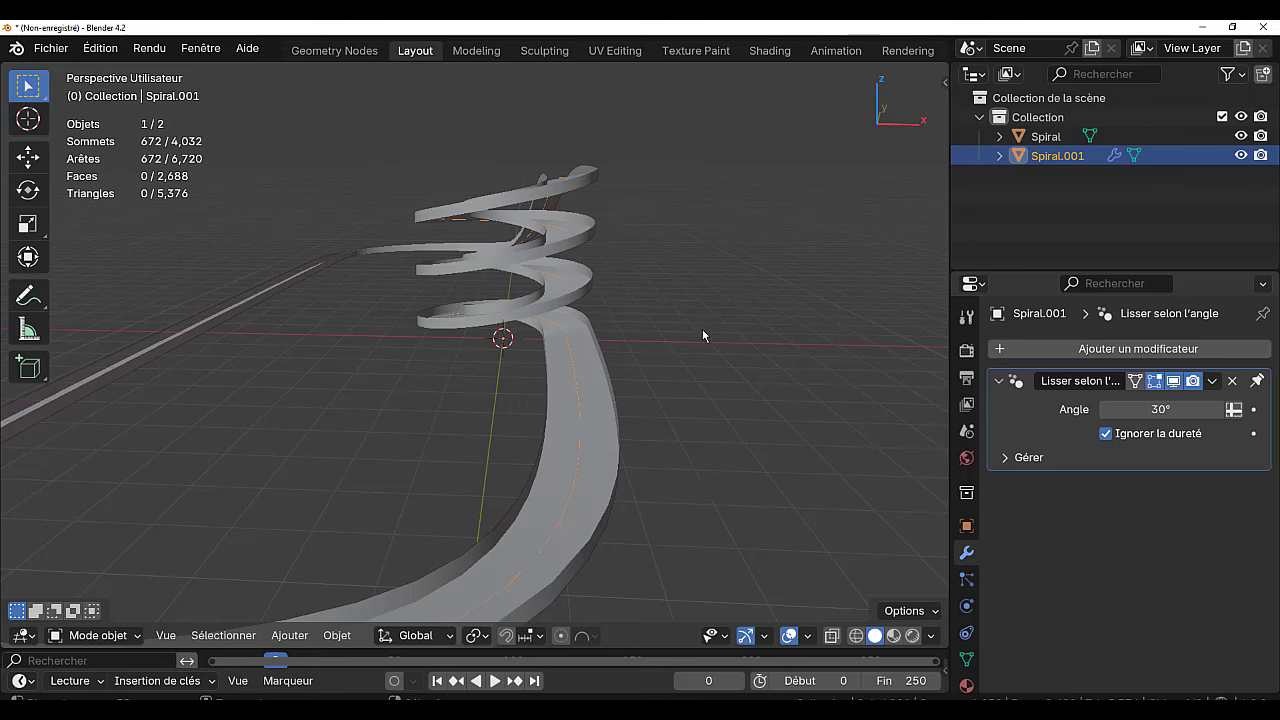
# Convert the separated centre line object from a mesh to a curve.
pyautogui.click(290, 636)
pyautogui.moveTo(333, 638)
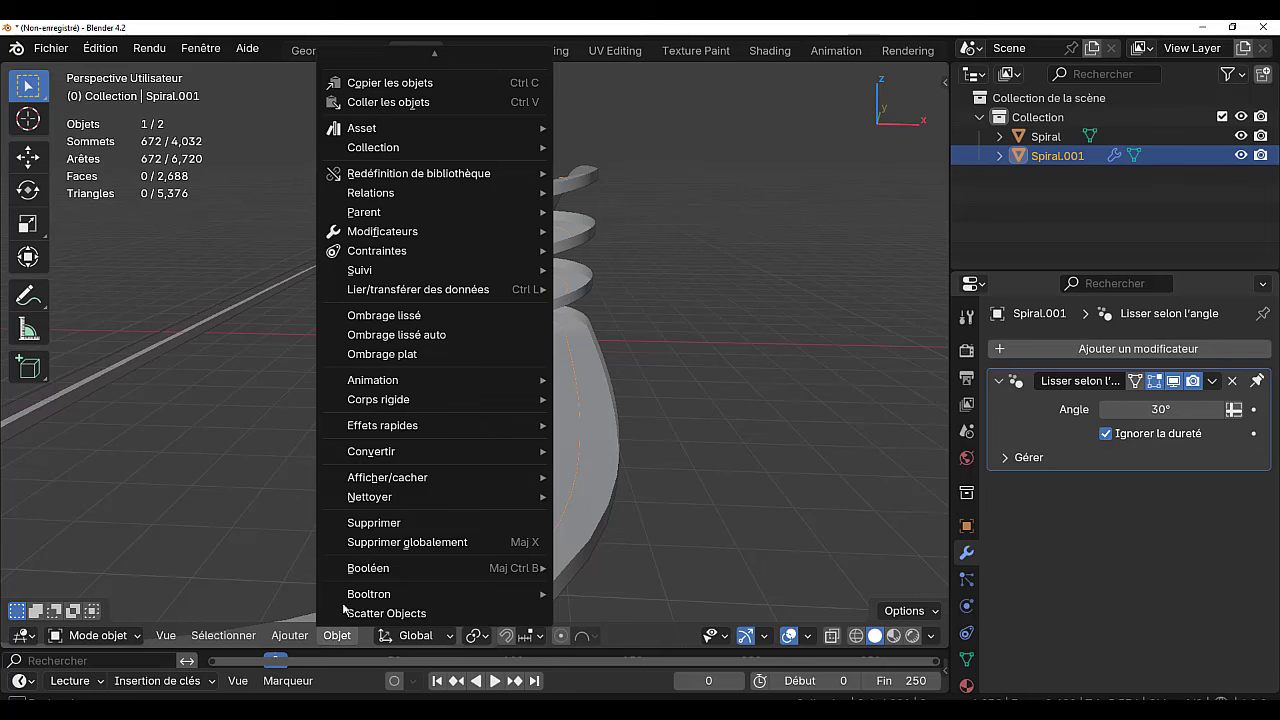
pyautogui.moveTo(367, 458)
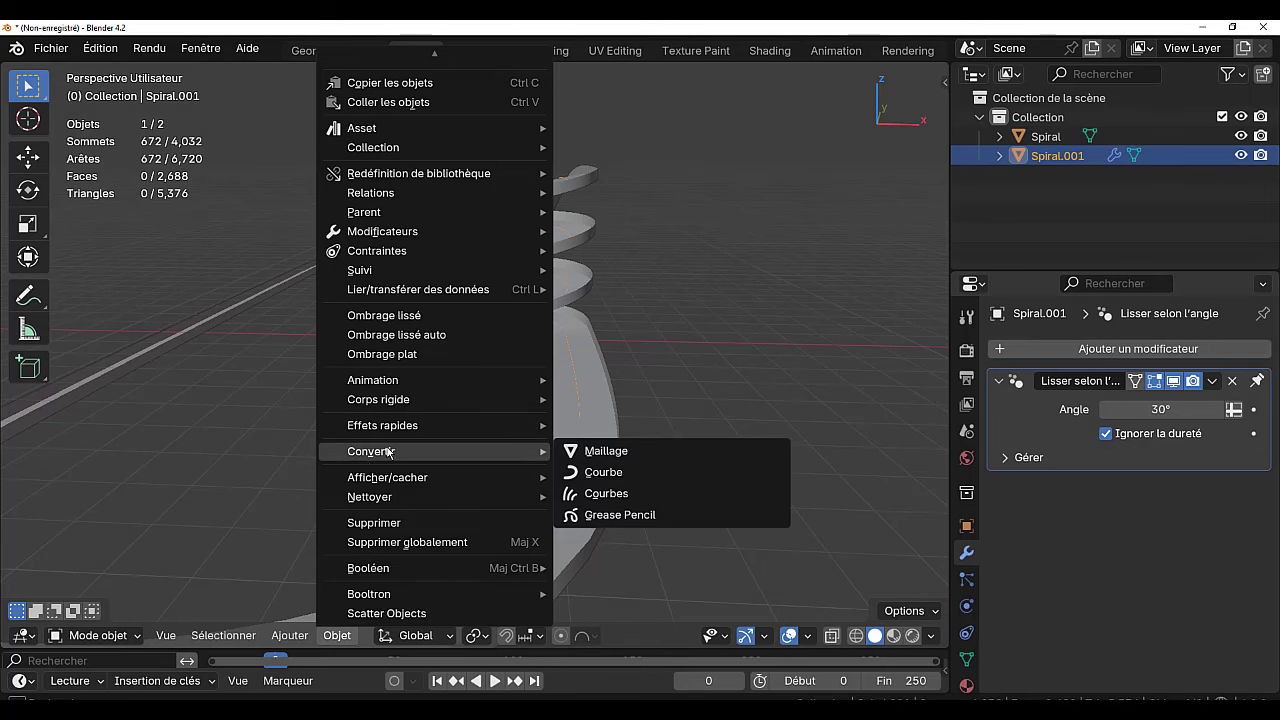
pyautogui.click(618, 476)
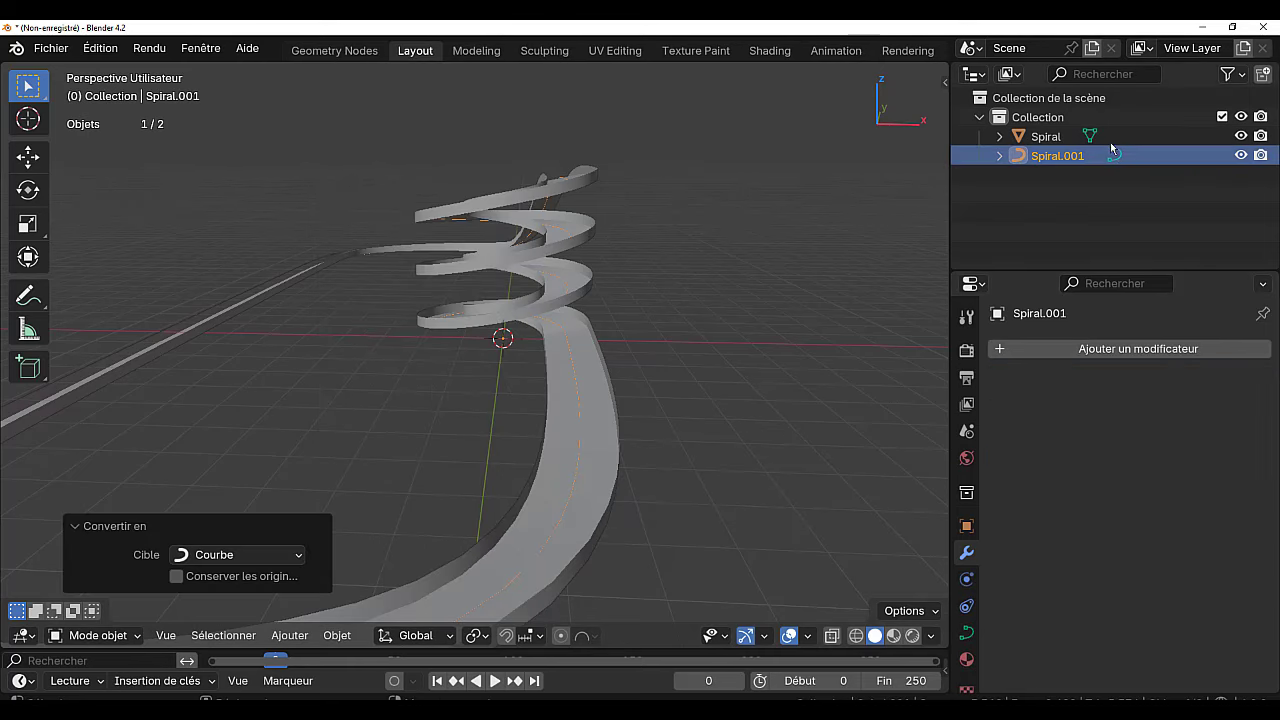
# Add a UV sphere with 32 segments, 16 rings and a 1 m radius at the 3D cursor.
pyautogui.moveTo(719, 398); pyautogui.dragTo(559, 441, button='middle')
pyautogui.click(292, 636)
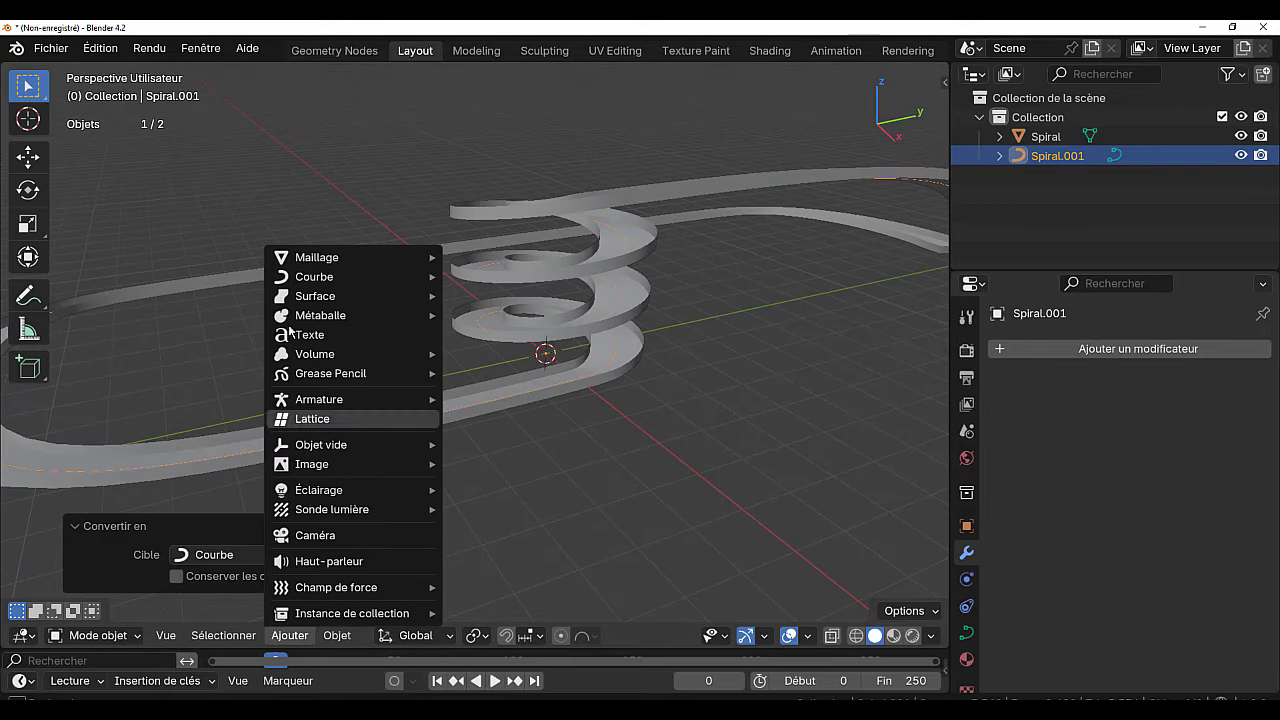
pyautogui.moveTo(299, 265)
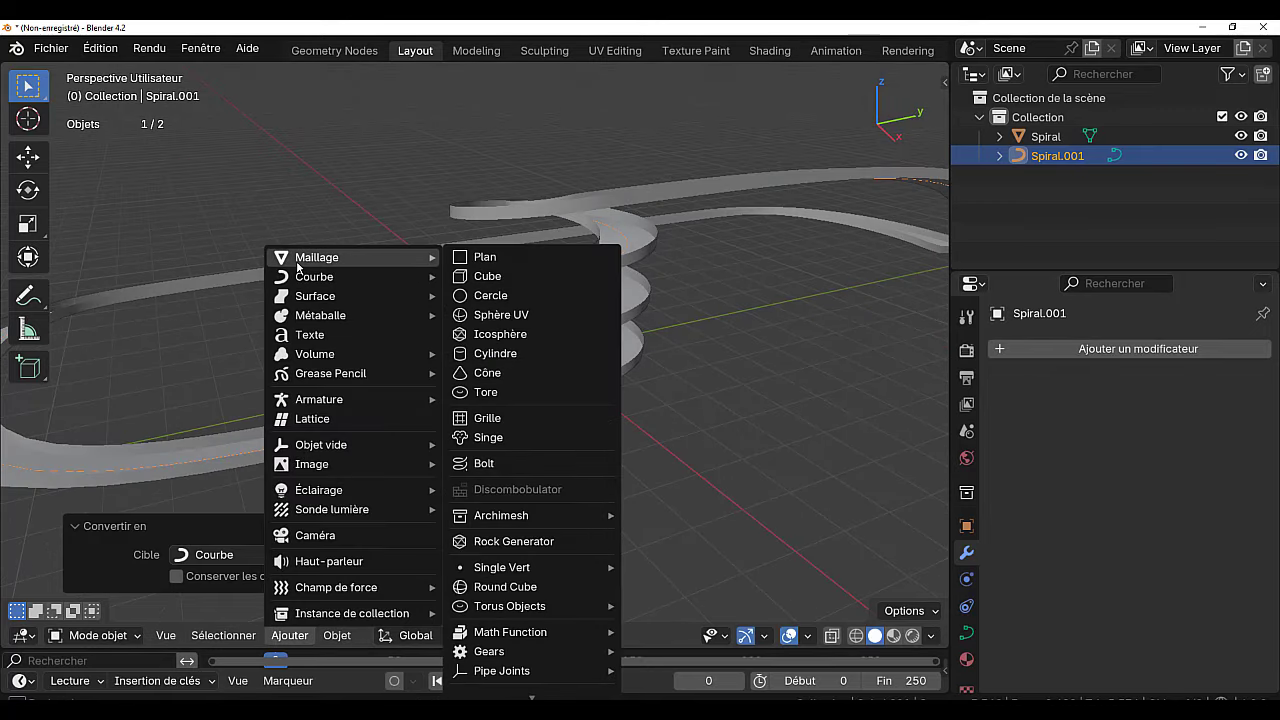
pyautogui.click(485, 316)
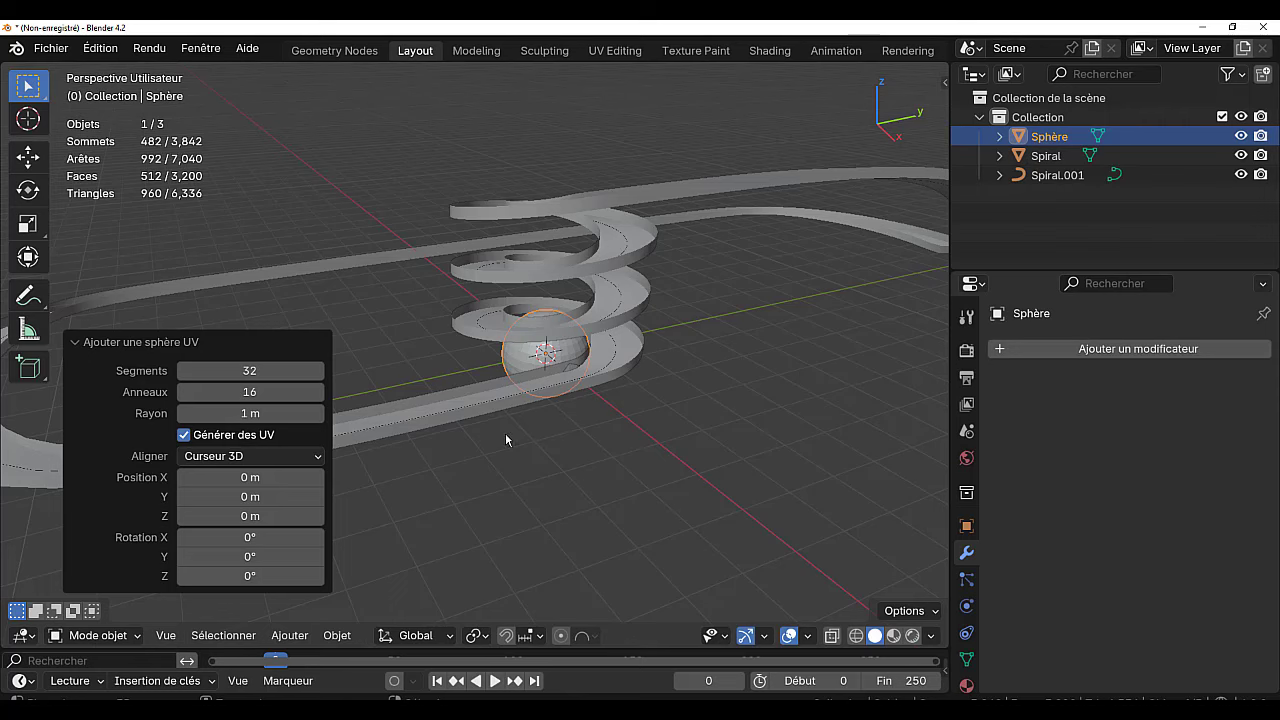
# Scale the sphere's mesh uniformly to about 0.44 in edit mode, then return to object mode.
pyautogui.scroll(2, 670, 444)
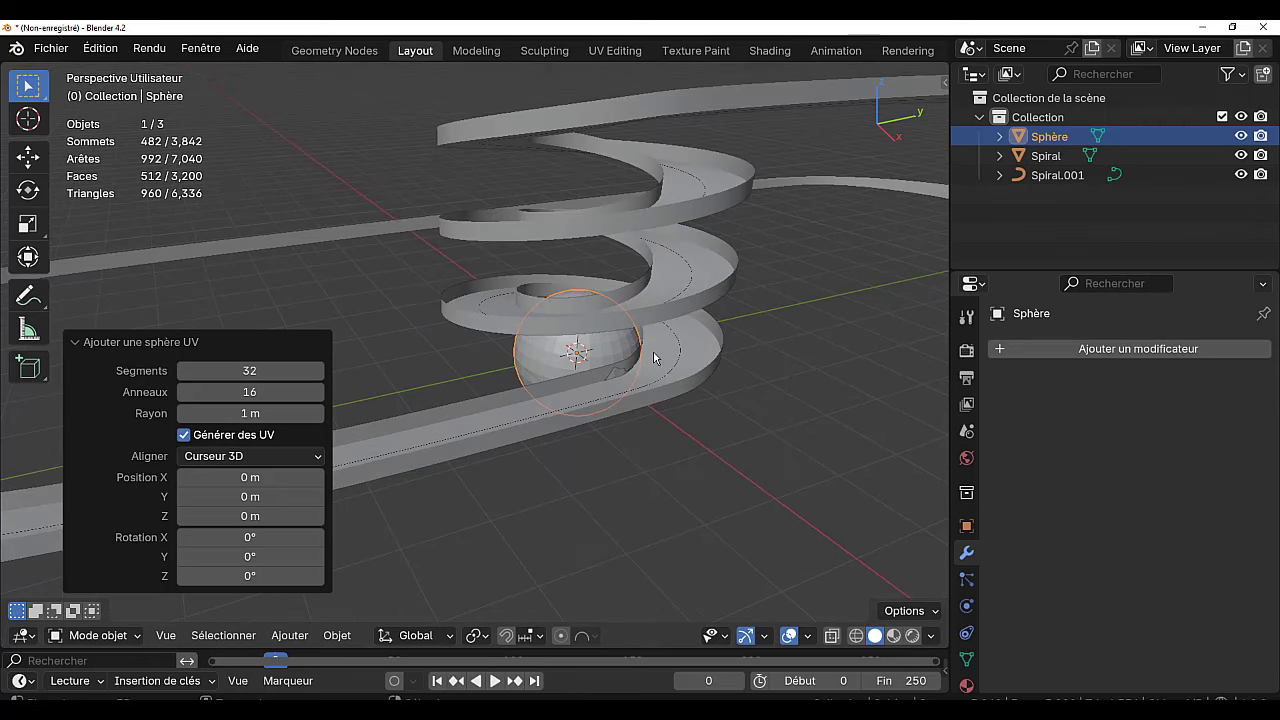
pyautogui.press('Tab')
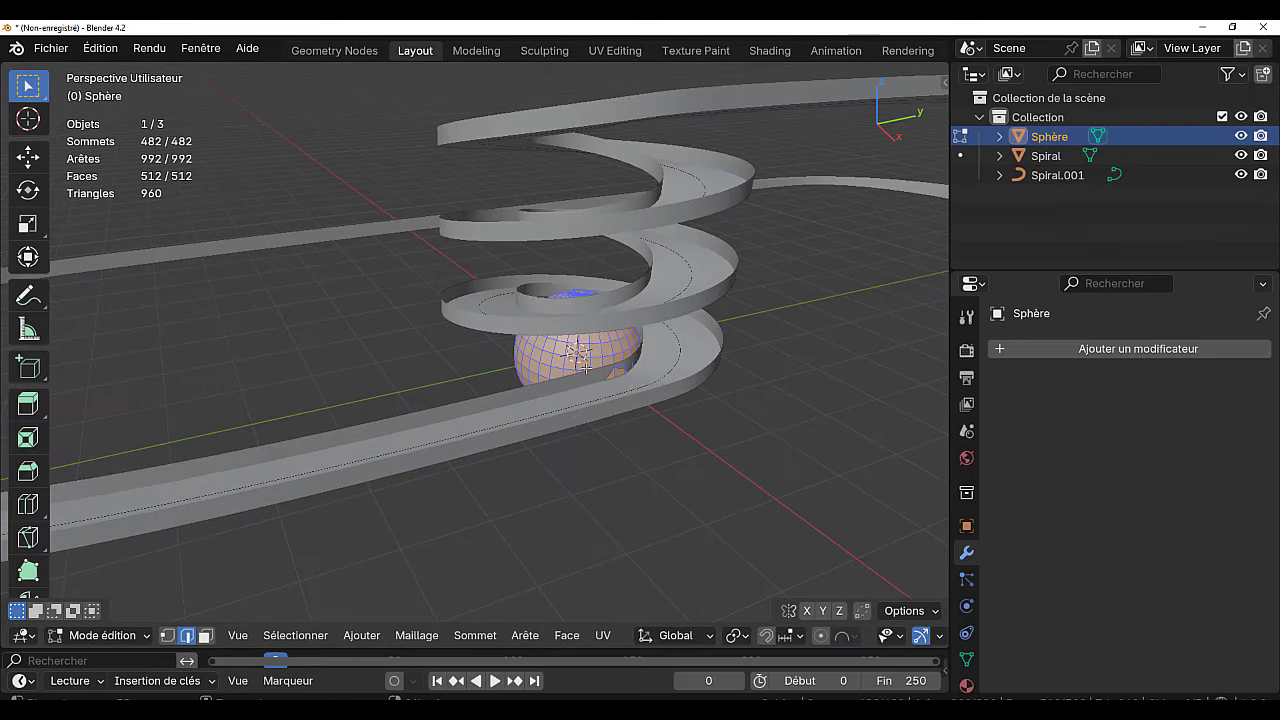
pyautogui.press('s')
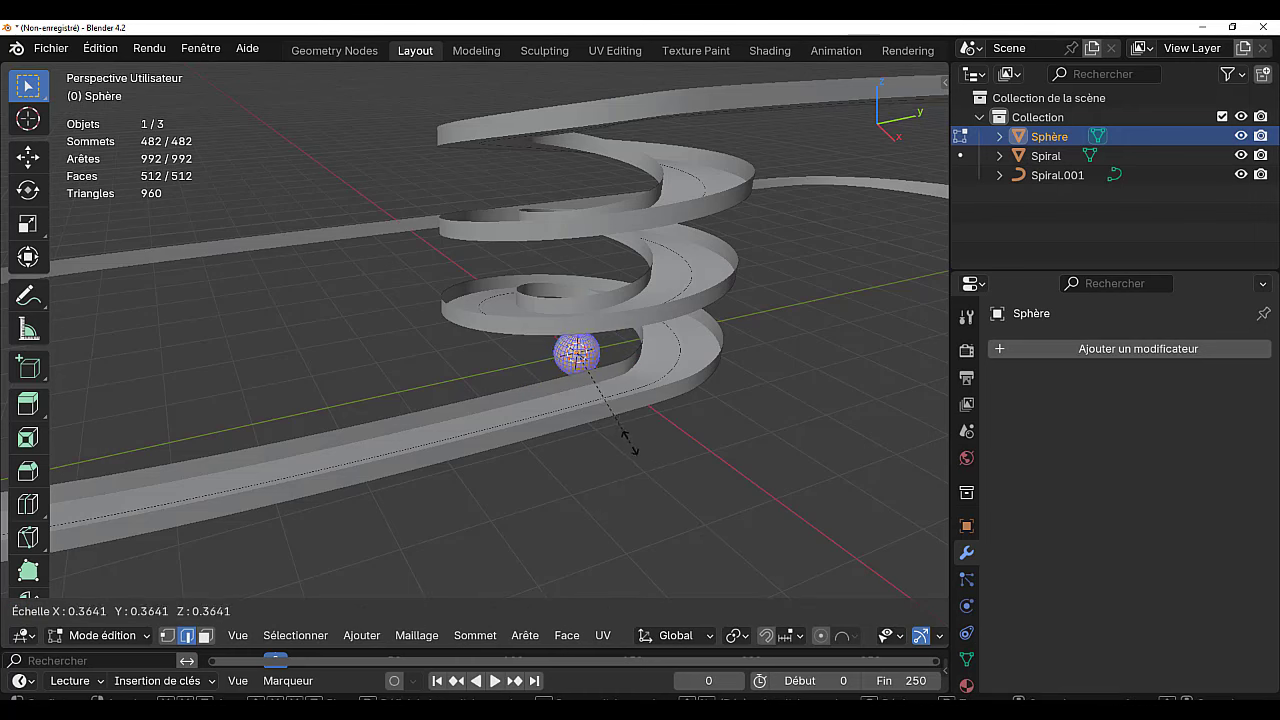
pyautogui.click(648, 458)
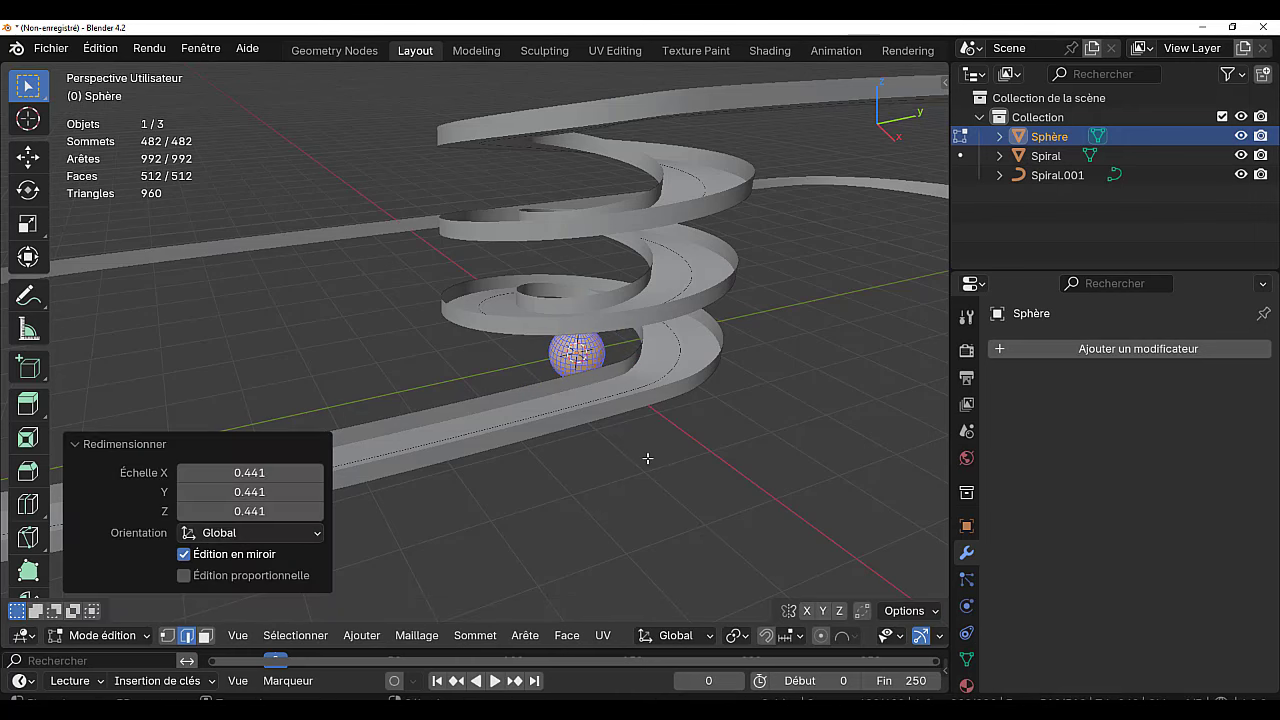
pyautogui.press('Tab')
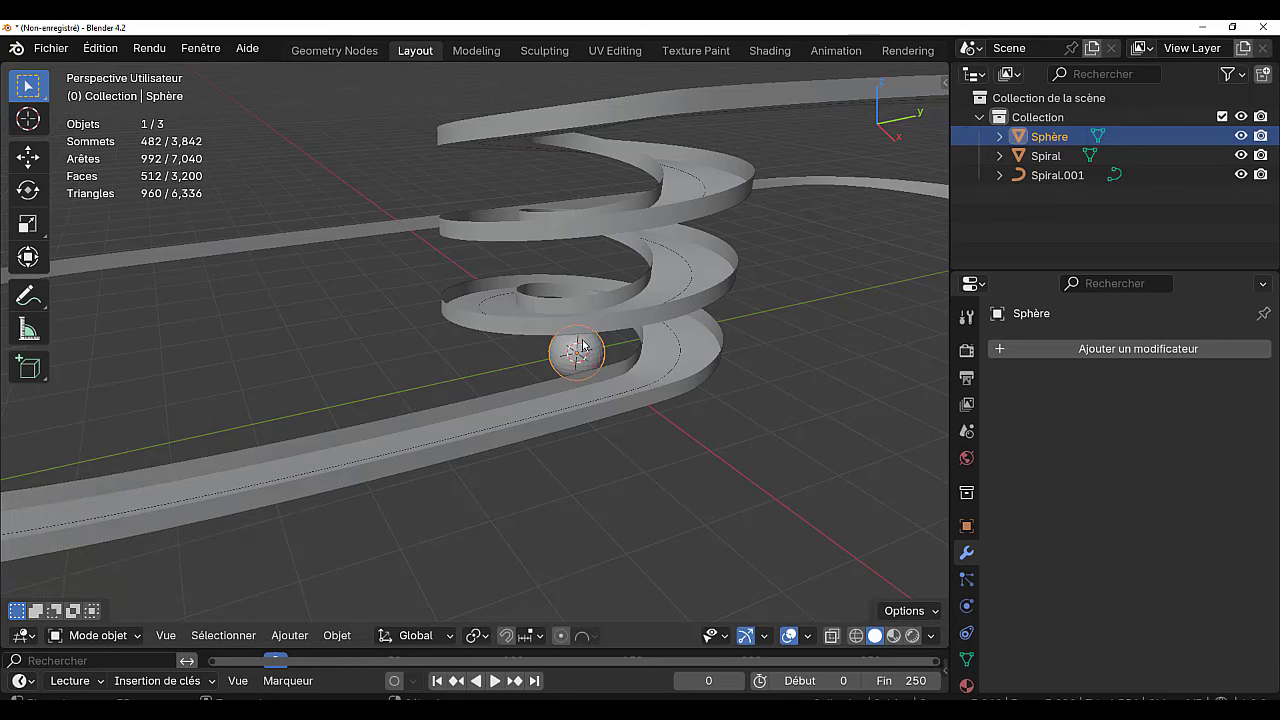
# Give the sphere a Follow Path constraint targeting the Spiral.001 curve and animate the path.
pyautogui.moveTo(615, 497); pyautogui.dragTo(586, 494, button='middle')
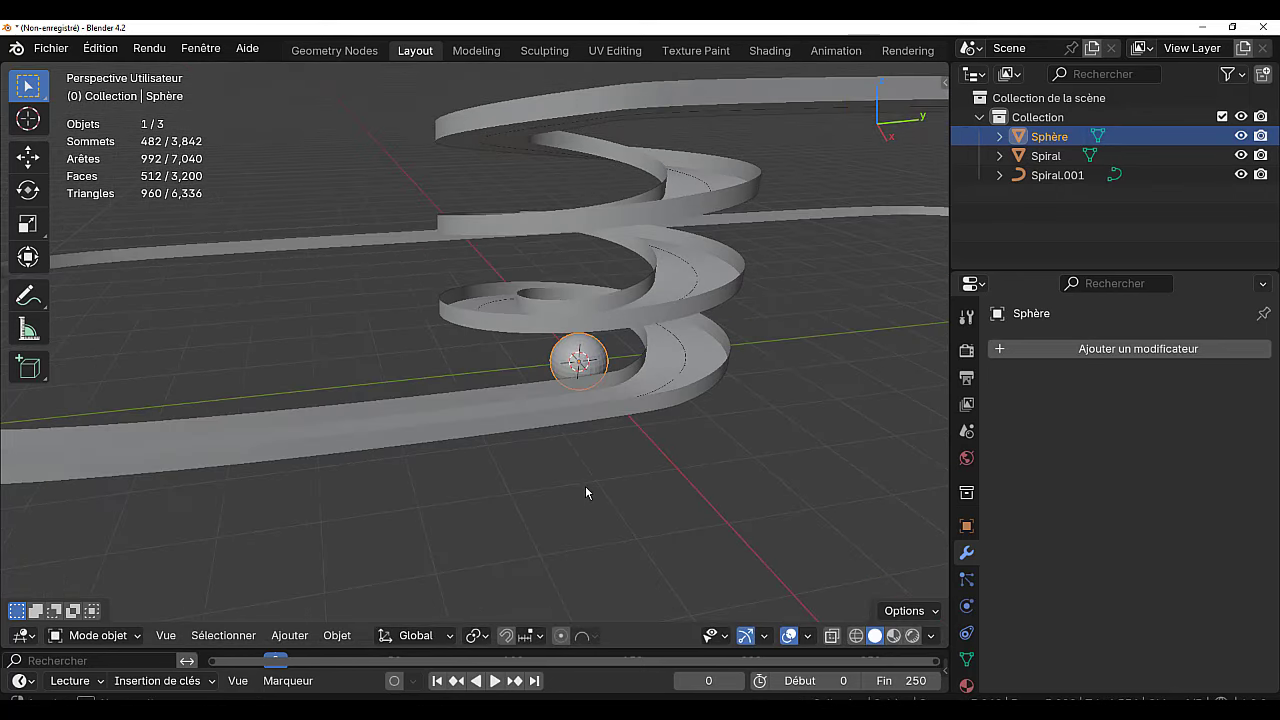
pyautogui.click(966, 636)
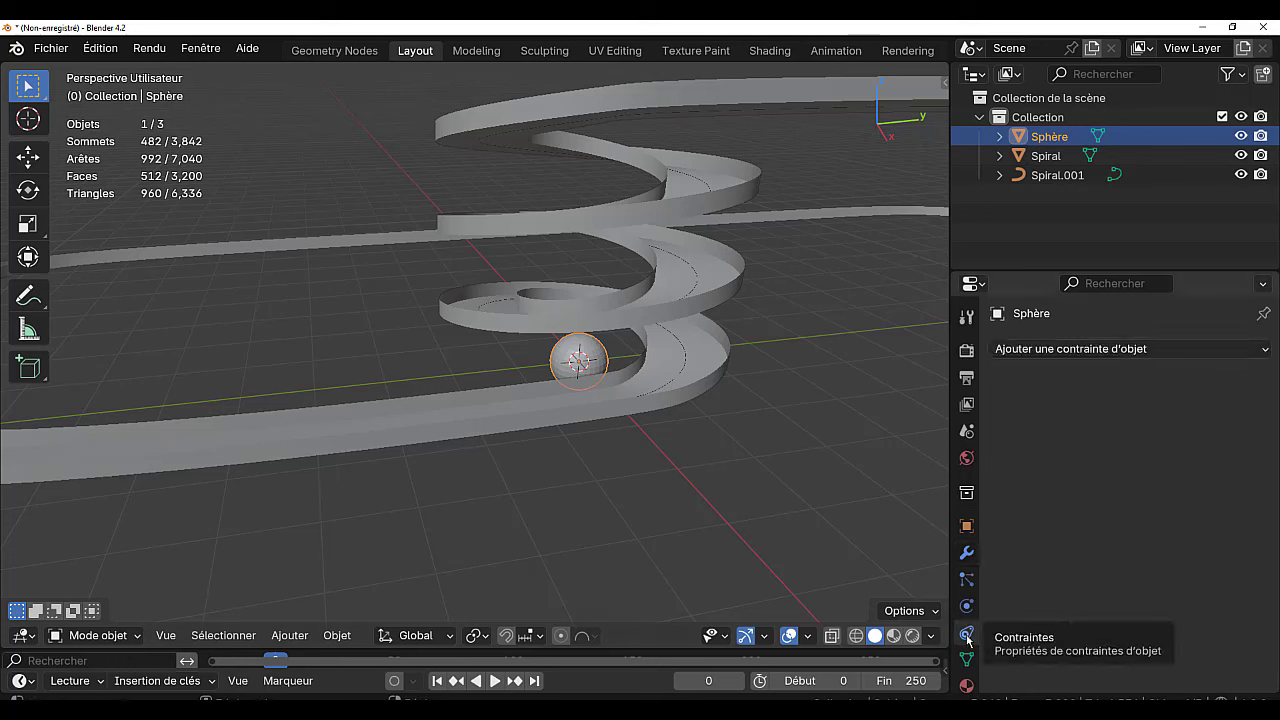
pyautogui.click(1080, 352)
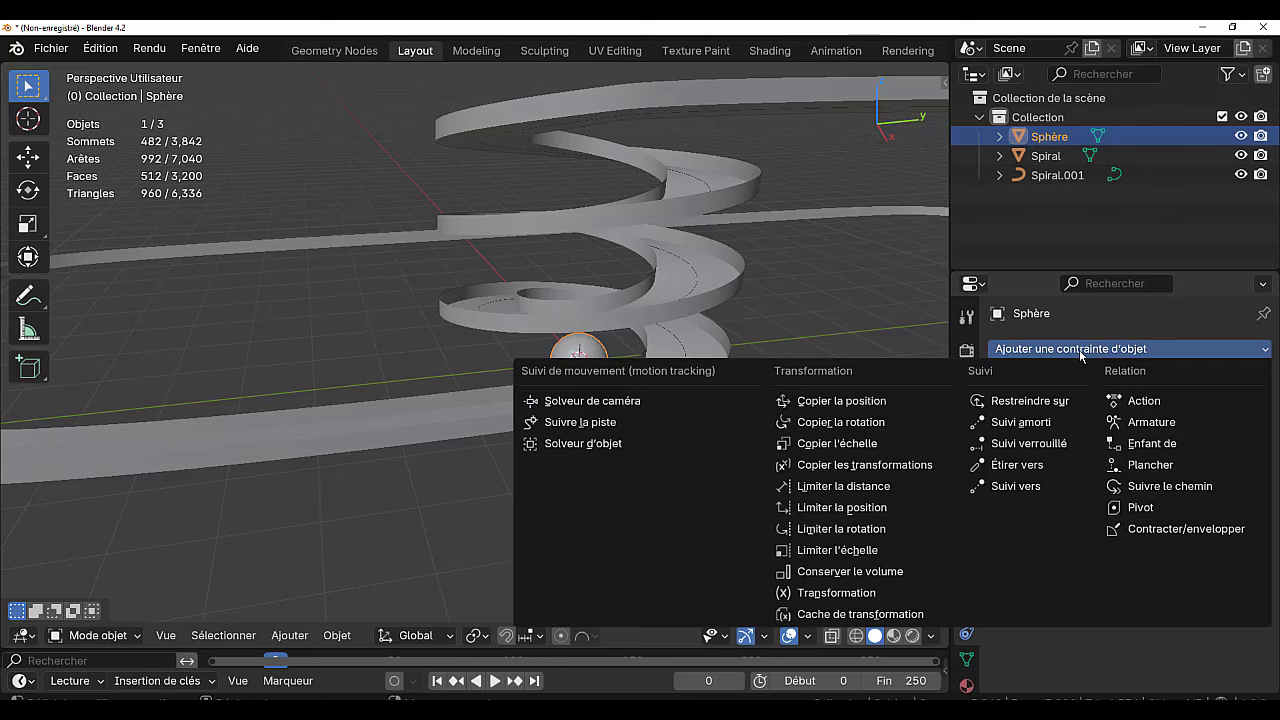
pyautogui.click(1155, 488)
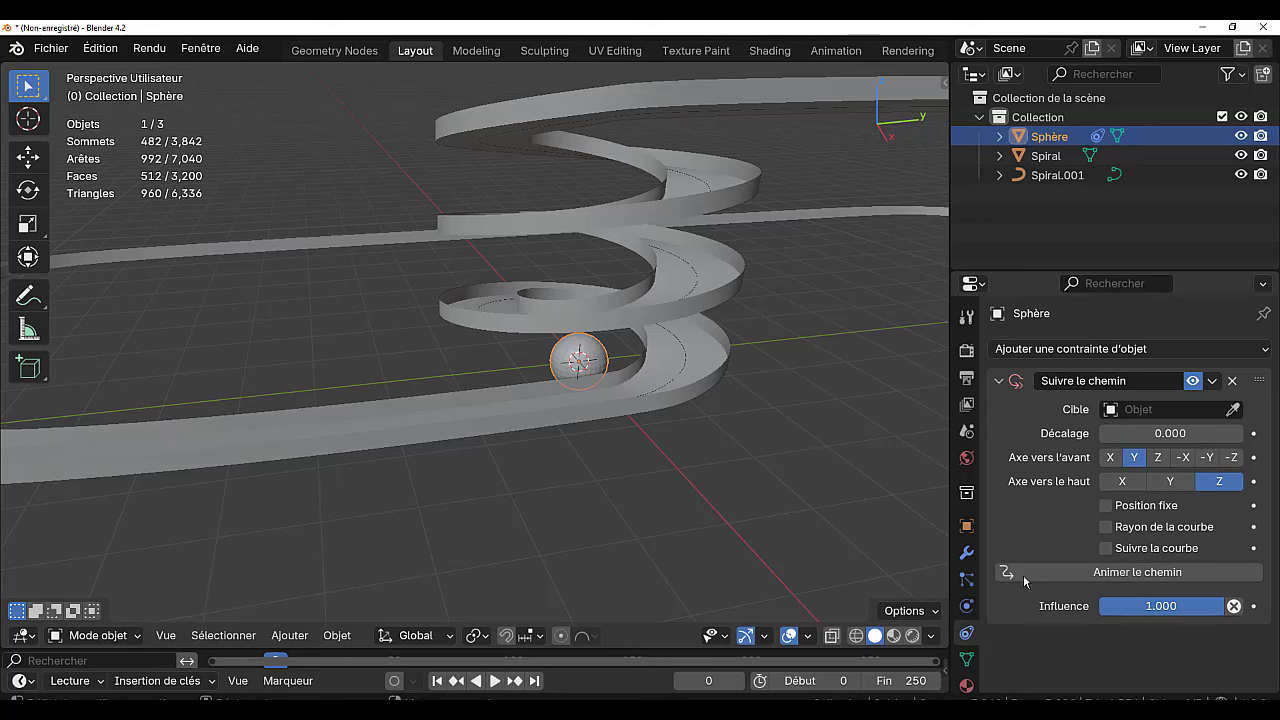
pyautogui.click(1180, 408)
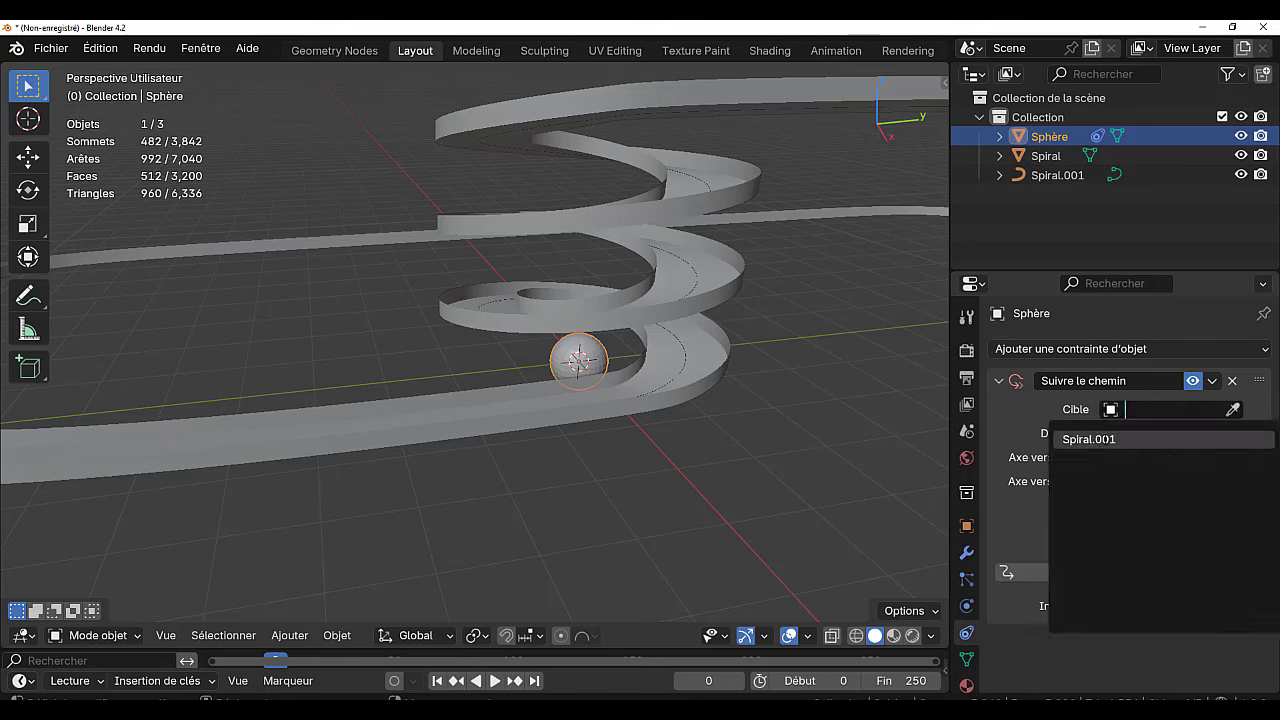
pyautogui.click(1089, 439)
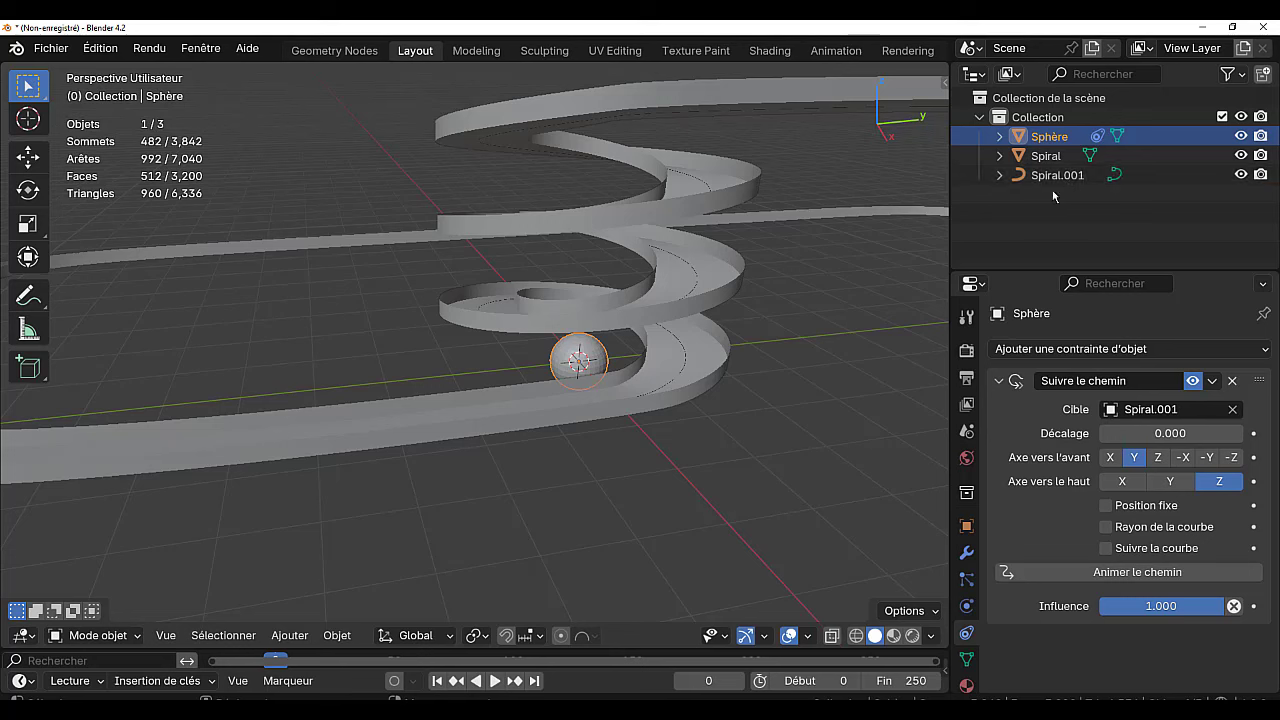
pyautogui.click(1078, 570)
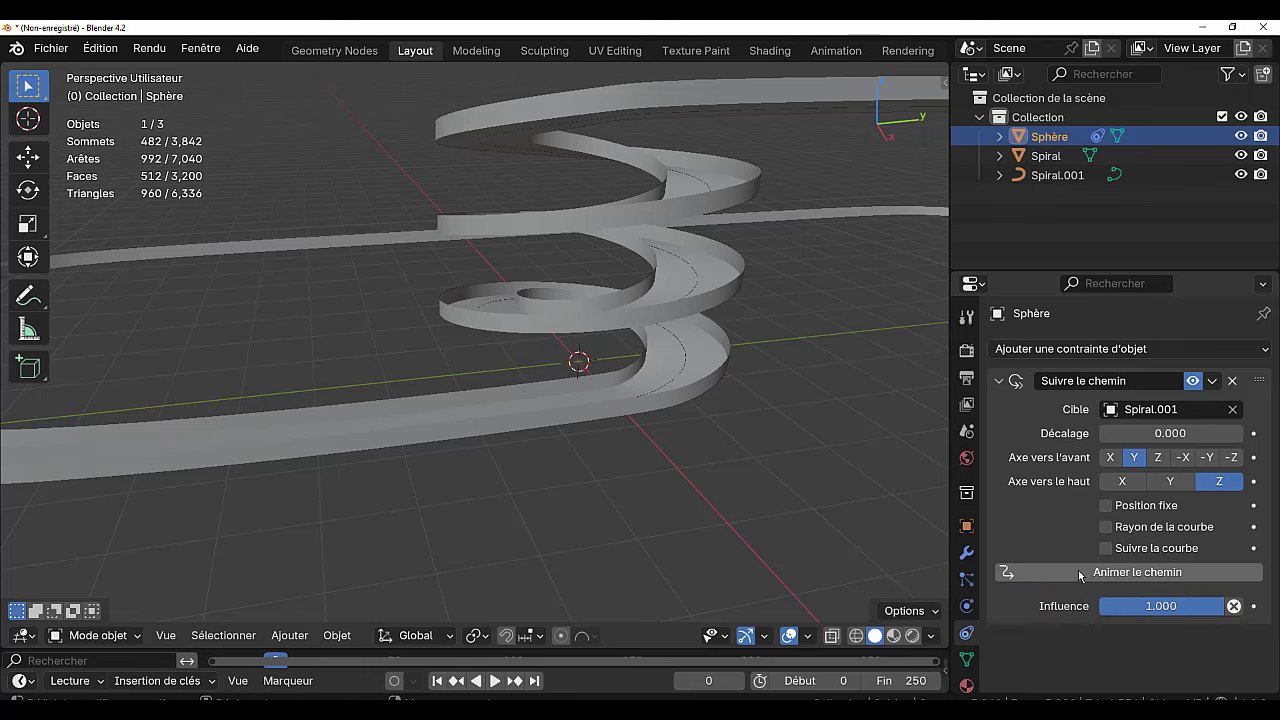
# Enlarge the timeline and scrub from frame 0 to 109 to examine the sphere's travel along the circuit.
pyautogui.scroll(-3, 780, 512)
pyautogui.moveTo(777, 505); pyautogui.dragTo(606, 477, button='middle')
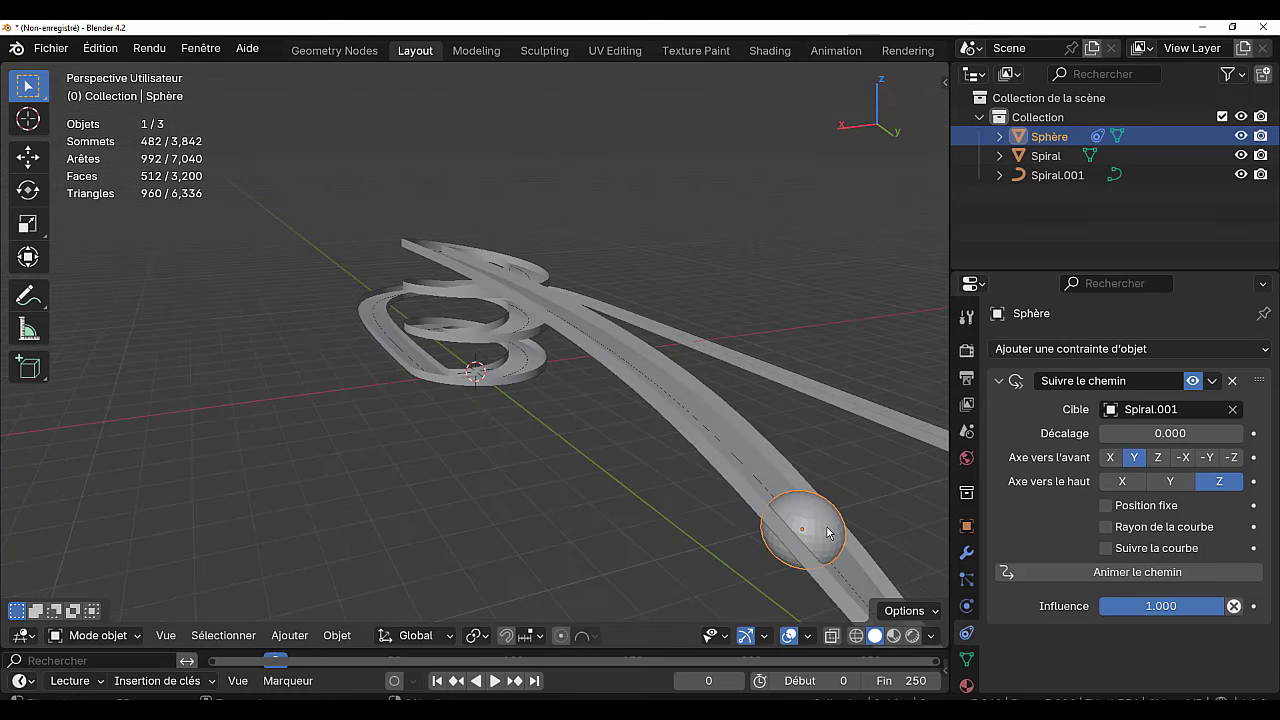
pyautogui.keyDown('shift'); pyautogui.moveTo(660, 532); pyautogui.dragTo(522, 478, button='middle'); pyautogui.keyUp('shift')
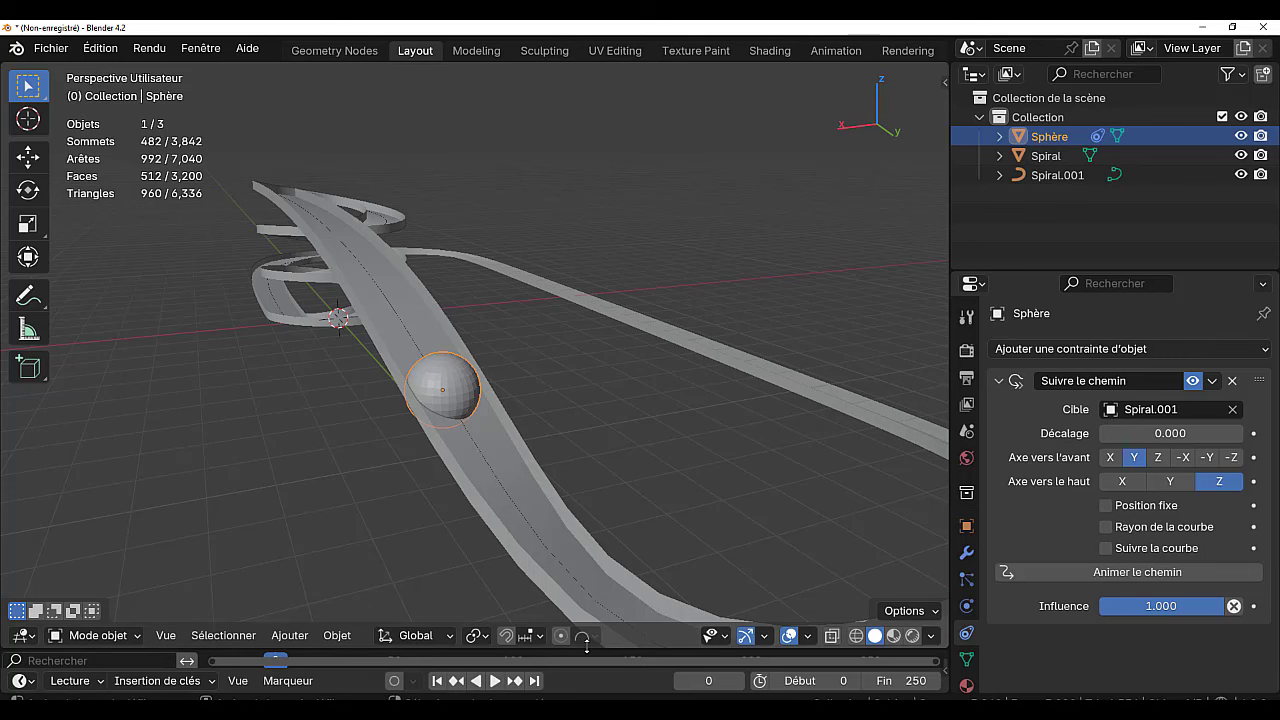
pyautogui.moveTo(608, 649); pyautogui.dragTo(611, 588)
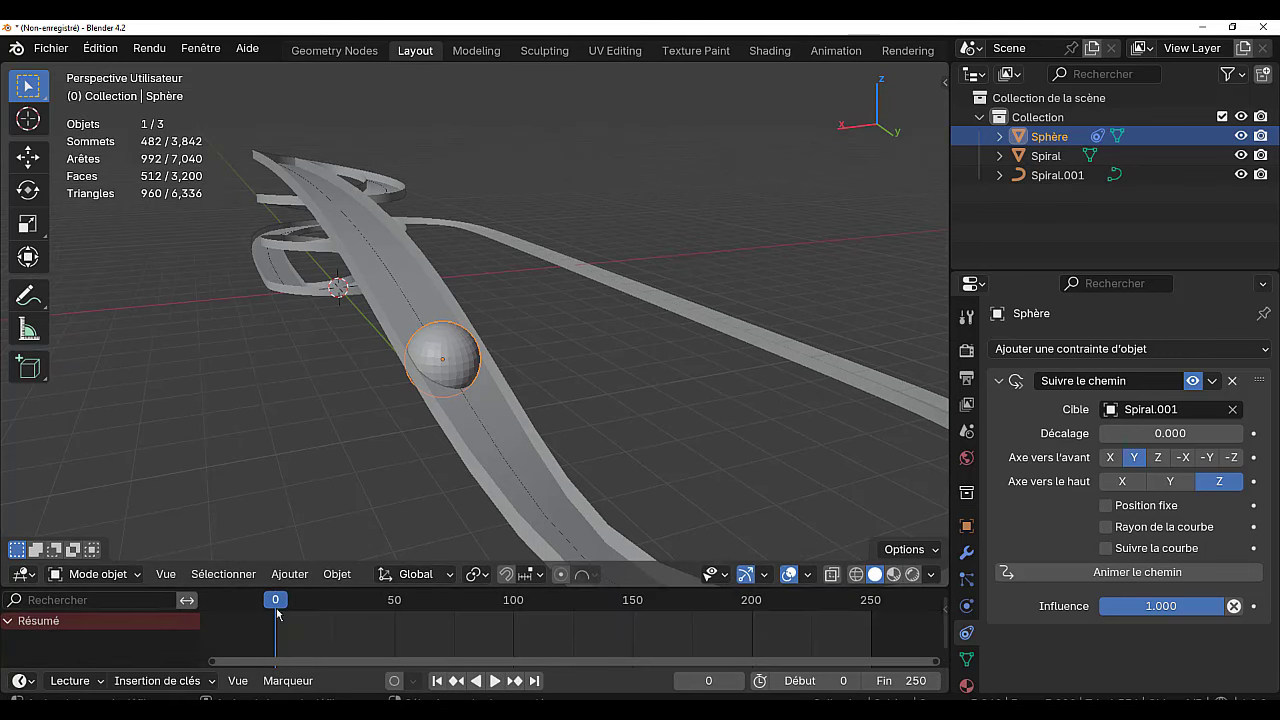
pyautogui.moveTo(273, 600); pyautogui.dragTo(535, 610)
pyautogui.scroll(-4, 310, 521)
pyautogui.scroll(5, 781, 526)
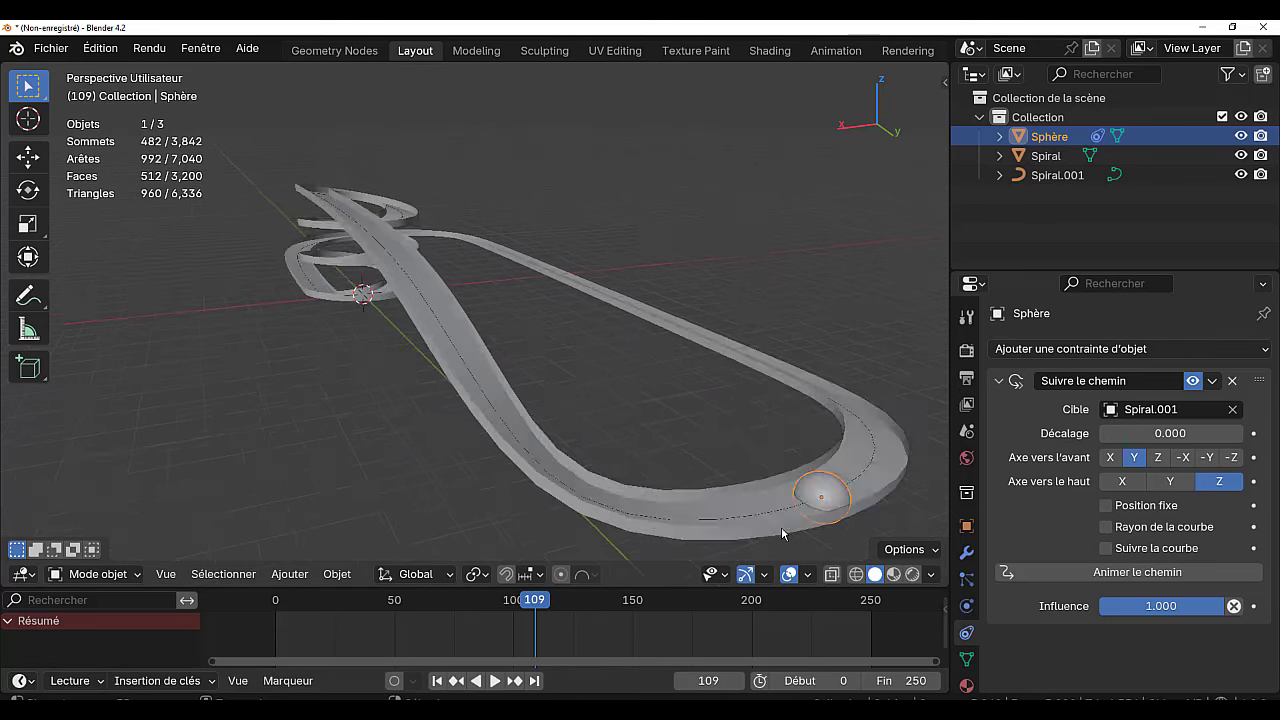
pyautogui.scroll(-5, 781, 526)
# Raise the sphere's mesh about 0.45 m along Z in edit mode so it sits on the road, and return to object mode.
pyautogui.press('Tab')
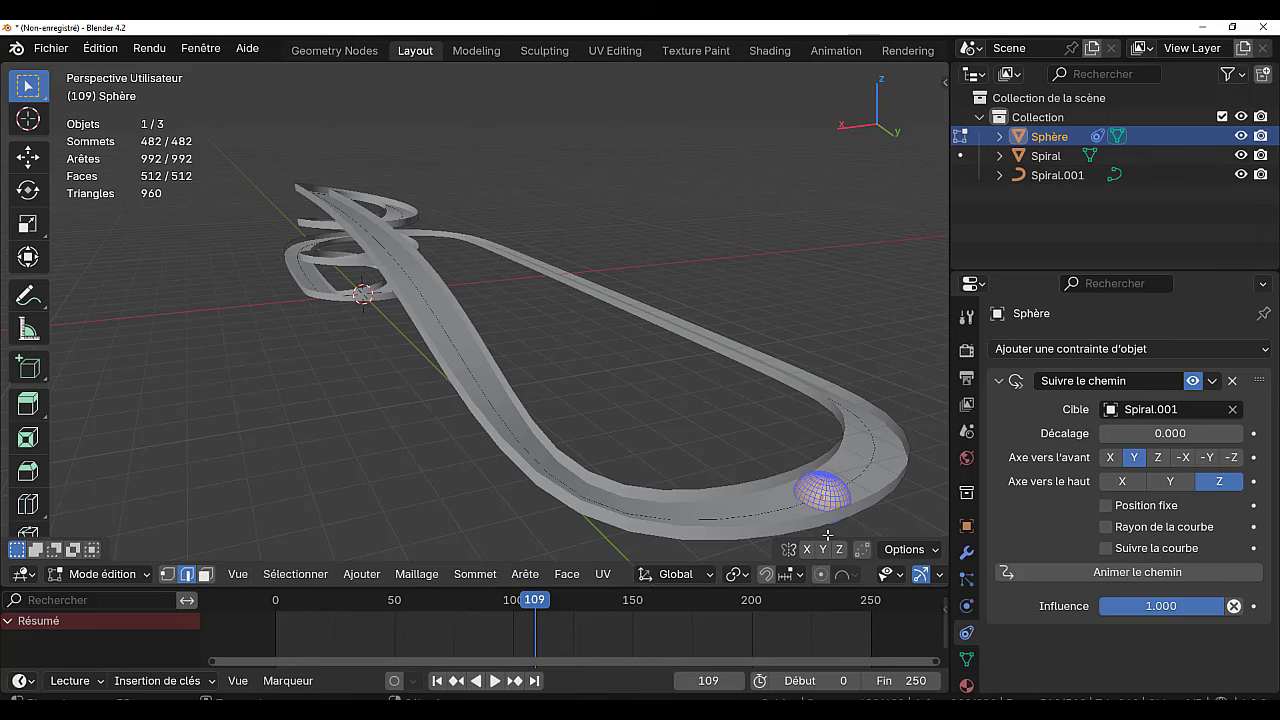
pyautogui.keyDown('shift'); pyautogui.moveTo(820, 536); pyautogui.dragTo(738, 503, button='middle'); pyautogui.keyUp('shift')
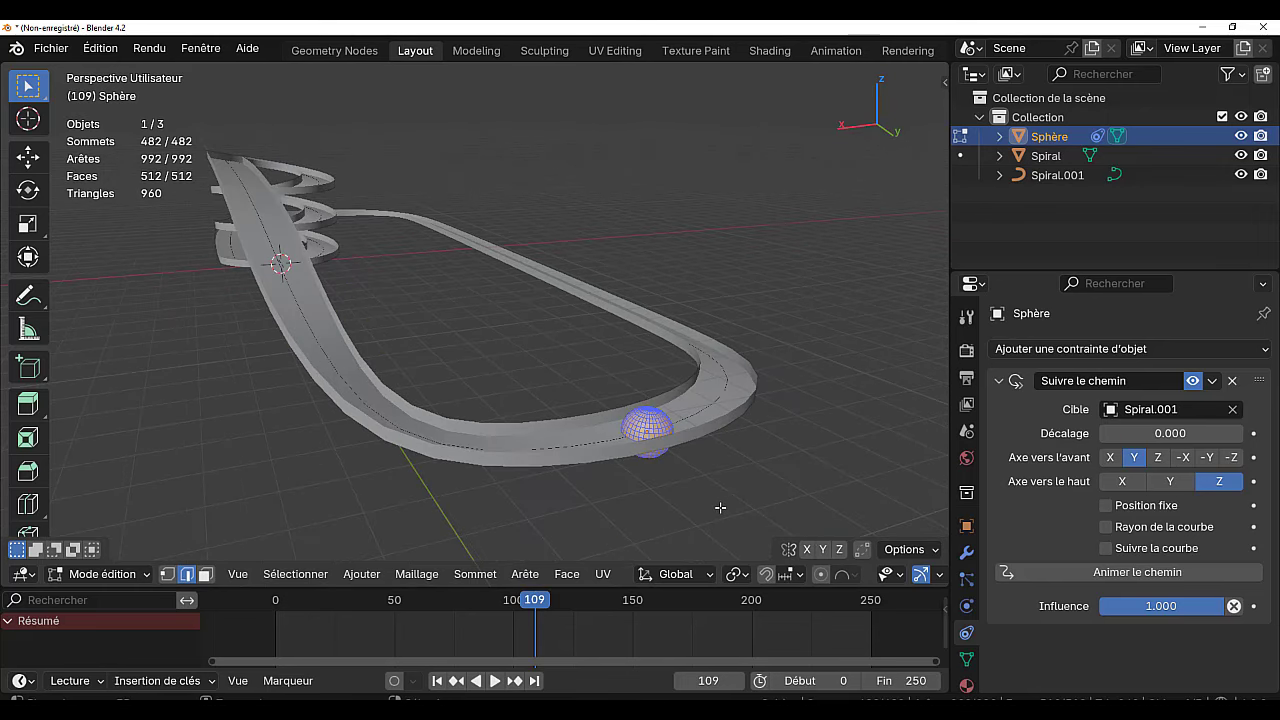
pyautogui.press('g')
pyautogui.press('z')
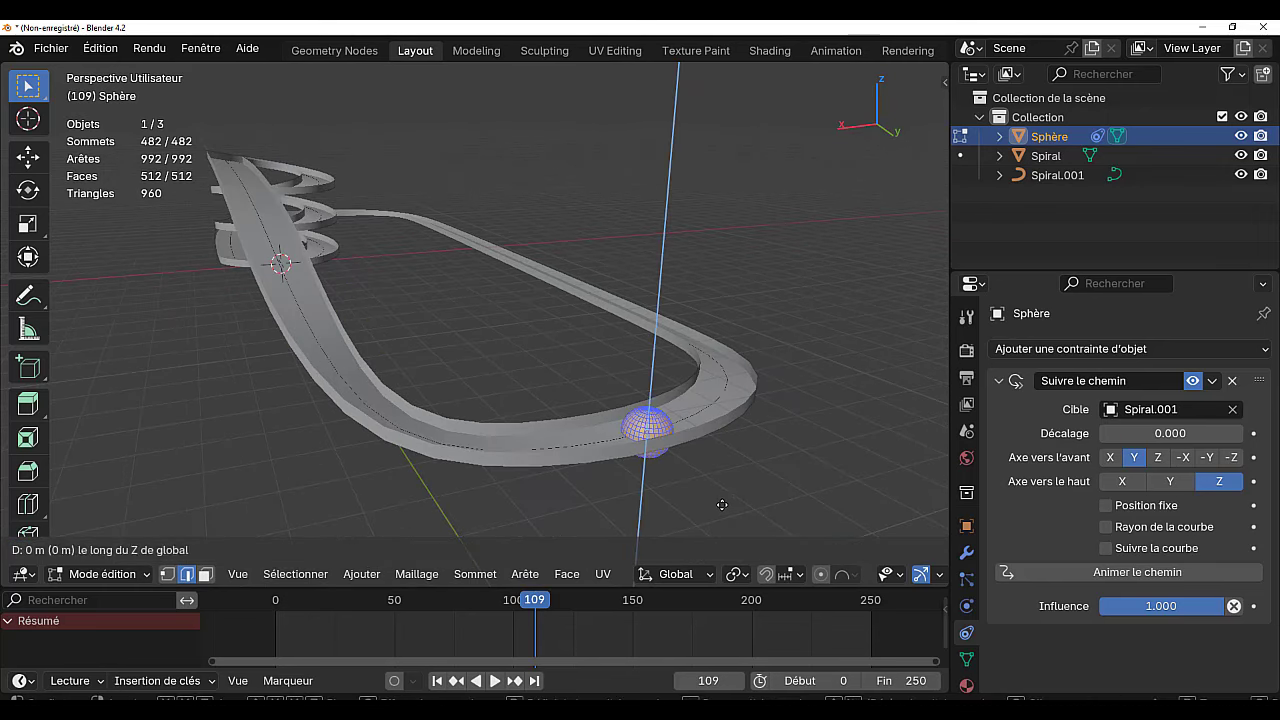
pyautogui.click(722, 490)
pyautogui.moveTo(720, 477)
pyautogui.mouseDown(button='middle')
pyautogui.moveTo(657, 469)
pyautogui.moveTo(720, 485)
pyautogui.mouseUp(button='middle')
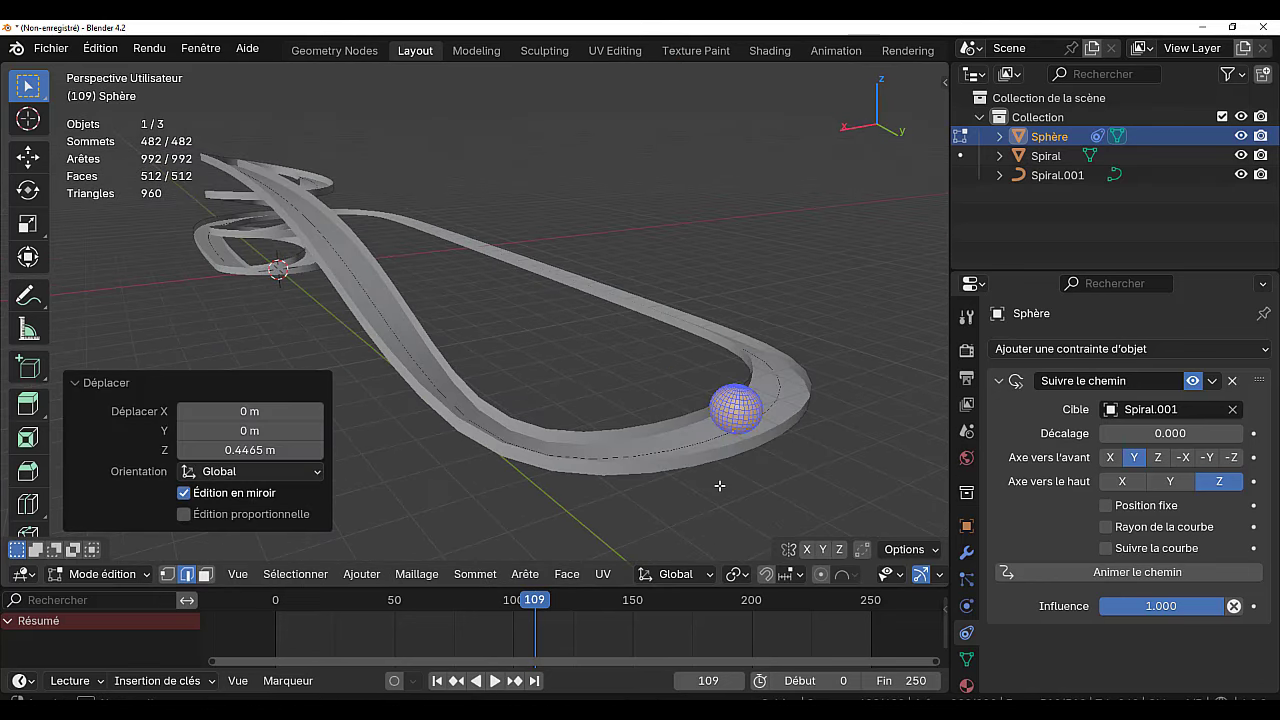
pyautogui.press('Tab')
pyautogui.press('Tab')
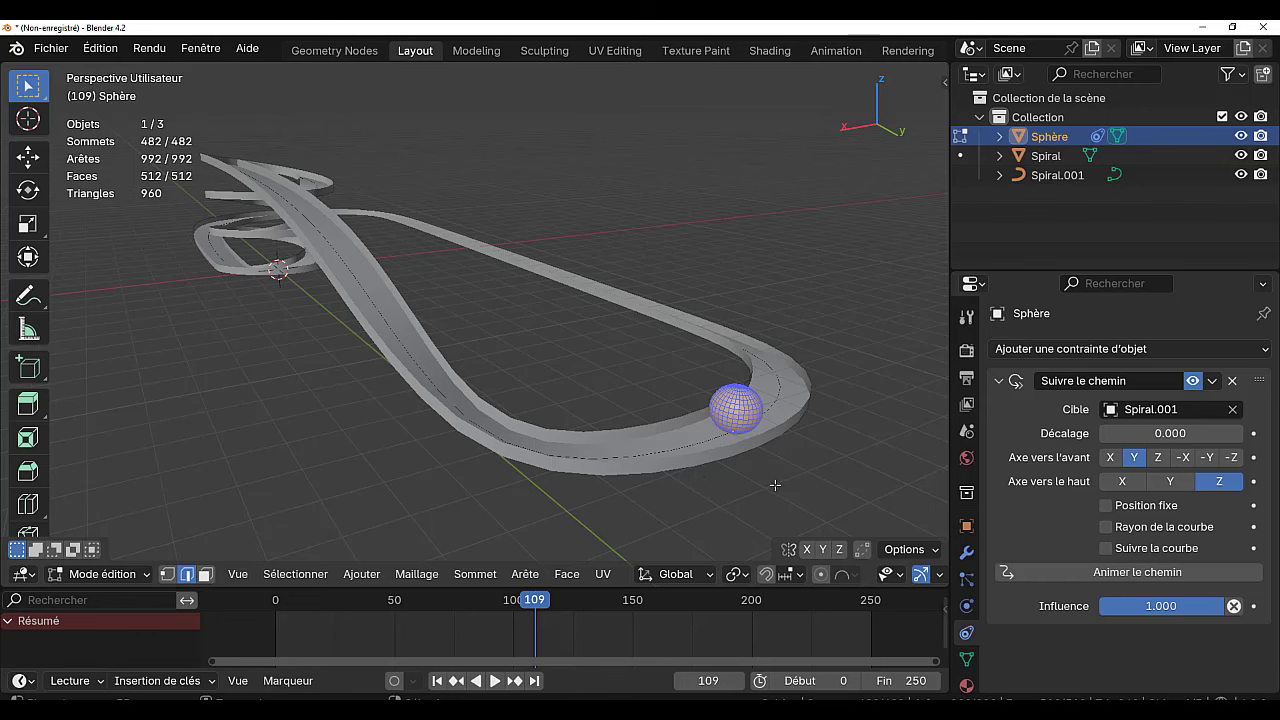
pyautogui.press('Tab')
# Apply auto smooth shading to the sphere and show its modifier settings.
pyautogui.press('q')
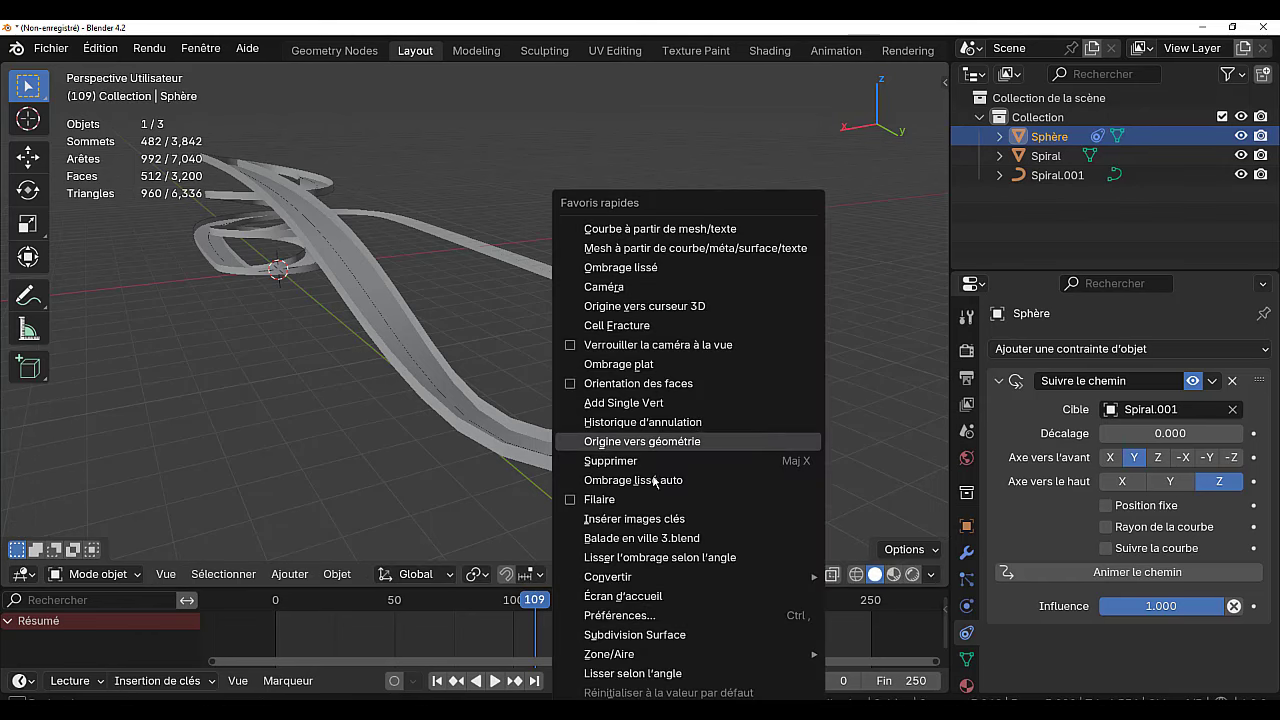
pyautogui.click(638, 481)
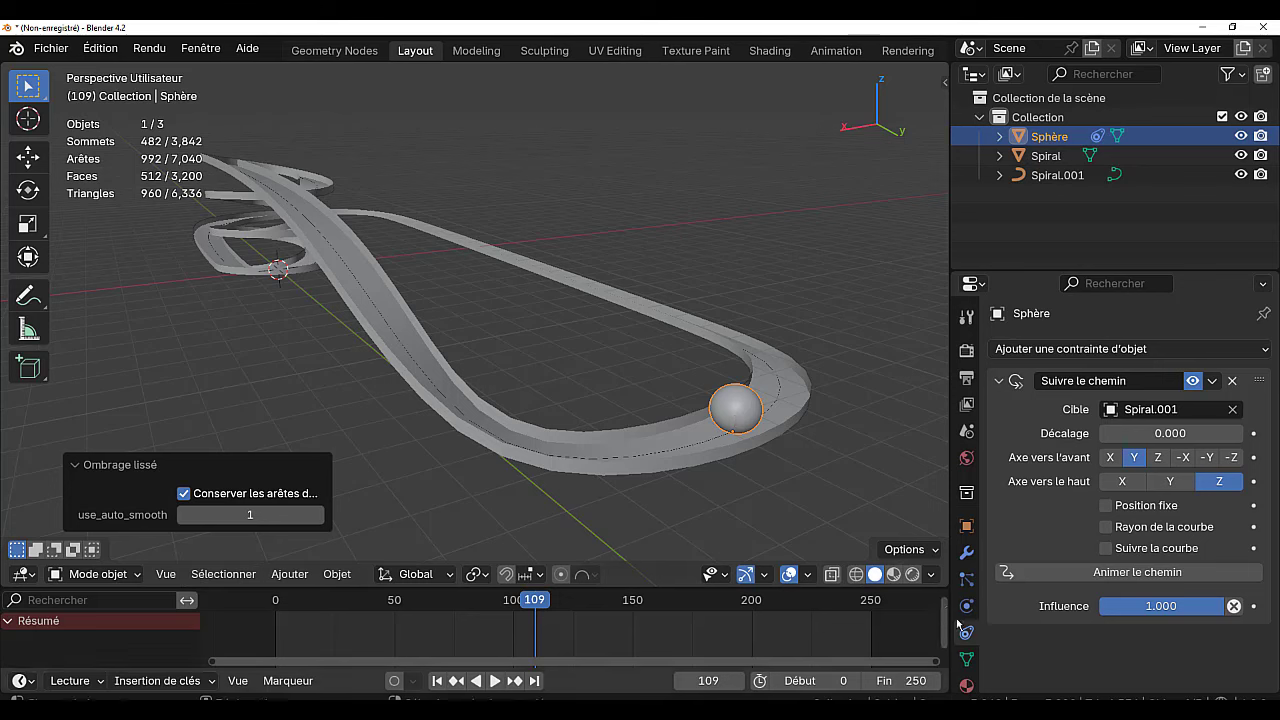
pyautogui.click(966, 552)
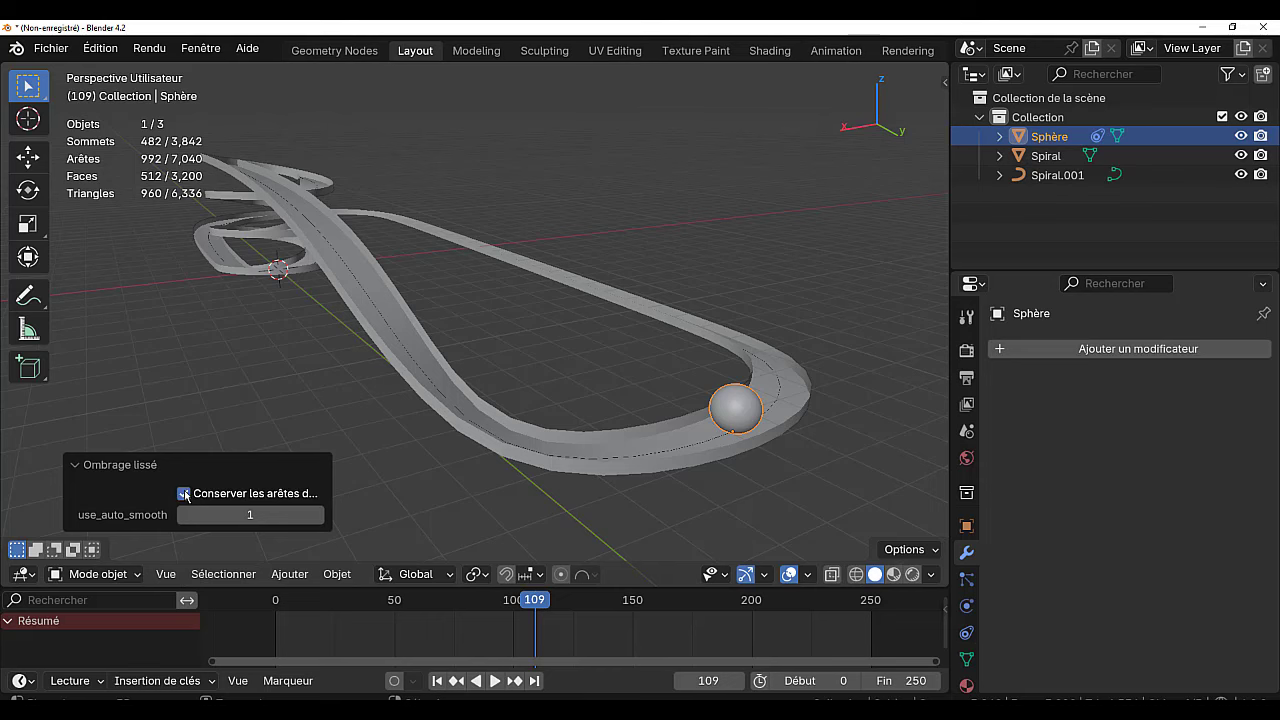
# Turn the smooth shading's keep sharp edges option off and back on to compare the sphere's surface.
pyautogui.scroll(2, 456, 498)
pyautogui.scroll(-1, 463, 498)
pyautogui.keyDown('shift'); pyautogui.moveTo(688, 449); pyautogui.dragTo(622, 439, button='middle'); pyautogui.keyUp('shift')
pyautogui.scroll(2, 615, 445)
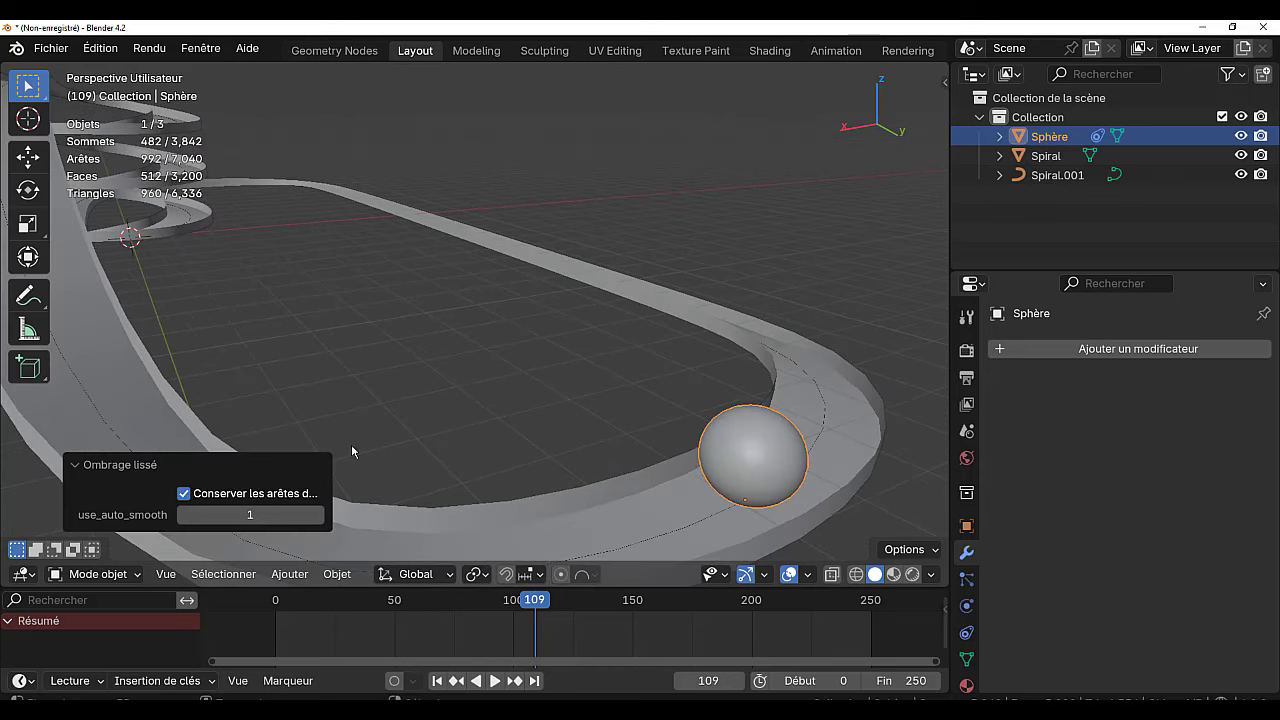
pyautogui.click(184, 493)
pyautogui.click(184, 494)
pyautogui.click(768, 474)
pyautogui.click(768, 474)
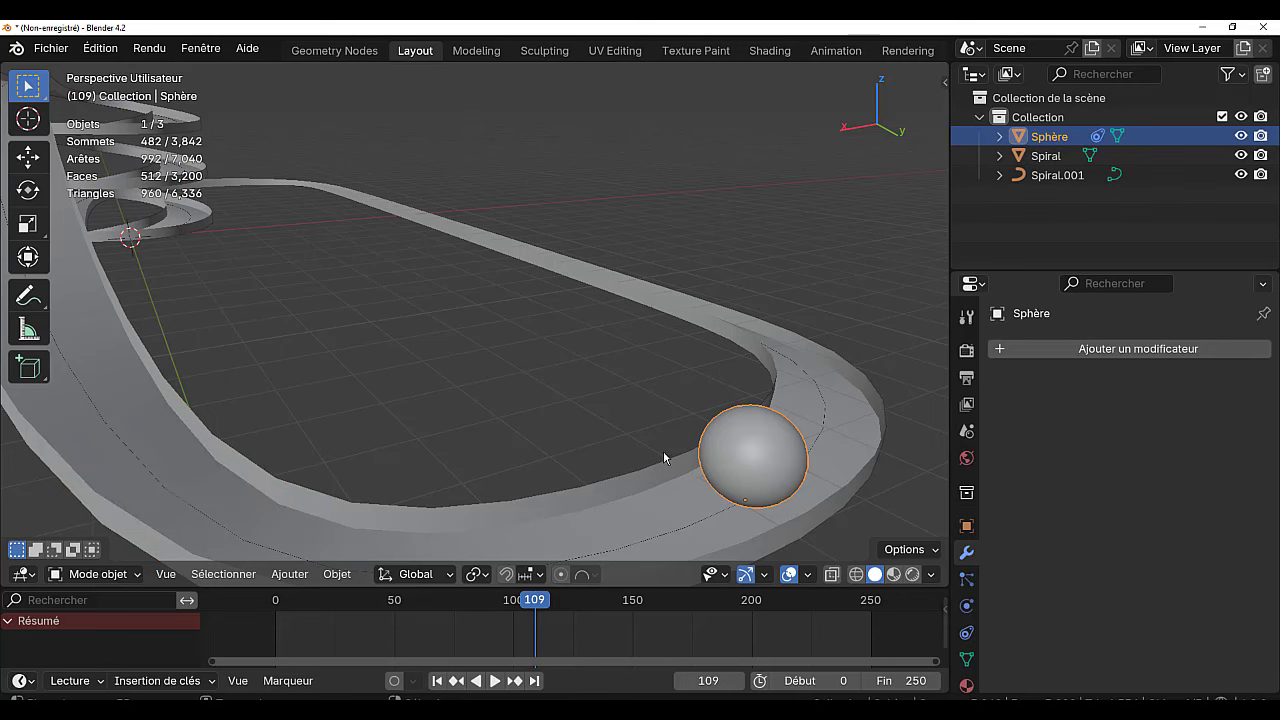
pyautogui.moveTo(562, 451); pyautogui.dragTo(524, 461, button='middle')
pyautogui.scroll(4, 524, 461)
pyautogui.scroll(-4, 524, 457)
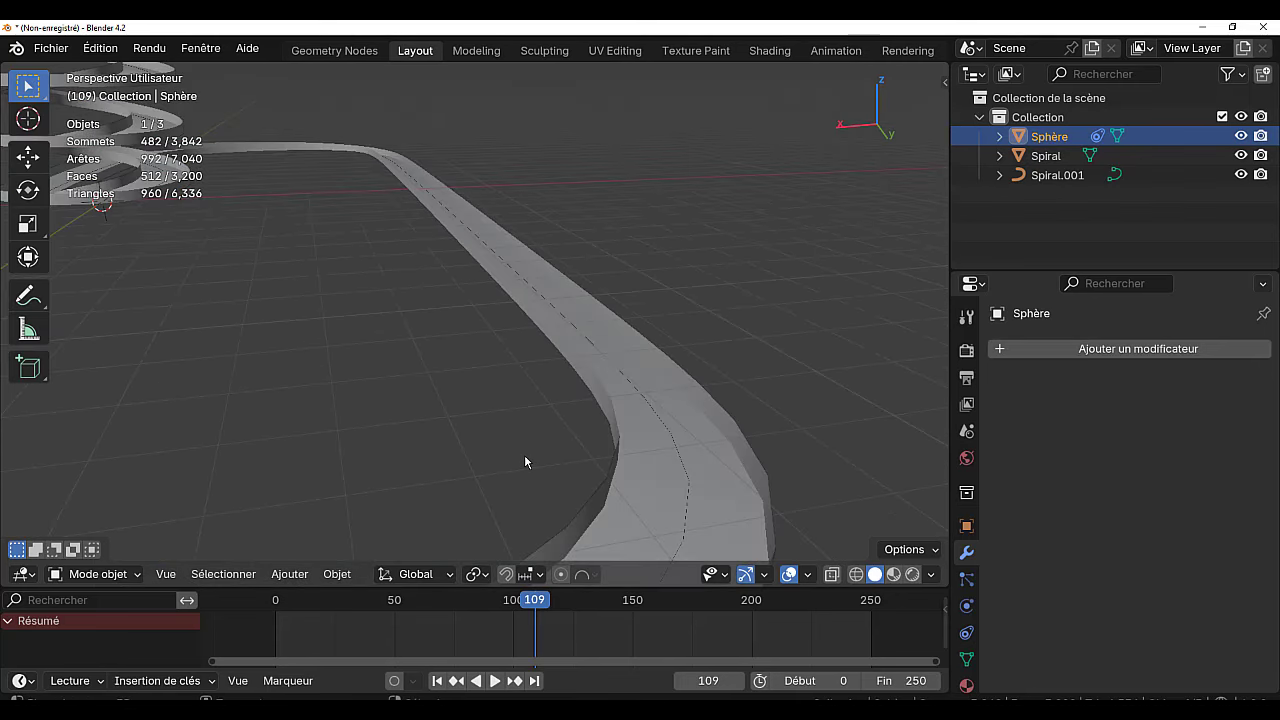
pyautogui.scroll(1, 461, 468)
pyautogui.scroll(-1, 485, 457)
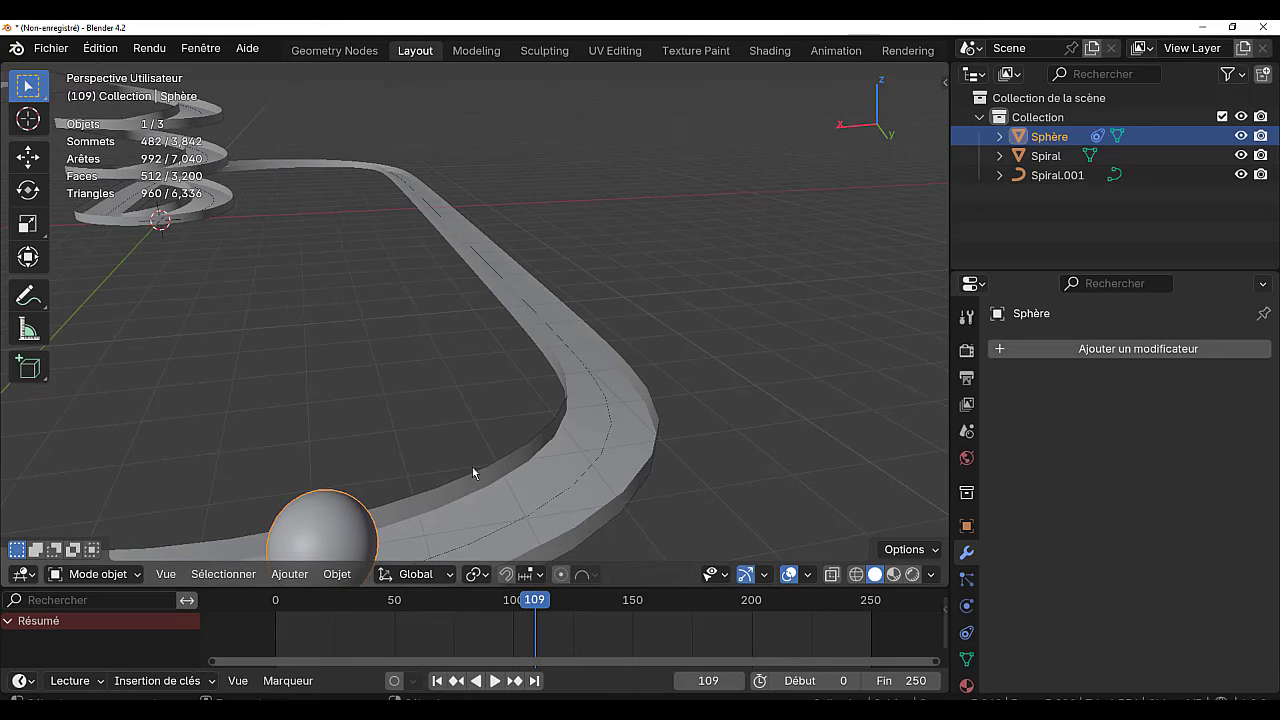
pyautogui.keyDown('shift'); pyautogui.moveTo(474, 470); pyautogui.dragTo(541, 424, button='middle'); pyautogui.keyUp('shift')
pyautogui.scroll(6, 601, 425)
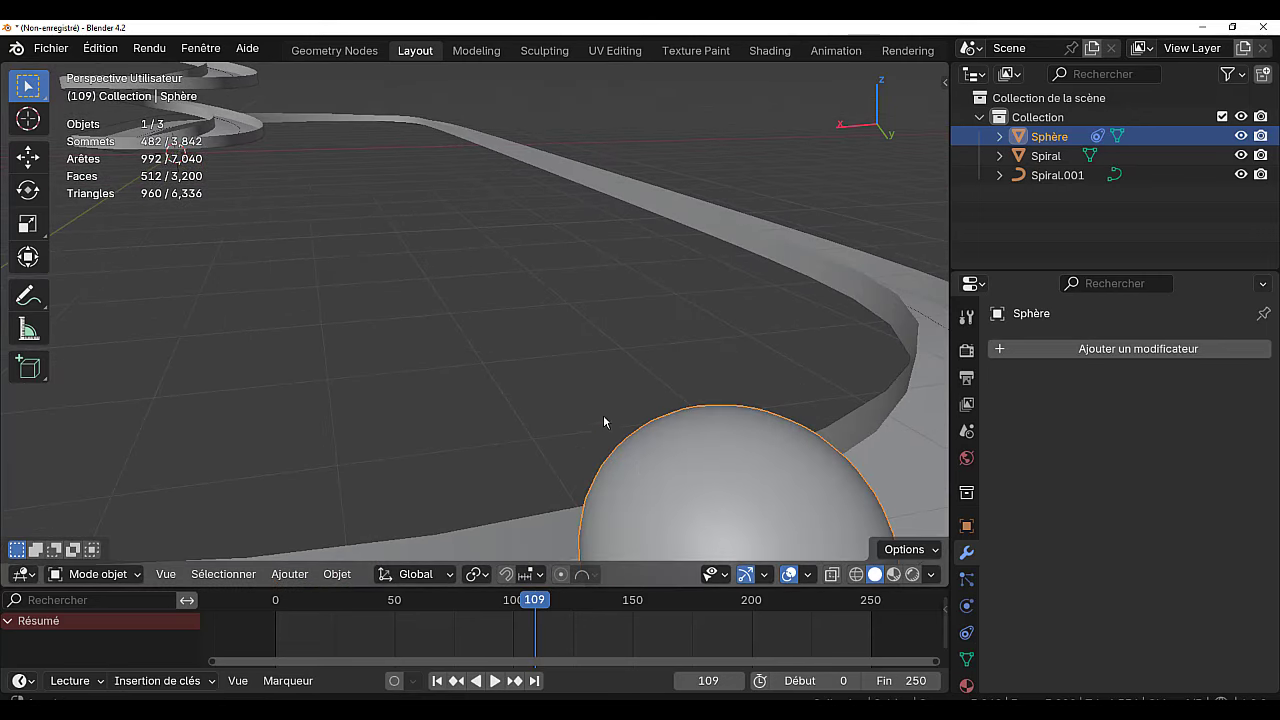
# Switch the sphere in and out of edit mode and examine its smoothed surface and position on the road.
pyautogui.scroll(-2, 603, 424)
pyautogui.press('Tab')
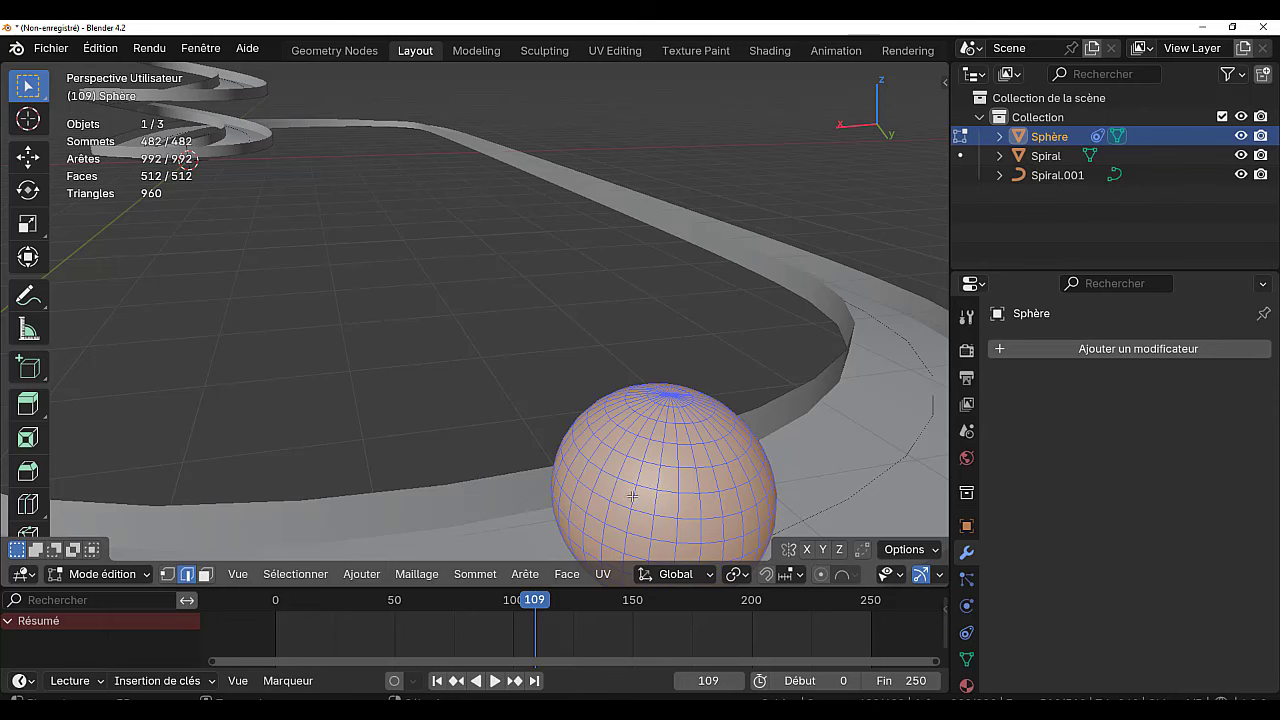
pyautogui.press('Tab')
pyautogui.press('Tab')
pyautogui.press('Tab')
pyautogui.scroll(-5, 701, 464)
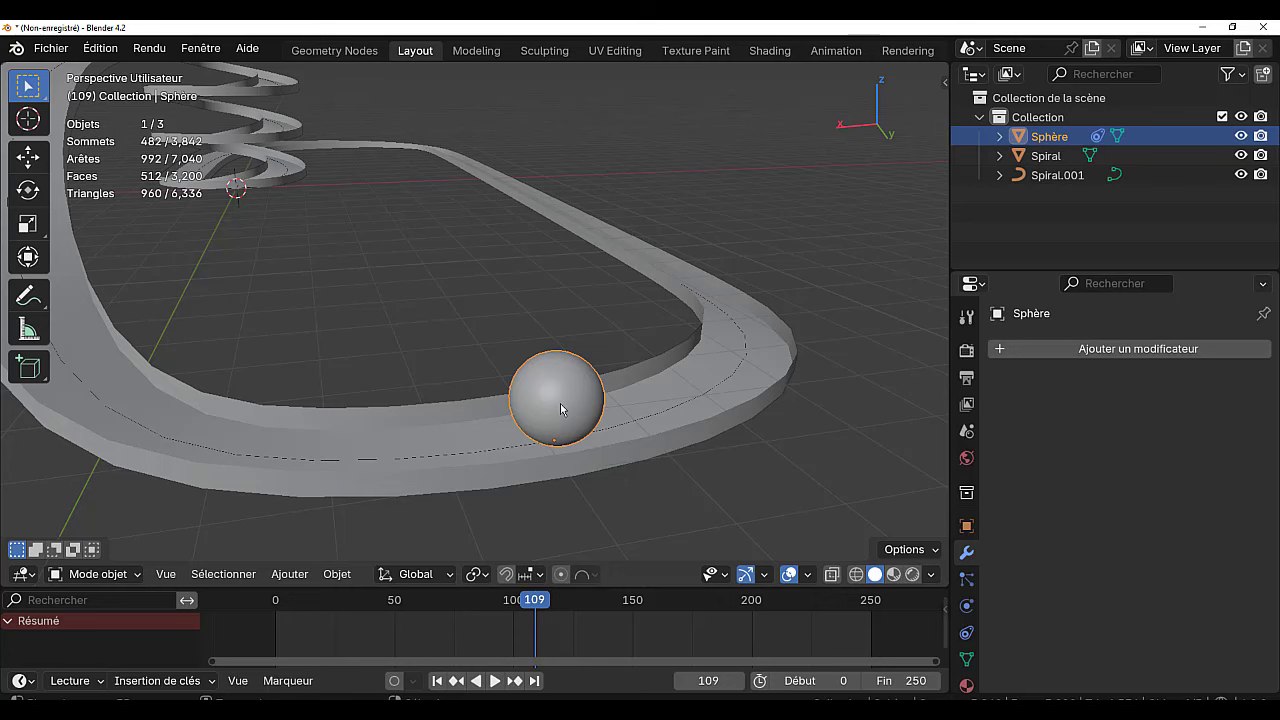
pyautogui.scroll(-3, 565, 447)
pyautogui.moveTo(565, 447); pyautogui.dragTo(629, 462, button='middle')
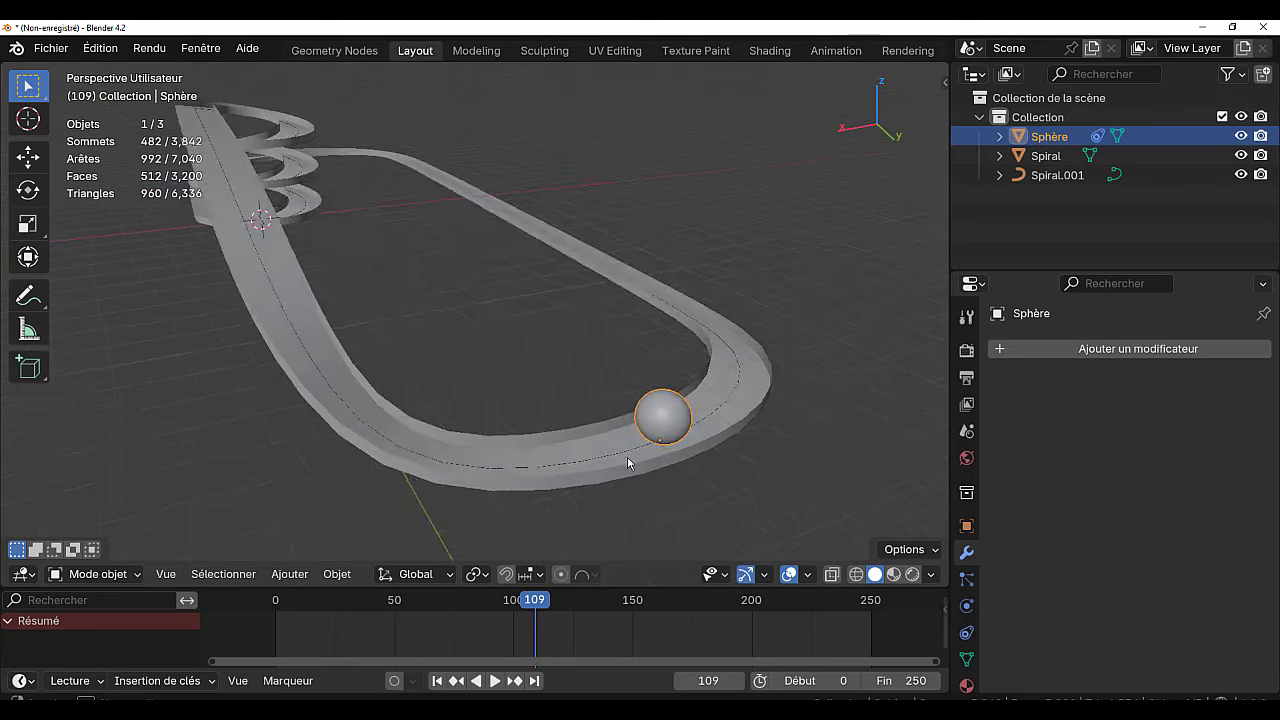
pyautogui.scroll(-6, 657, 413)
pyautogui.scroll(6, 560, 428)
# Select the road mesh and play the animation to examine the sphere's travel around the circuit and spiral.
pyautogui.click(662, 418)
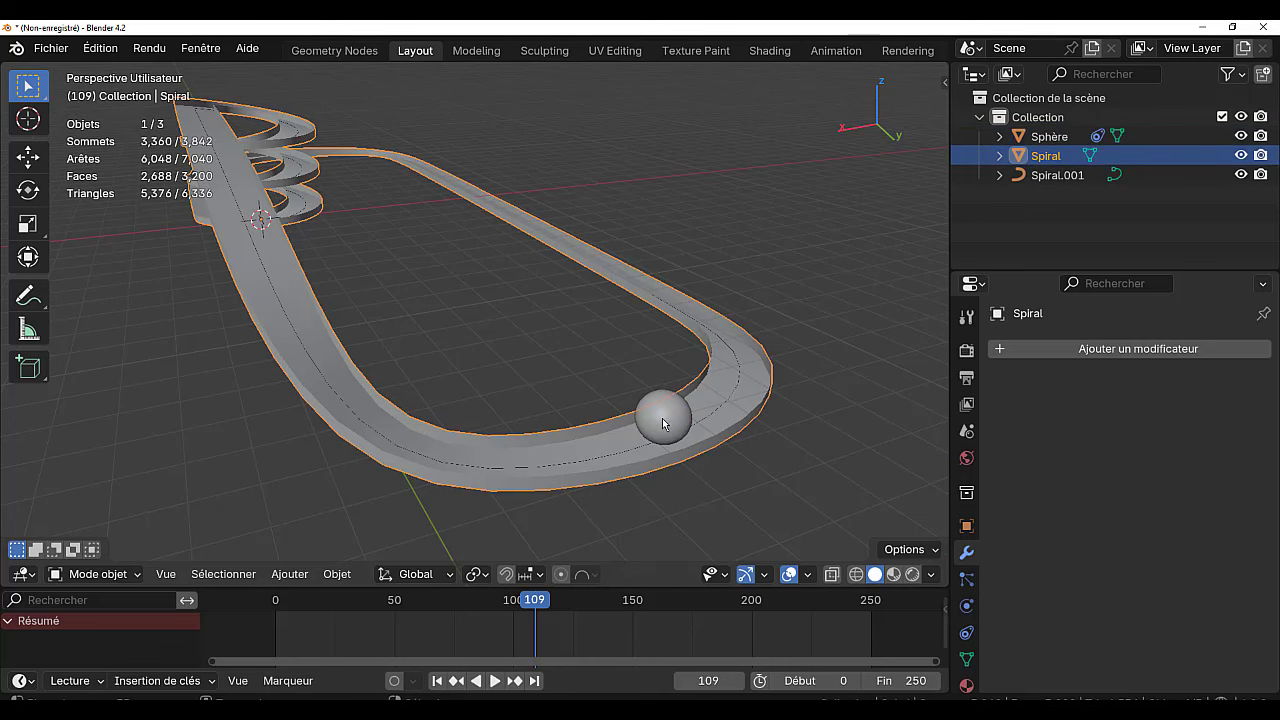
pyautogui.press('Tab')
pyautogui.press('Tab')
pyautogui.click(495, 683)
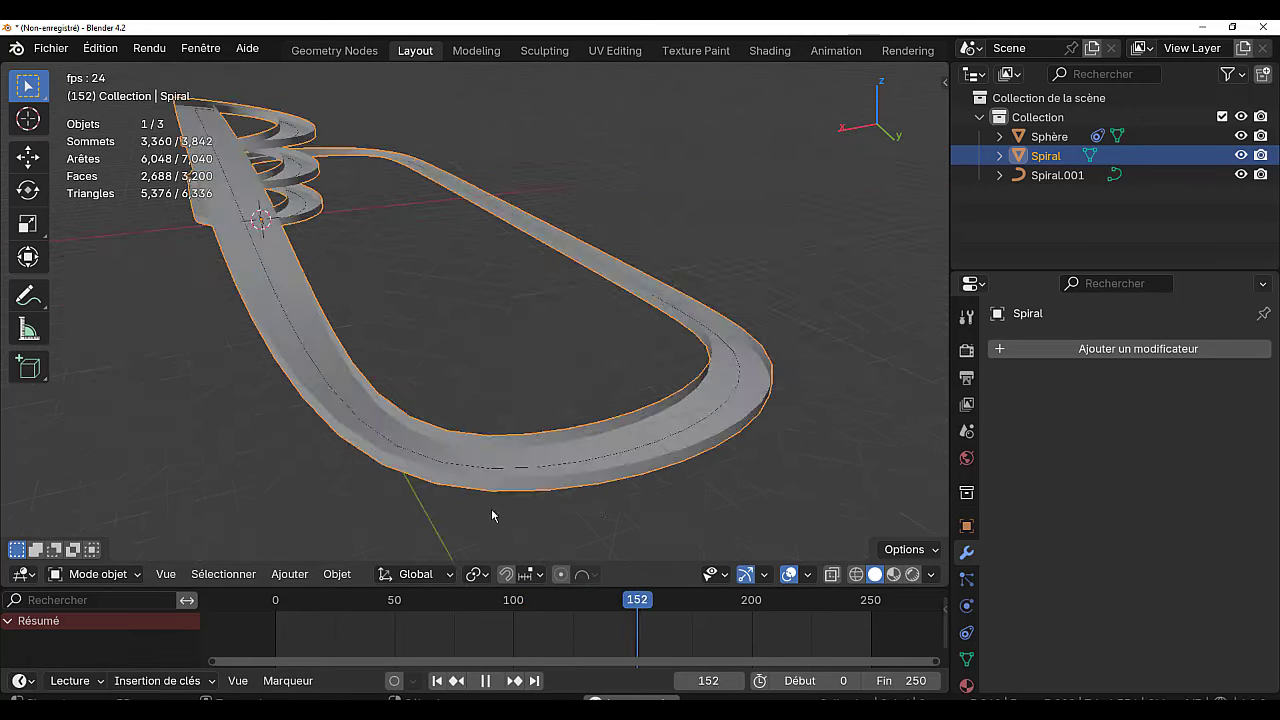
pyautogui.moveTo(491, 508); pyautogui.dragTo(673, 504, button='middle')
pyautogui.scroll(3, 673, 504)
pyautogui.scroll(1, 673, 510)
pyautogui.scroll(-7, 685, 457)
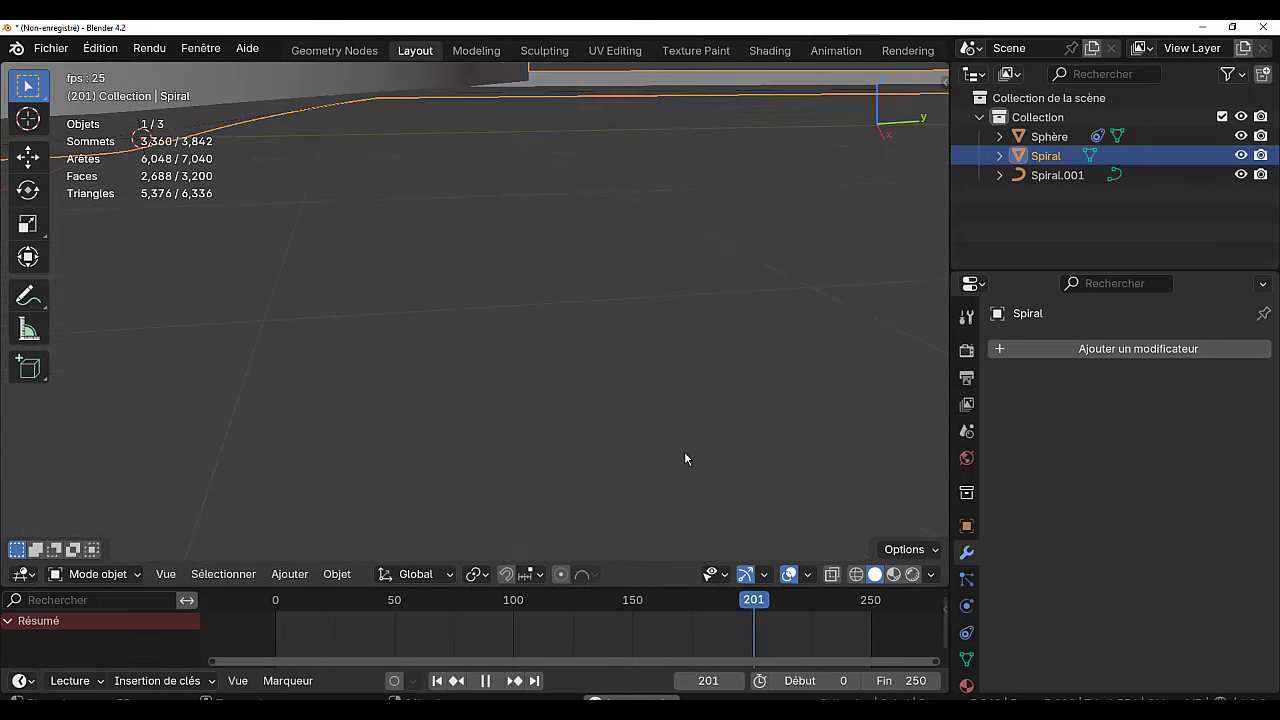
pyautogui.scroll(-5, 678, 448)
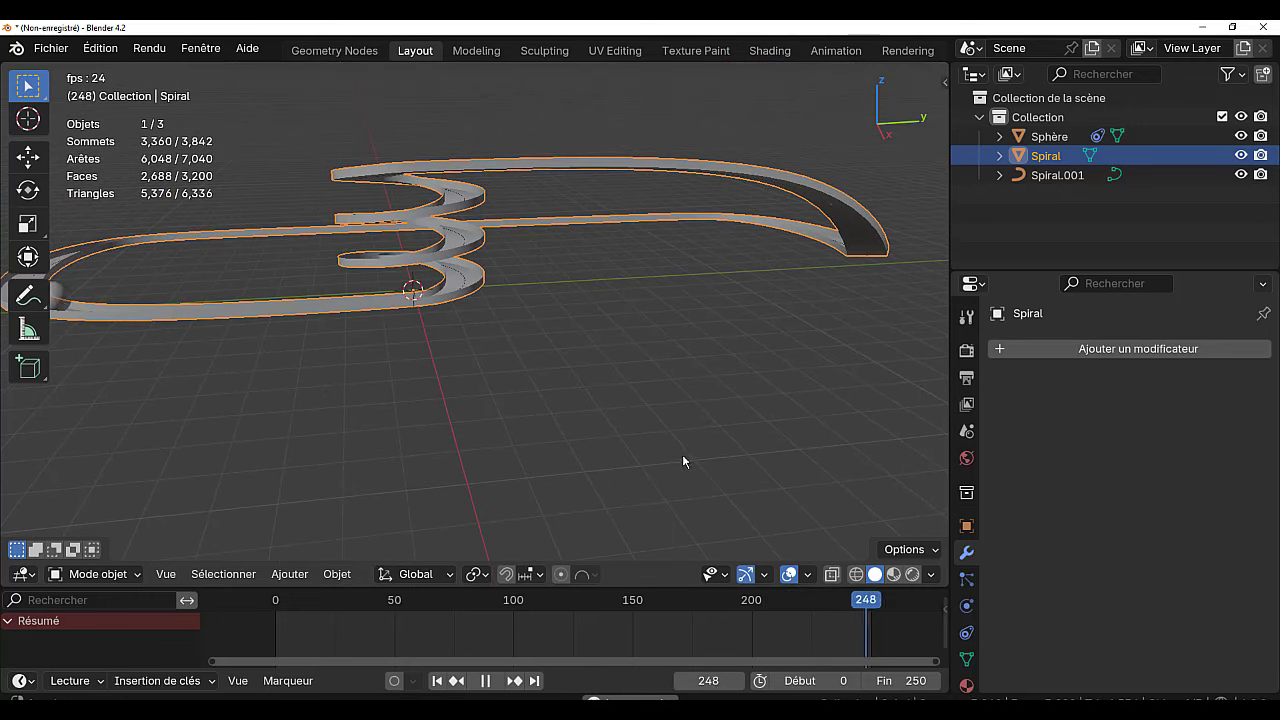
pyautogui.moveTo(682, 454); pyautogui.dragTo(710, 463, button='middle')
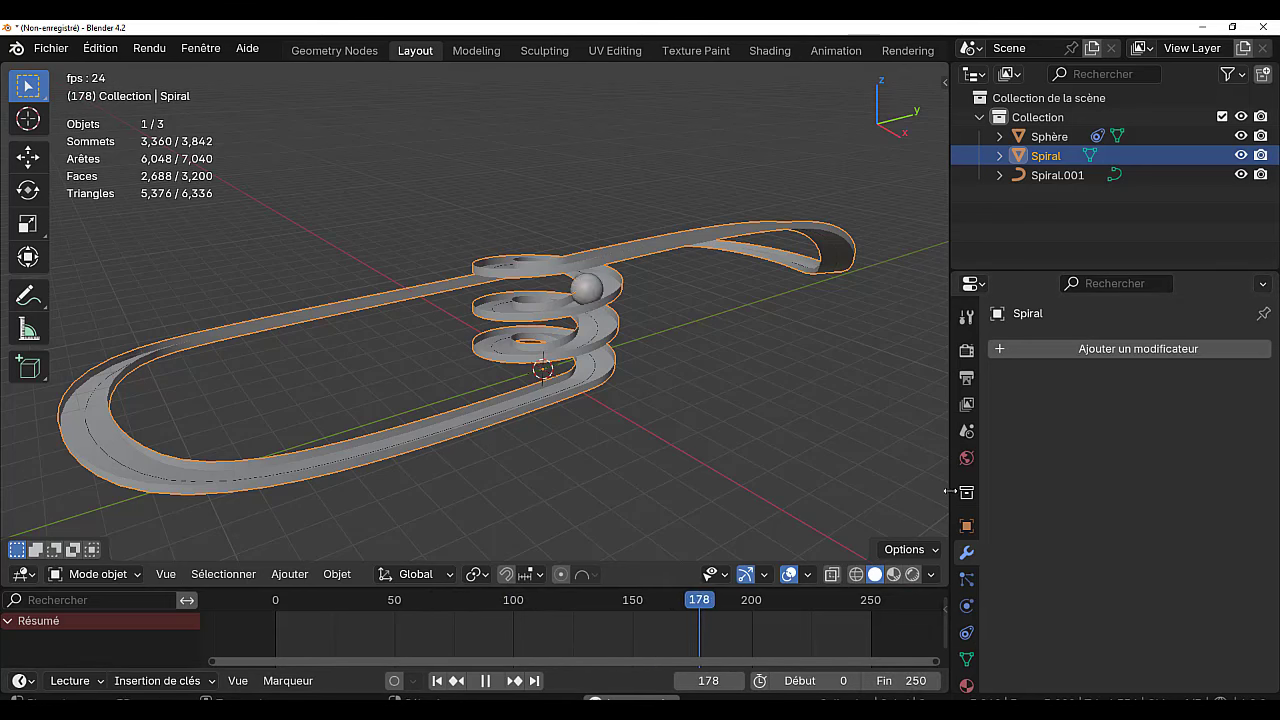
# Select the centre line curve Spiral.001 and expand its path animation settings.
pyautogui.click(1045, 175)
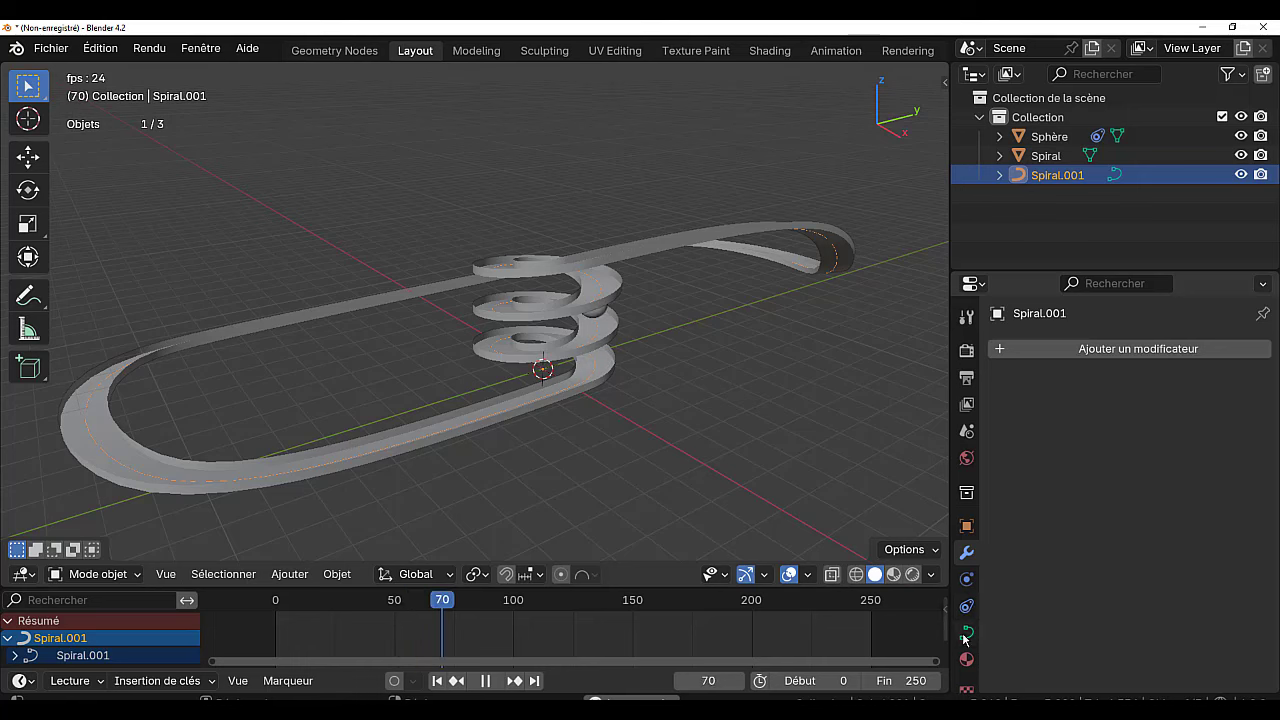
pyautogui.click(966, 632)
pyautogui.scroll(-5, 1057, 581)
pyautogui.scroll(1, 1057, 579)
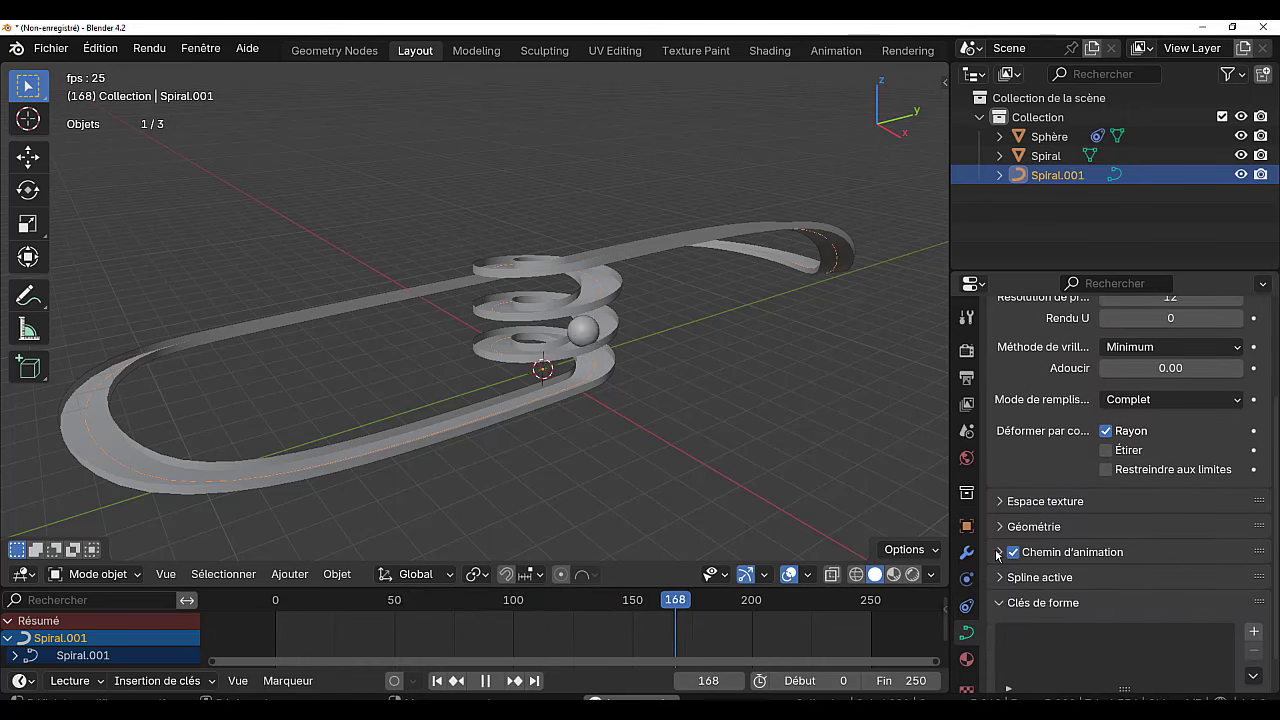
pyautogui.click(1115, 554)
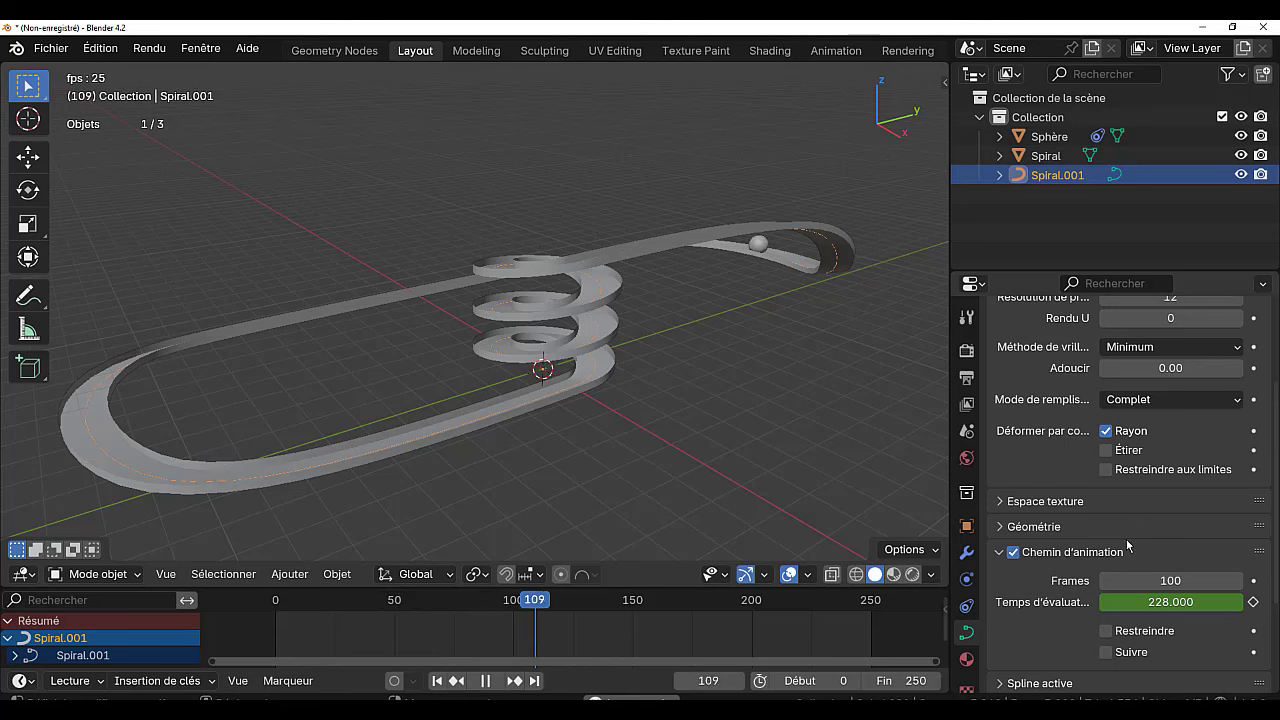
# Set the scene's end frame to 100 and watch the sphere's playback around the circuit.
pyautogui.click(912, 680)
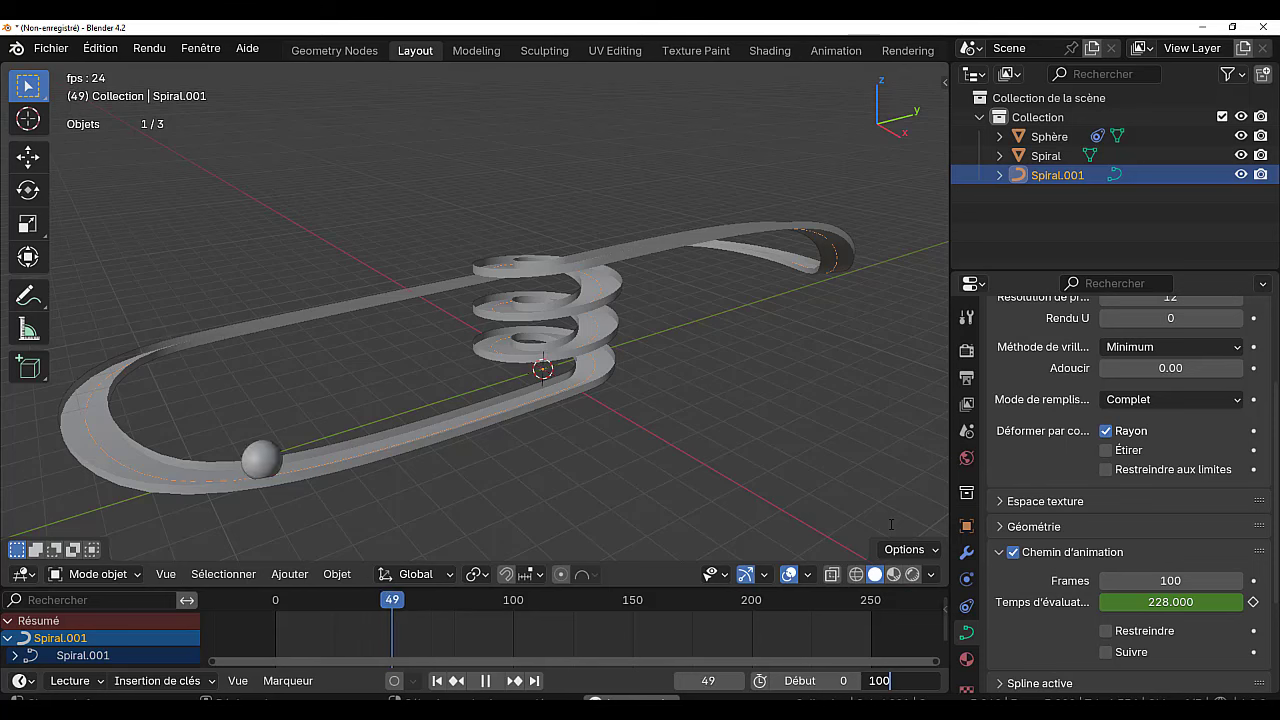
pyautogui.press('Return')
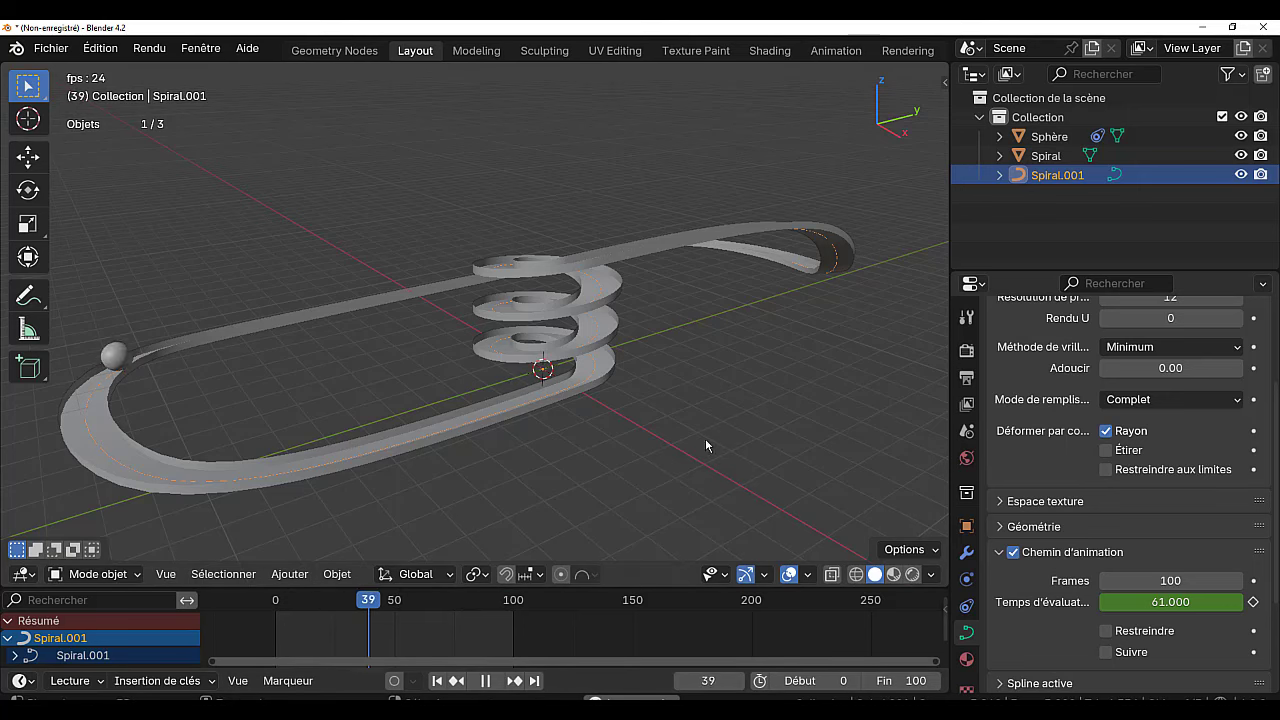
pyautogui.moveTo(756, 429); pyautogui.dragTo(644, 432, button='middle')
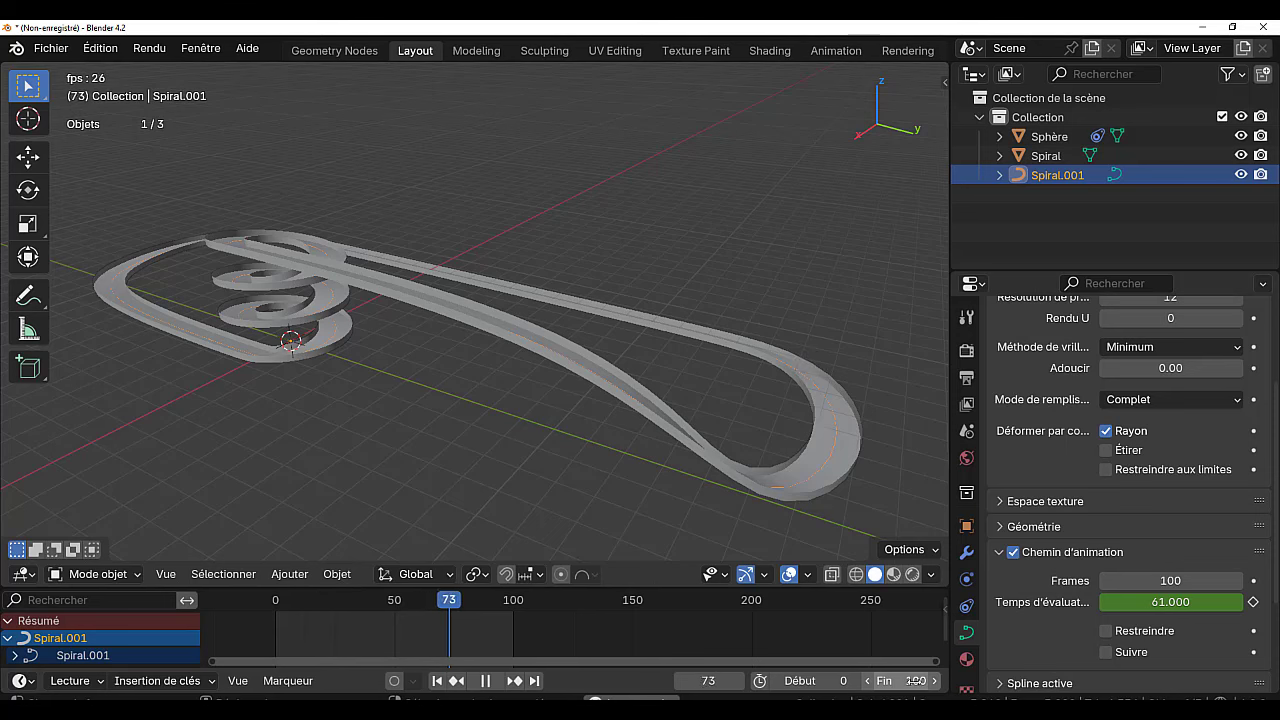
# Try an end frame of 300 for the scene and set it back to 250.
pyautogui.click(912, 681)
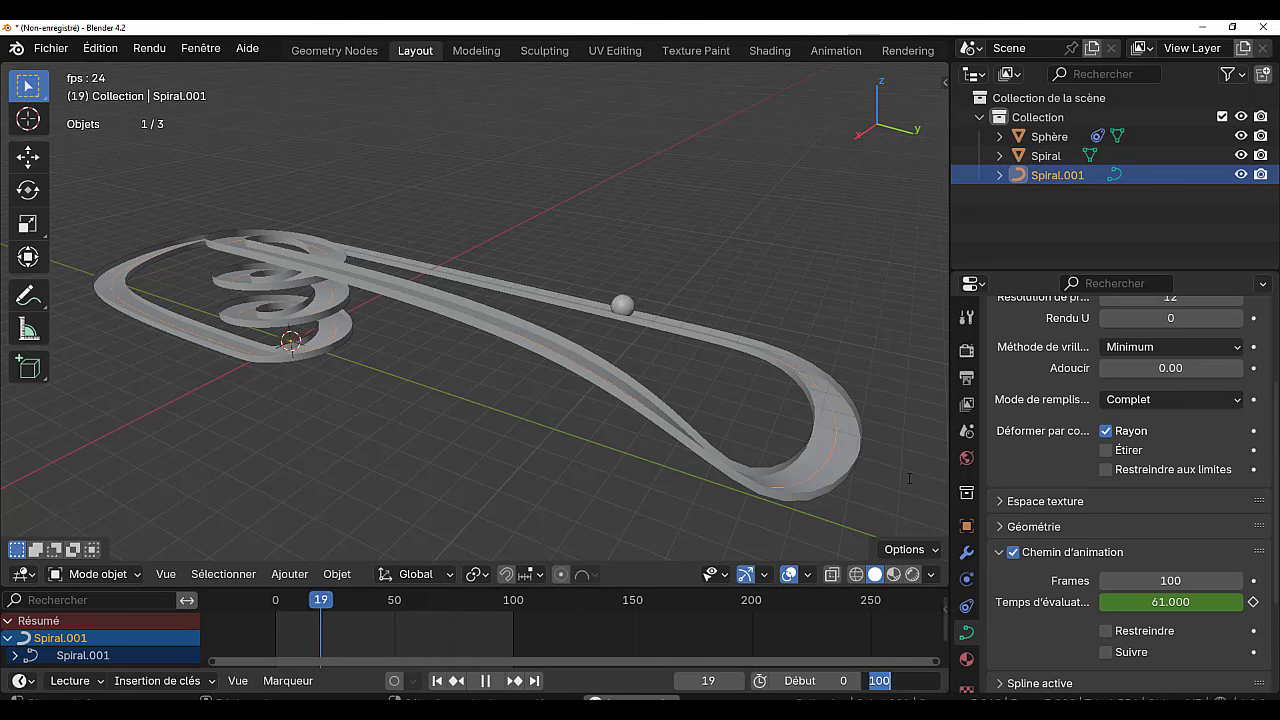
pyautogui.write('300')
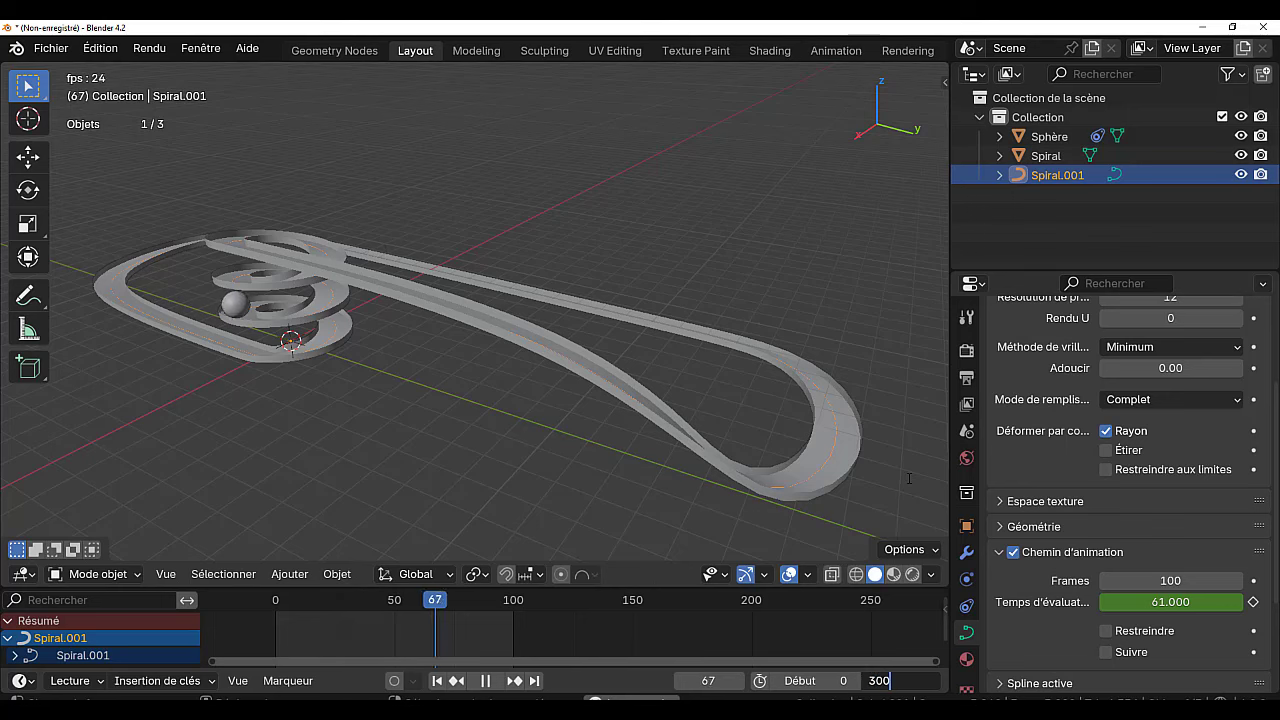
pyautogui.press('Return')
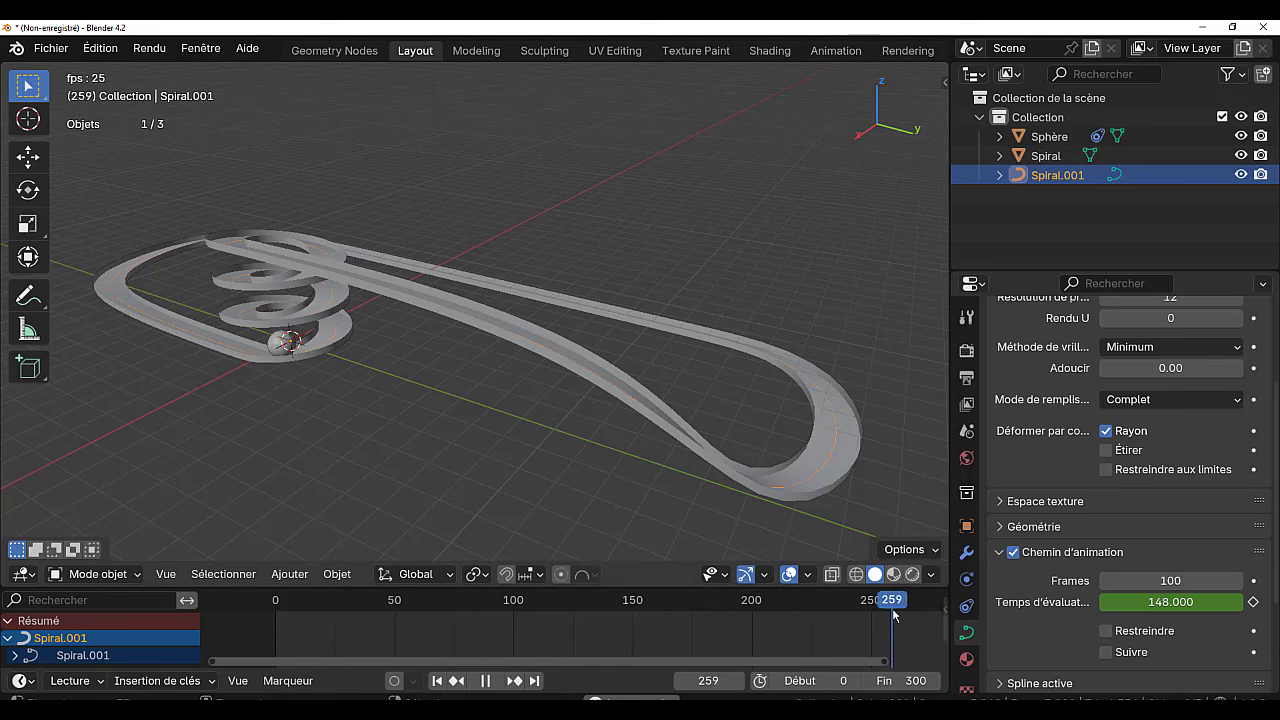
pyautogui.click(906, 680)
pyautogui.write('250')
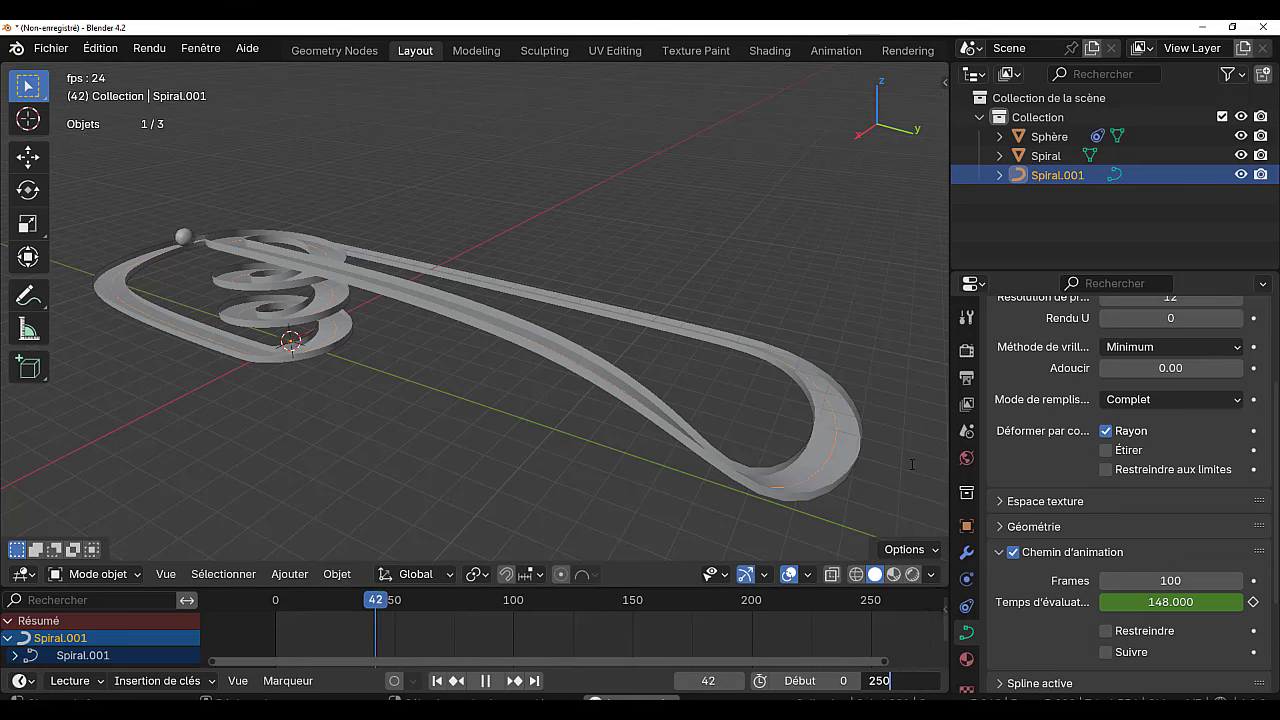
pyautogui.press('Return')
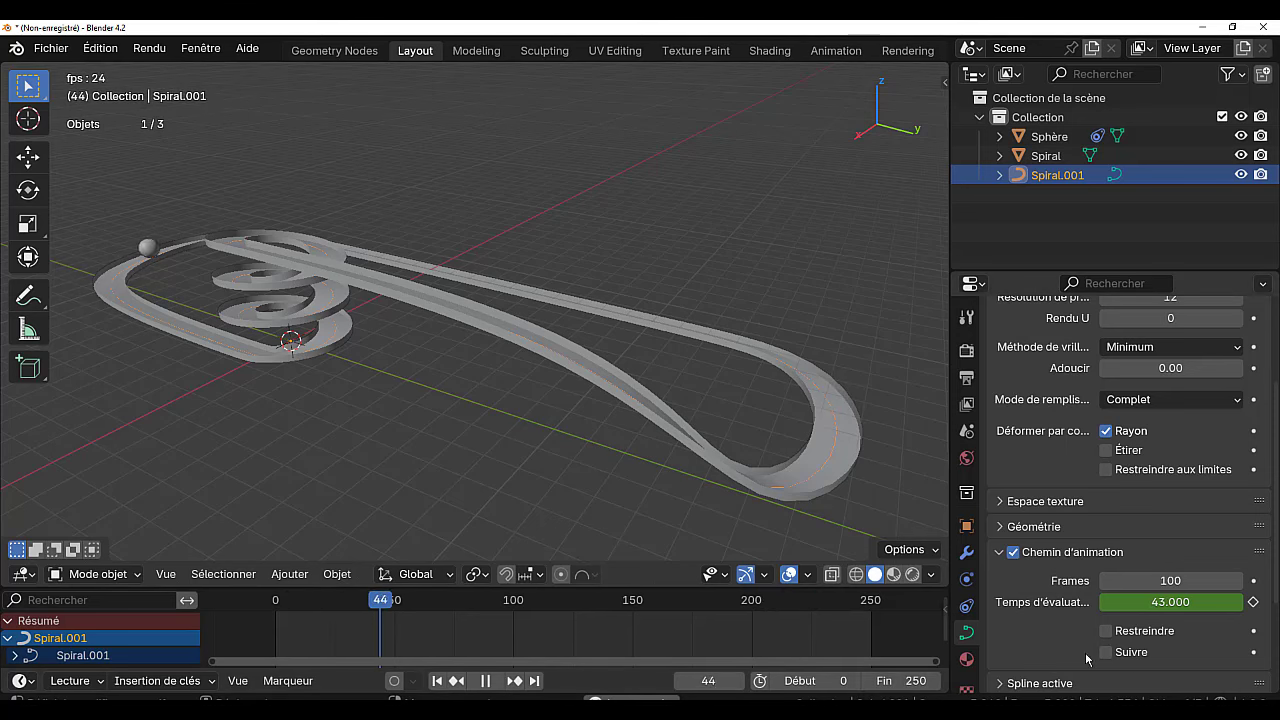
# Set the scene's end frame to 600 and show the whole frame range in the timeline.
pyautogui.click(842, 633)
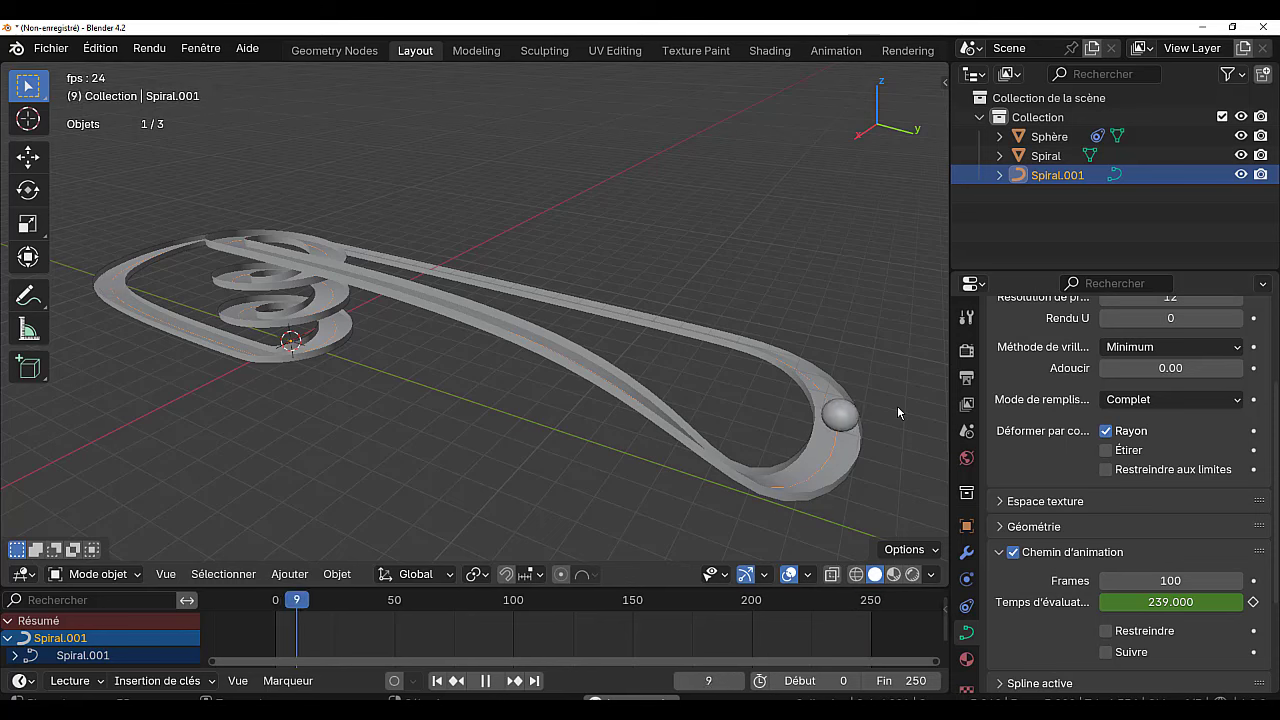
pyautogui.click(812, 619)
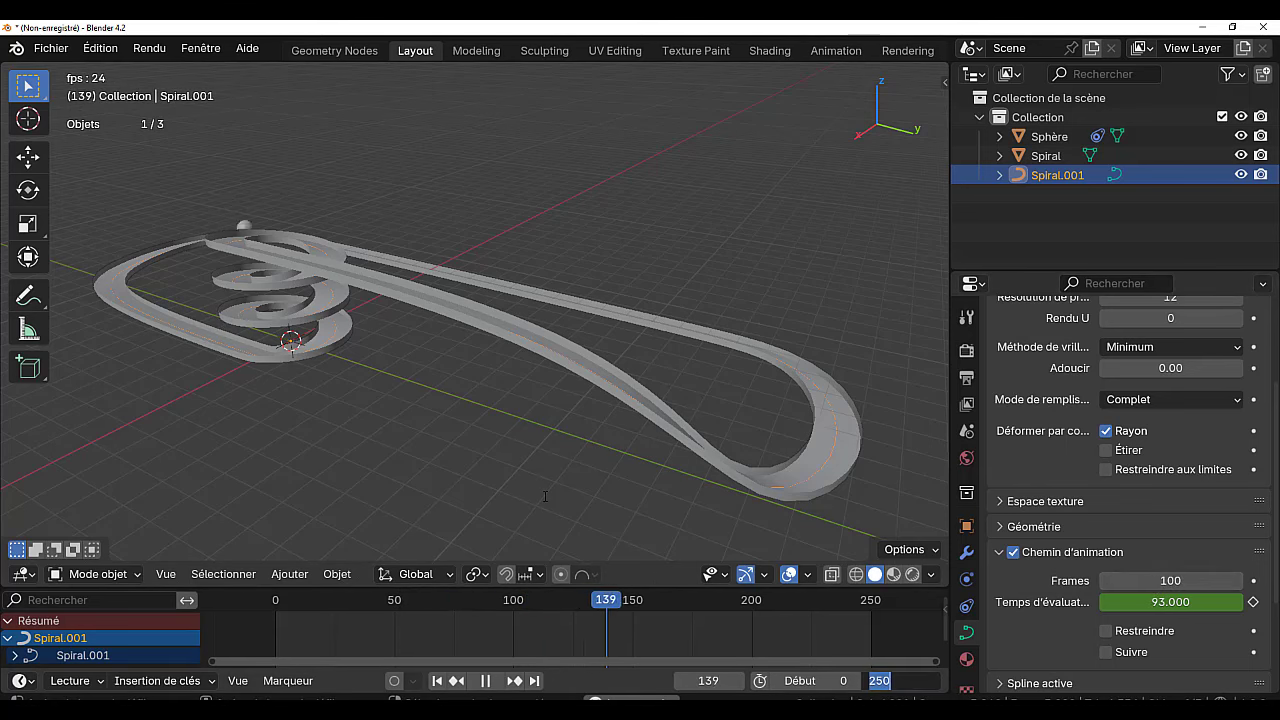
pyautogui.write('600')
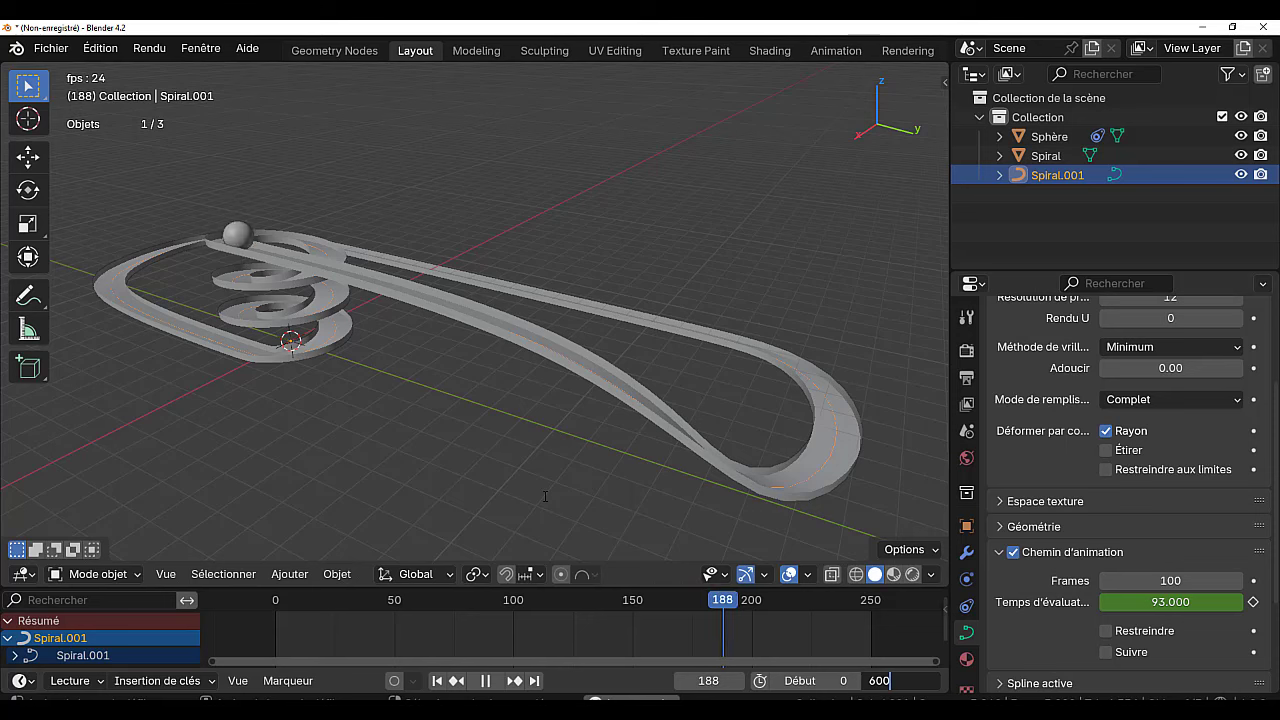
pyautogui.press('Return')
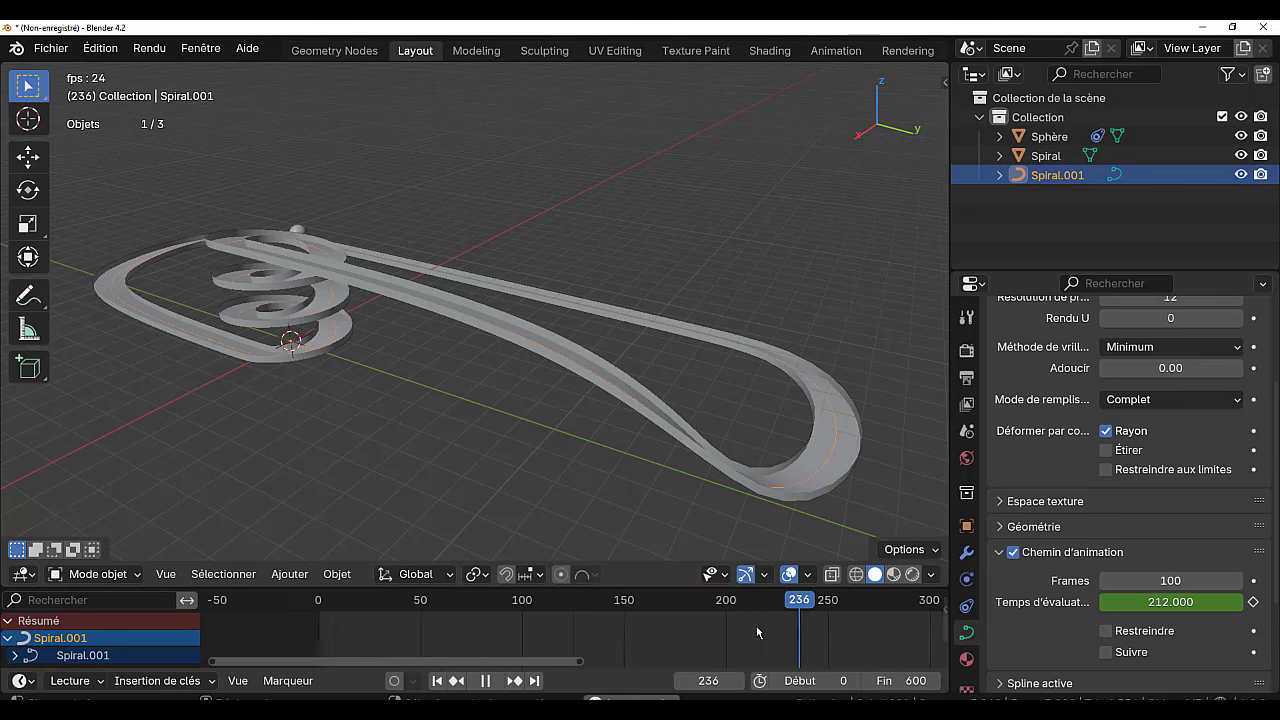
pyautogui.scroll(-5, 757, 632)
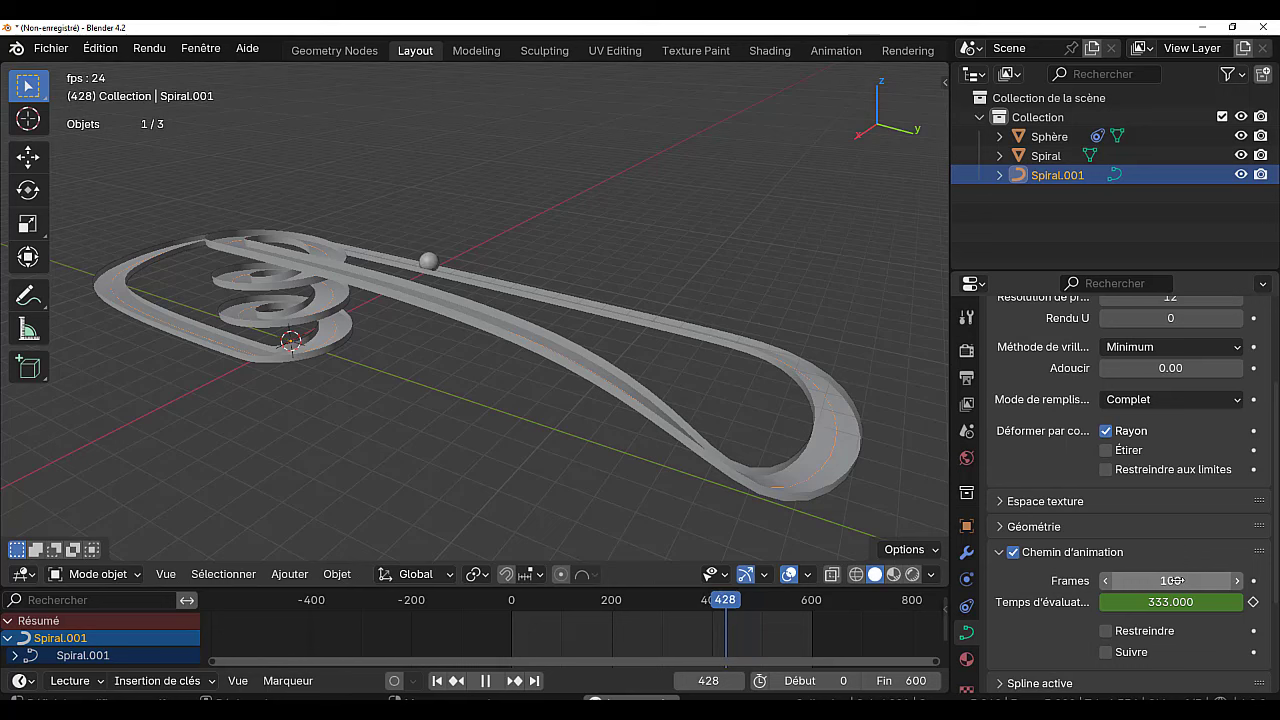
# Try path animation lengths of 50 and 25 frames on the centre line curve to compare the sphere's speed.
pyautogui.click(1173, 580)
pyautogui.write('50')
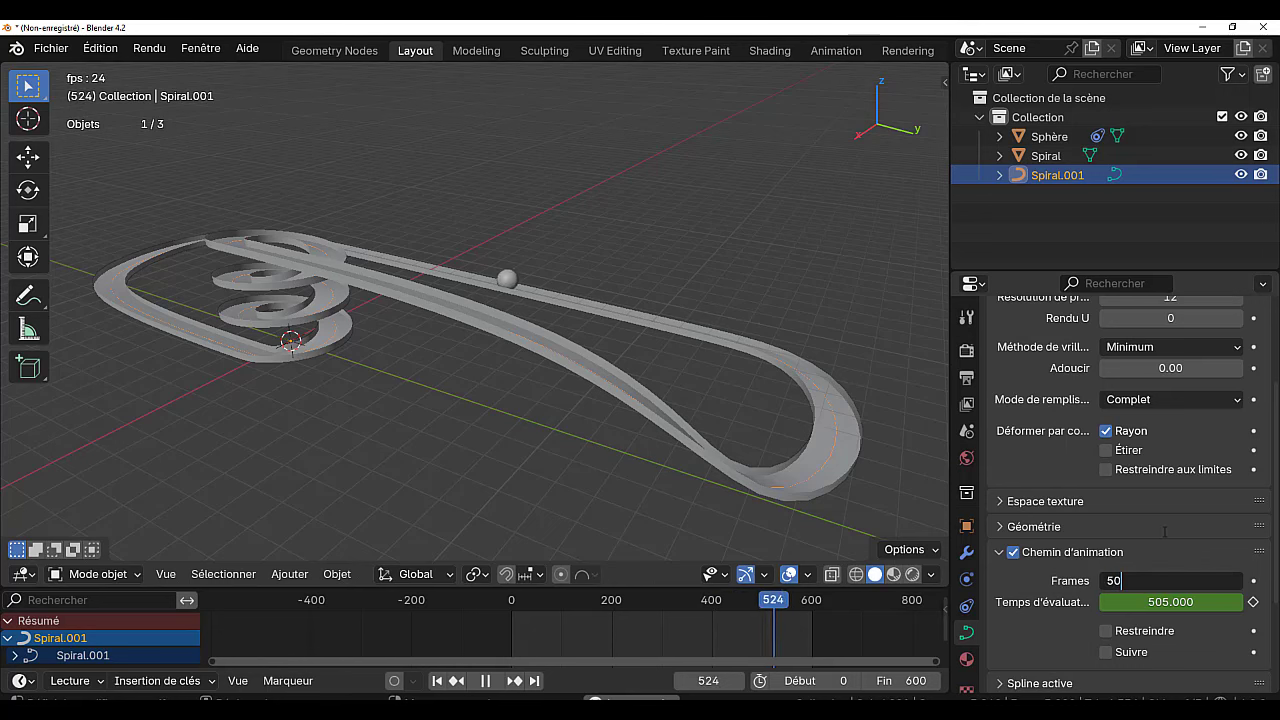
pyautogui.press('Return')
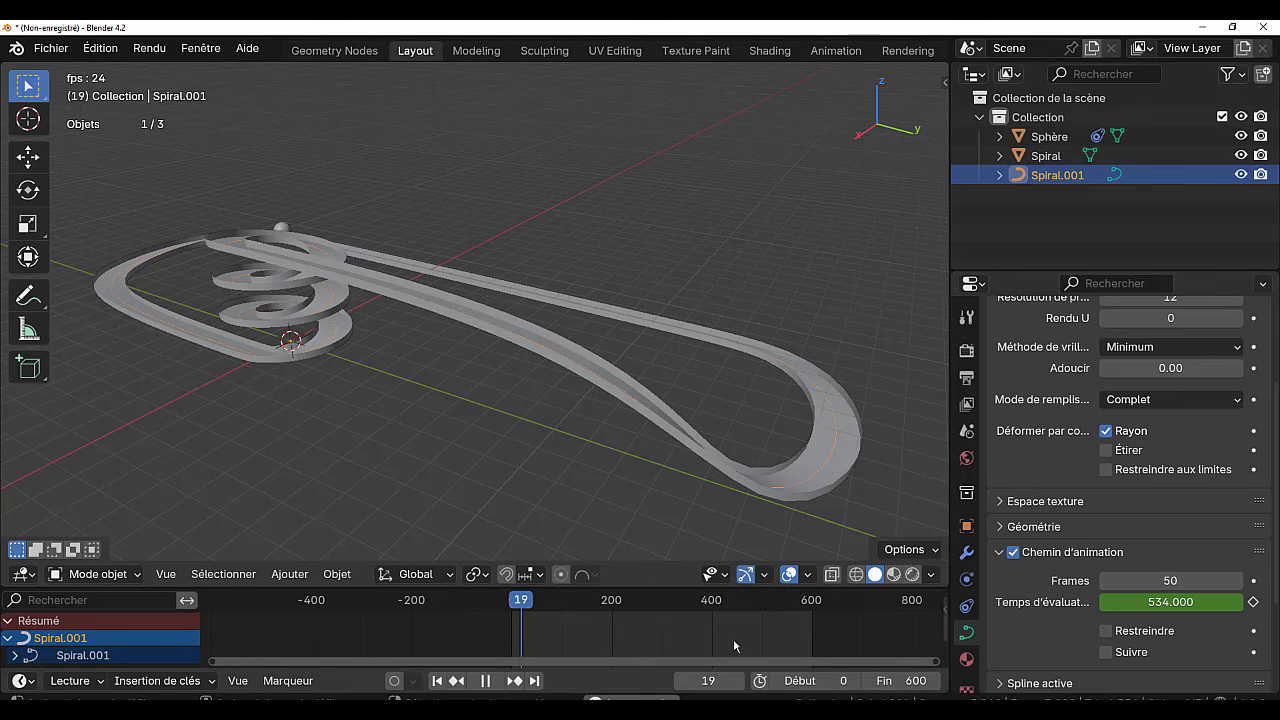
pyautogui.click(1160, 580)
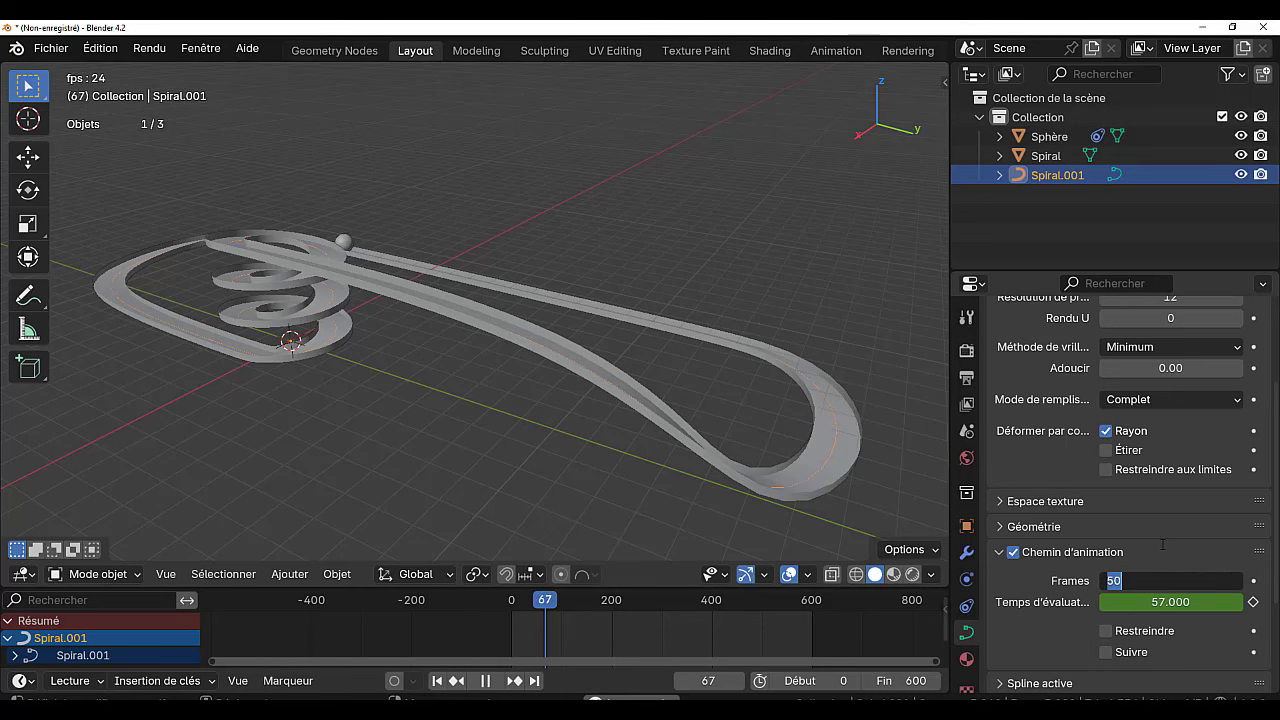
pyautogui.write('25')
pyautogui.press('Return')
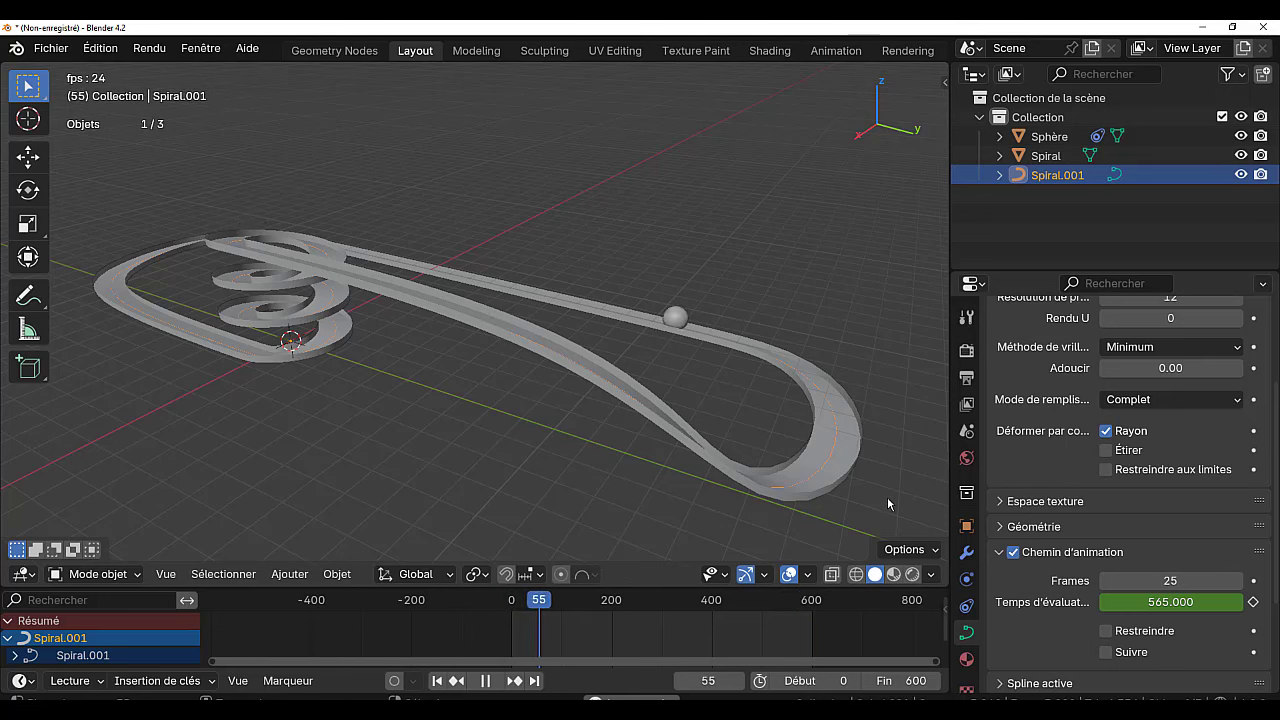
# Set the centre line curve's path animation length to 100 frames.
pyautogui.click(1170, 580)
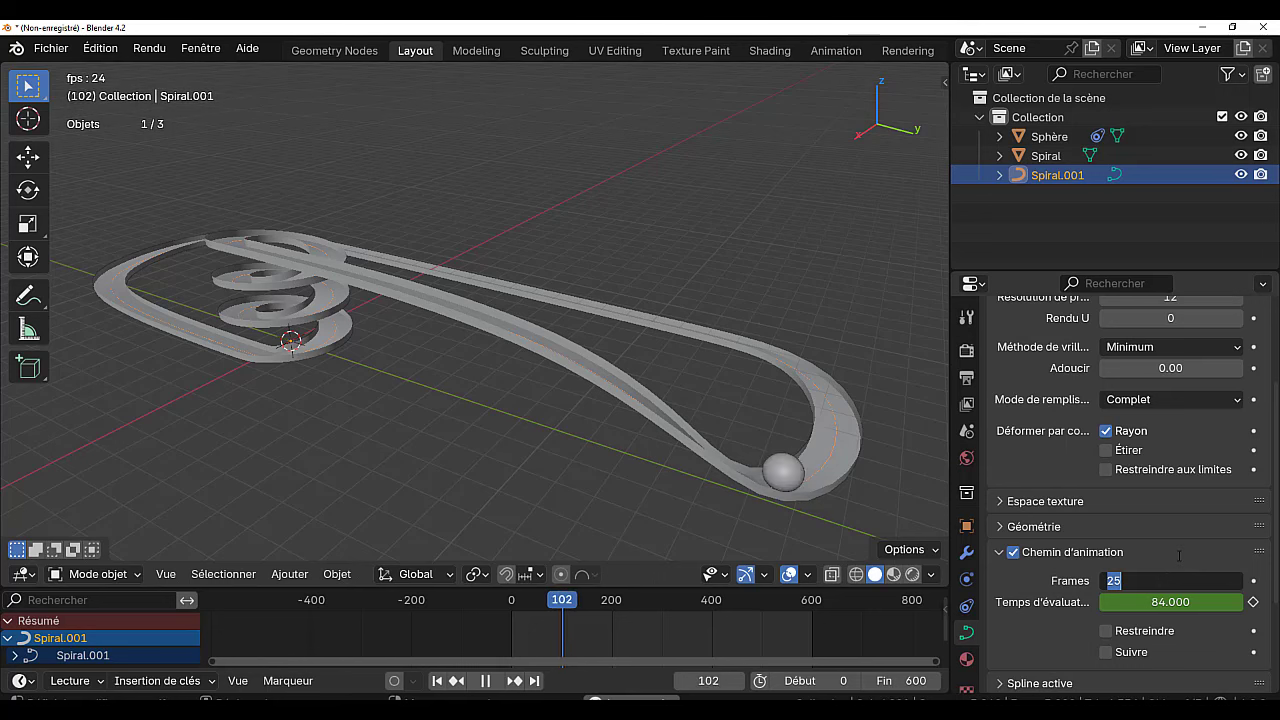
pyautogui.write('1000')
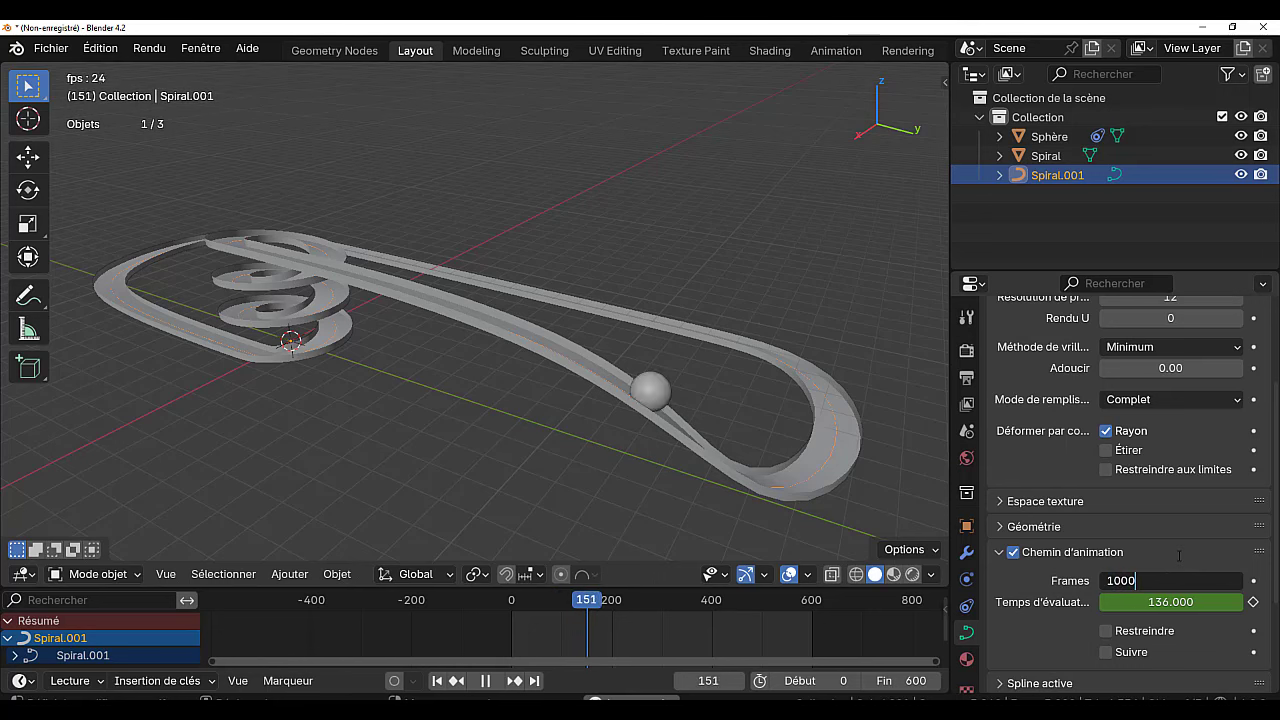
pyautogui.press('BackSpace')
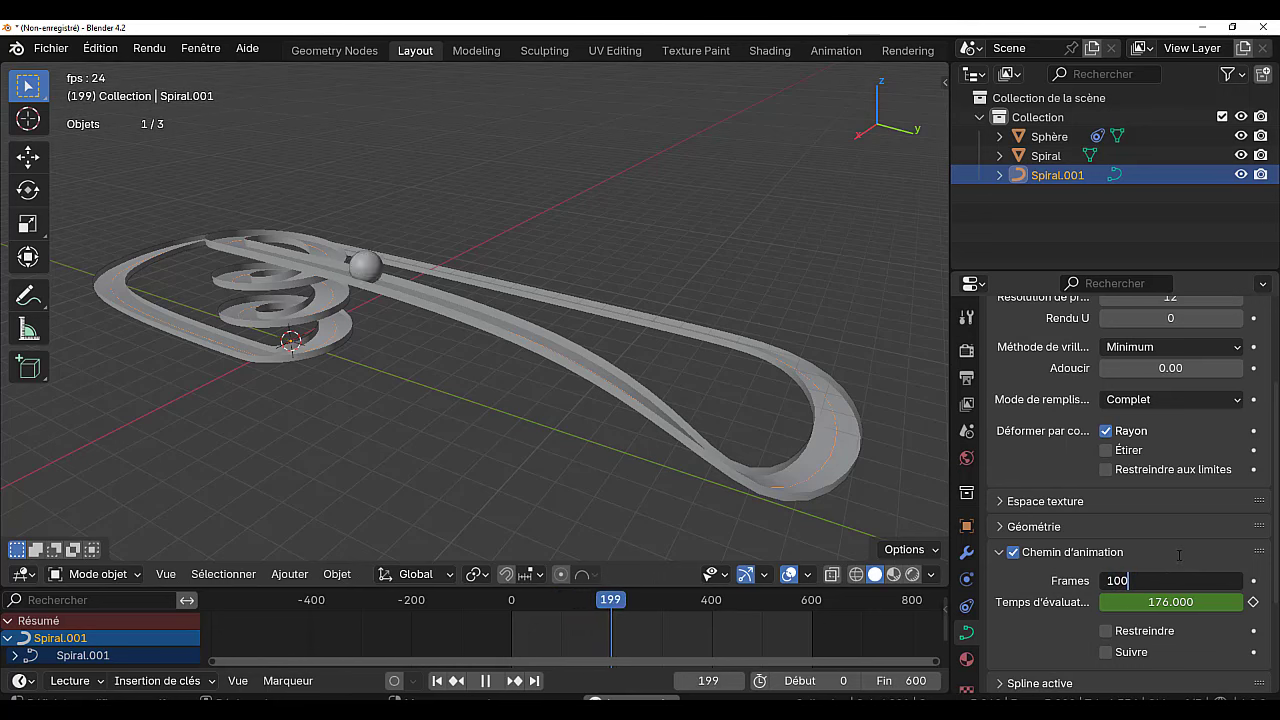
pyautogui.press('Return')
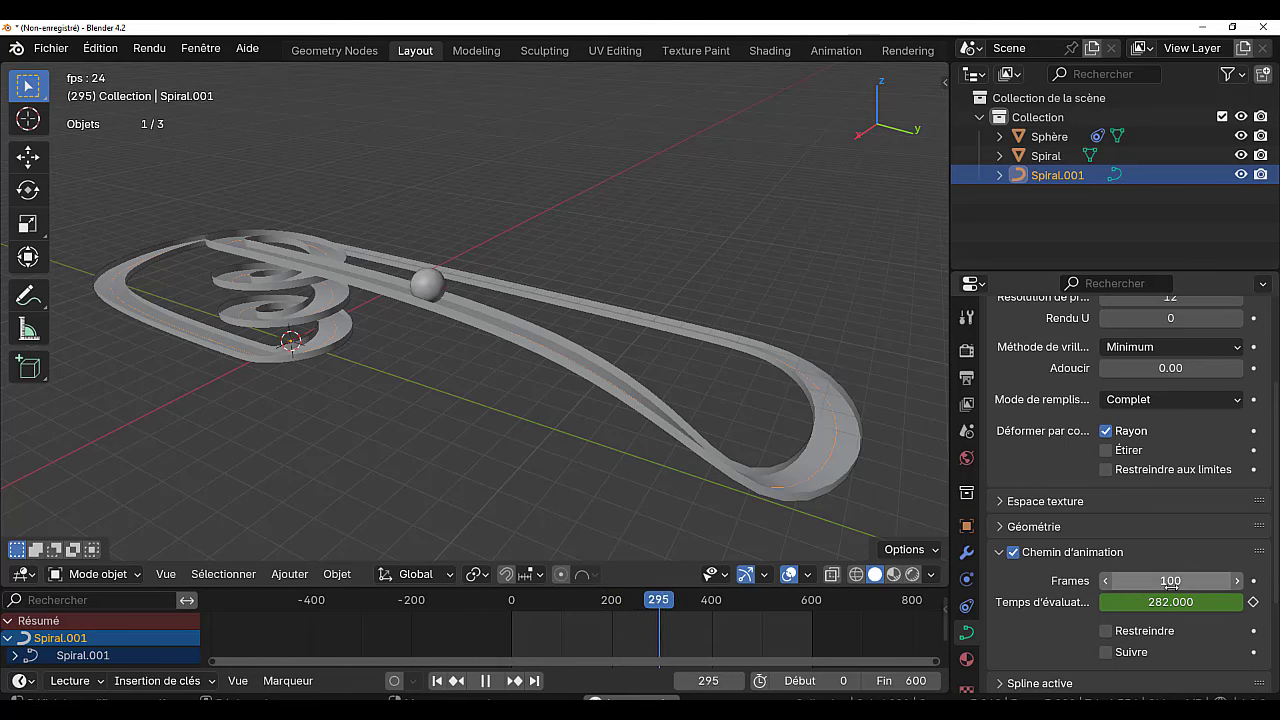
# Set the centre line curve's path animation length to 200 frames and watch the sphere's motion along the circuit.
pyautogui.click(1170, 580)
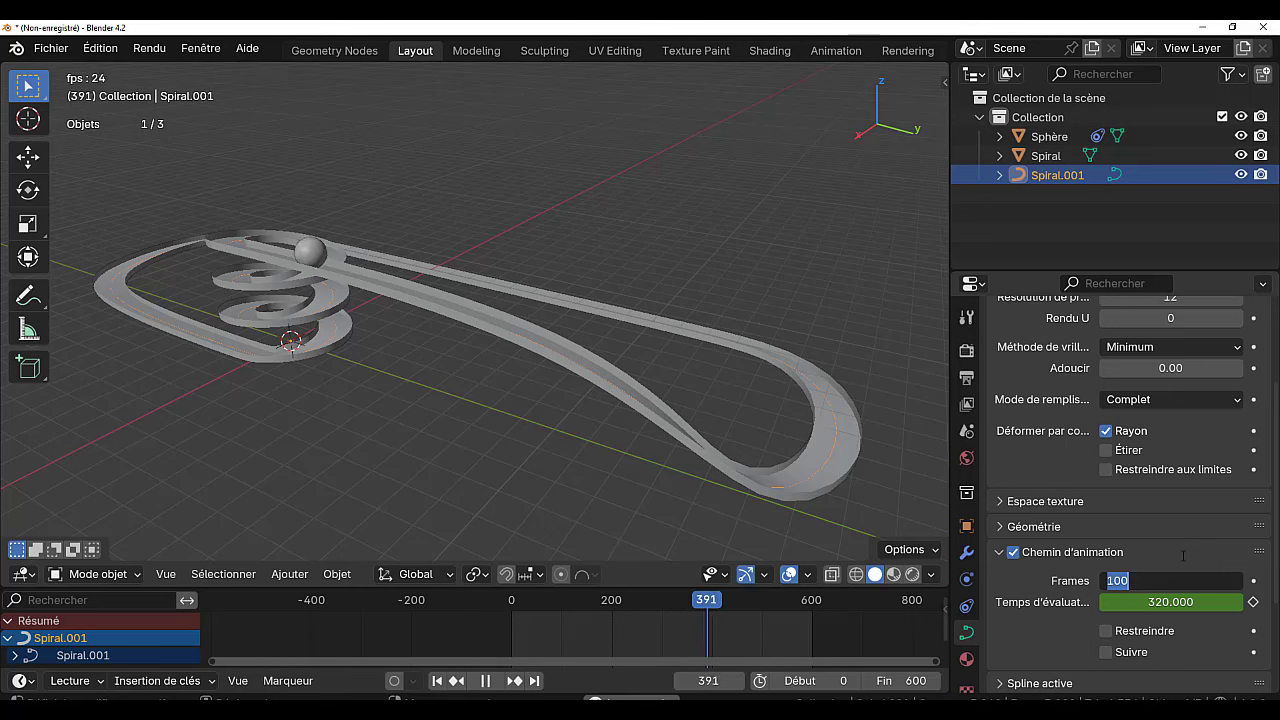
pyautogui.write('200')
pyautogui.press('Return')
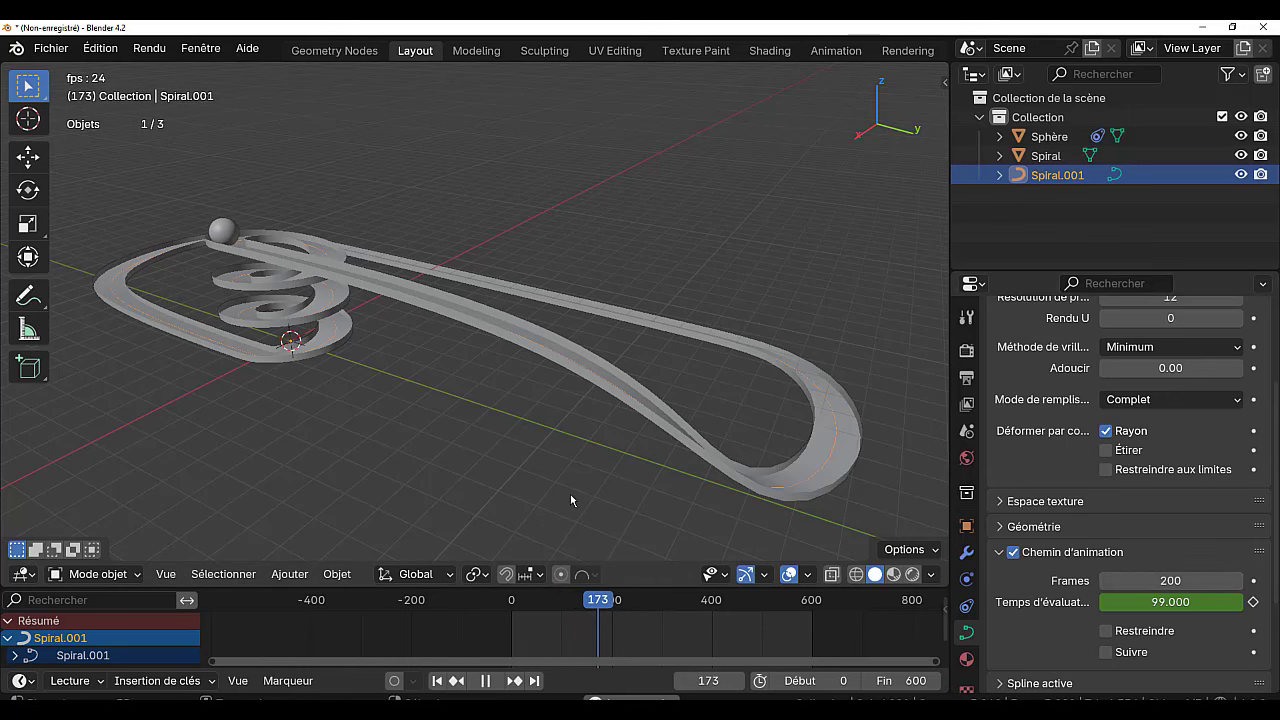
pyautogui.moveTo(486, 468); pyautogui.dragTo(760, 489, button='middle')
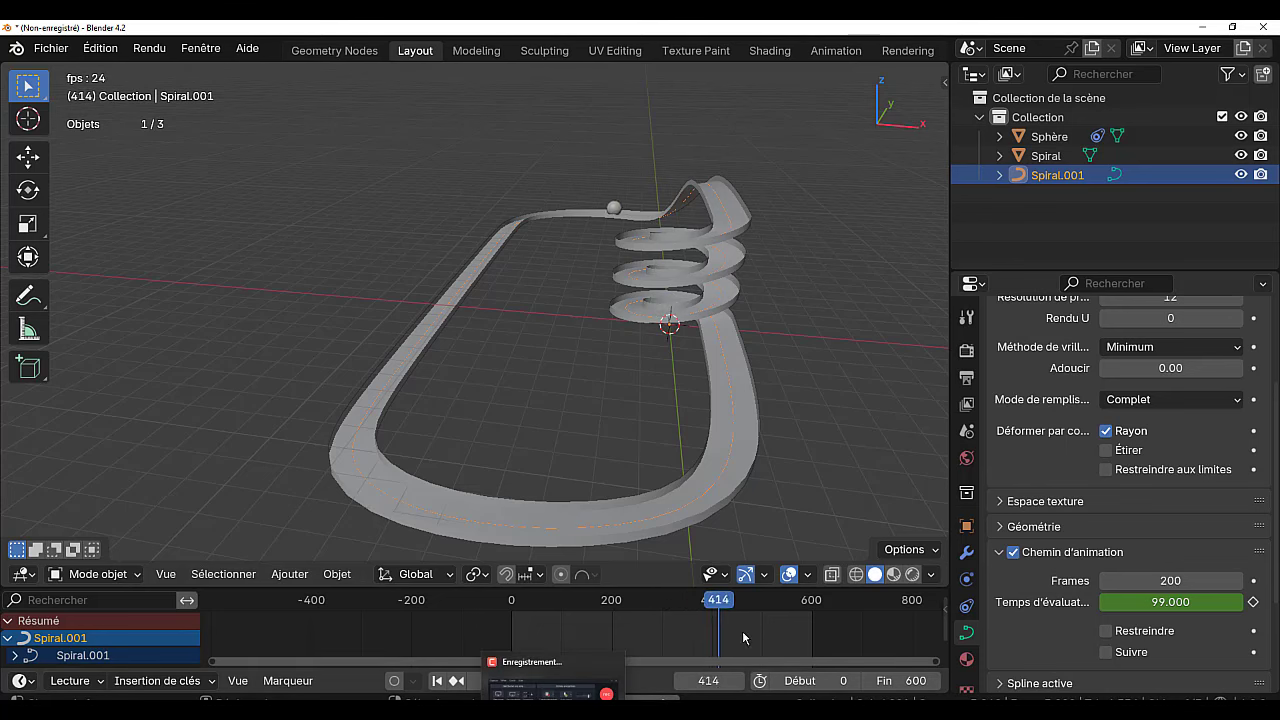
# Stop the playback and select the edge loop along the middle of the road mesh in Edit Mode.
pyautogui.click(485, 680)
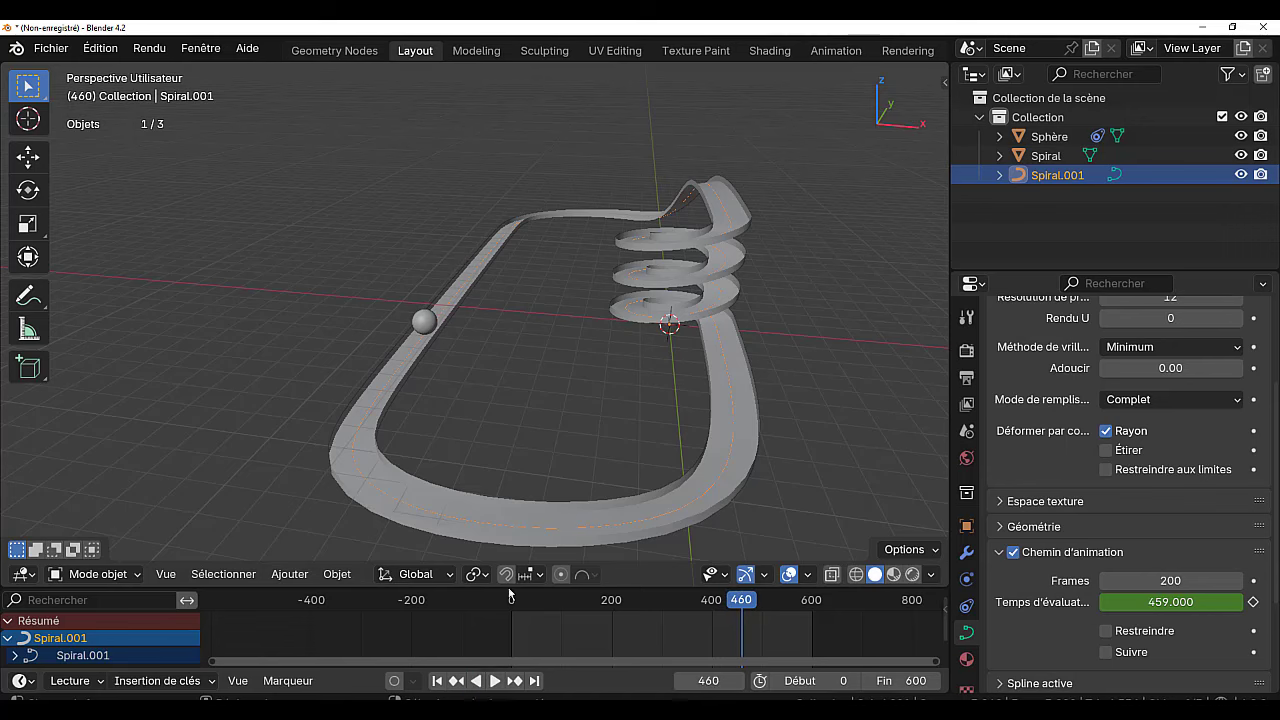
pyautogui.click(728, 482)
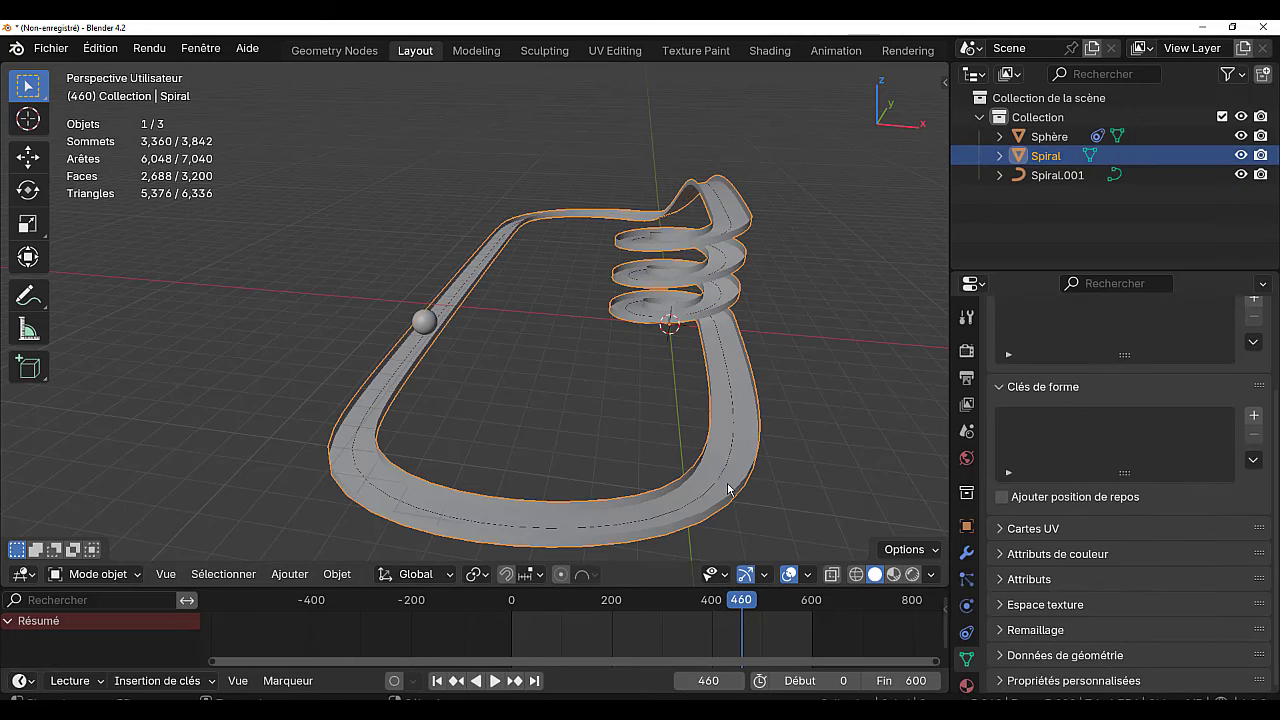
pyautogui.press('Tab')
pyautogui.scroll(5, 764, 491)
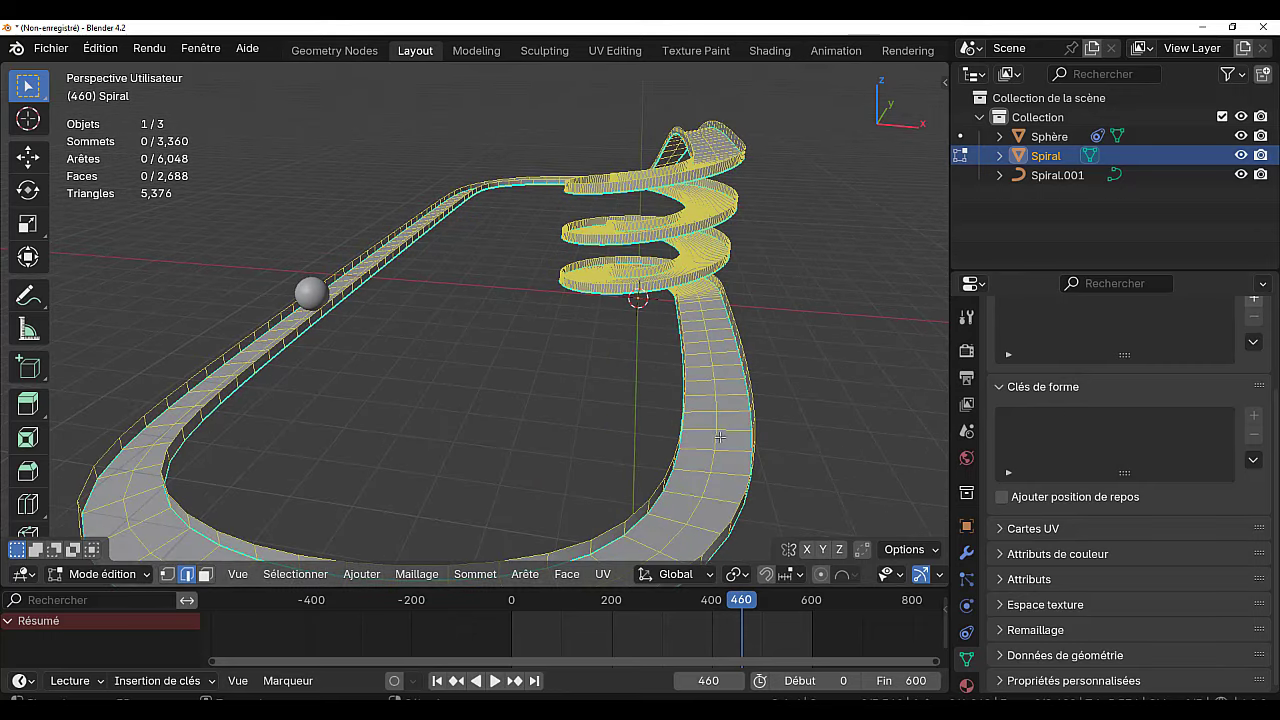
pyautogui.keyDown('alt'); pyautogui.click(715, 437); pyautogui.keyUp('alt')
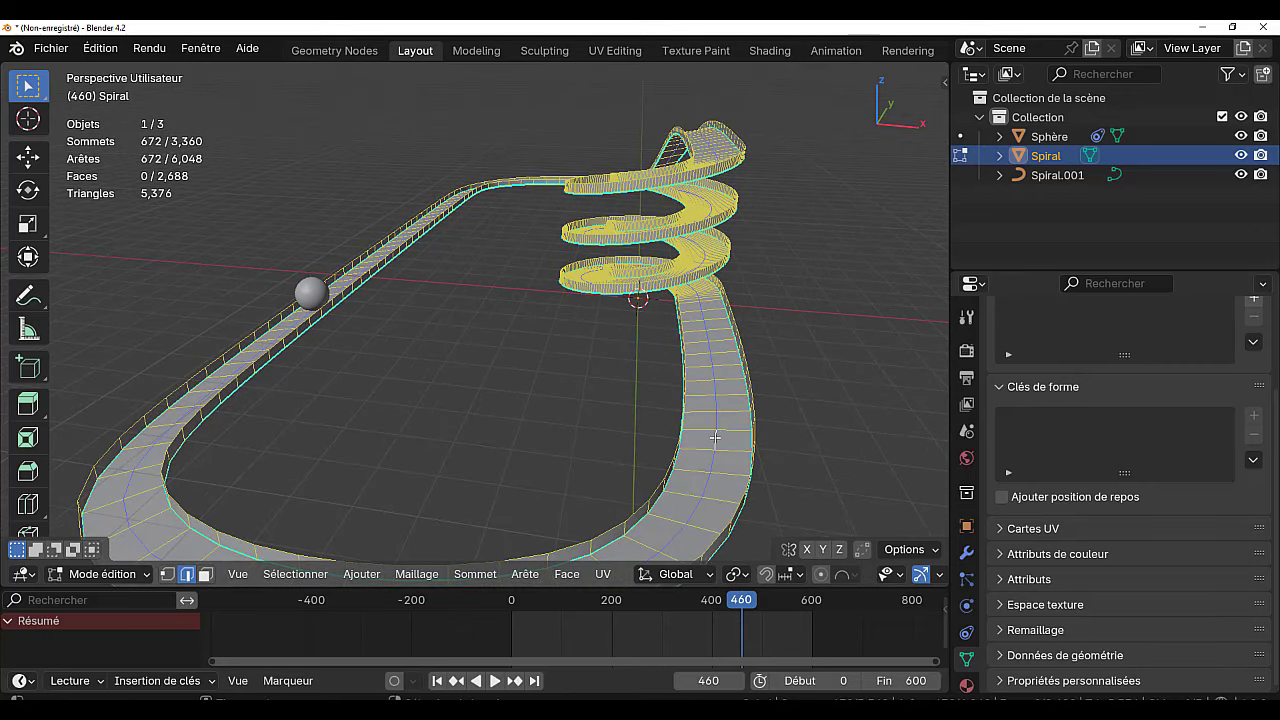
pyautogui.moveTo(833, 422); pyautogui.dragTo(823, 398, button='middle')
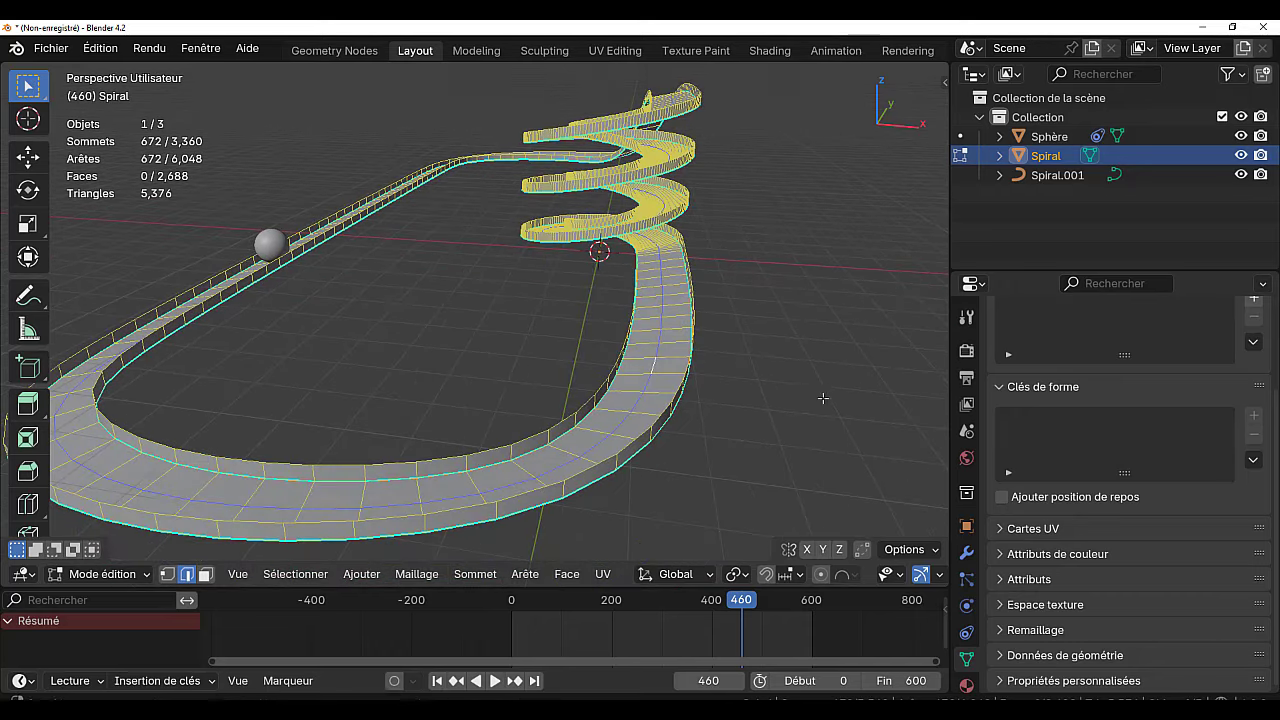
pyautogui.scroll(2, 838, 445)
pyautogui.scroll(4, 839, 440)
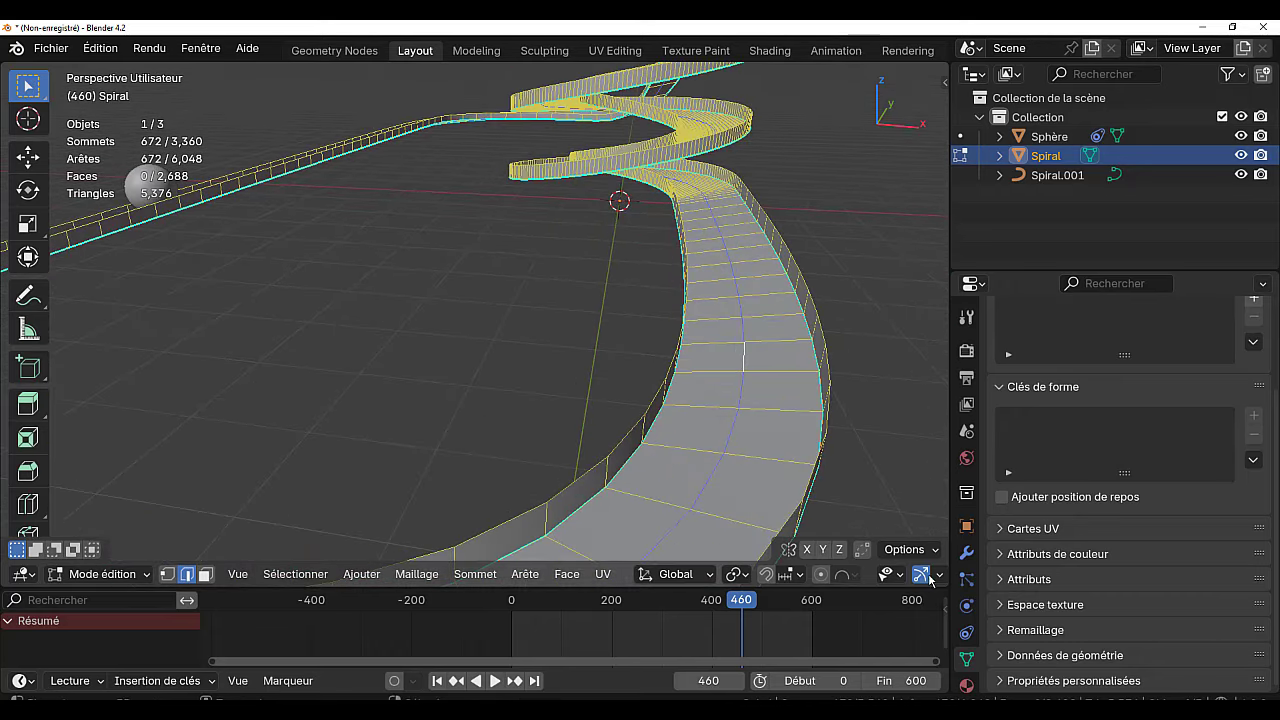
# Create a material for the road with a dark grey base colour and show the viewport in Material Preview.
pyautogui.click(966, 685)
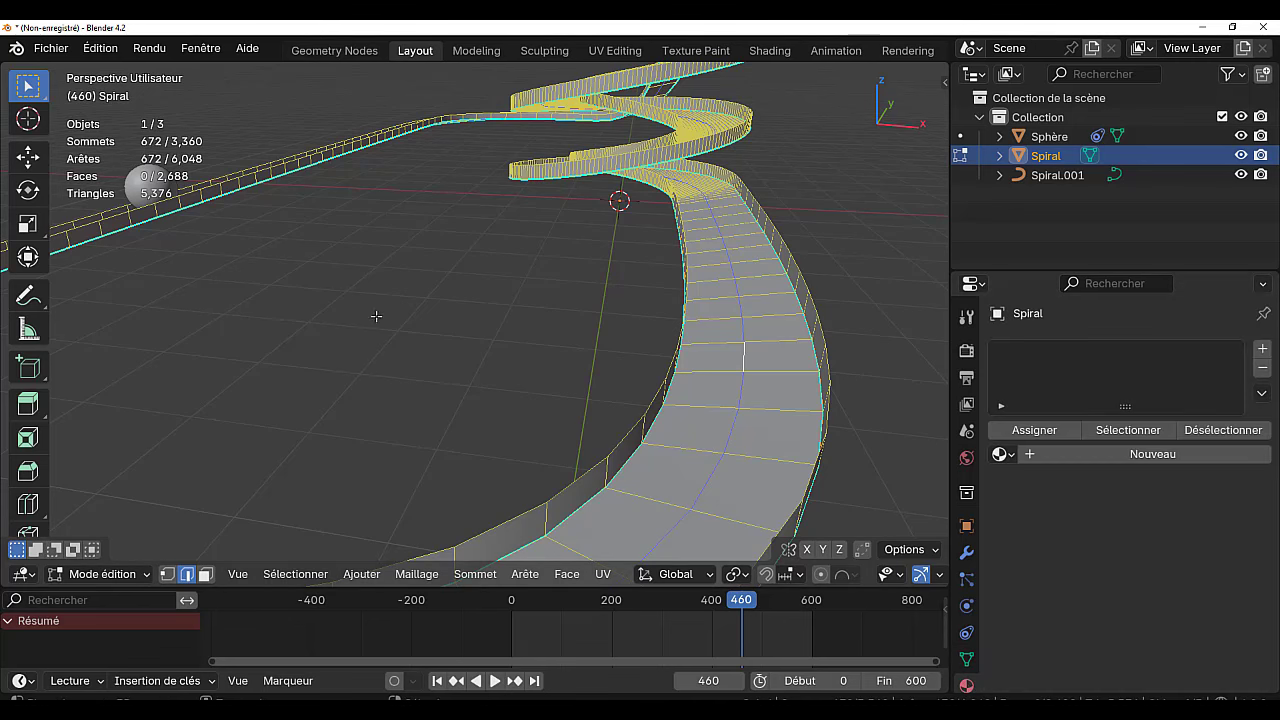
pyautogui.click(1136, 455)
pyautogui.scroll(-5, 880, 574)
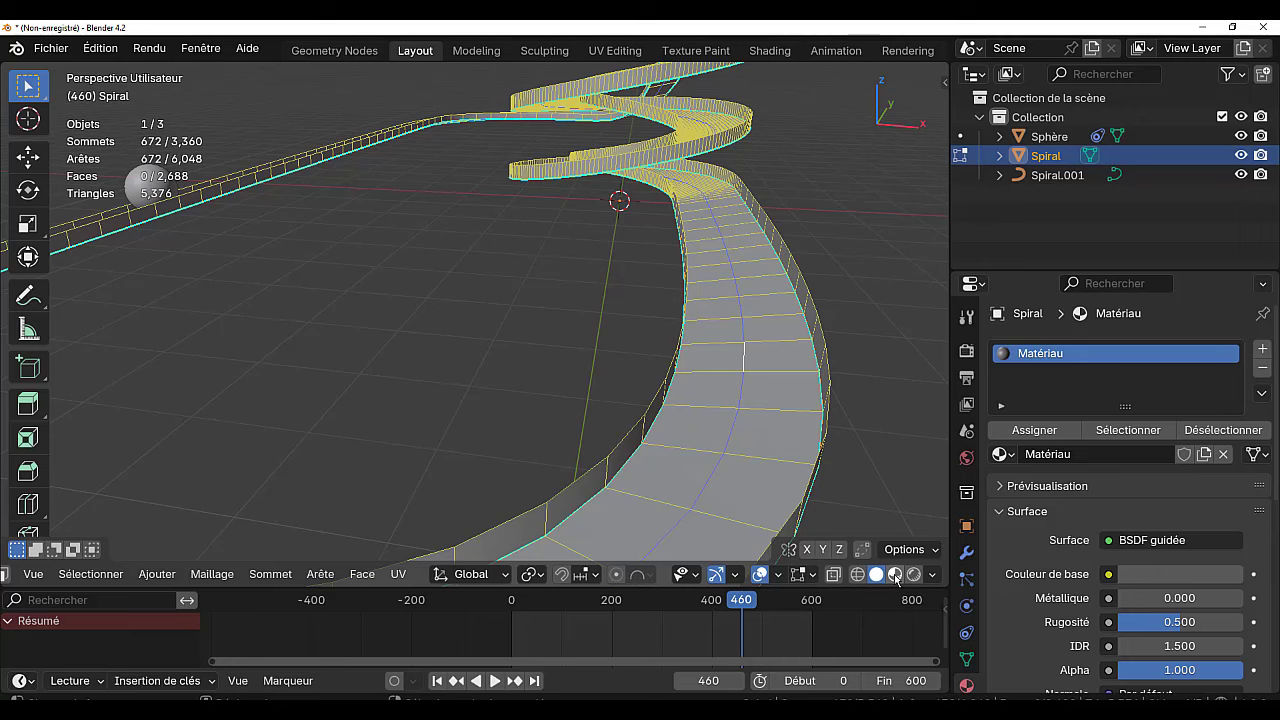
pyautogui.click(895, 574)
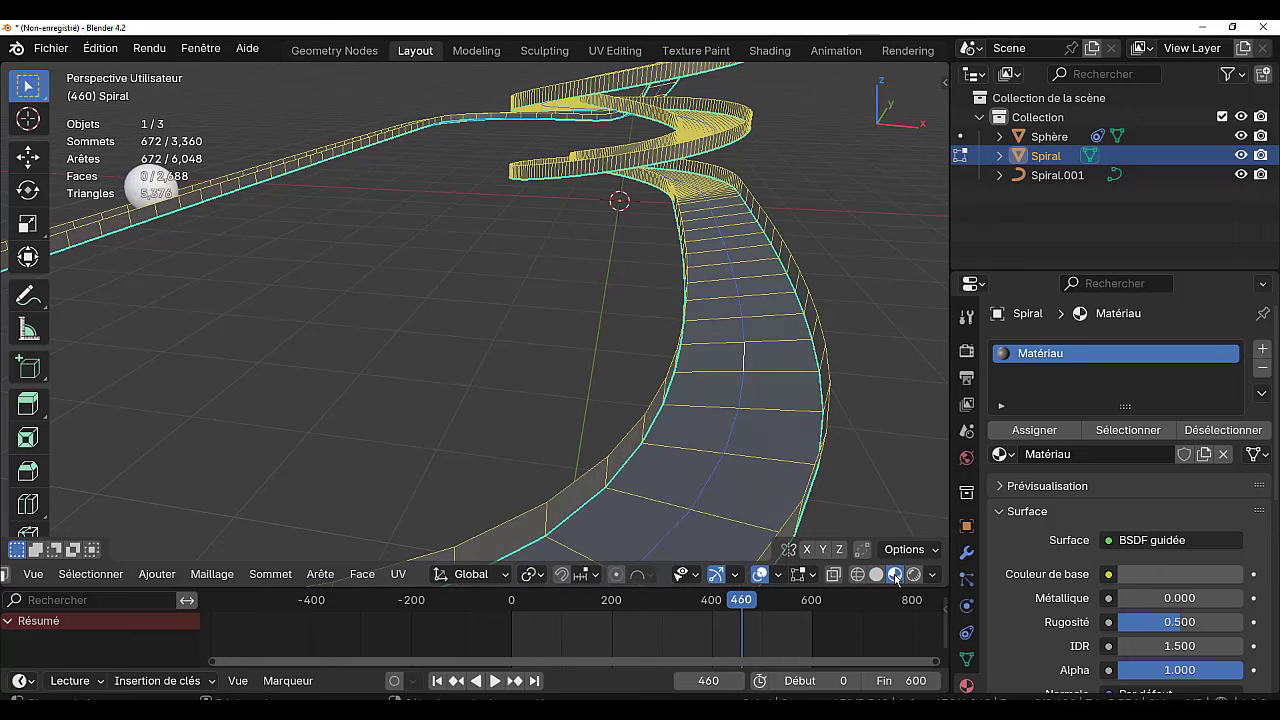
pyautogui.click(1171, 566)
pyautogui.moveTo(1226, 396)
pyautogui.mouseDown()
pyautogui.moveTo(1226, 312)
pyautogui.moveTo(1226, 395)
pyautogui.mouseUp()
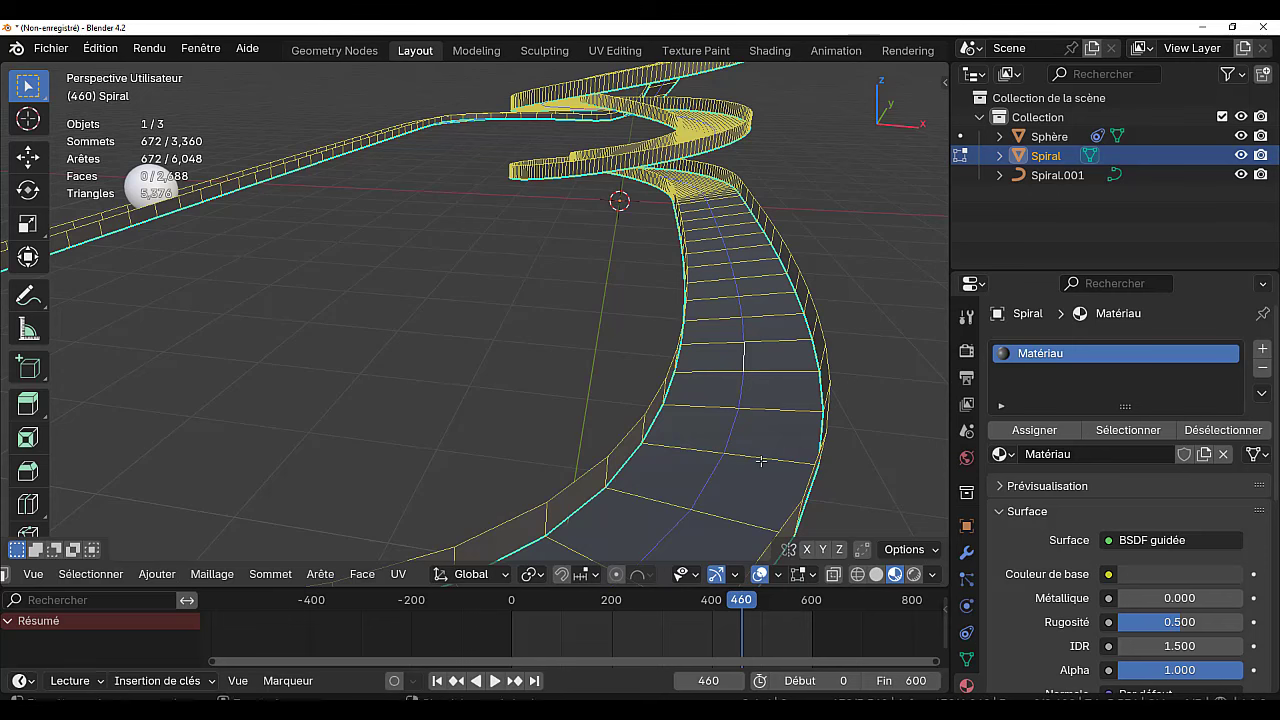
# Bevel the centre edge loop to a width of about 0.041 m and assign a new orange material to the resulting strip.
pyautogui.hotkey('ctrl', 'b')
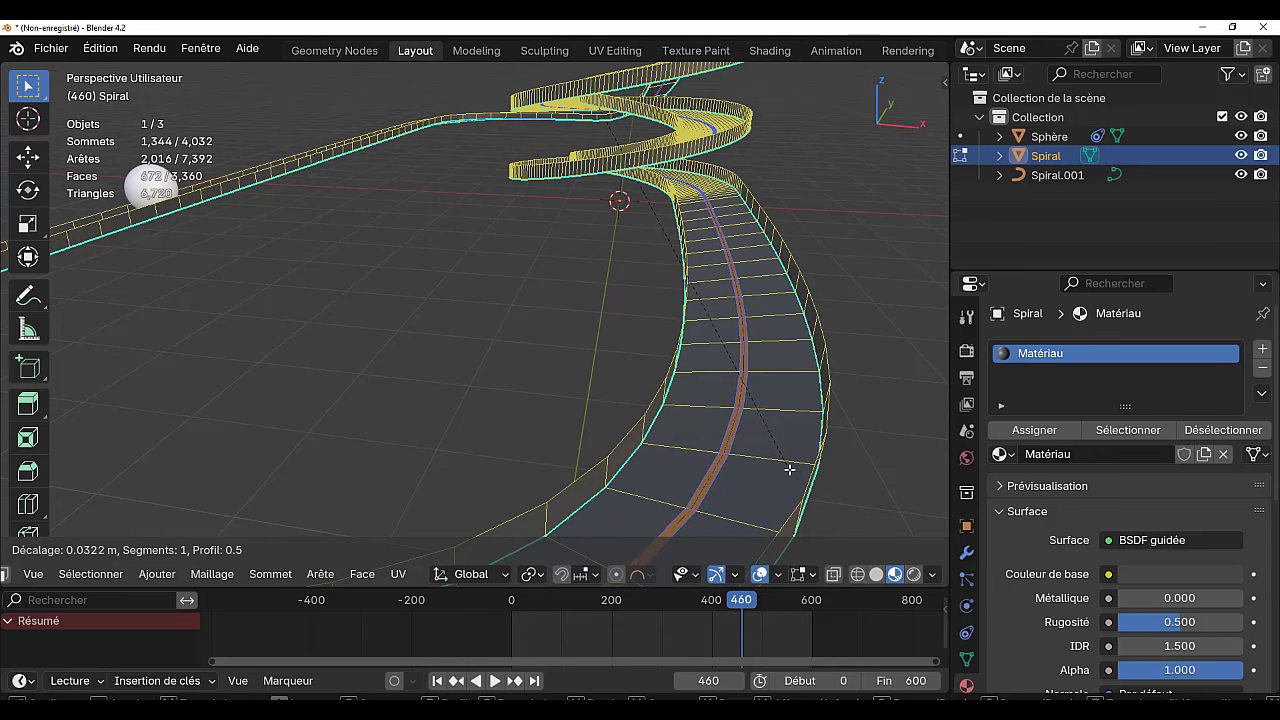
pyautogui.click(794, 471)
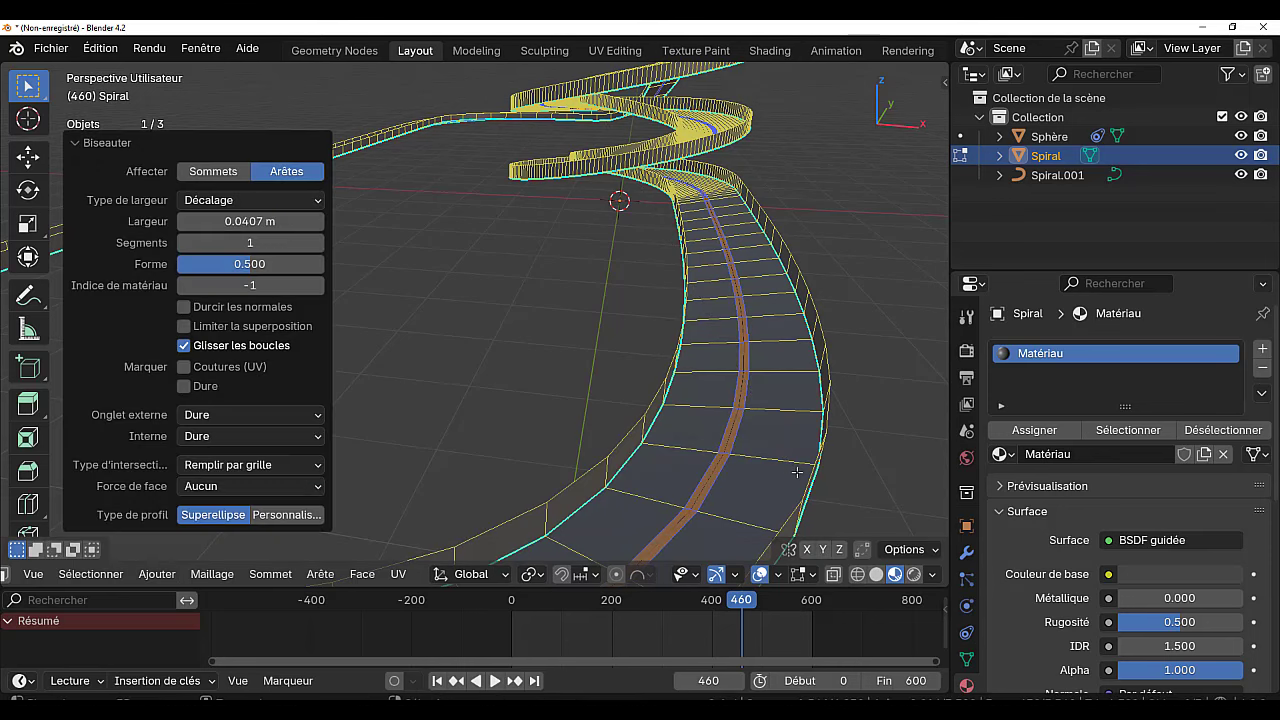
pyautogui.click(1261, 355)
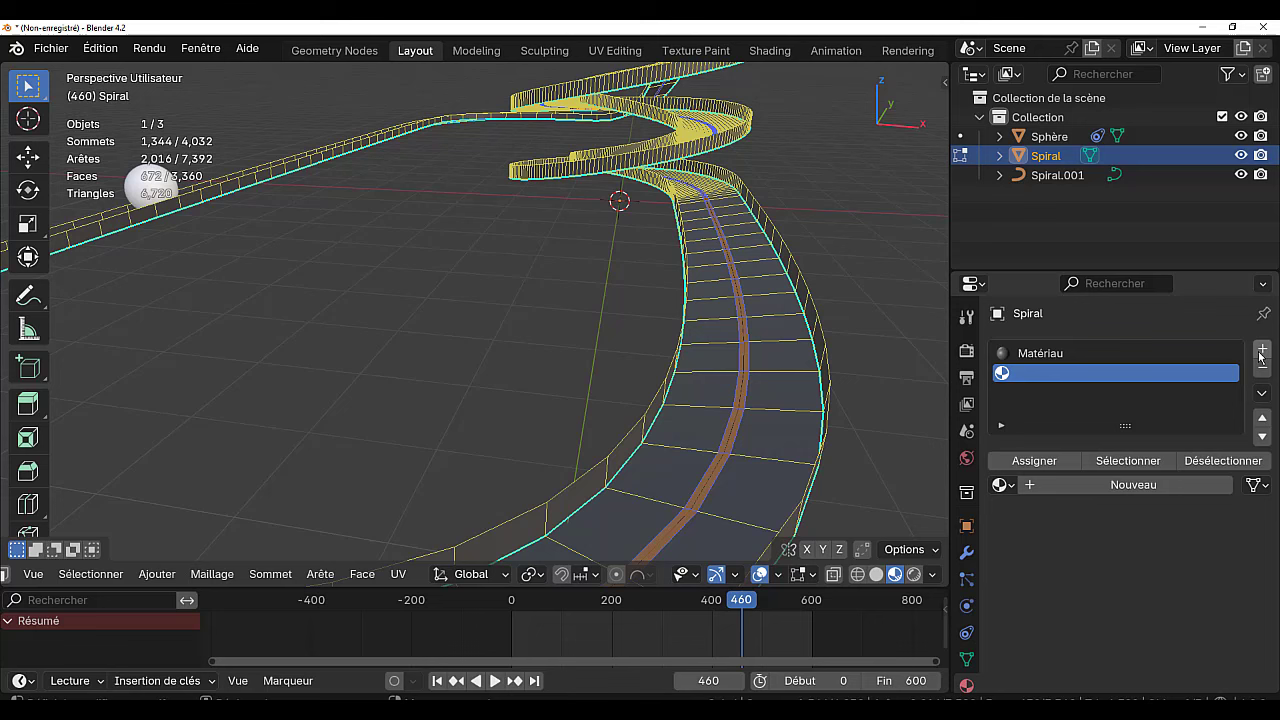
pyautogui.click(1130, 484)
pyautogui.click(1183, 606)
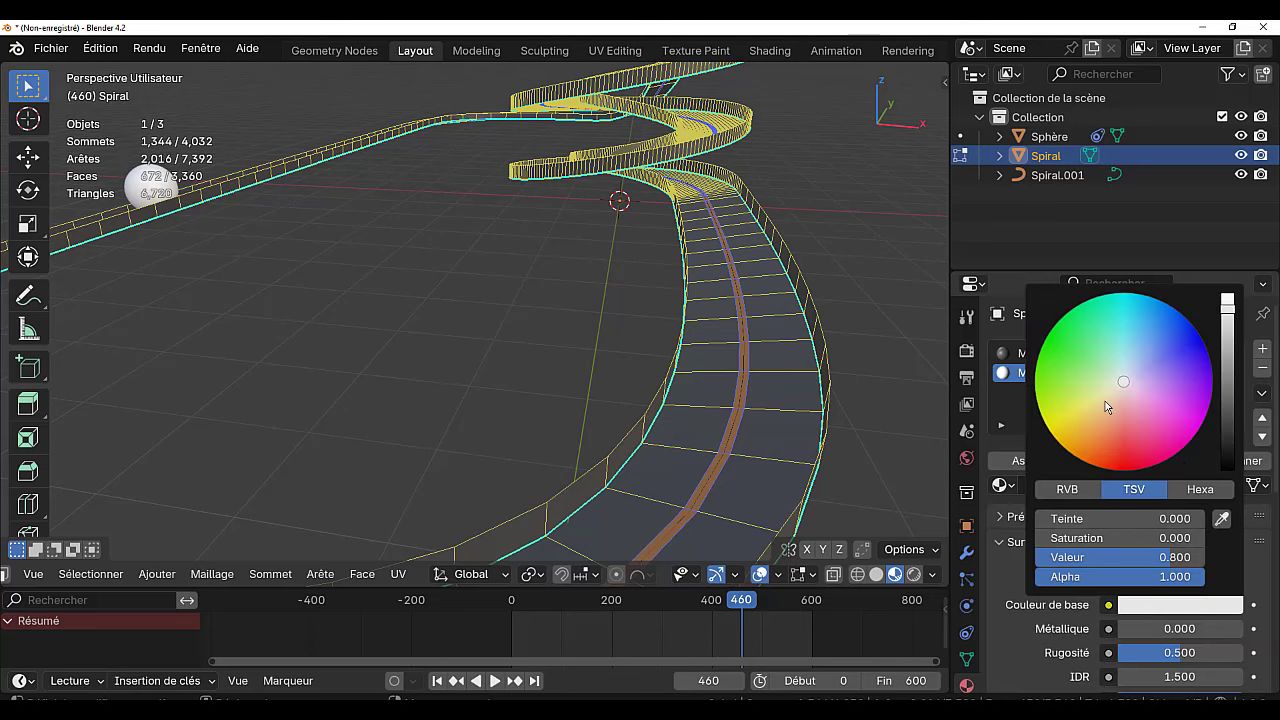
pyautogui.click(1097, 423)
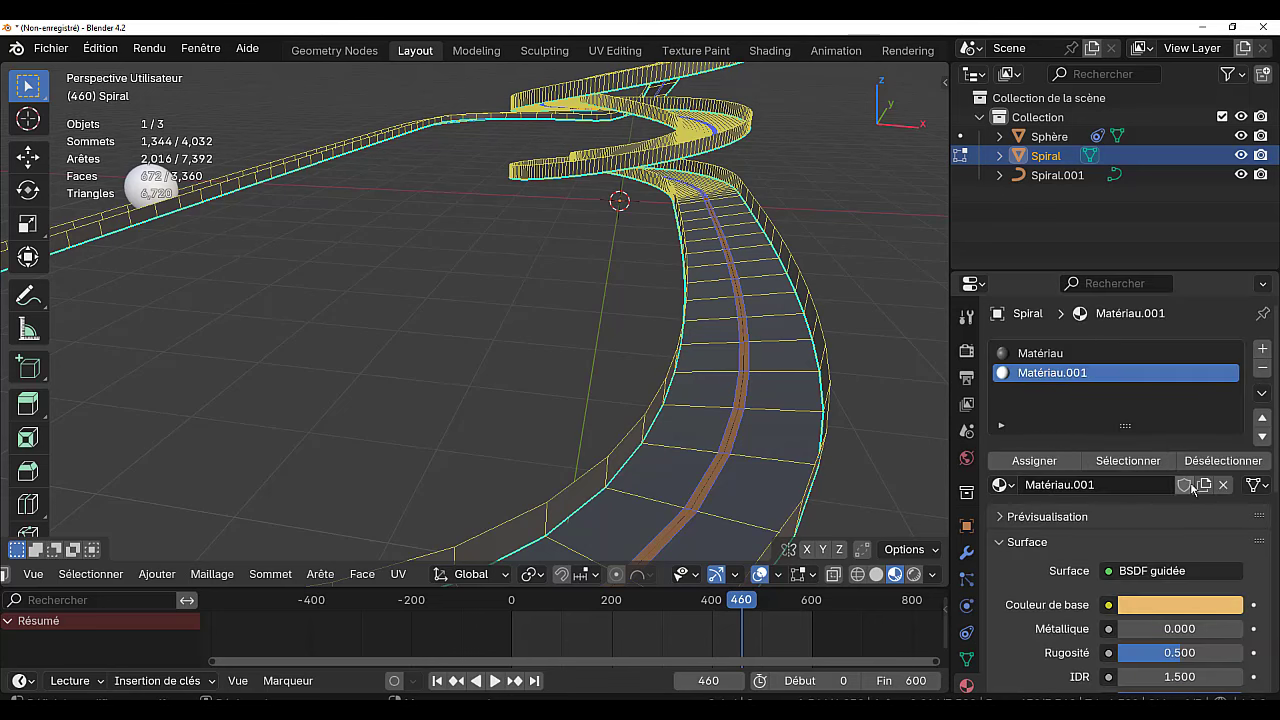
pyautogui.click(1164, 606)
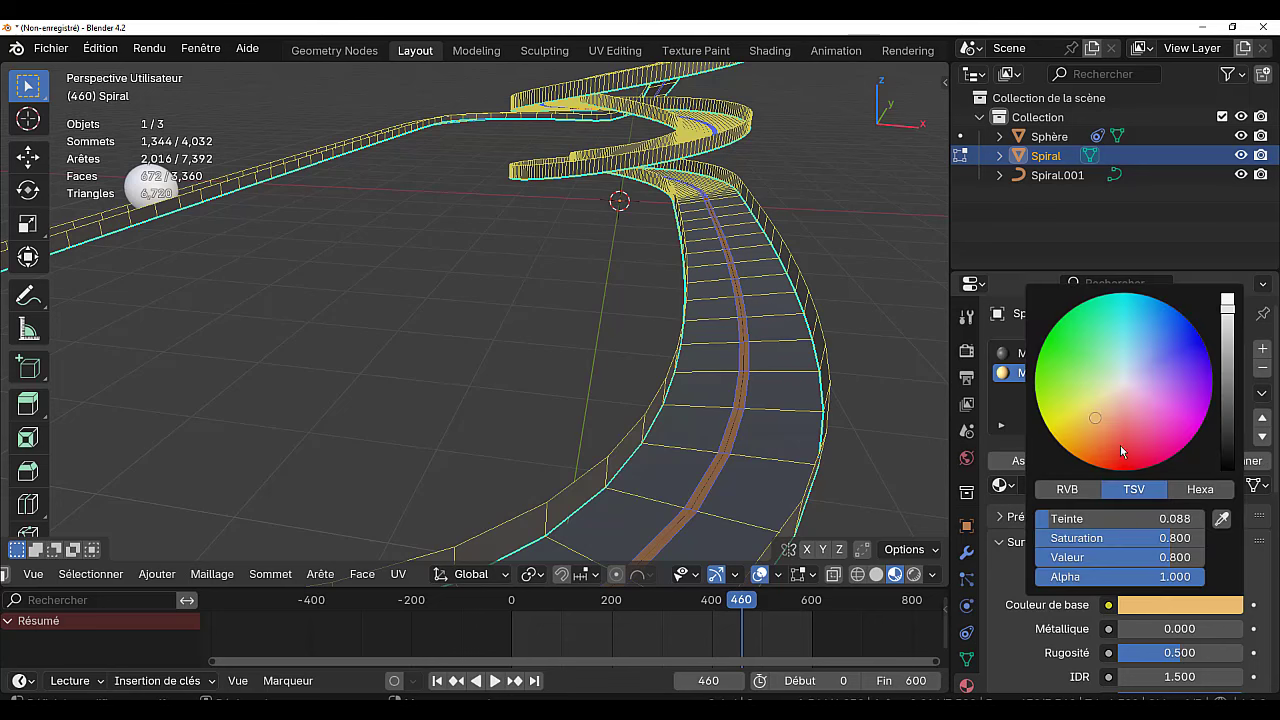
pyautogui.click(1101, 436)
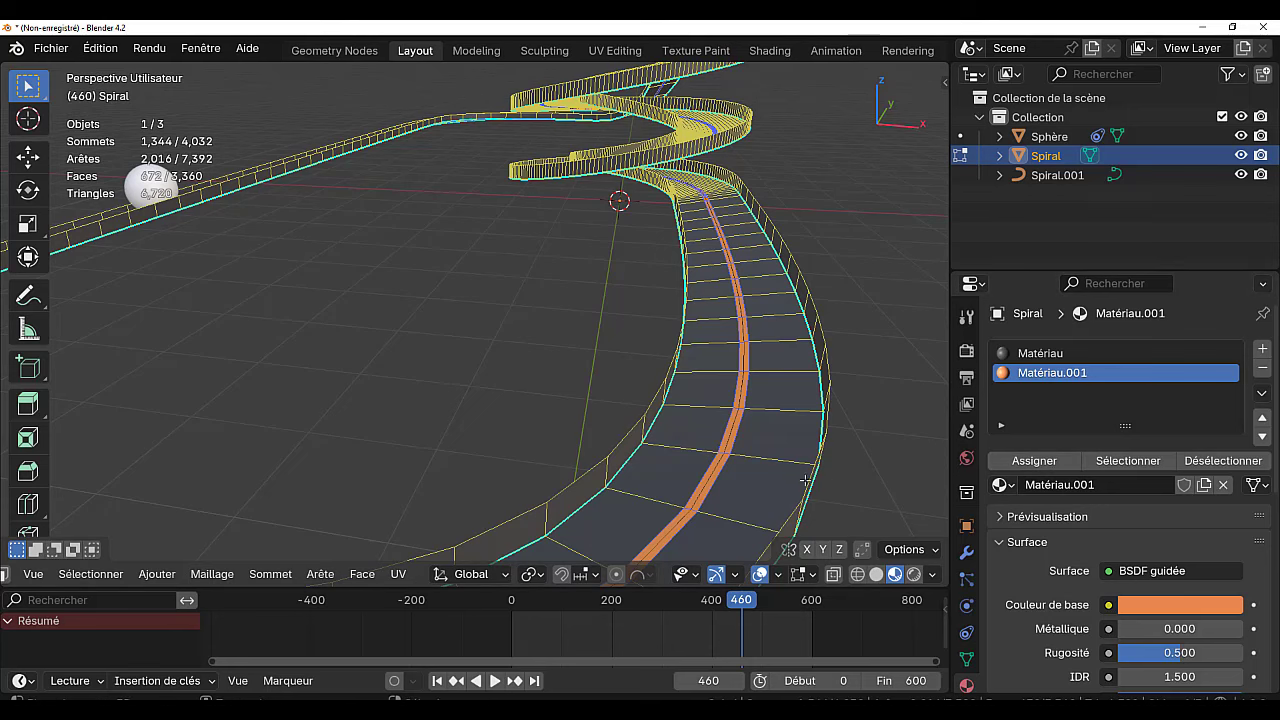
# Return to Object Mode and hide the centre line curve Spiral.001 in the viewport.
pyautogui.press('Tab')
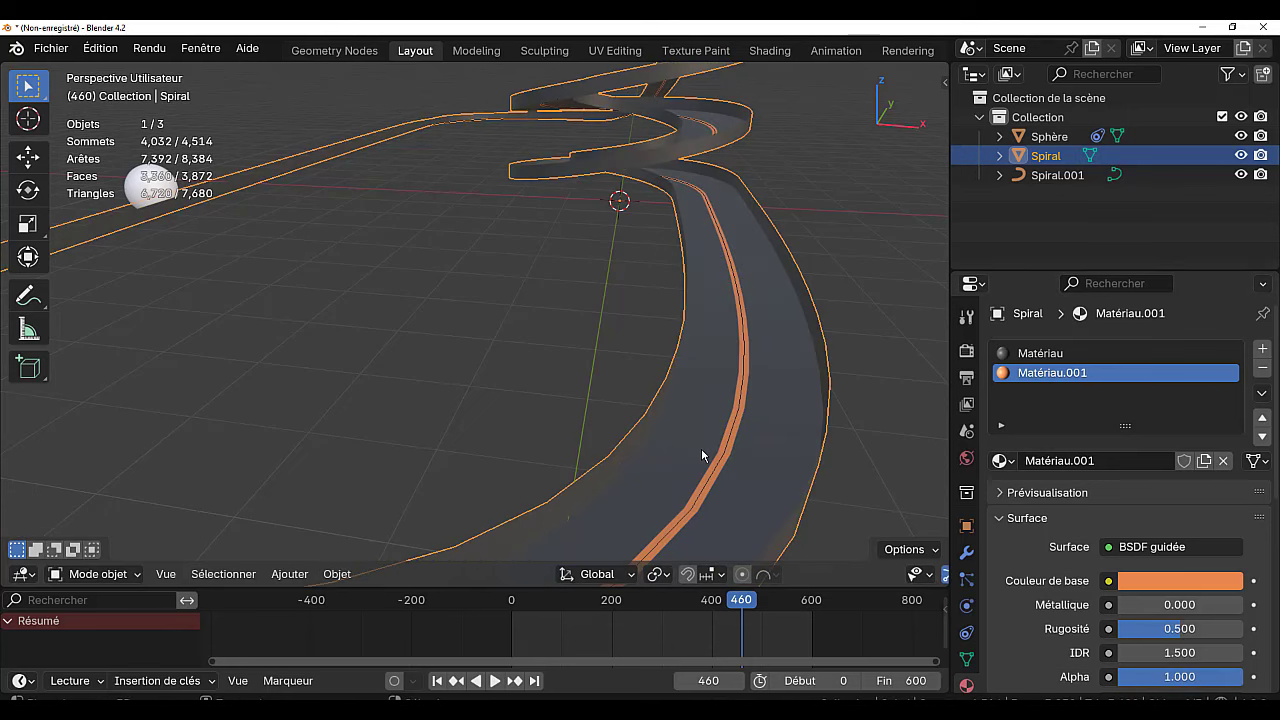
pyautogui.click(895, 448)
pyautogui.scroll(-4, 859, 449)
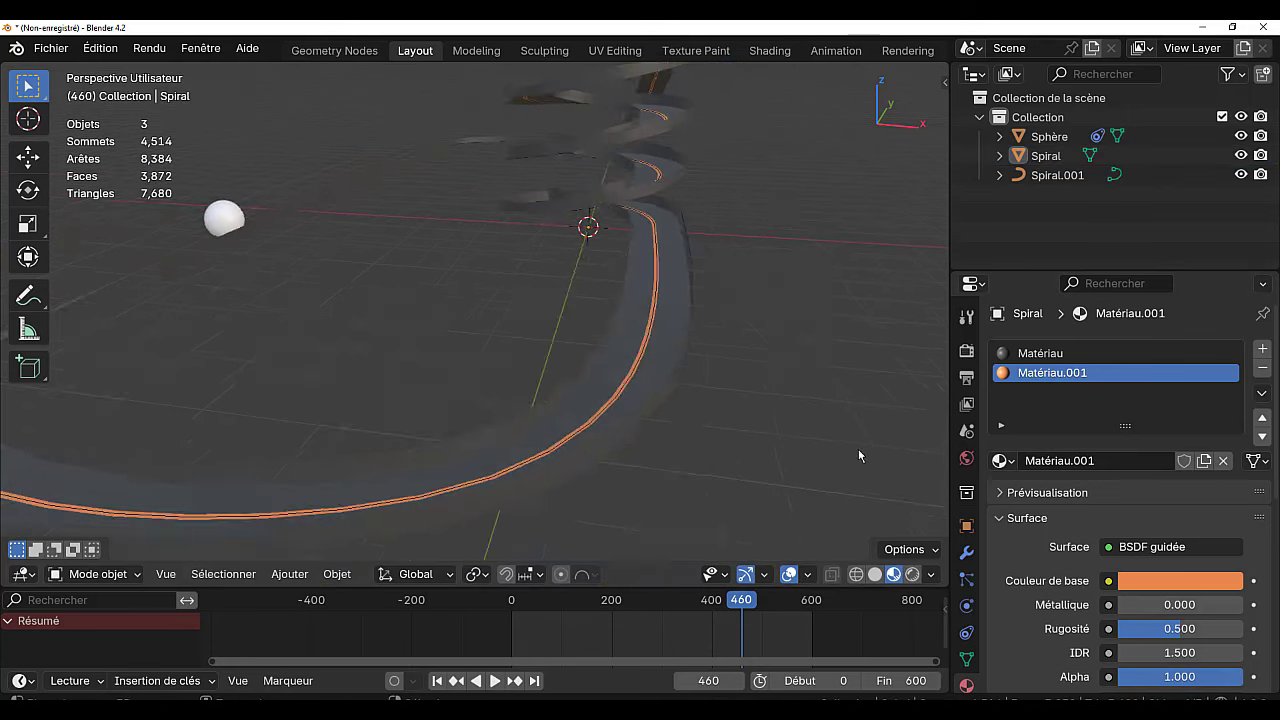
pyautogui.scroll(-5, 865, 448)
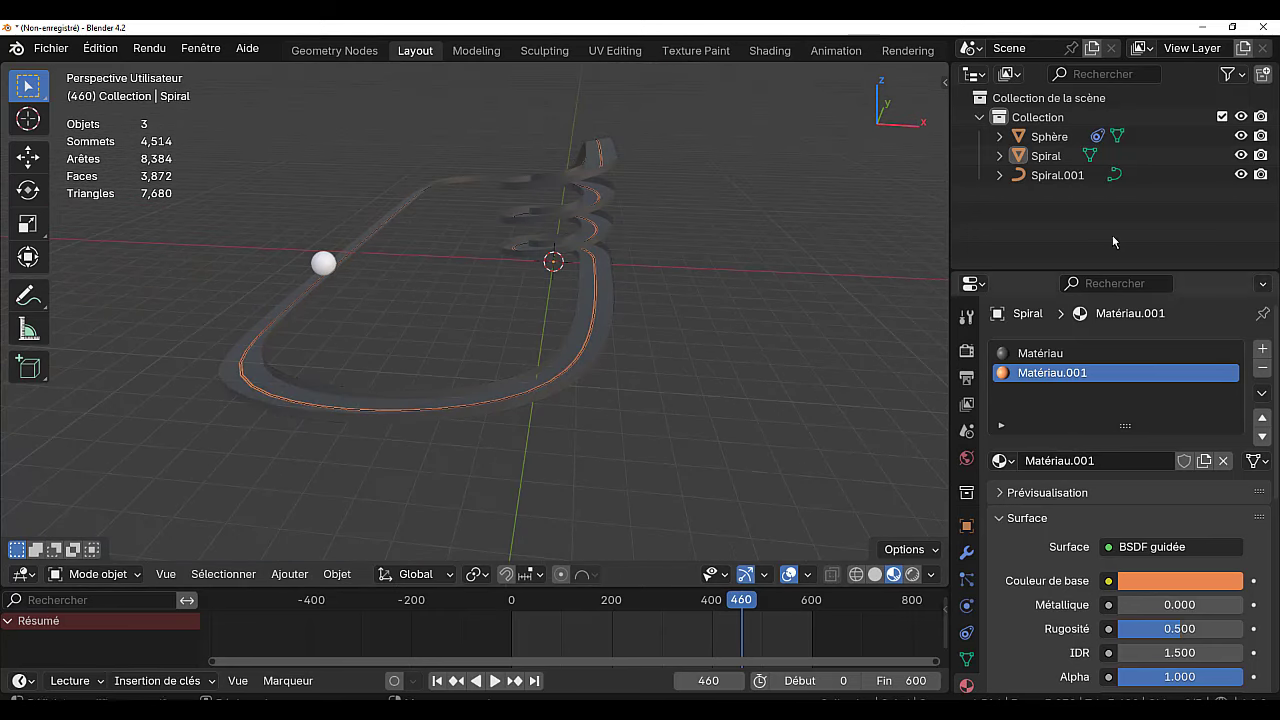
pyautogui.click(1241, 175)
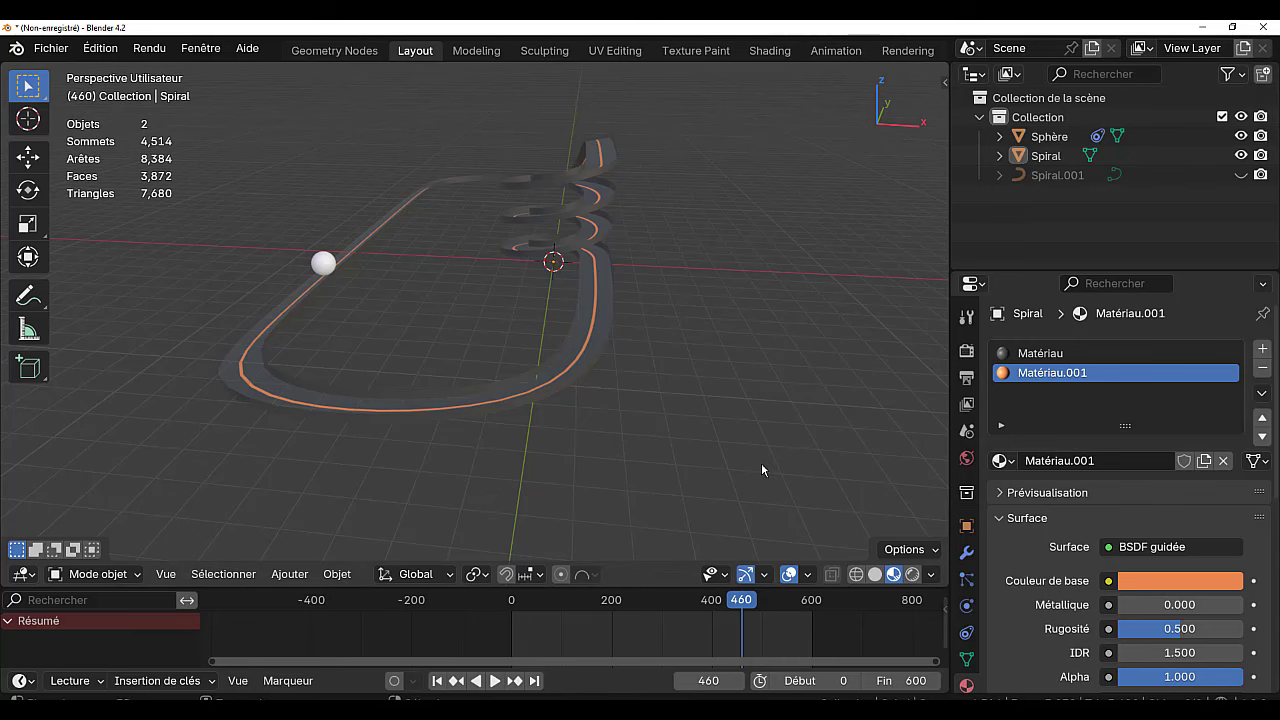
# Add one centred loop cut to the road mesh between the orange strip and the inner wall.
pyautogui.scroll(2, 761, 462)
pyautogui.press('Tab')
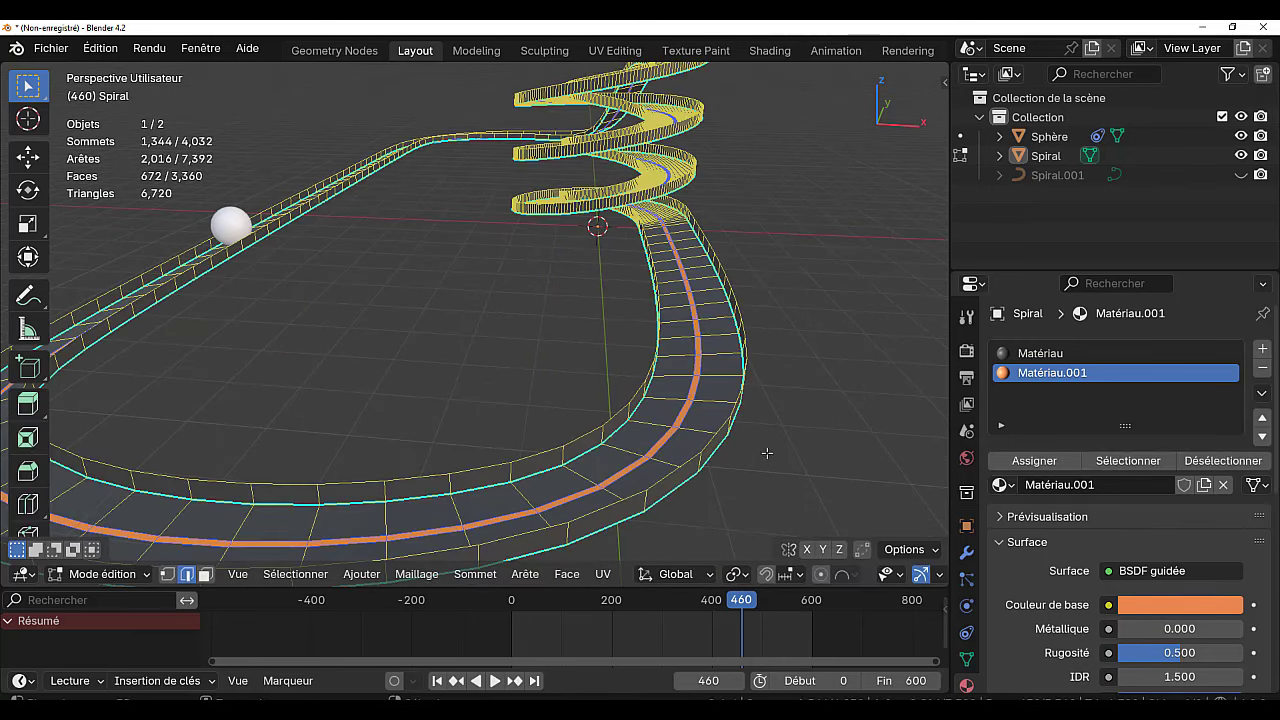
pyautogui.keyDown('shift'); pyautogui.moveTo(807, 456); pyautogui.dragTo(704, 459, button='middle'); pyautogui.keyUp('shift')
pyautogui.scroll(3, 729, 437)
pyautogui.scroll(-5, 757, 431)
pyautogui.scroll(6, 755, 432)
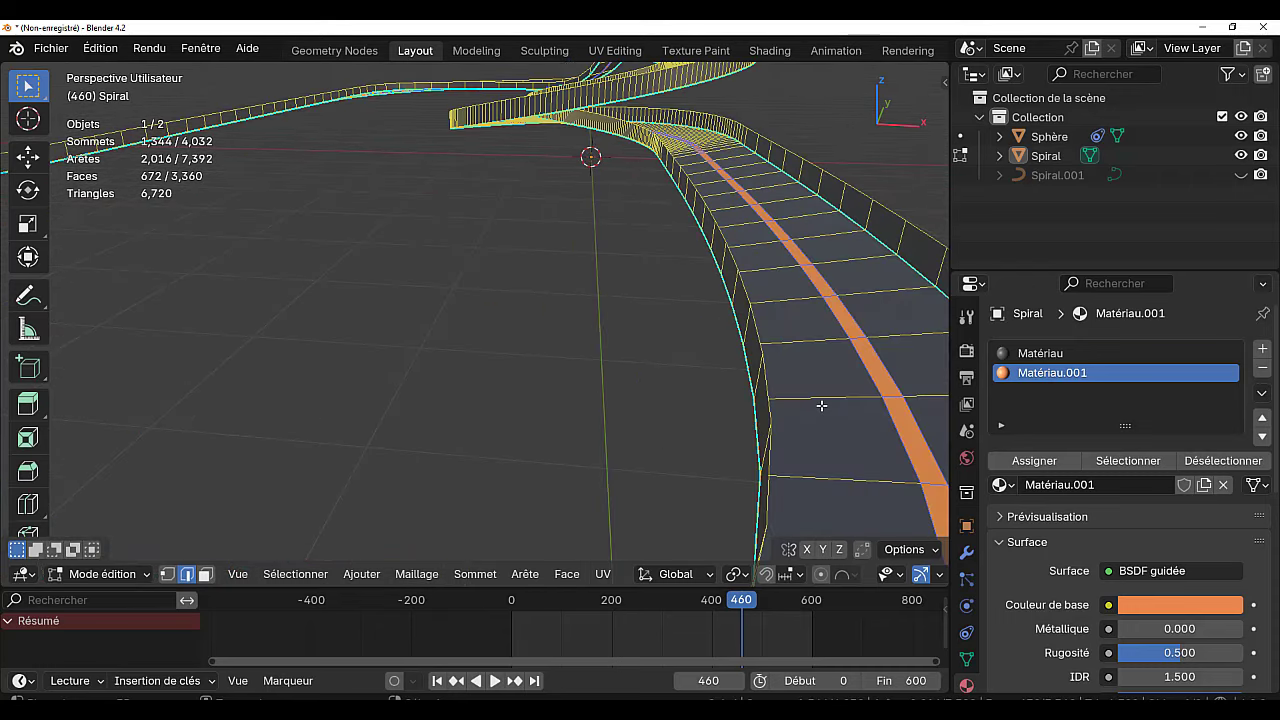
pyautogui.hotkey('ctrl', 'r')
pyautogui.click(821, 405)
pyautogui.rightClick(943, 381)
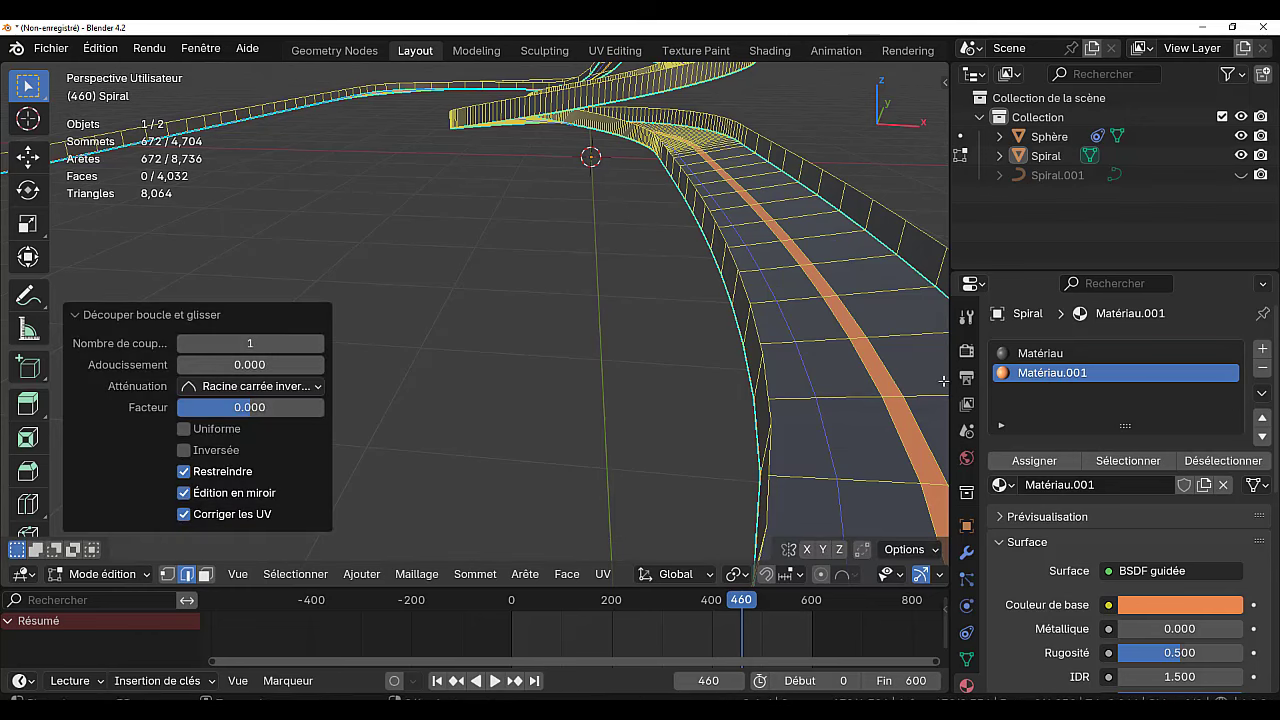
# Add one centred loop cut between the orange strip and the outer wall of the road.
pyautogui.moveTo(907, 403); pyautogui.dragTo(900, 400, button='middle')
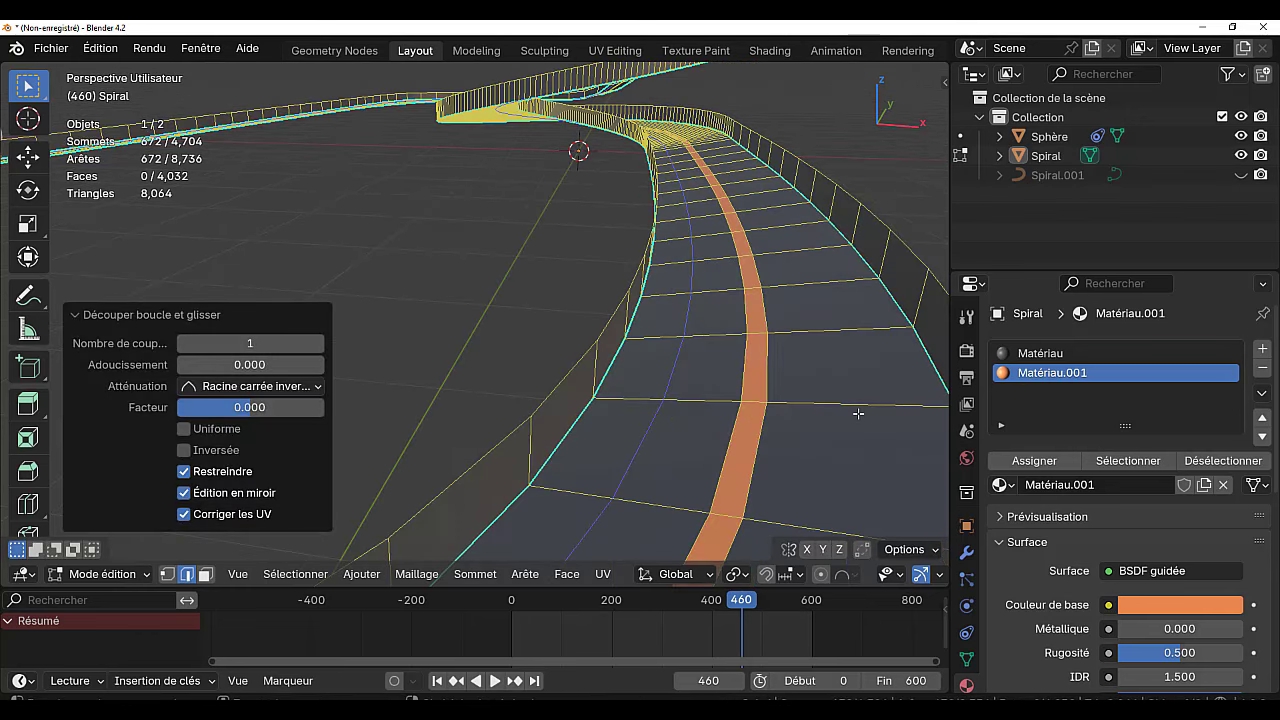
pyautogui.hotkey('ctrl', 't')
pyautogui.hotkey('ctrl', 'r')
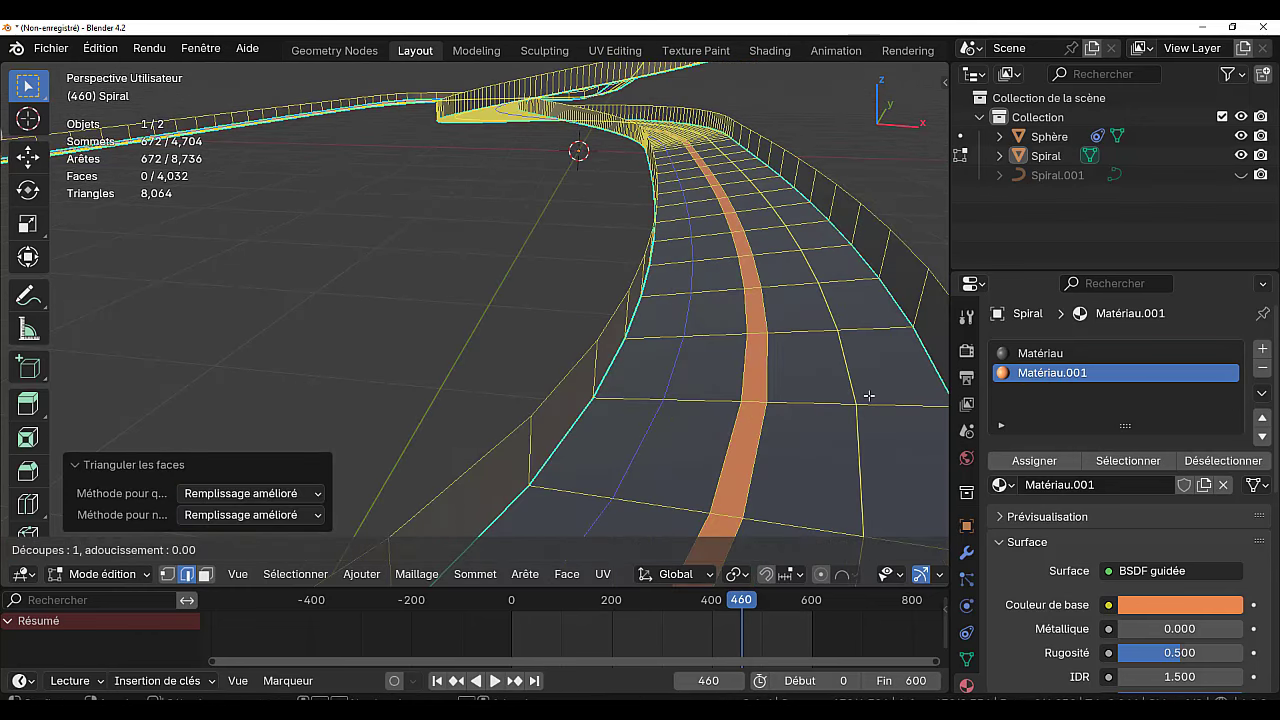
pyautogui.click(869, 396)
pyautogui.rightClick(869, 396)
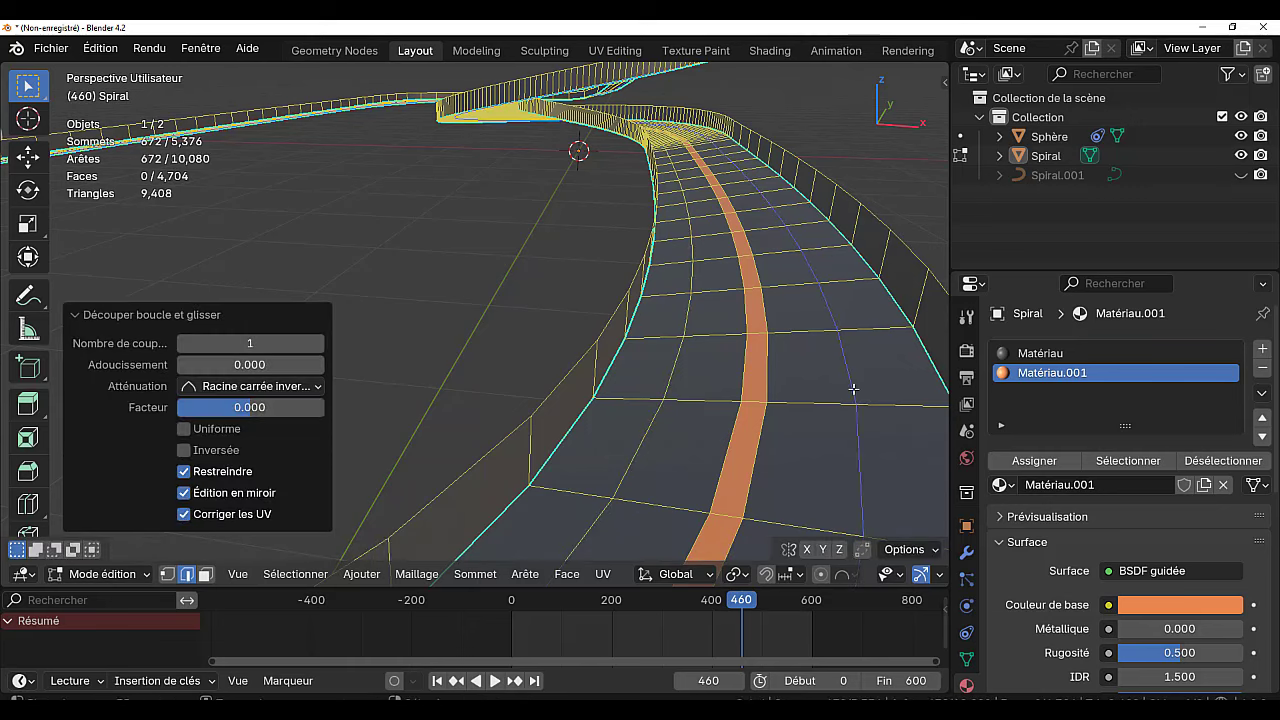
# Select both new side edge loops and bevel them together to a width of about 0.011 m.
pyautogui.keyDown('alt'); pyautogui.keyDown('shift'); pyautogui.click(683, 375); pyautogui.keyUp('shift'); pyautogui.keyUp('alt')
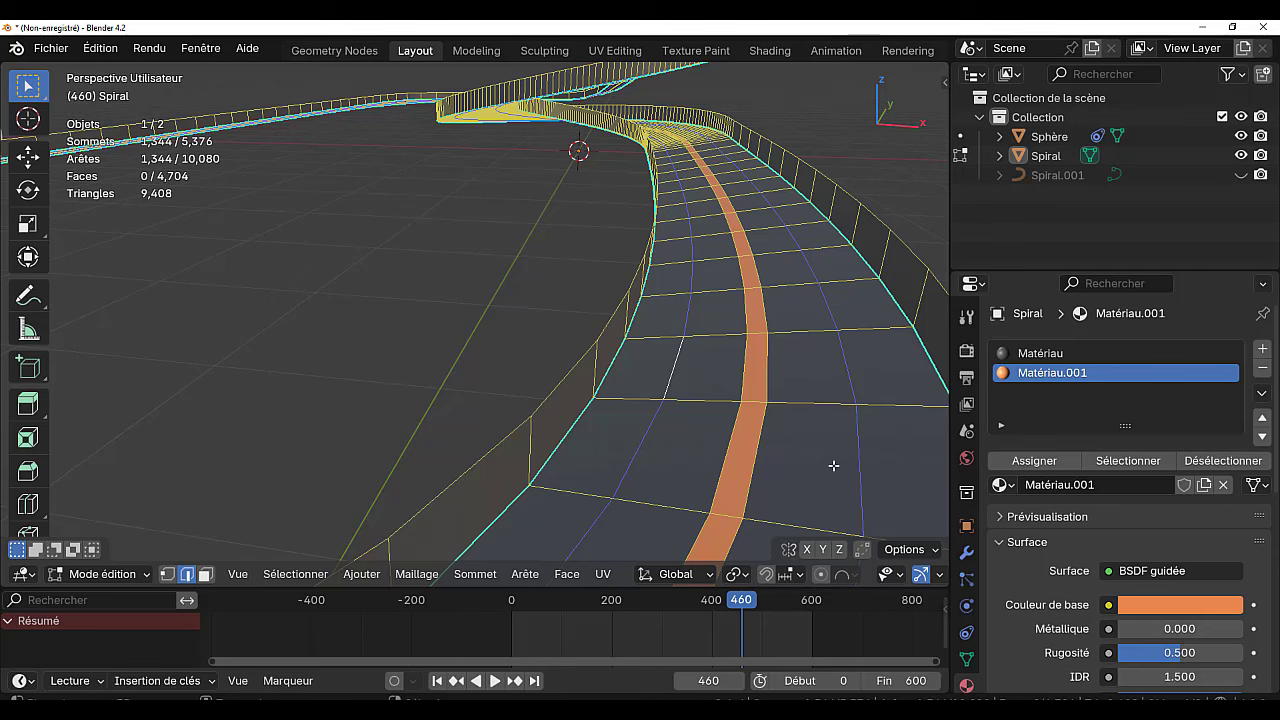
pyautogui.hotkey('ctrl', 'b')
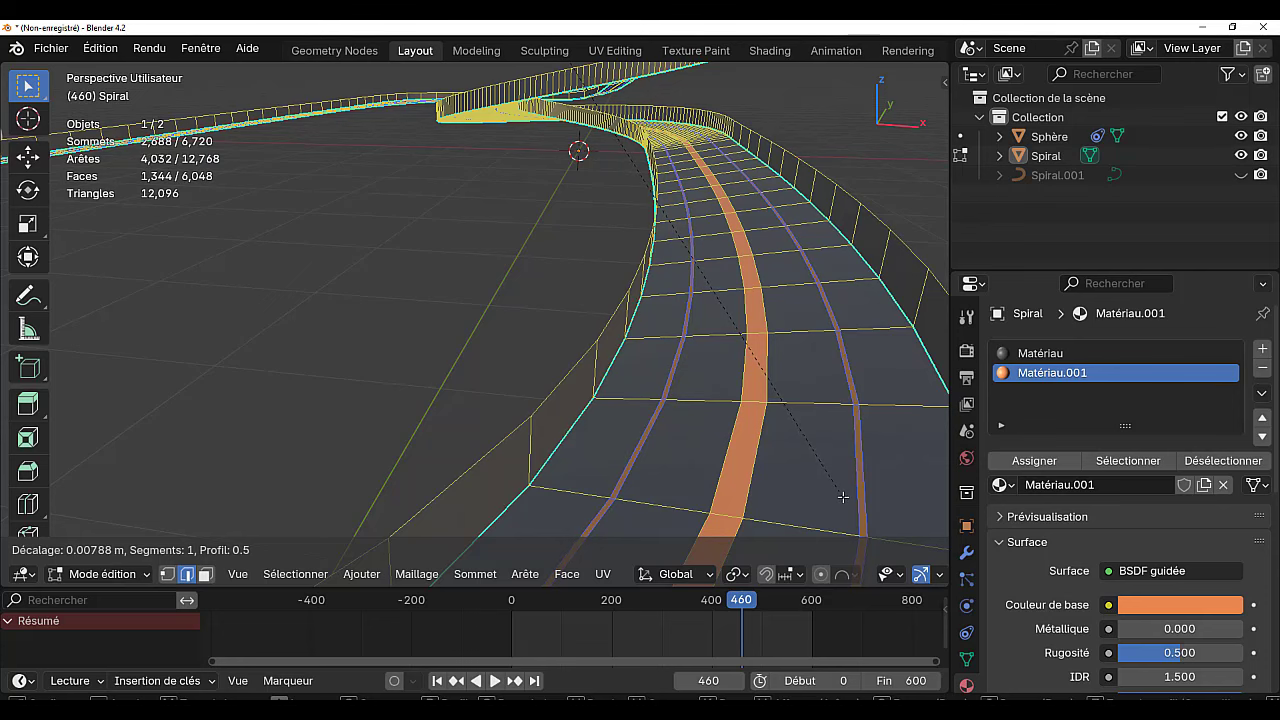
pyautogui.click(803, 478)
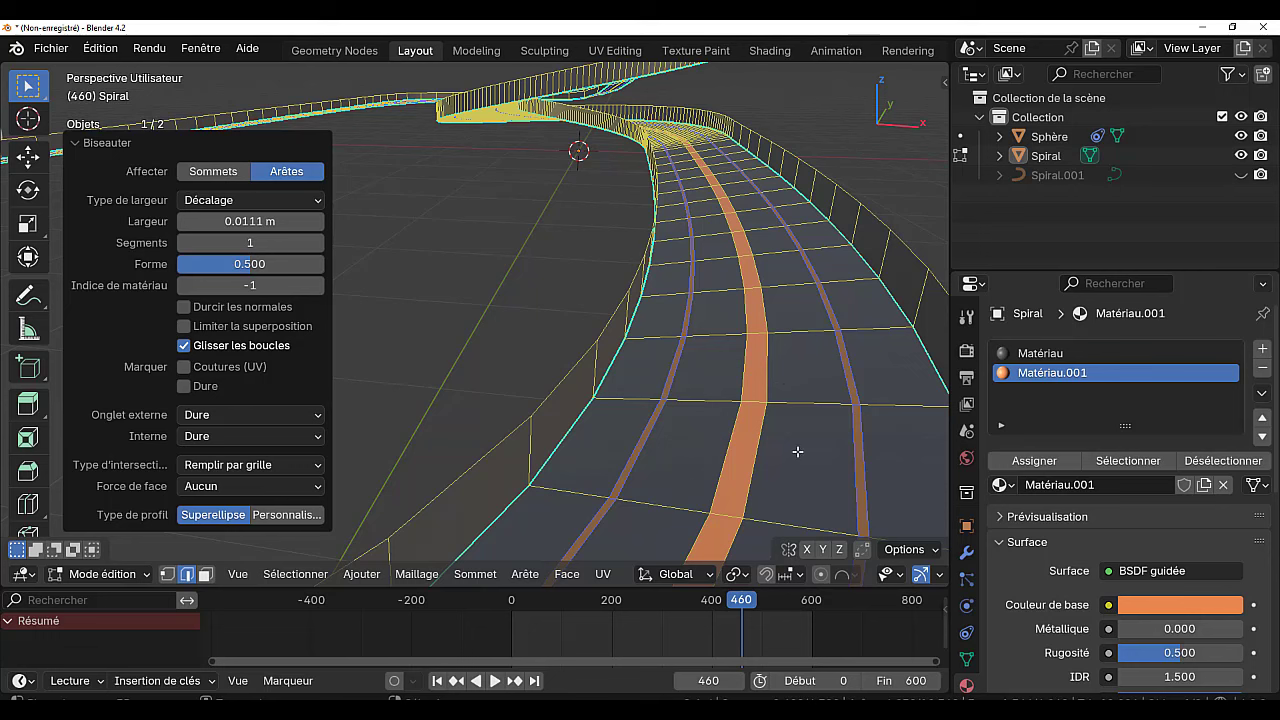
# Switch to face selection and apply Checker Deselect twice to the faces of the two narrow side strips.
pyautogui.click(204, 575)
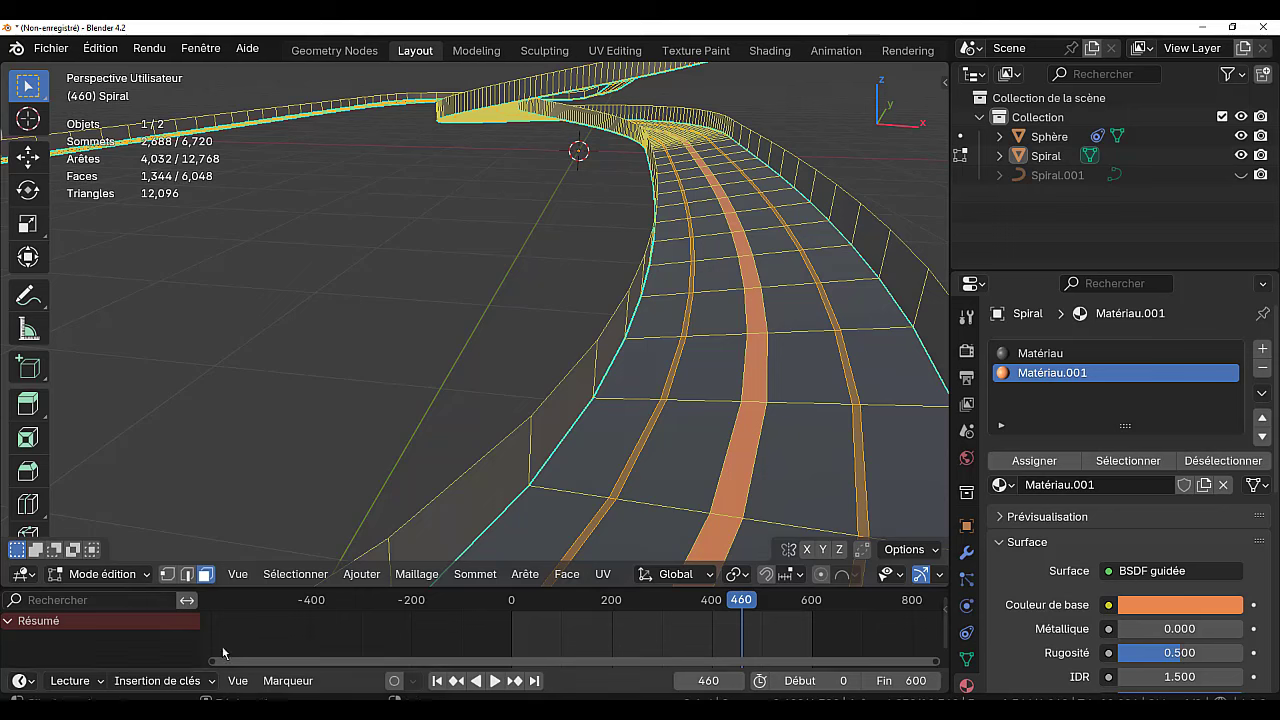
pyautogui.click(275, 575)
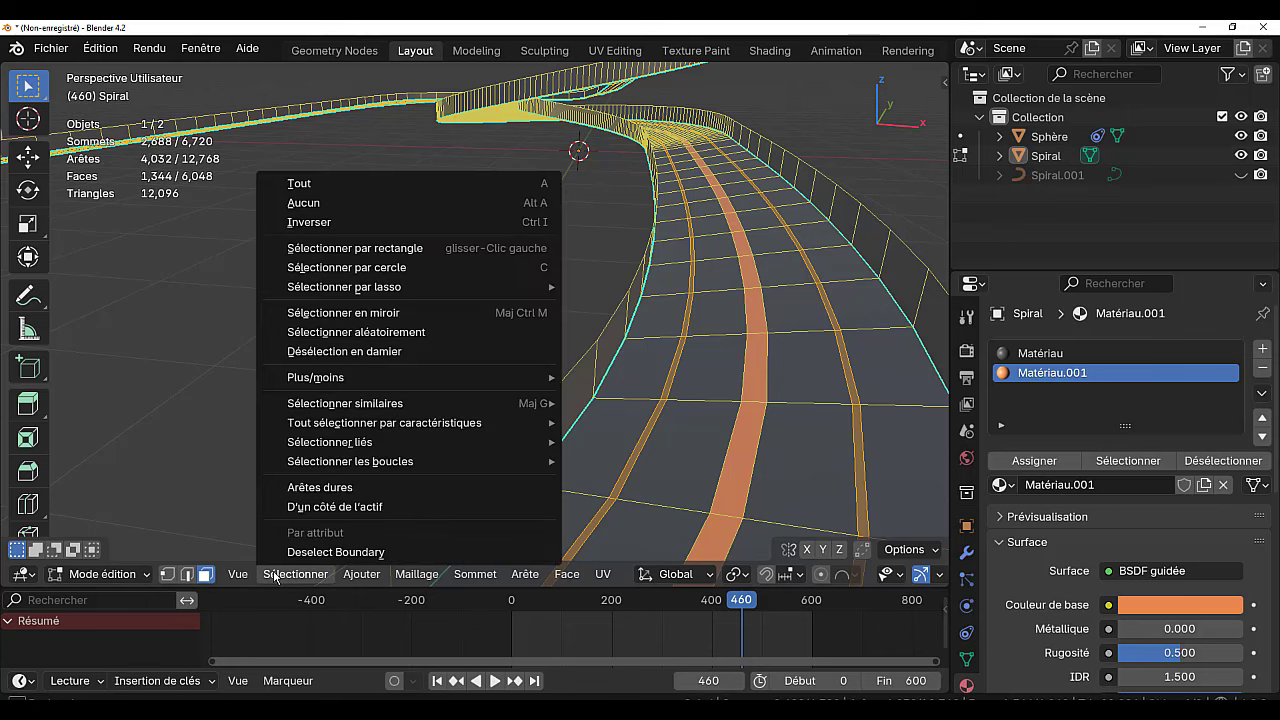
pyautogui.click(304, 355)
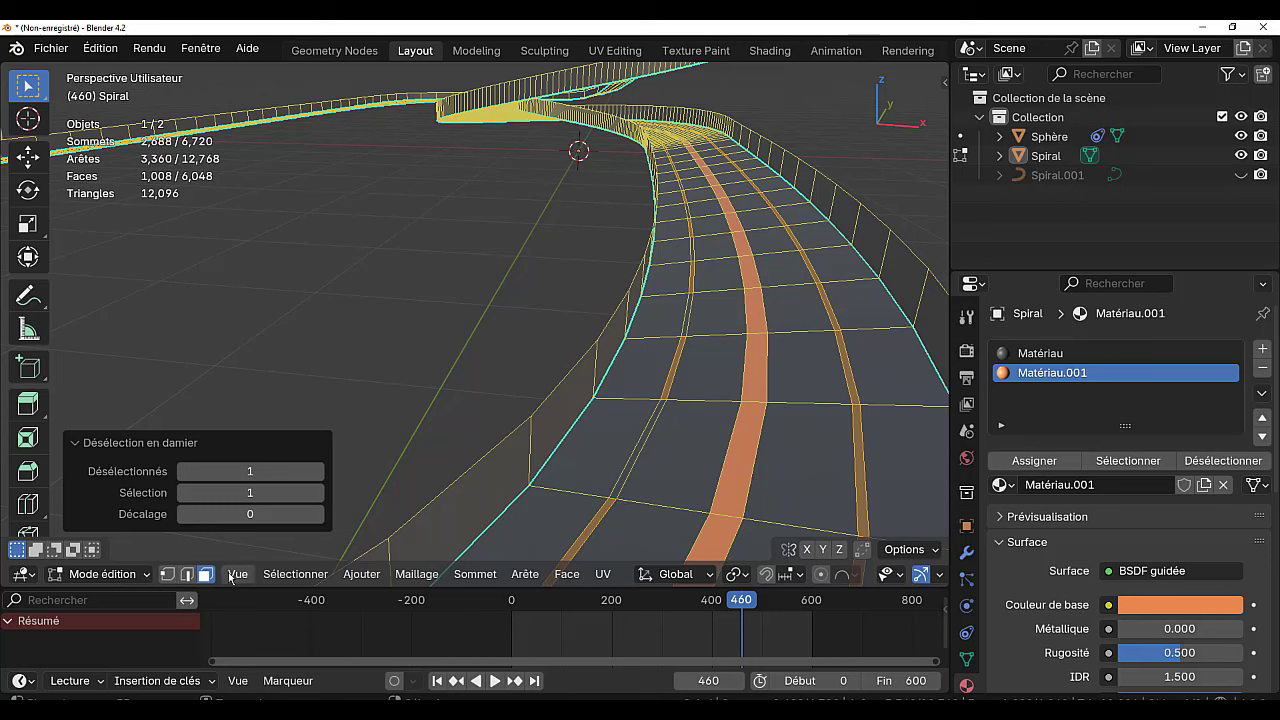
pyautogui.click(285, 575)
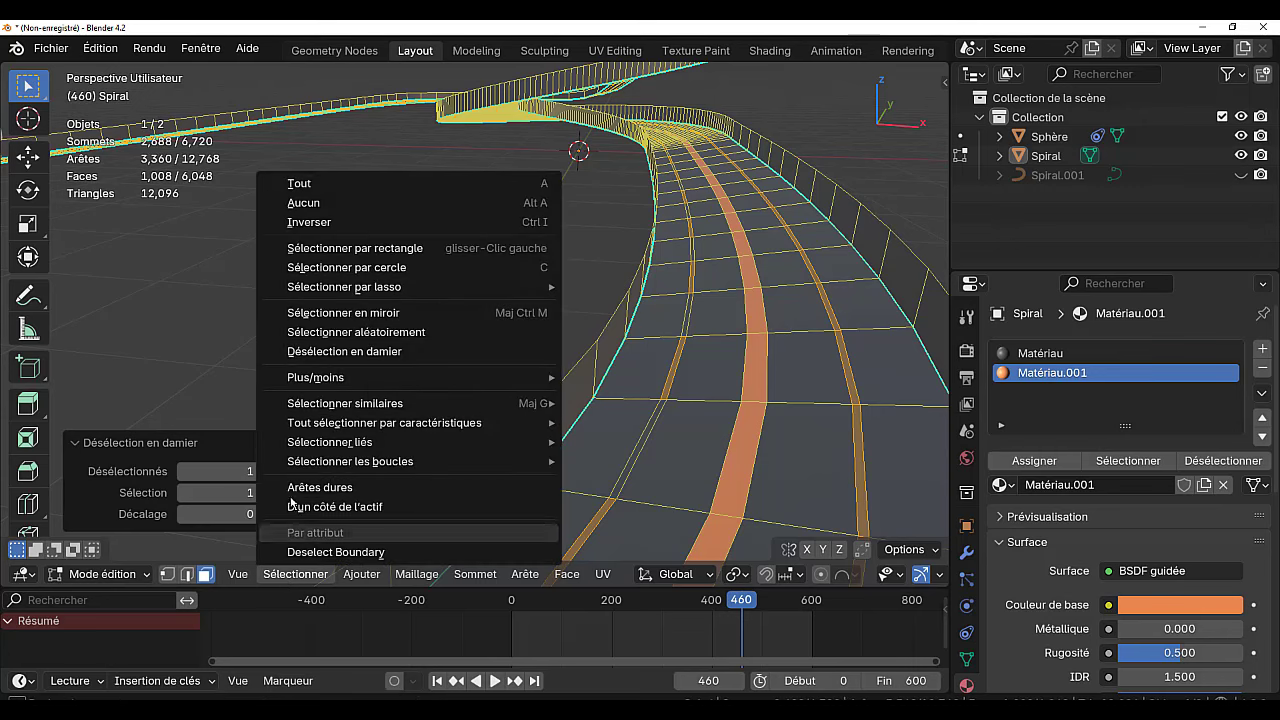
pyautogui.click(311, 349)
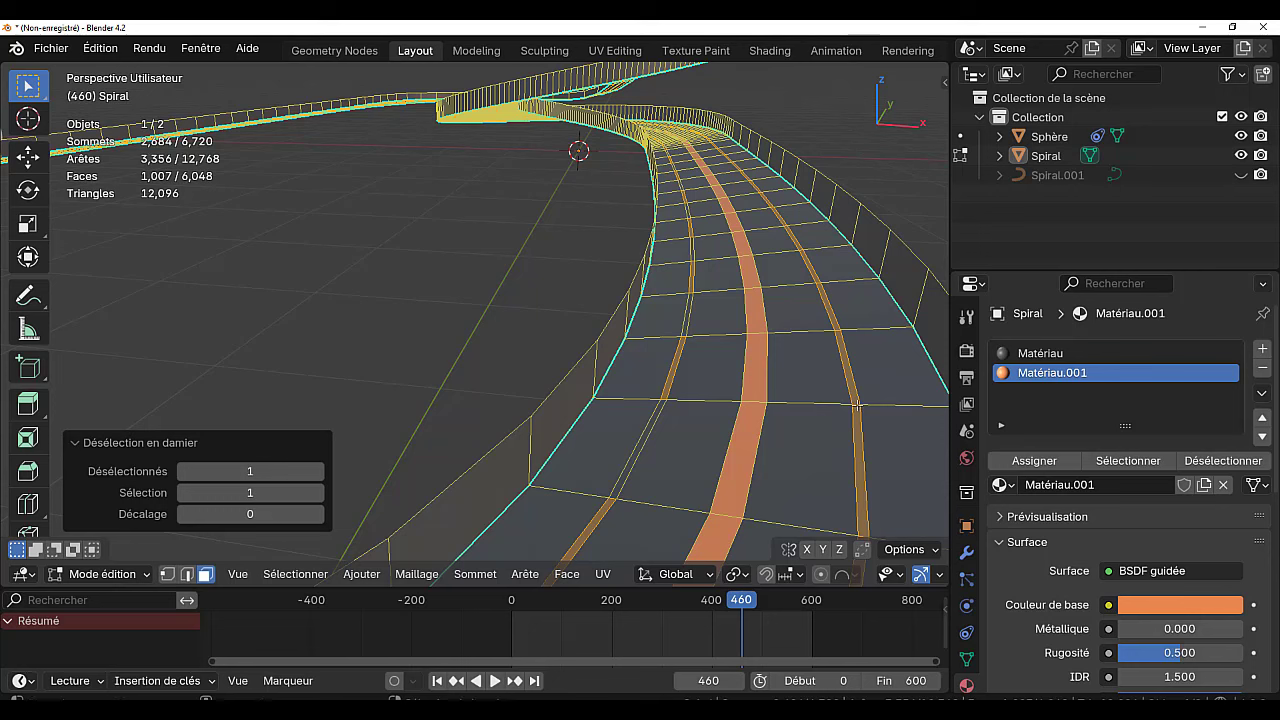
# Make a face of the outer narrow side strip active and apply Checker Deselect to that strip's faces.
pyautogui.keyDown('shift'); pyautogui.click(852, 398); pyautogui.keyUp('shift')
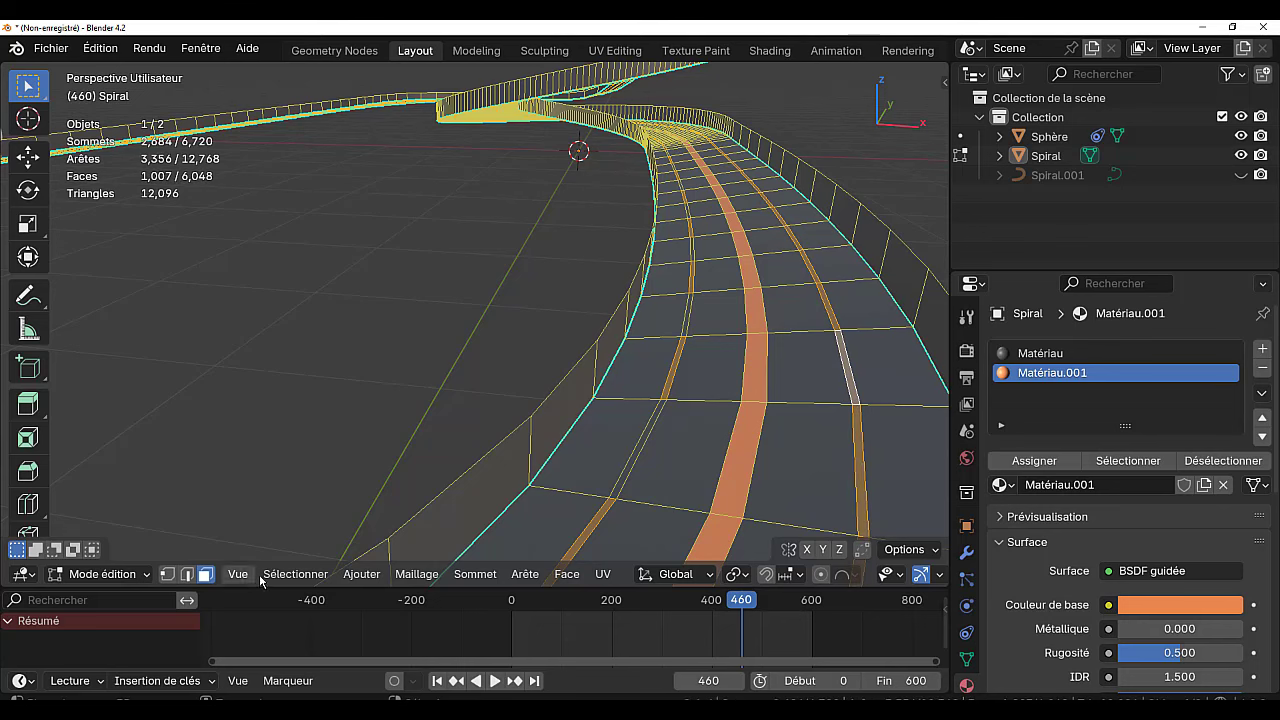
pyautogui.click(290, 574)
pyautogui.moveTo(305, 405)
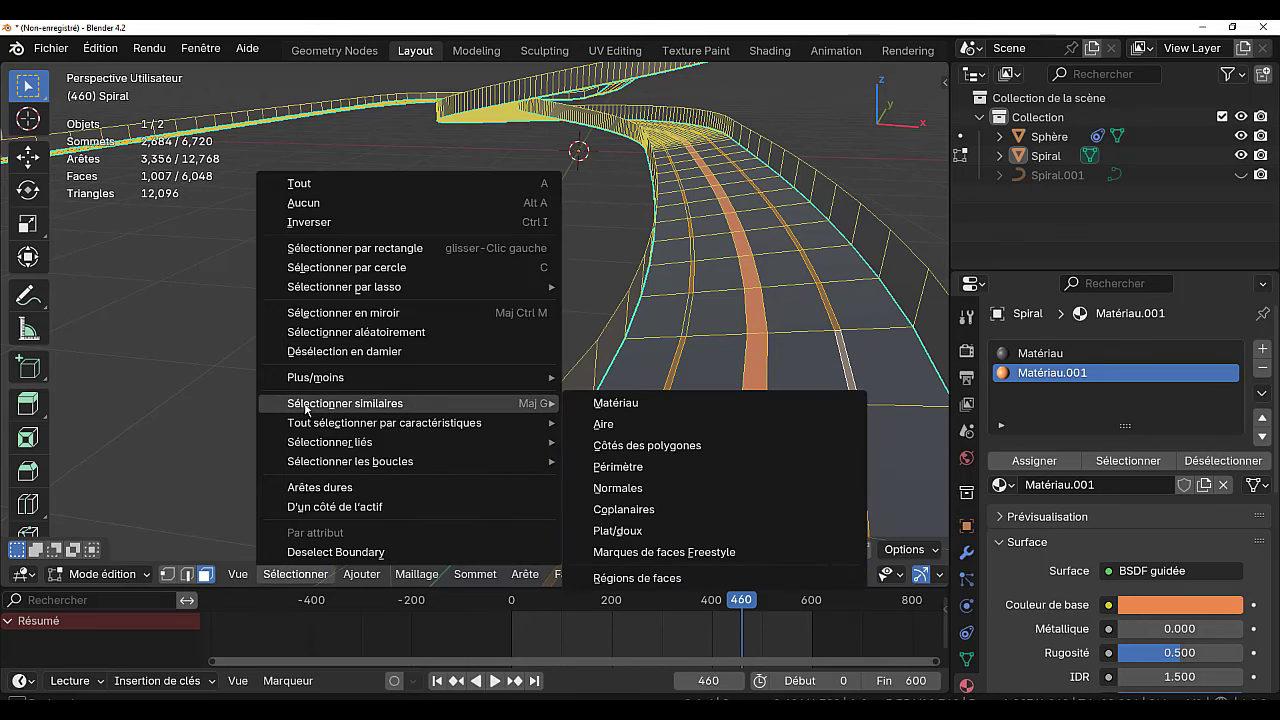
pyautogui.click(309, 351)
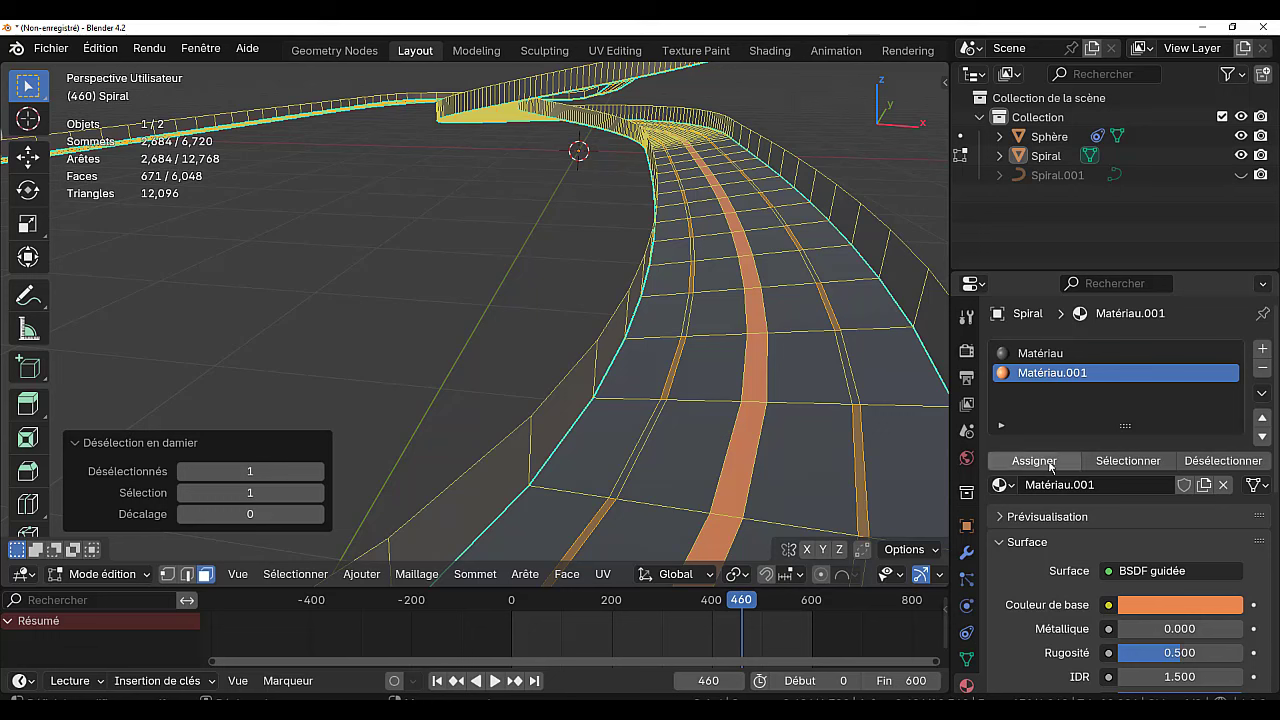
# Add a new material with a yellow base colour, assign it to the selected side strip faces, and return to Object Mode.
pyautogui.click(1262, 352)
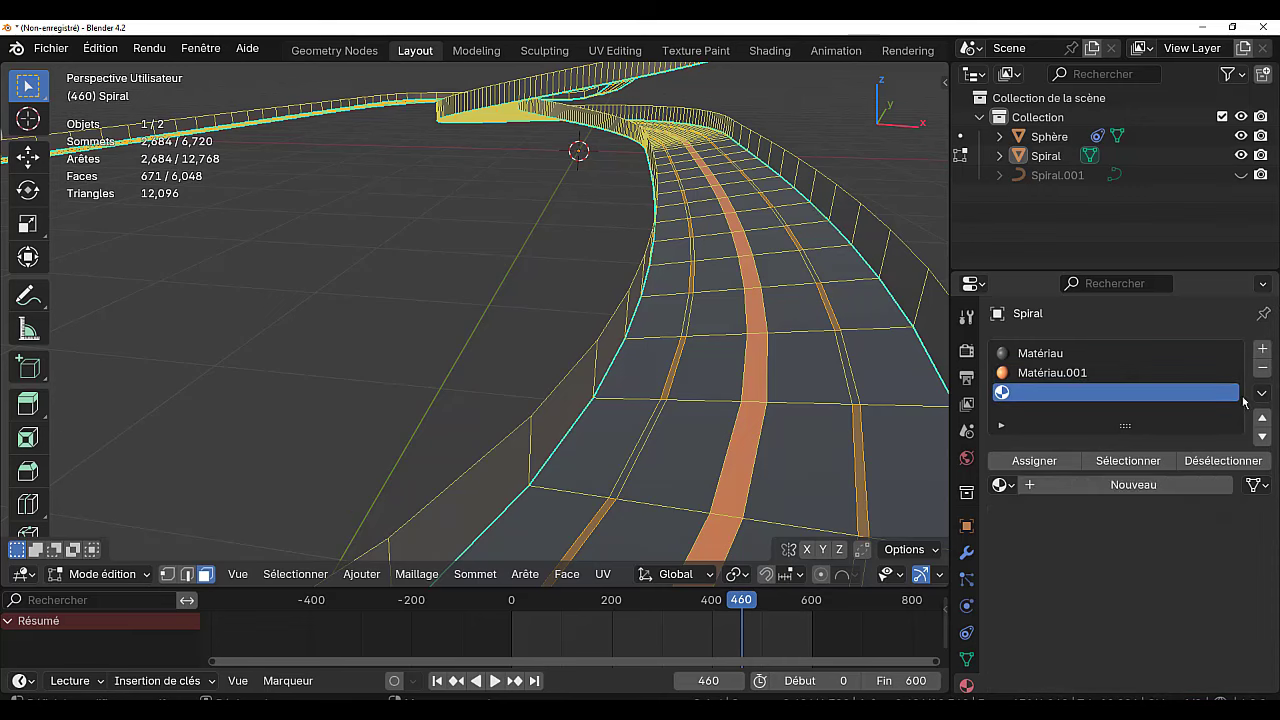
pyautogui.click(1155, 488)
pyautogui.click(1157, 608)
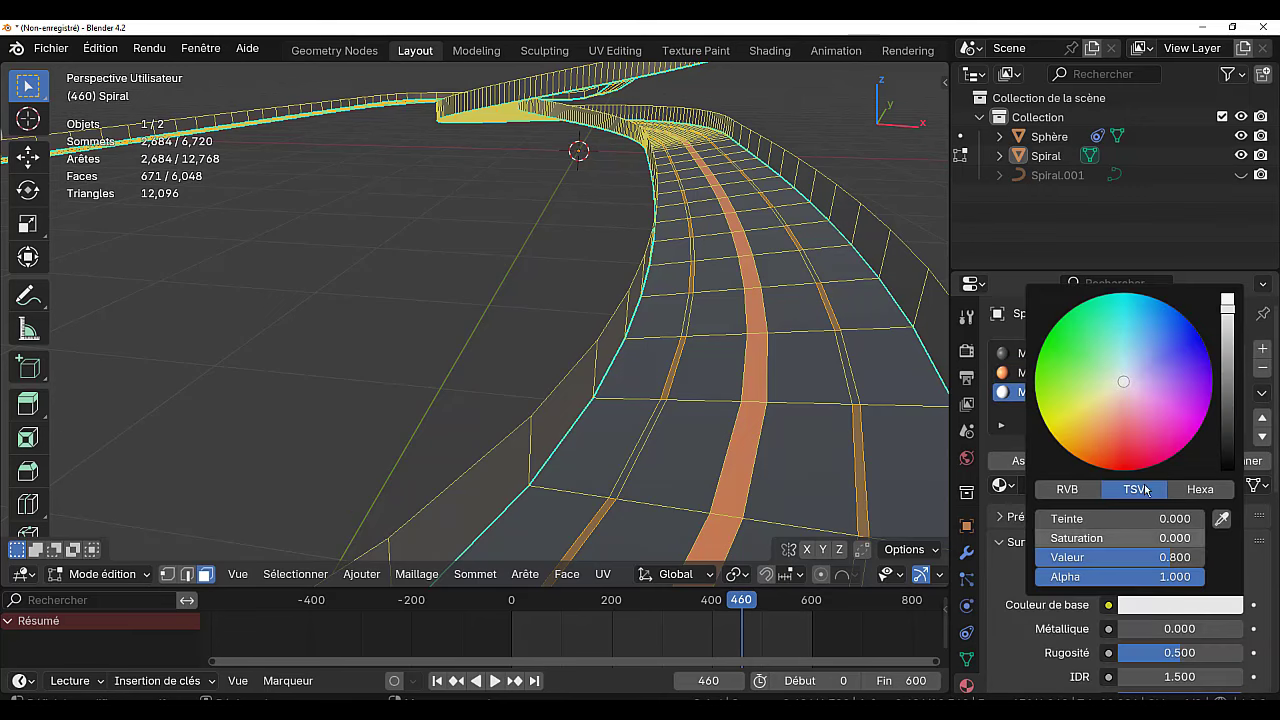
pyautogui.click(1067, 442)
pyautogui.moveTo(1064, 440); pyautogui.dragTo(1062, 431)
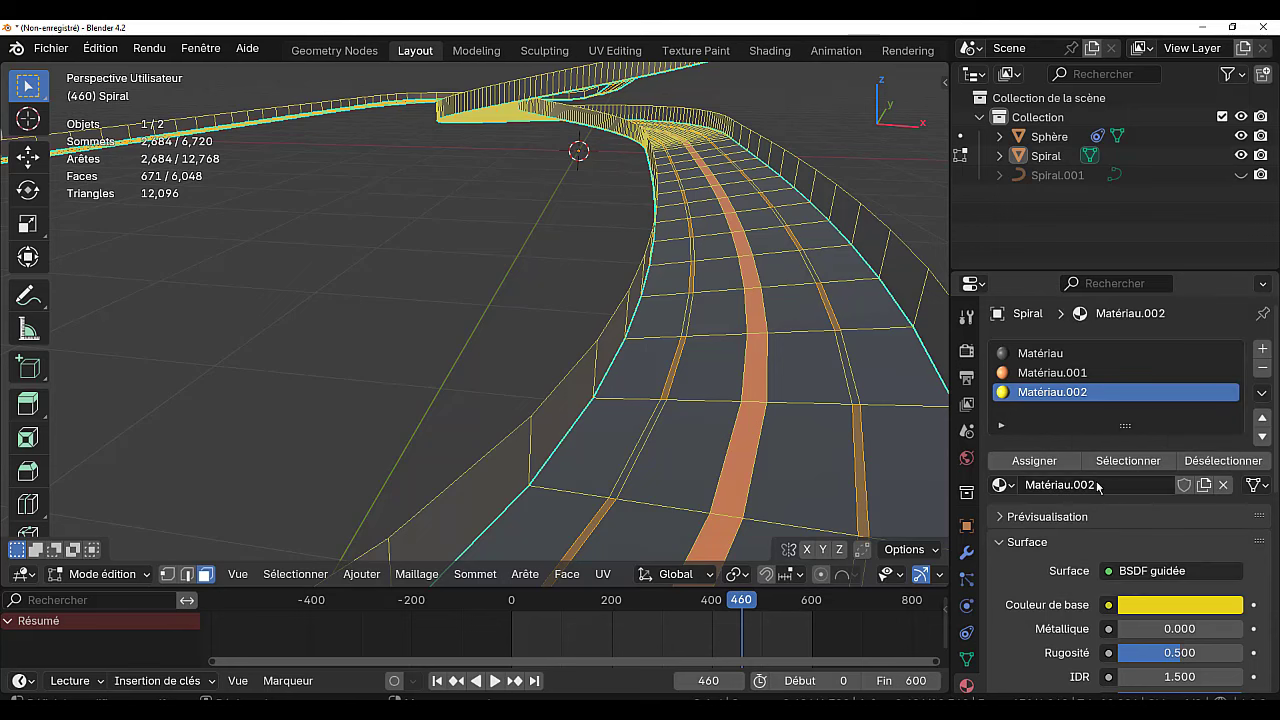
pyautogui.click(1005, 462)
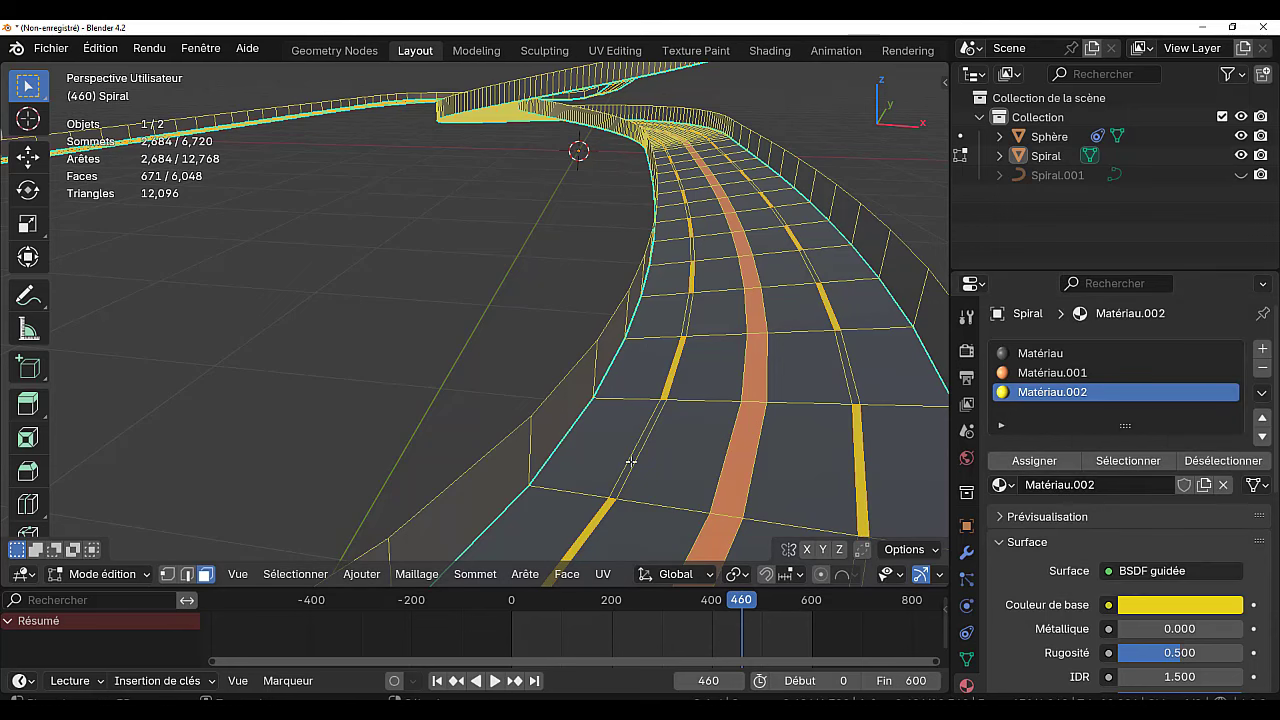
pyautogui.press('Tab')
pyautogui.scroll(-5, 630, 460)
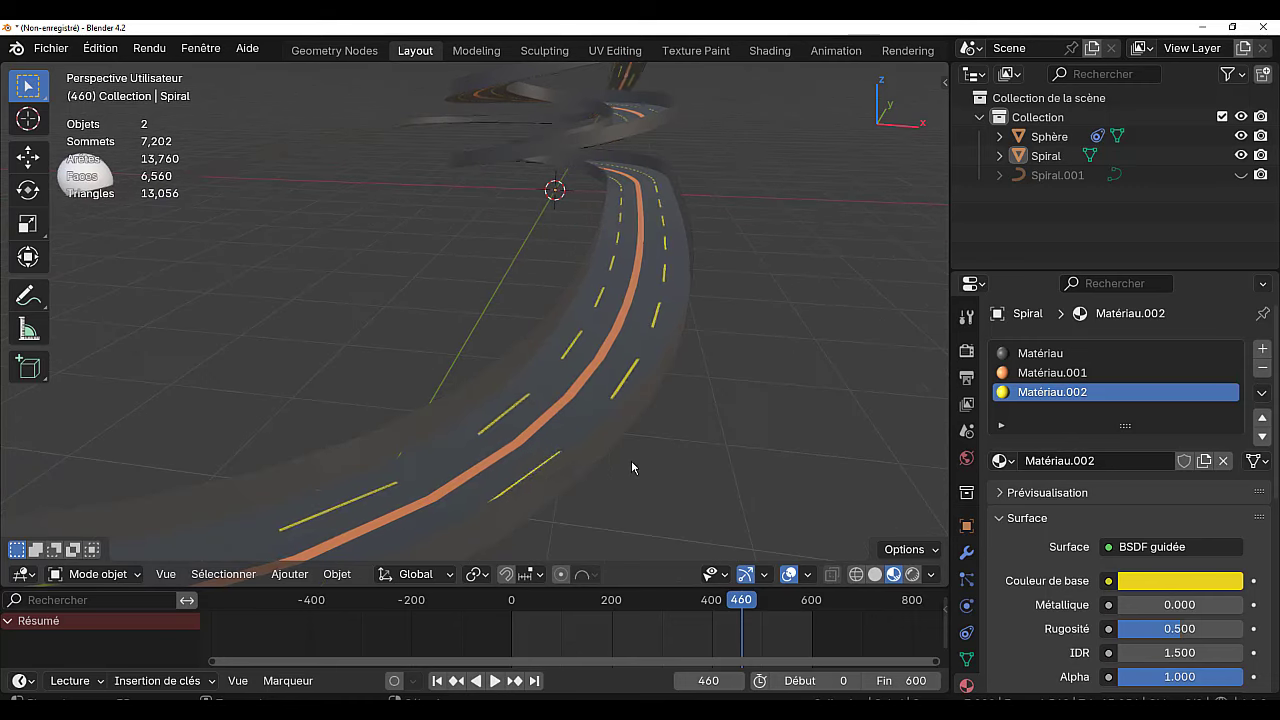
pyautogui.moveTo(631, 461); pyautogui.dragTo(303, 506, button='middle')
pyautogui.scroll(-3, 667, 454)
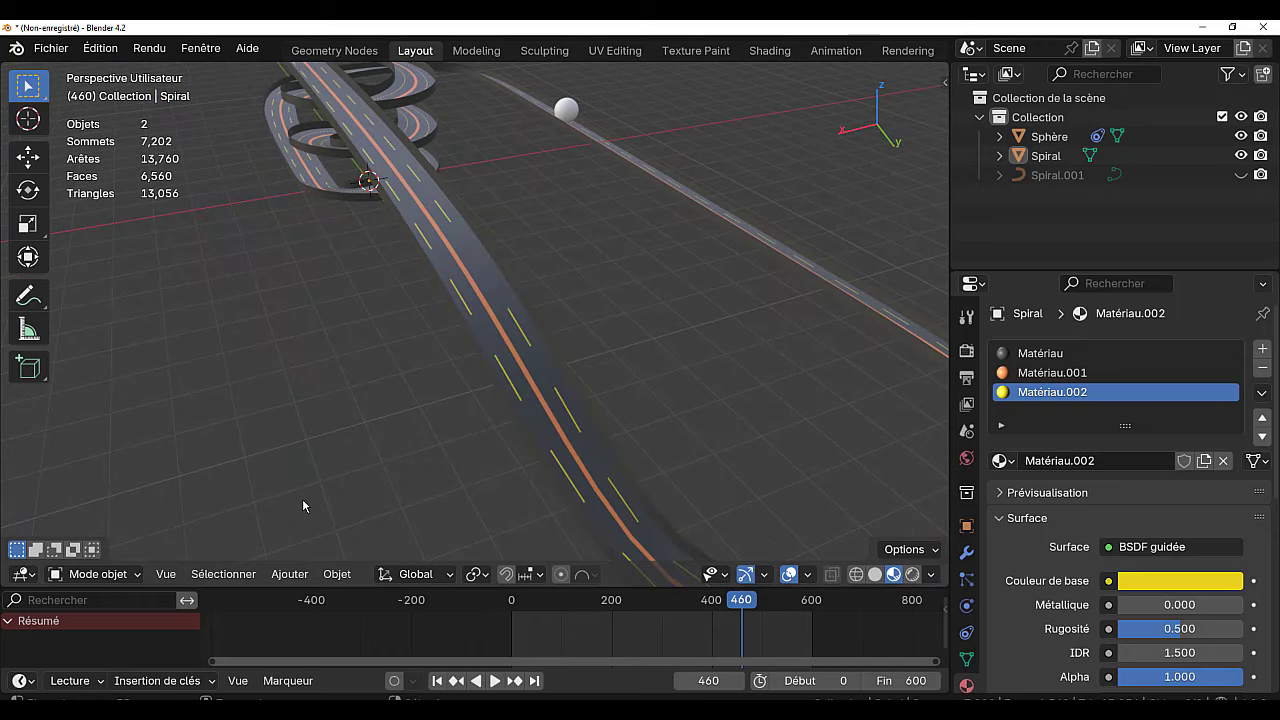
# Start the animation playback and give the sphere a new material with a red base colour and roughness 0.
pyautogui.click(494, 681)
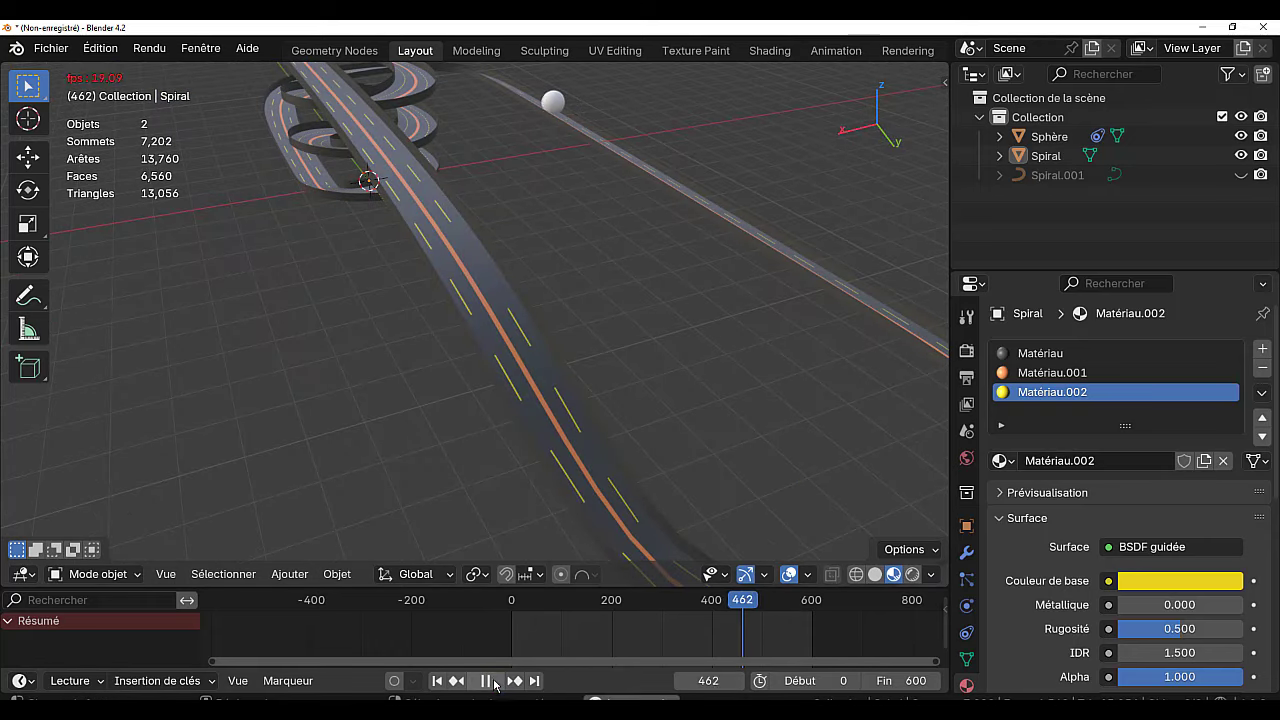
pyautogui.click(1045, 353)
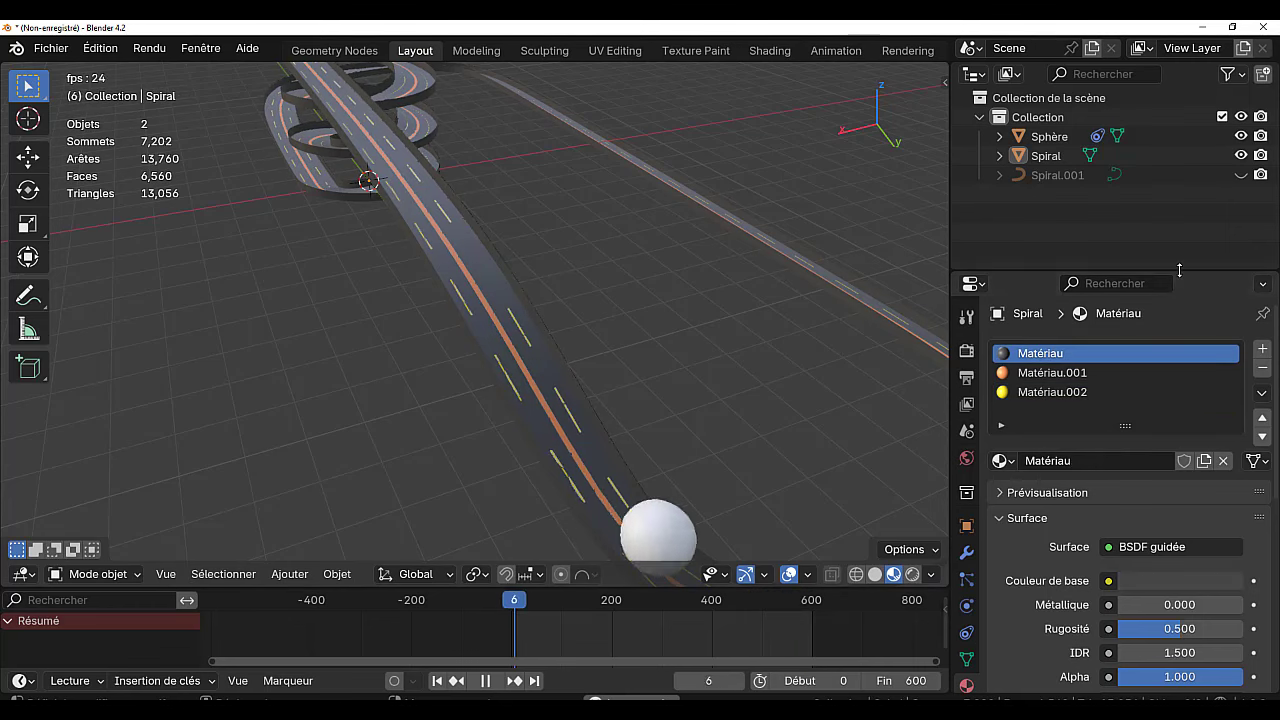
pyautogui.moveTo(1171, 271); pyautogui.dragTo(1187, 243)
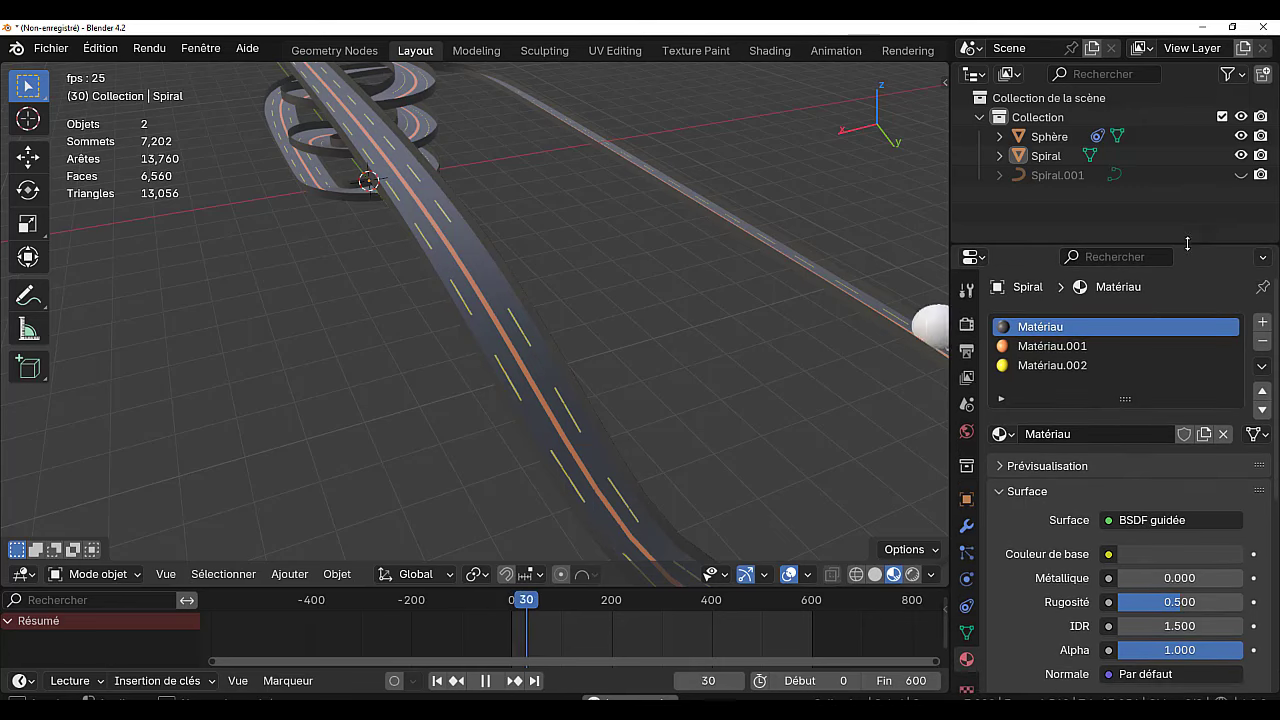
pyautogui.click(1049, 136)
pyautogui.click(1155, 404)
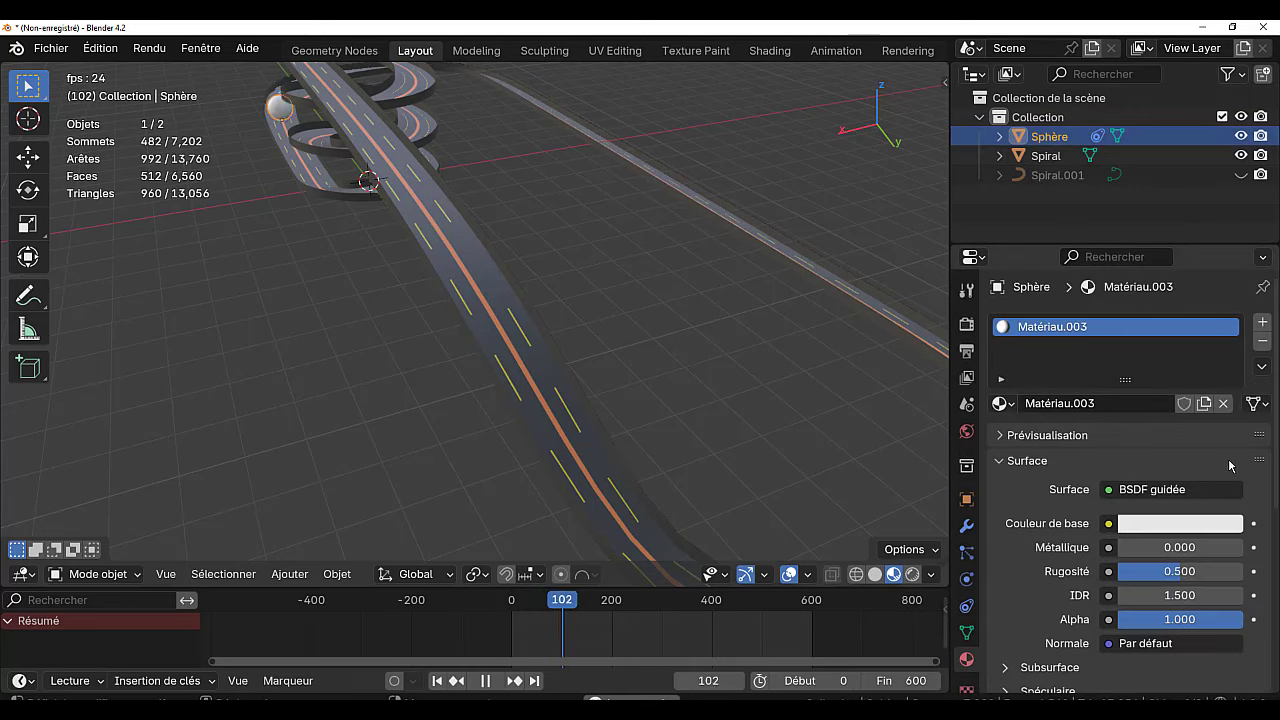
pyautogui.click(1149, 523)
pyautogui.click(1141, 376)
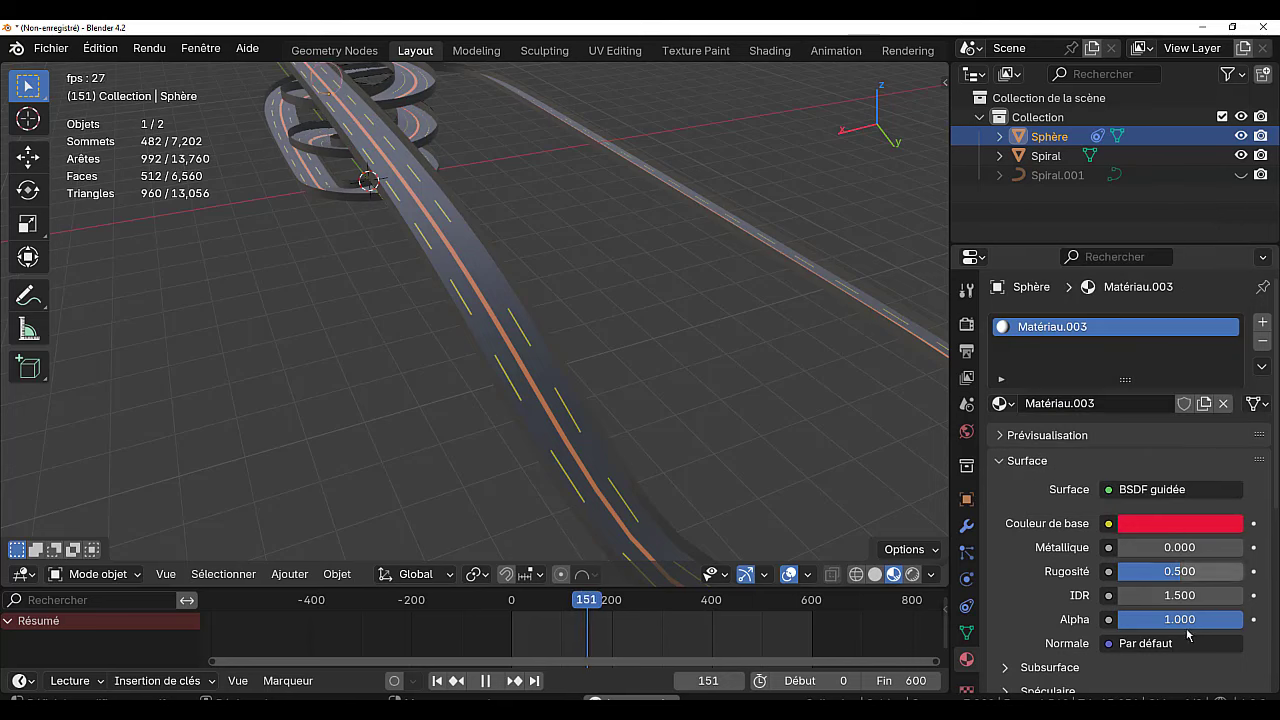
pyautogui.moveTo(1180, 571); pyautogui.dragTo(1105, 571)
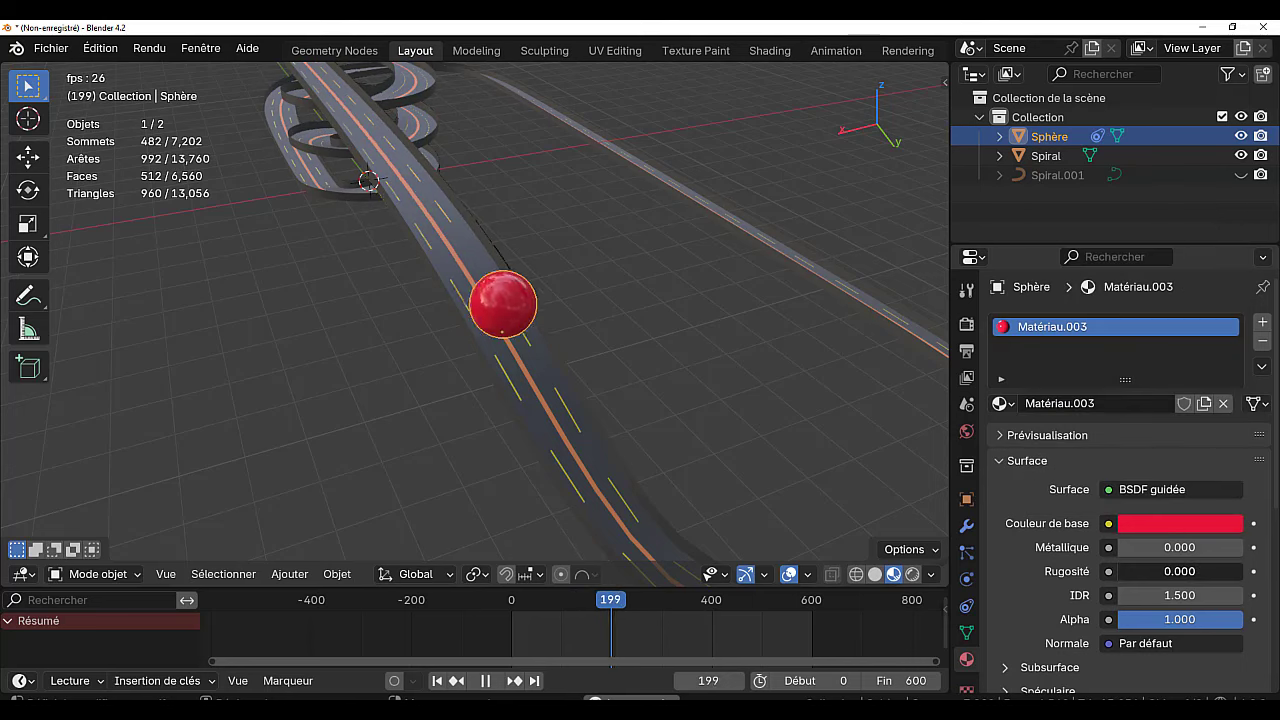
# Examine the red sphere's run around the circuit and spiral during playback from several viewing angles.
pyautogui.click(609, 407)
pyautogui.scroll(-4, 426, 450)
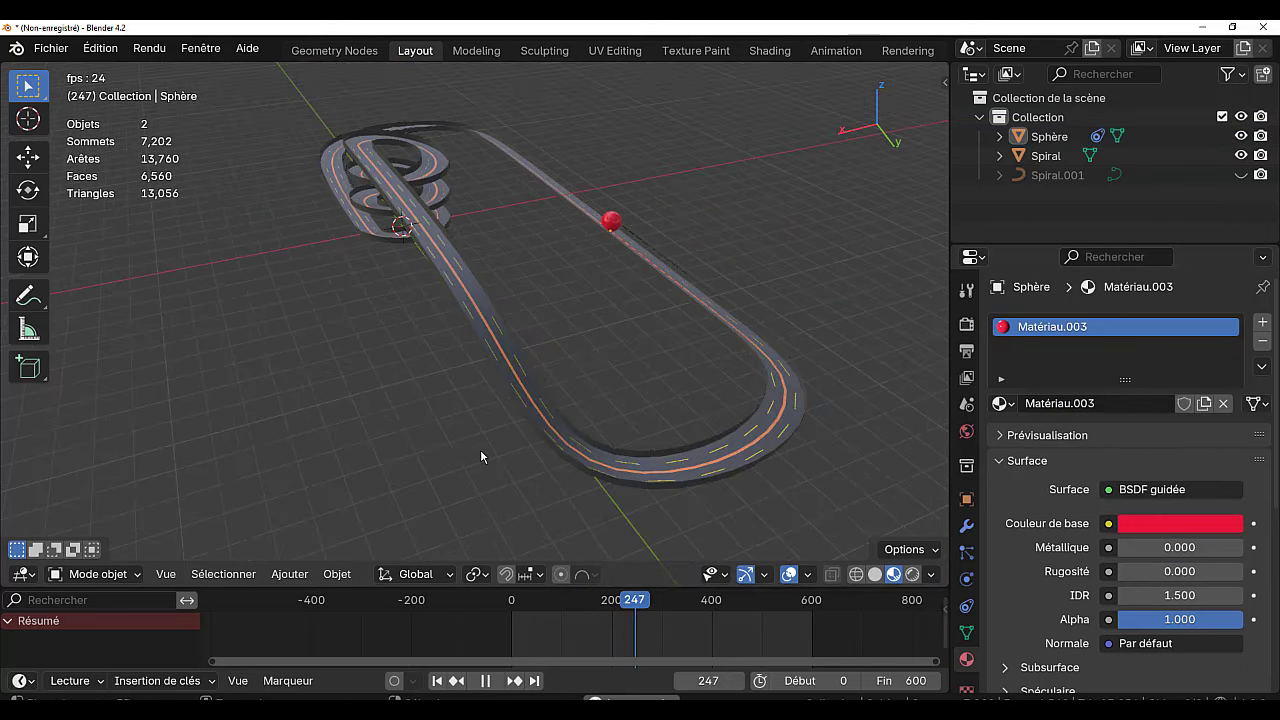
pyautogui.moveTo(480, 450); pyautogui.dragTo(851, 434, button='middle')
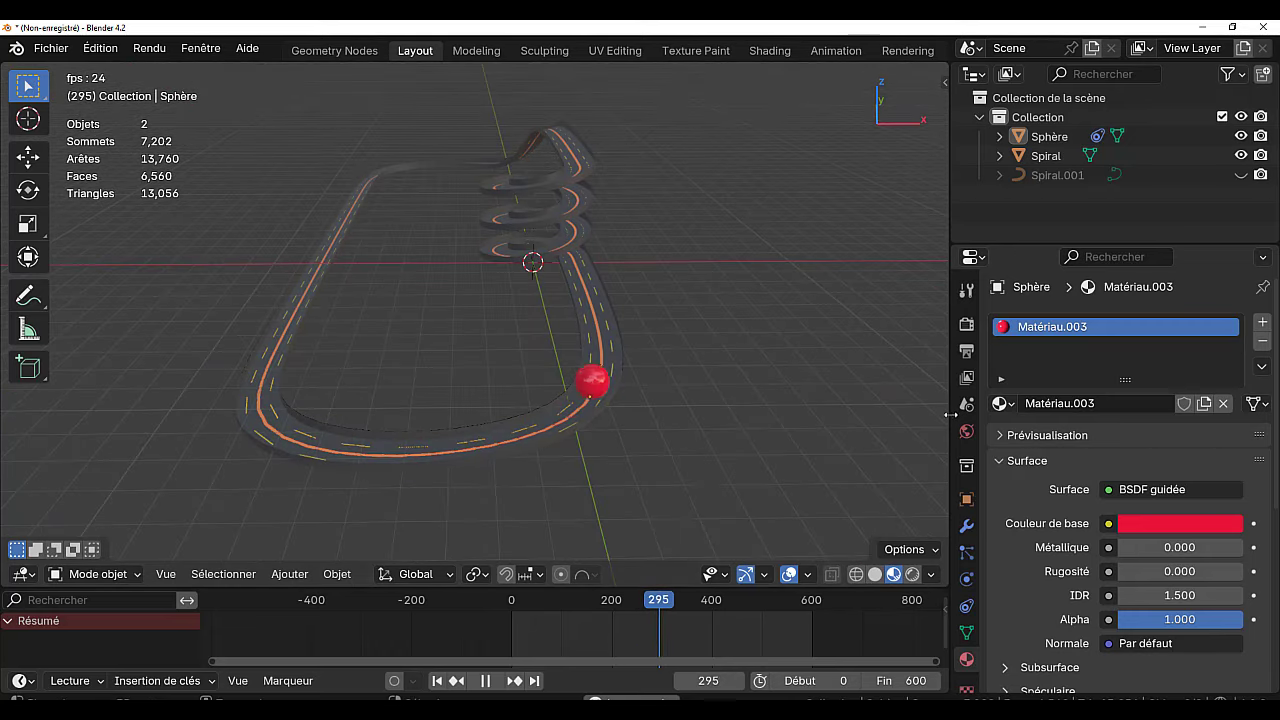
pyautogui.moveTo(951, 417); pyautogui.dragTo(1138, 411)
pyautogui.moveTo(826, 455); pyautogui.dragTo(766, 451, button='middle')
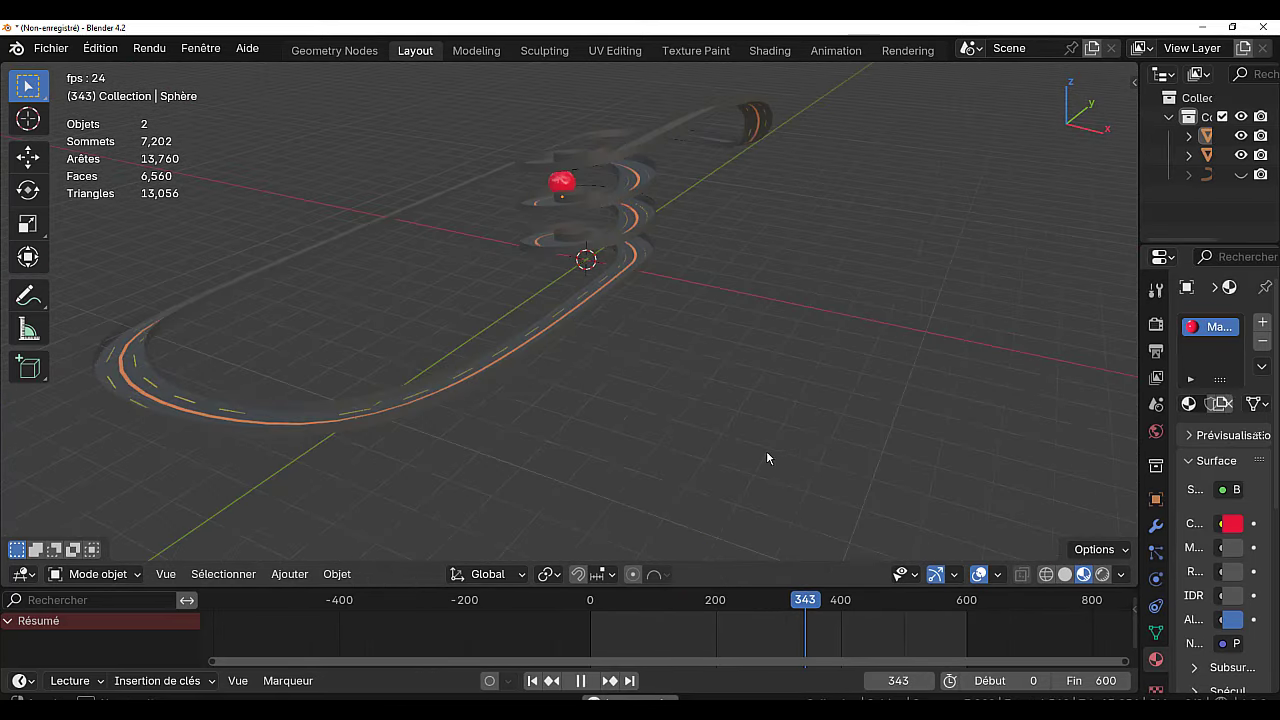
pyautogui.scroll(2, 642, 350)
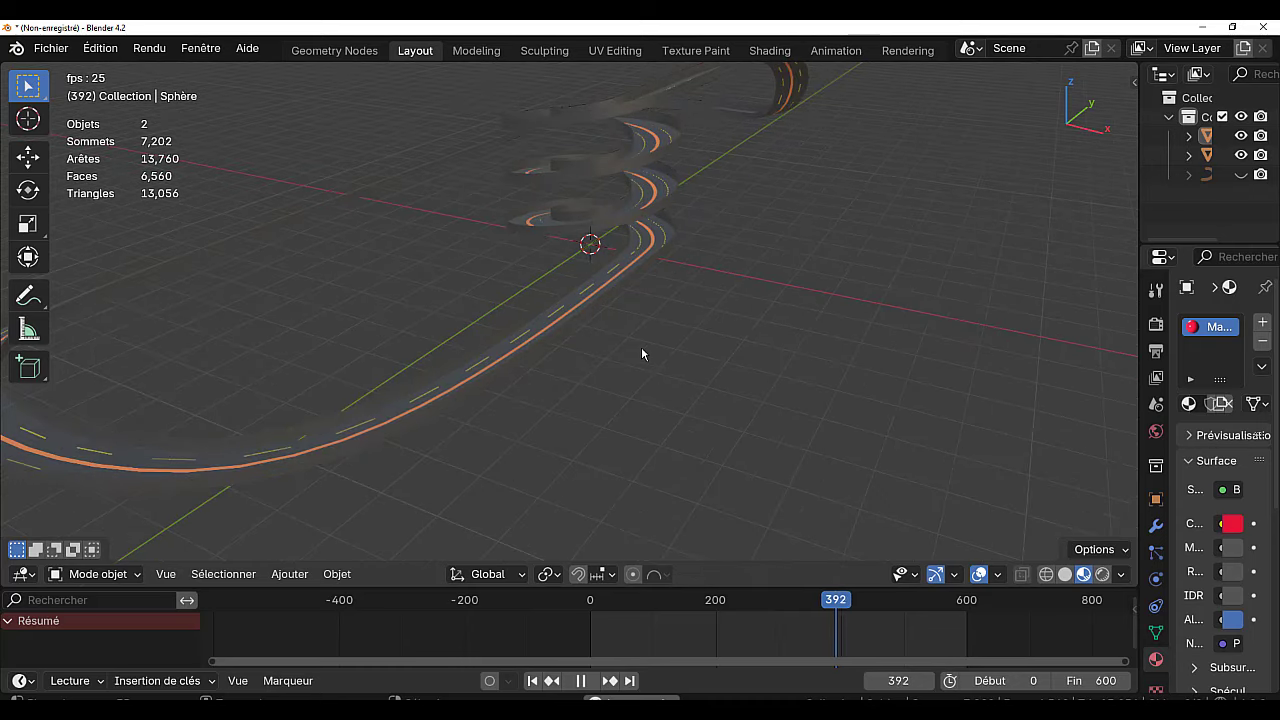
pyautogui.scroll(-3, 642, 350)
pyautogui.moveTo(658, 369); pyautogui.dragTo(486, 391, button='middle')
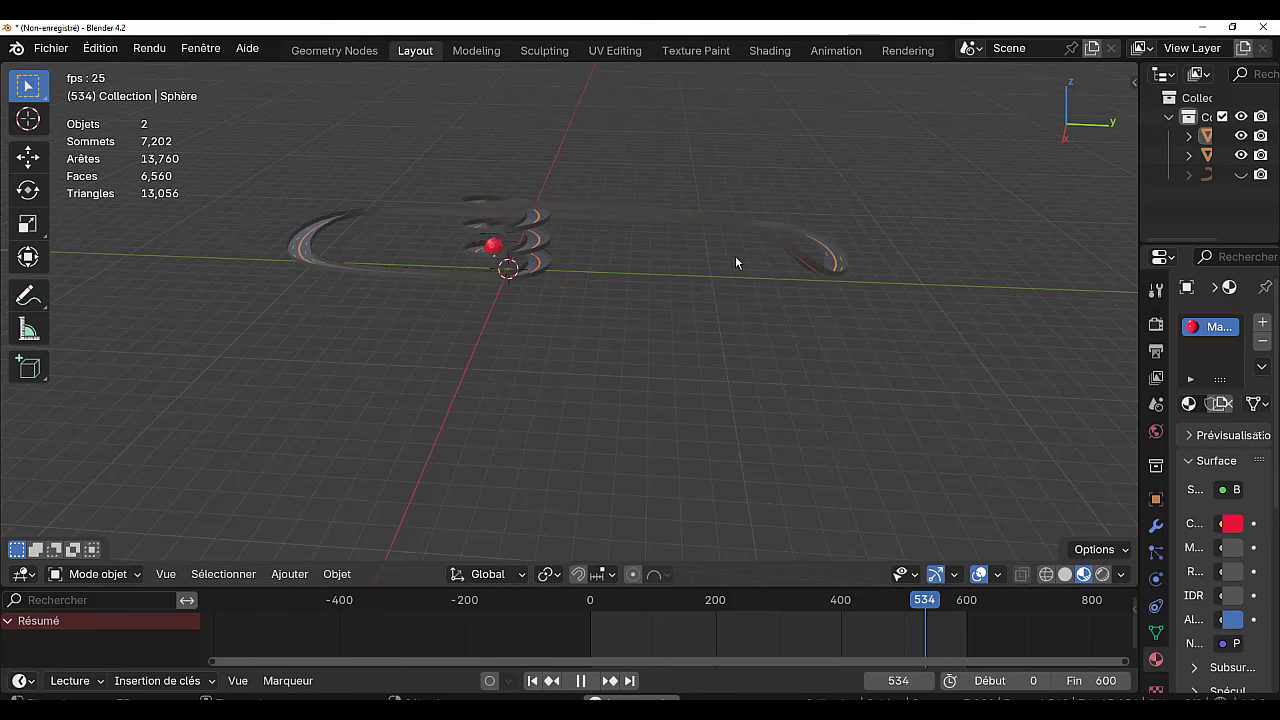
pyautogui.moveTo(894, 366); pyautogui.dragTo(860, 431, button='middle')
pyautogui.scroll(2, 861, 431)
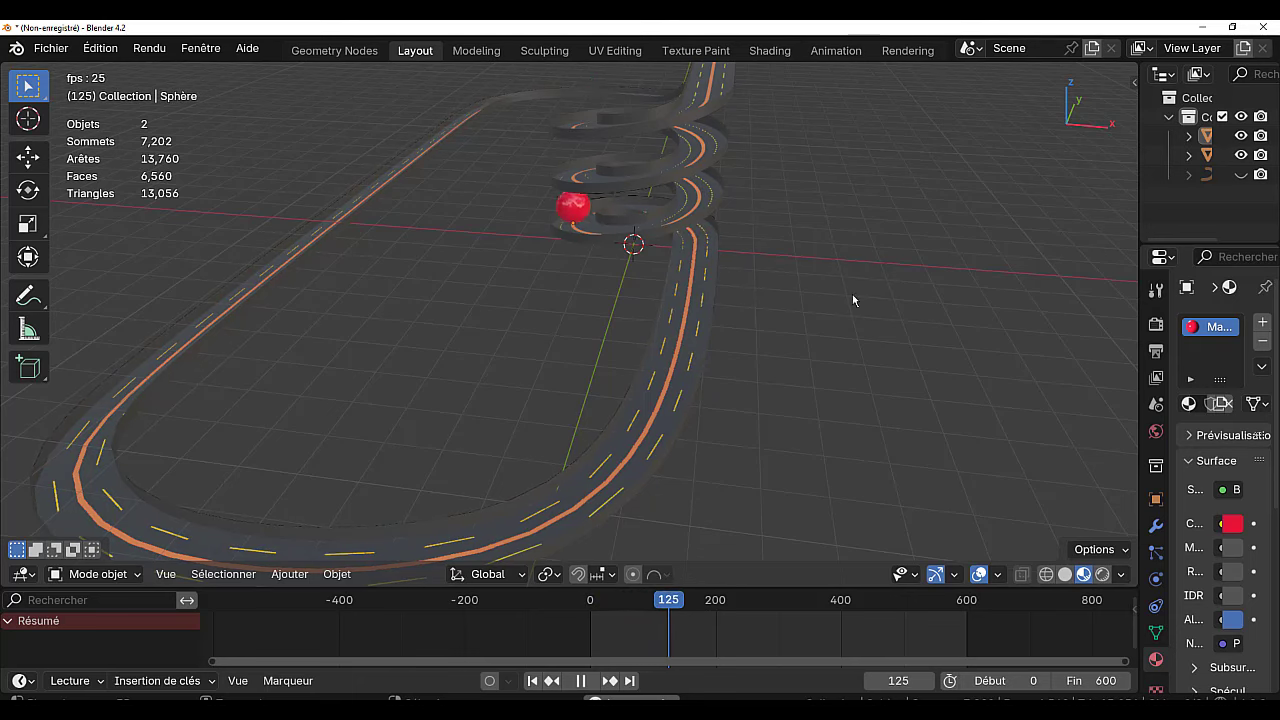
pyautogui.moveTo(851, 300); pyautogui.dragTo(664, 409, button='middle')
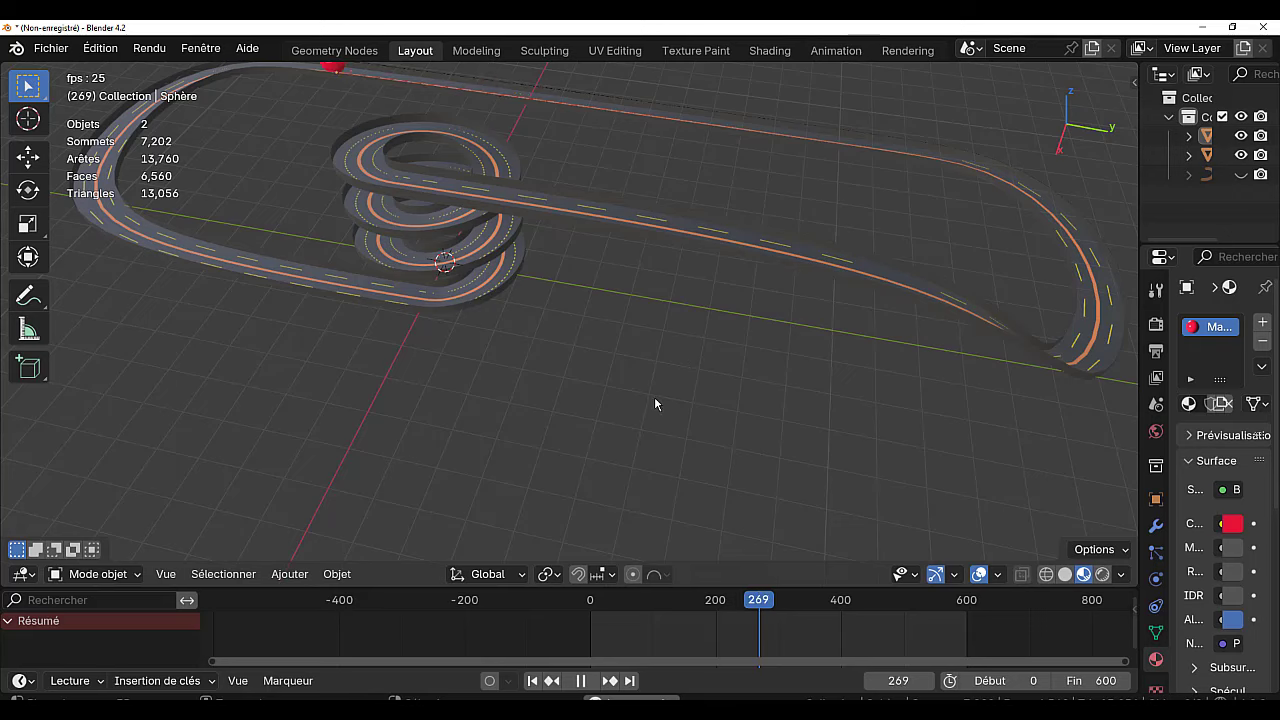
pyautogui.moveTo(654, 396); pyautogui.dragTo(669, 362, button='middle')
# Select the road circuit, and stop the animation at frame 0.
pyautogui.click(492, 256)
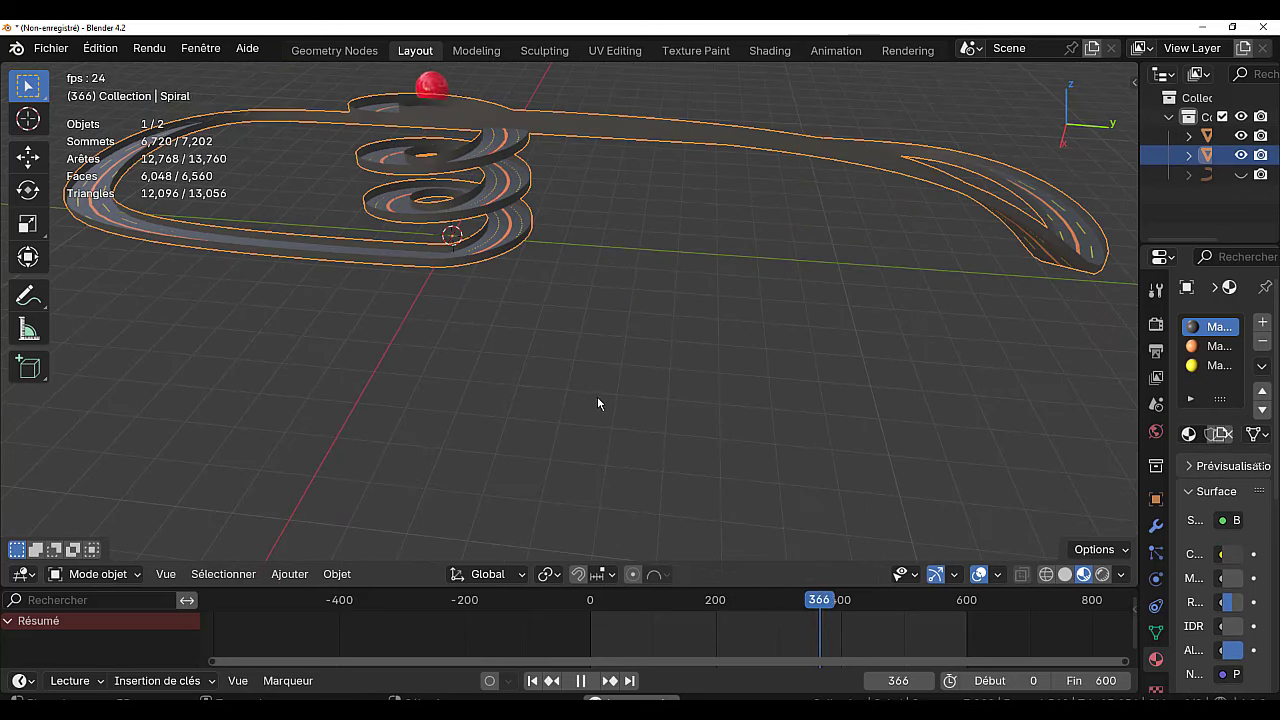
pyautogui.moveTo(715, 313); pyautogui.dragTo(716, 368, button='middle')
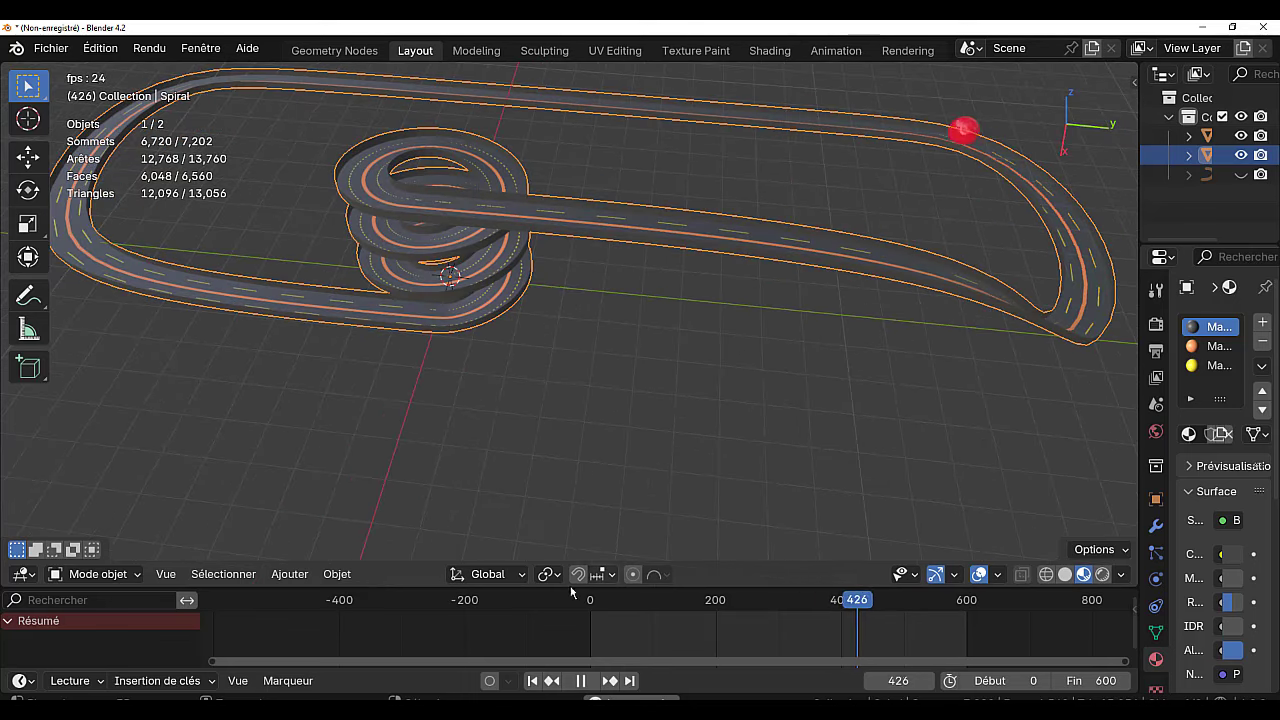
pyautogui.click(580, 680)
pyautogui.moveTo(886, 604); pyautogui.dragTo(590, 604)
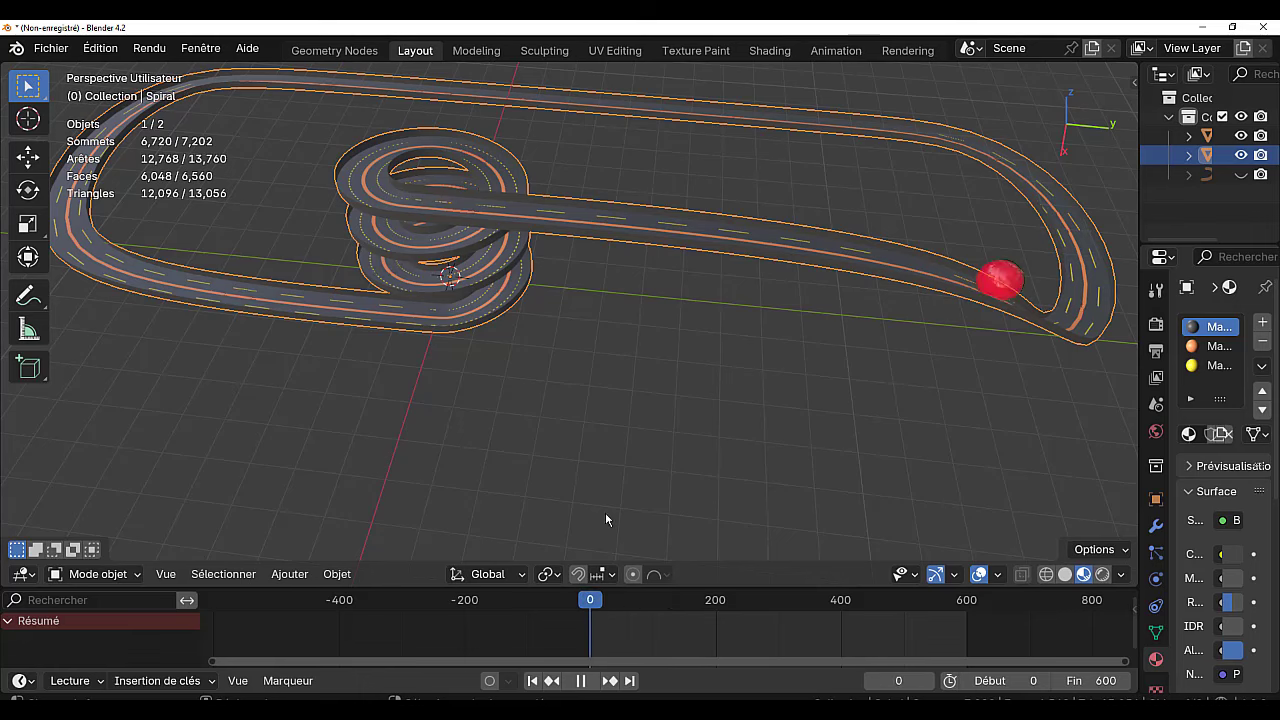
pyautogui.press('space')
pyautogui.press('Escape')
# Enter Edit Mode on the road and select a crosswise edge loop on the long straight section in edge selection.
pyautogui.scroll(-3, 938, 443)
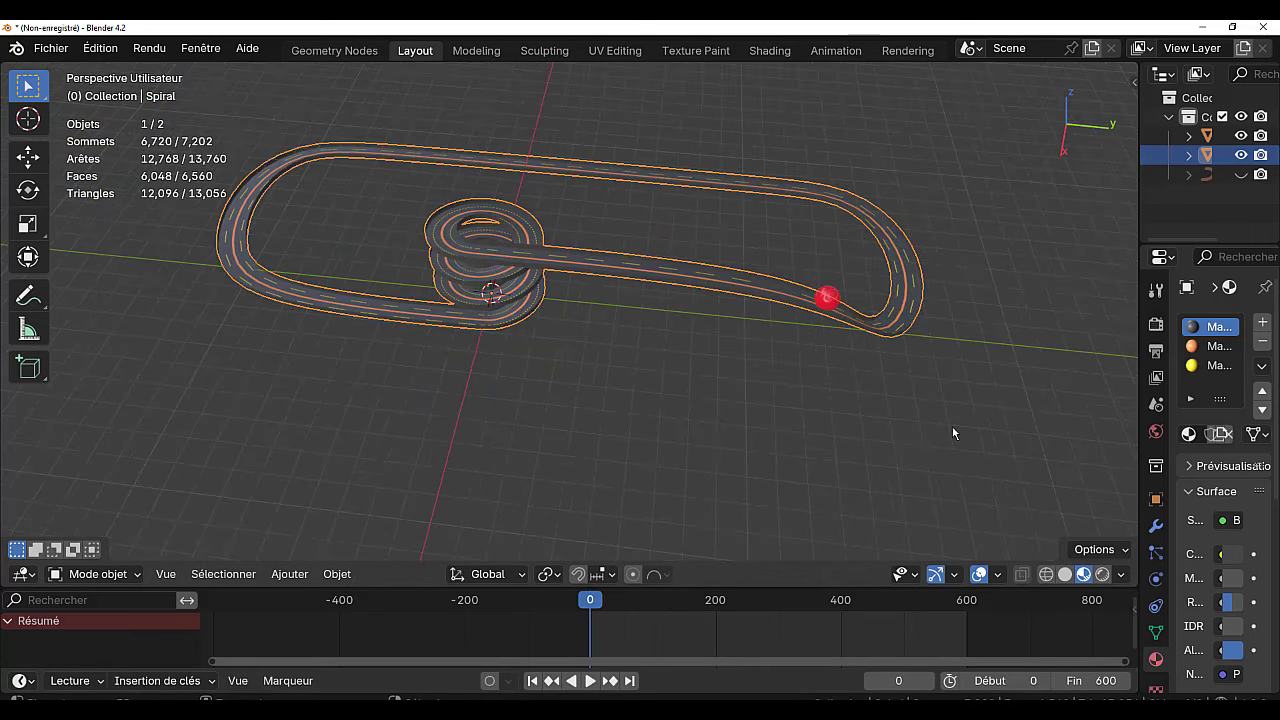
pyautogui.moveTo(830, 444); pyautogui.dragTo(782, 399, button='middle')
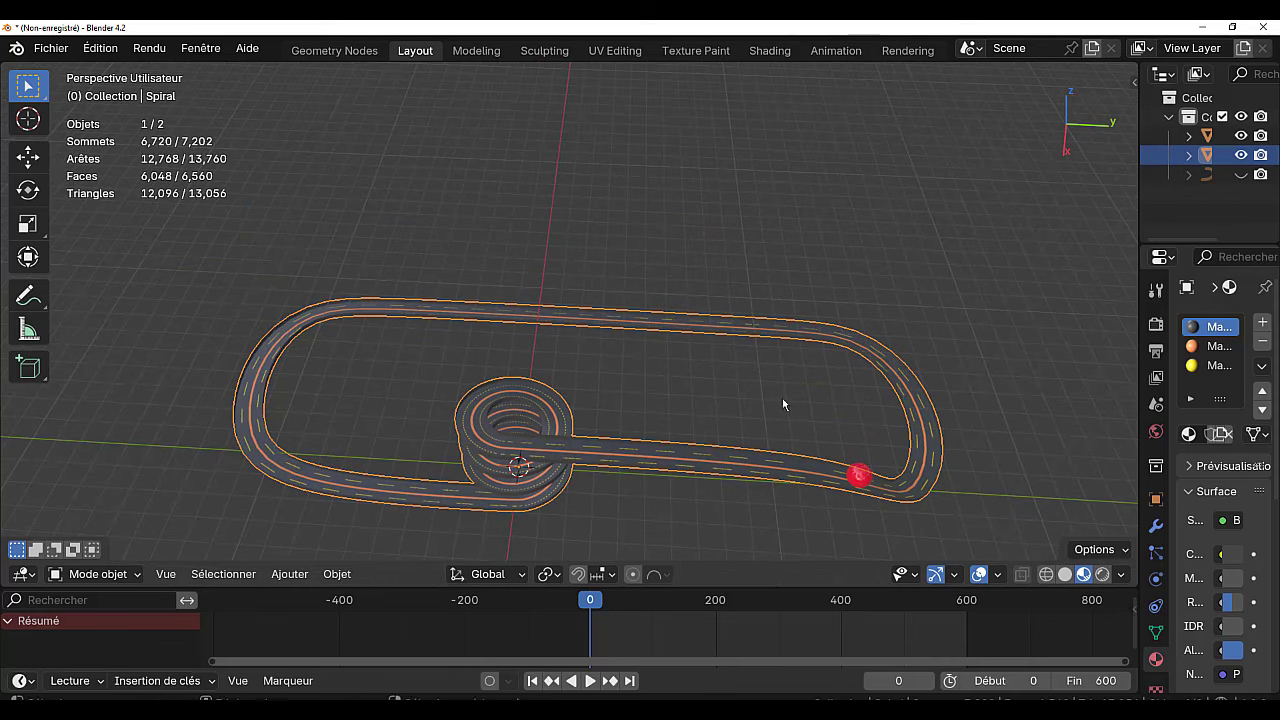
pyautogui.press('Tab')
pyautogui.scroll(10, 693, 345)
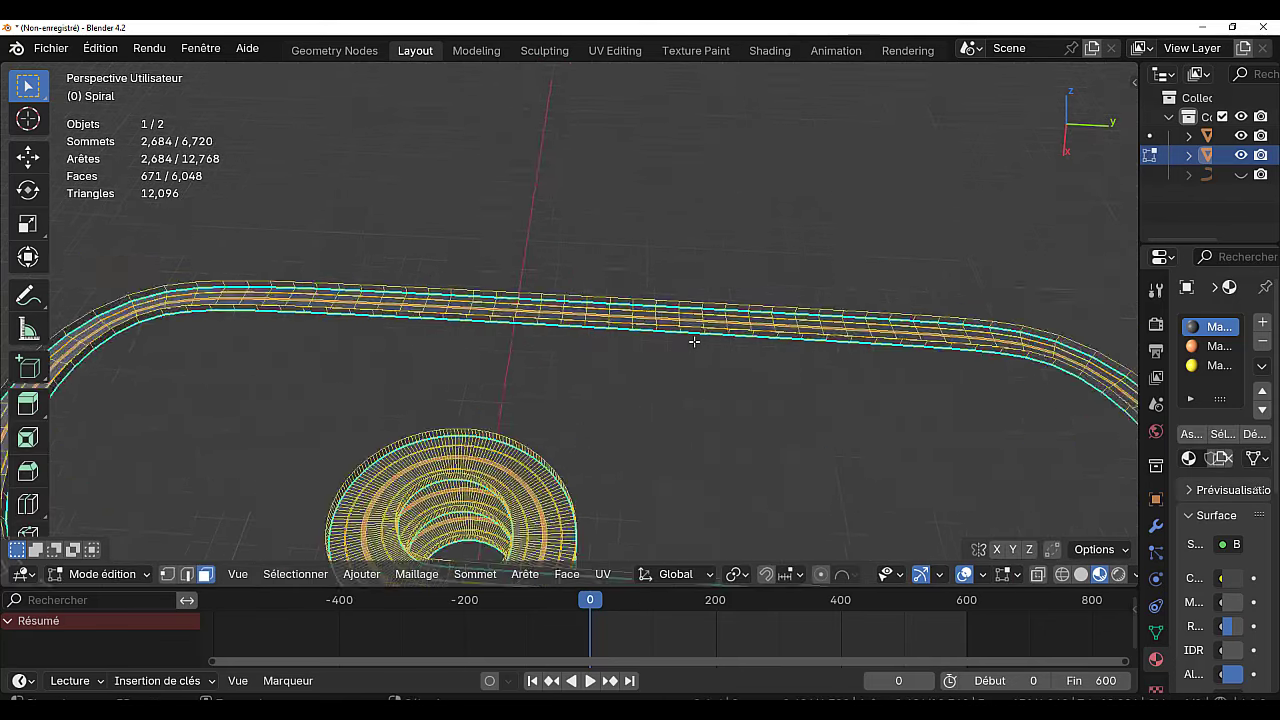
pyautogui.keyDown('alt'); pyautogui.click(692, 303); pyautogui.keyUp('alt')
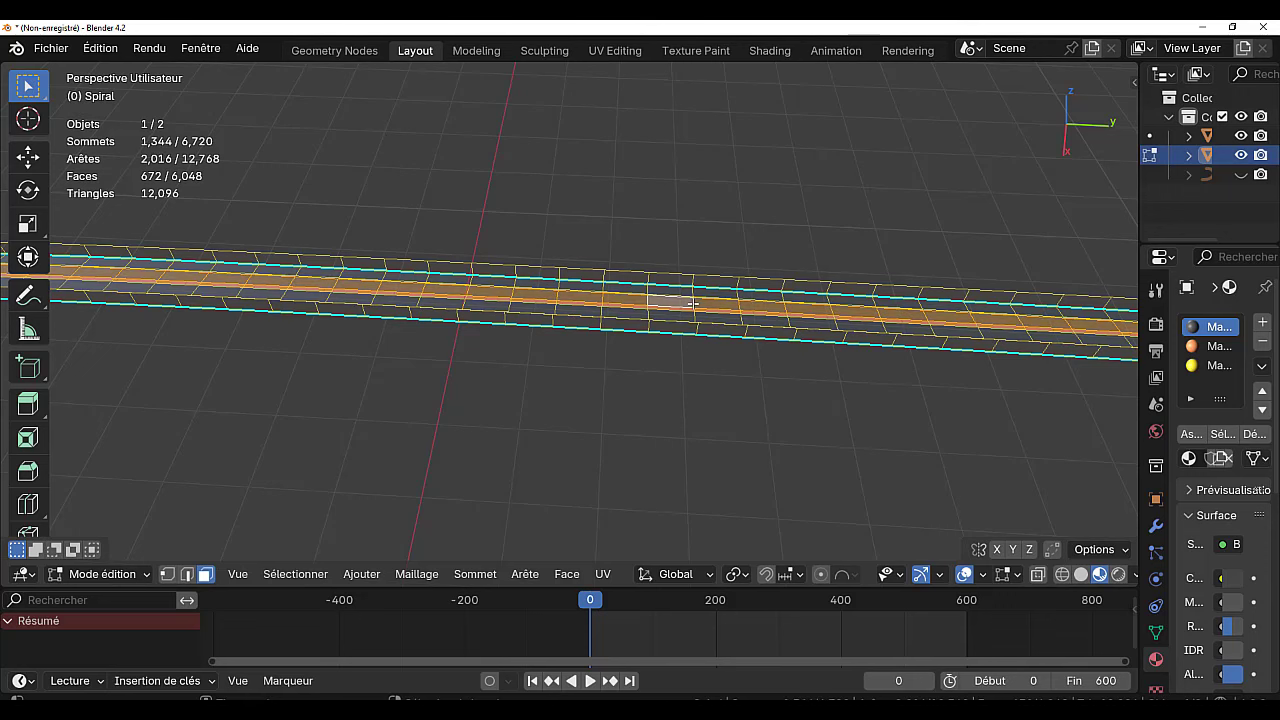
pyautogui.click(187, 574)
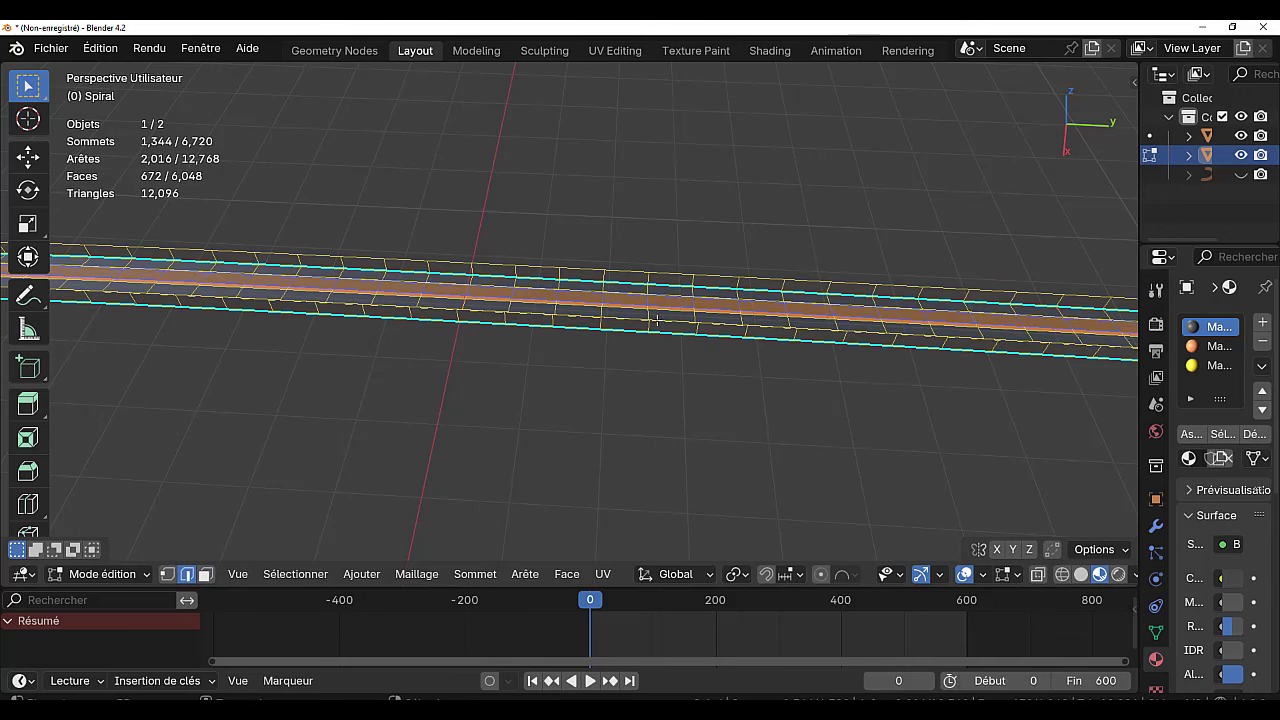
pyautogui.keyDown('alt'); pyautogui.click(648, 314); pyautogui.keyUp('alt')
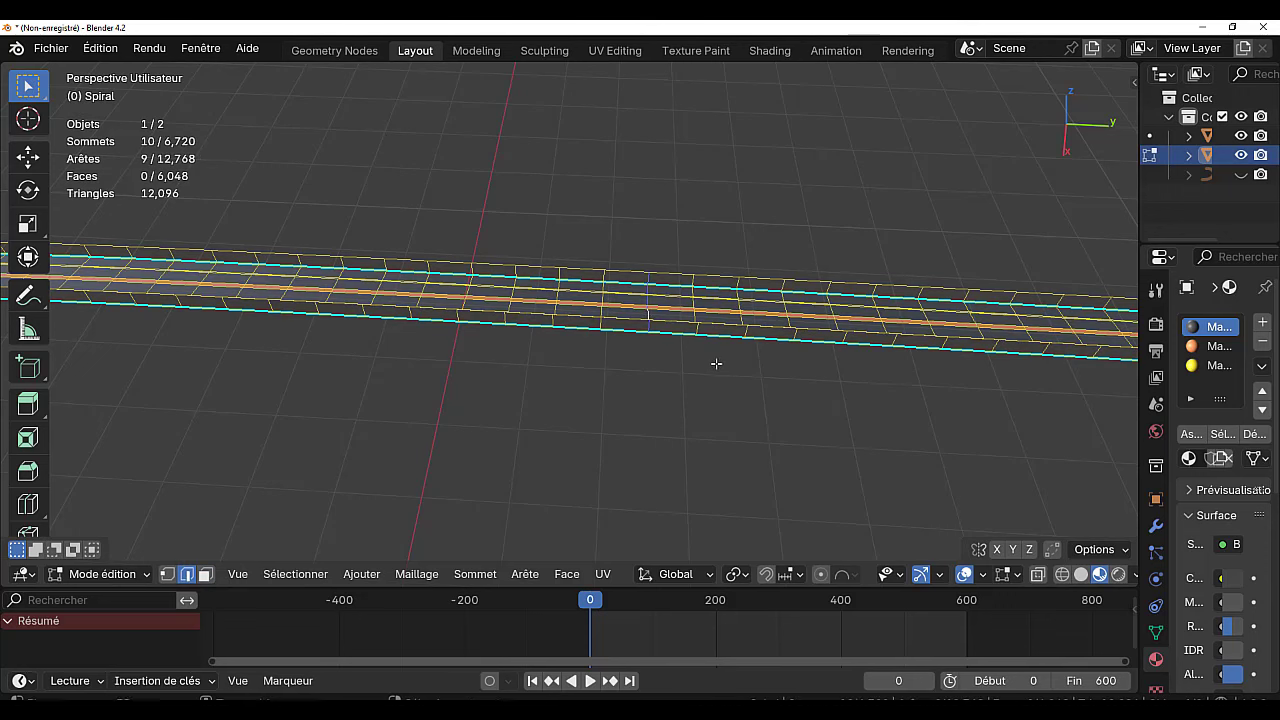
pyautogui.scroll(5, 684, 326)
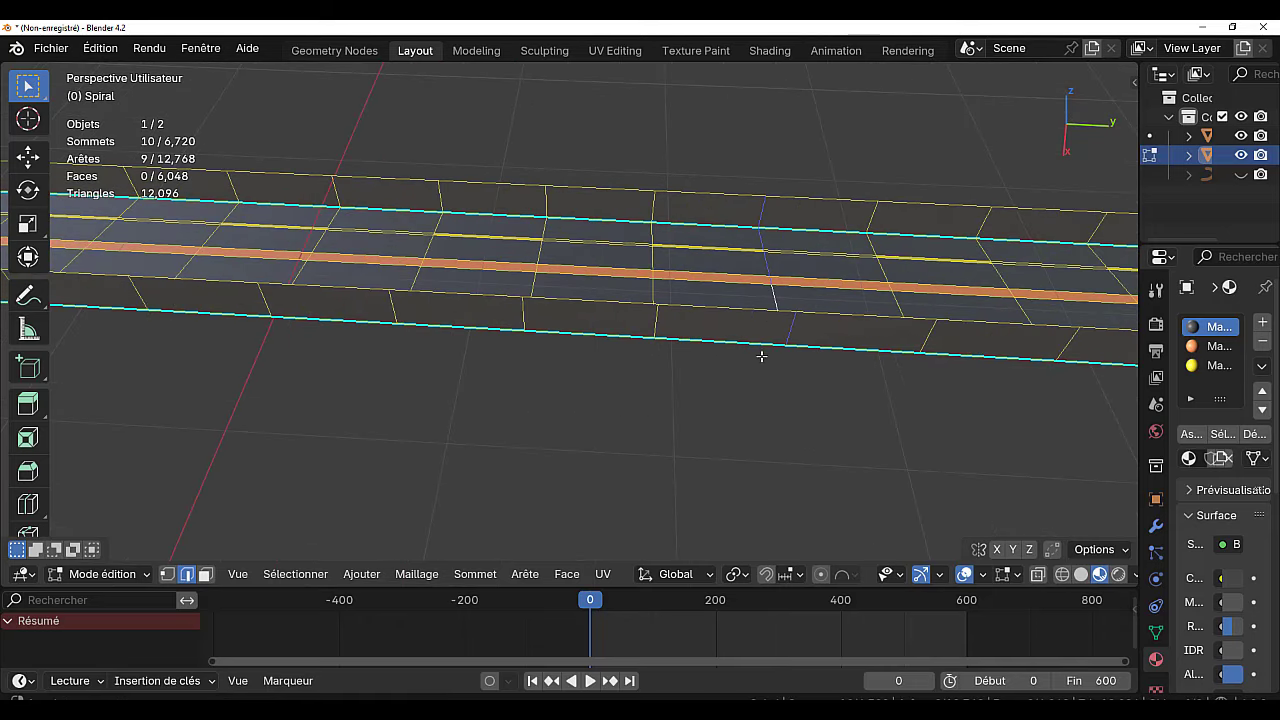
# Reselect the crosswise edge loop on the long straight and bevel it to a width of about 0.043 m.
pyautogui.hotkey('alt', 'a')
pyautogui.keyDown('alt'); pyautogui.click(775, 296); pyautogui.keyUp('alt')
pyautogui.hotkey('ctrl', 'b')
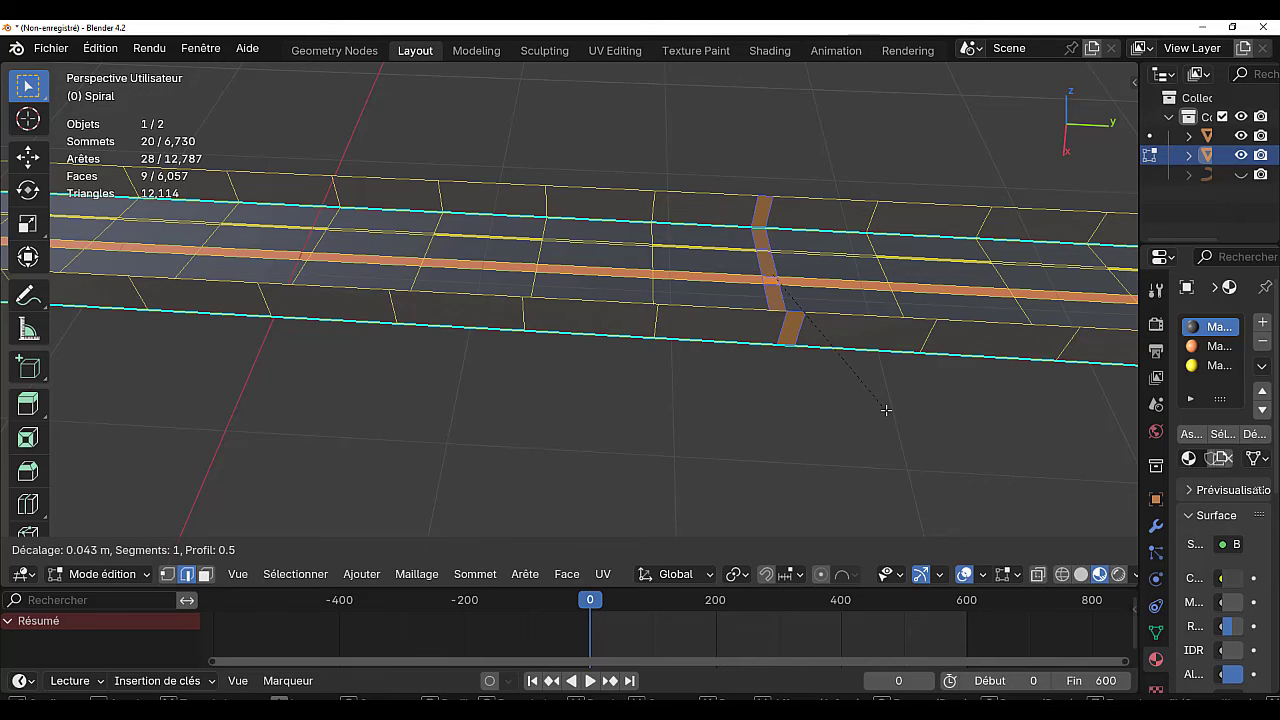
pyautogui.click(886, 410)
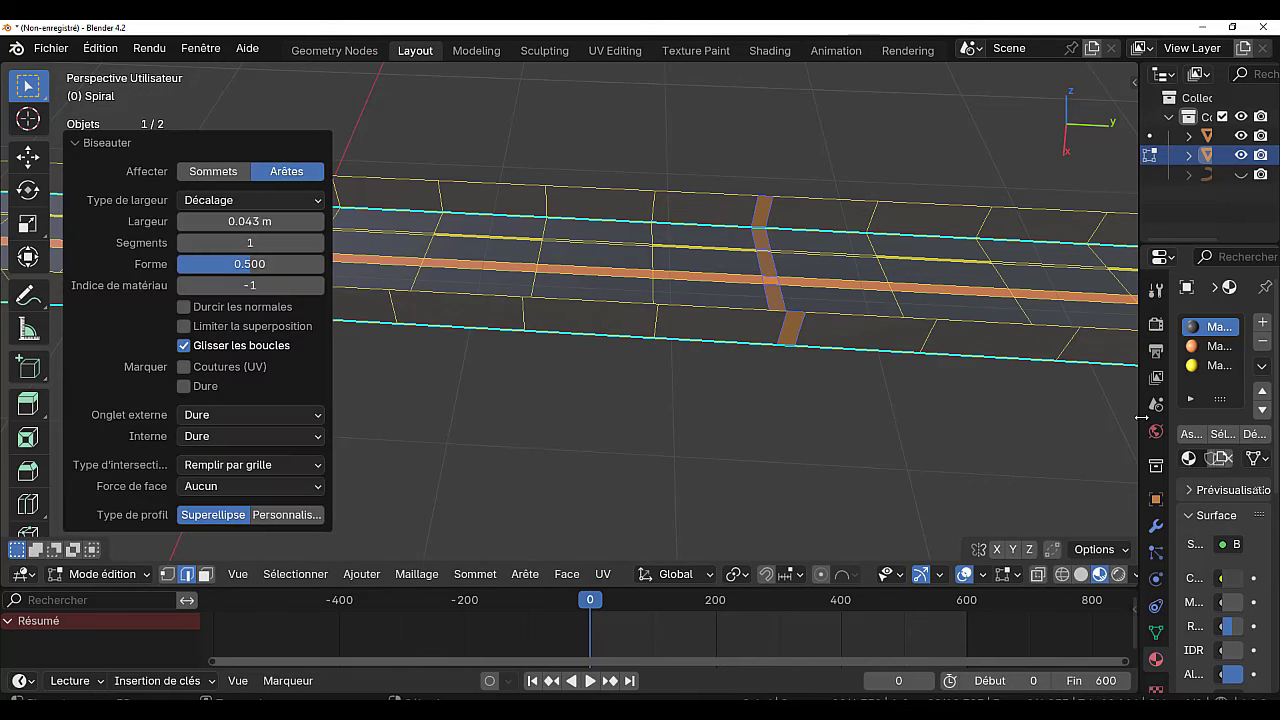
# Add a new default white material to the road and assign it to the bevelled crosswise strip on the long straight.
pyautogui.moveTo(1141, 416); pyautogui.dragTo(966, 416)
pyautogui.click(1262, 326)
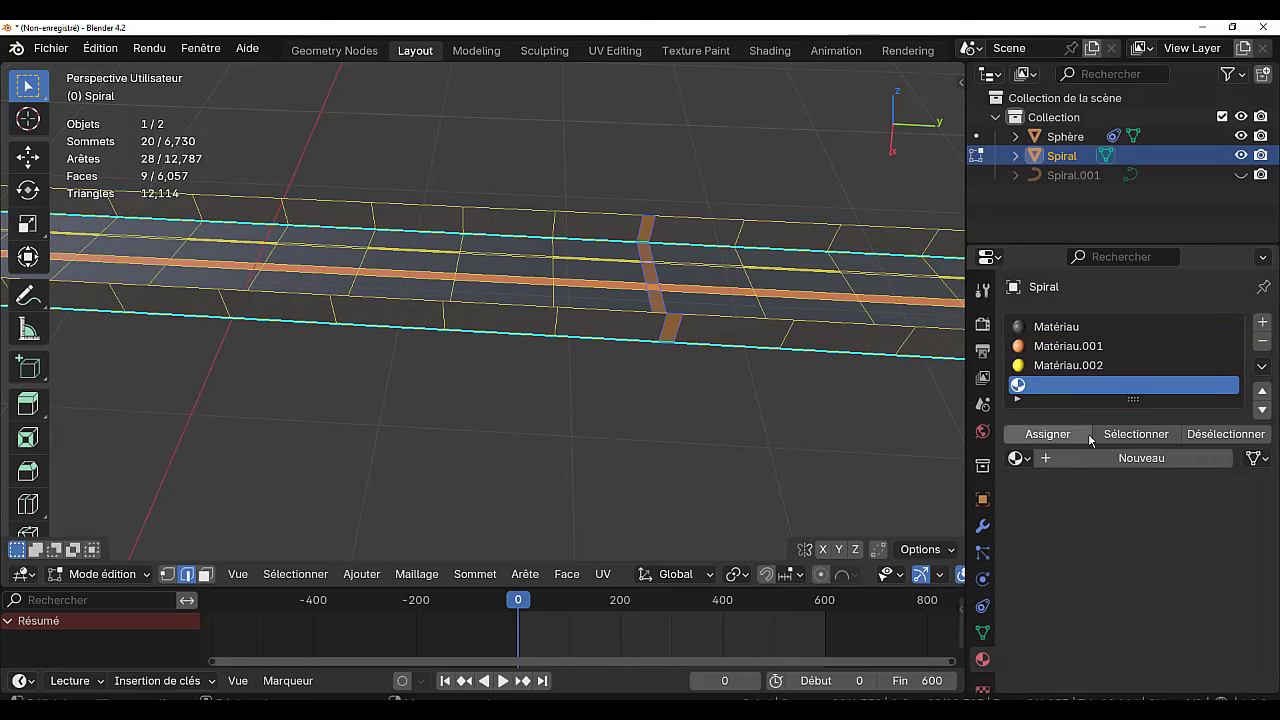
pyautogui.click(1126, 458)
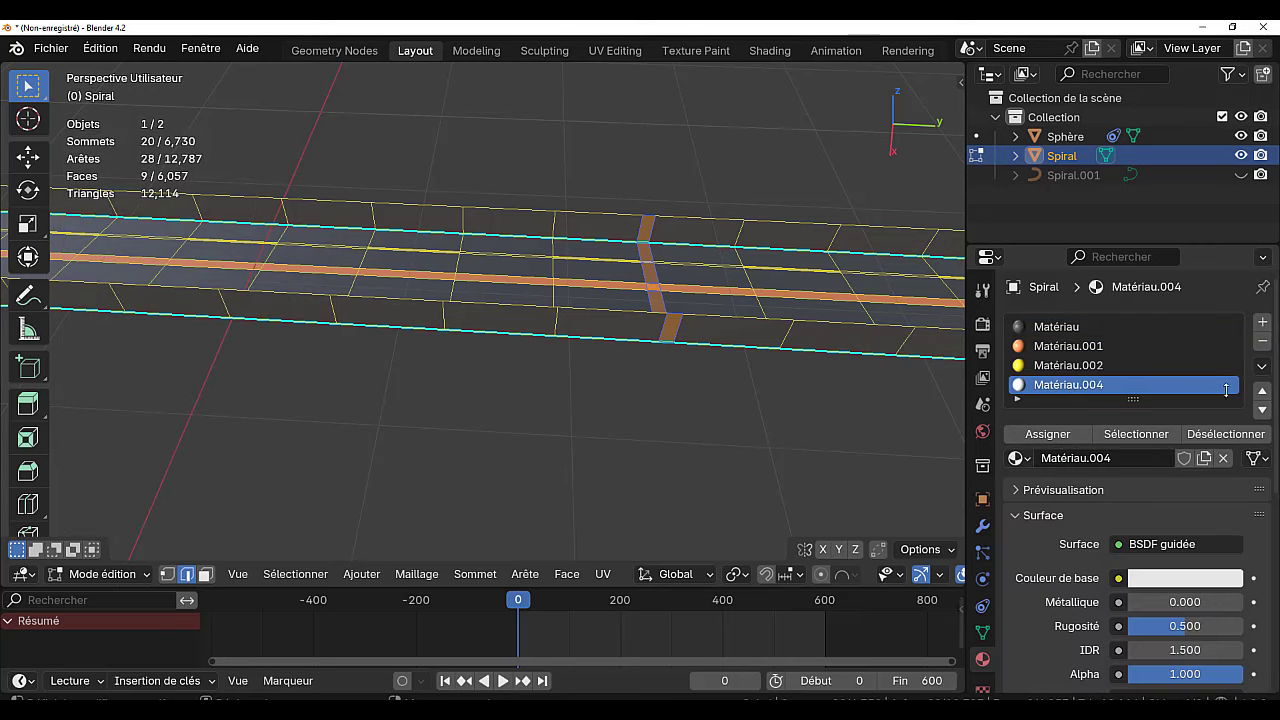
pyautogui.click(1042, 434)
pyautogui.scroll(-3, 786, 443)
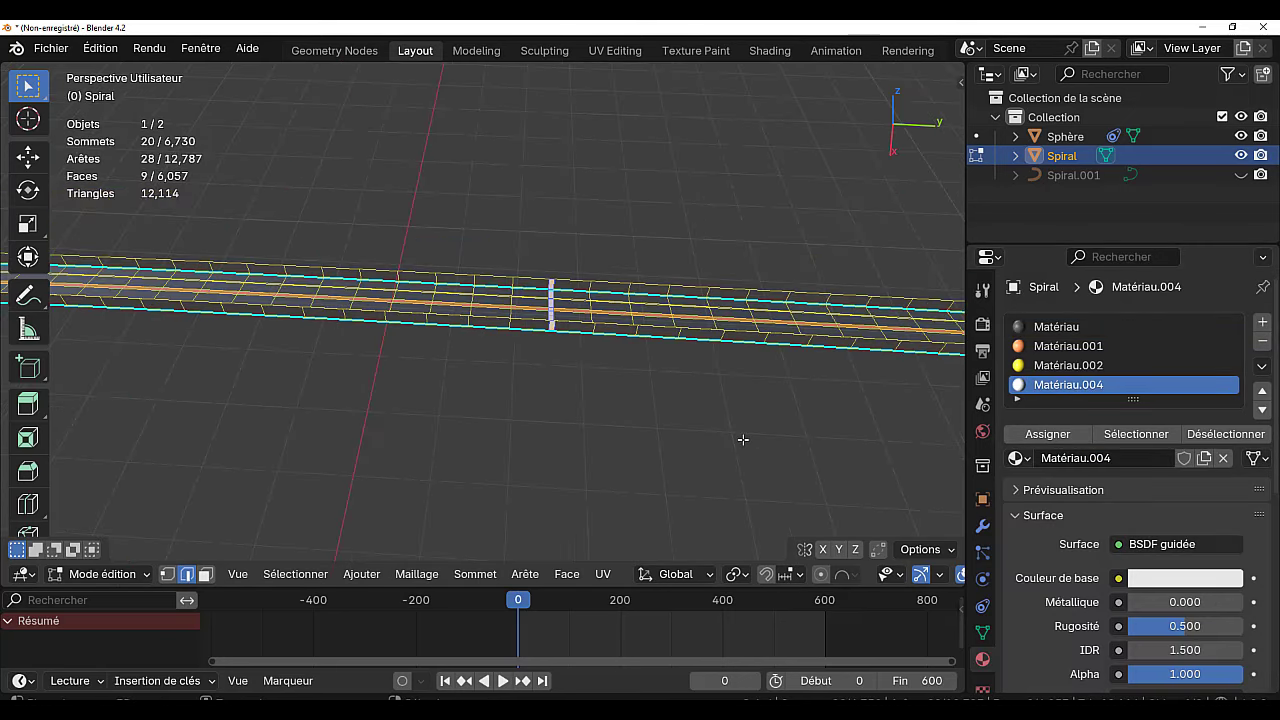
pyautogui.scroll(-5, 626, 400)
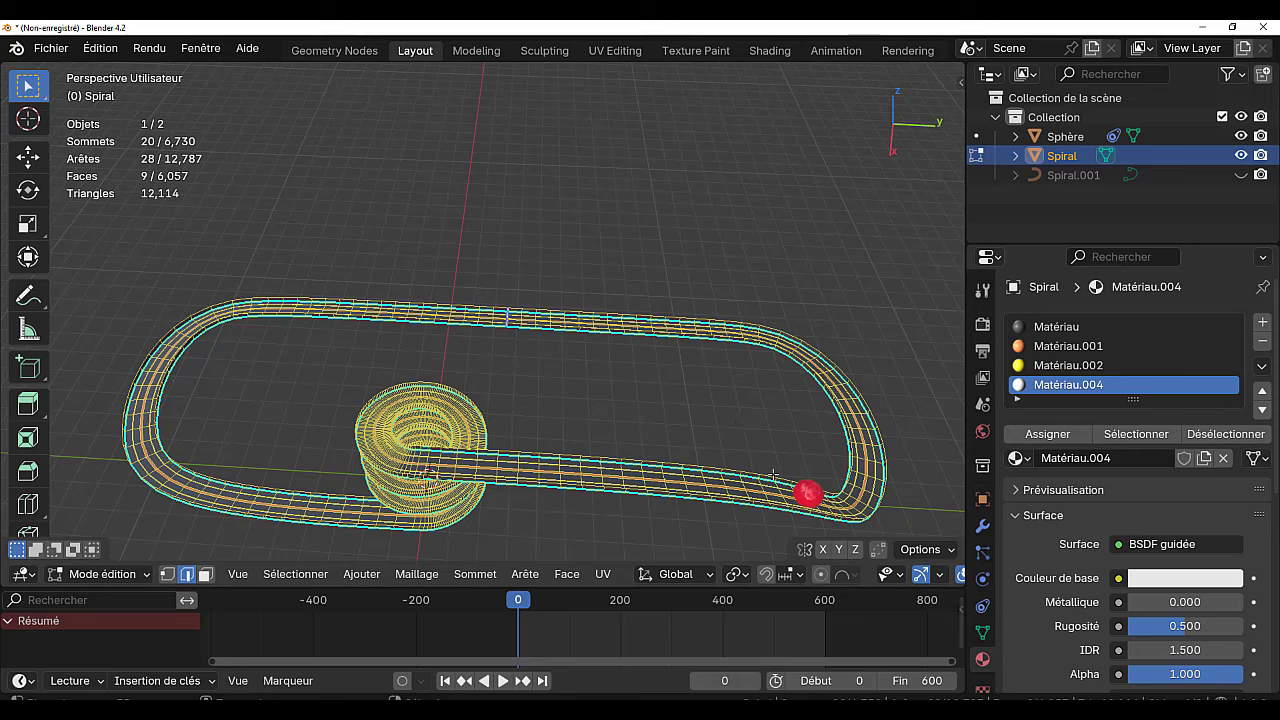
pyautogui.press('Tab')
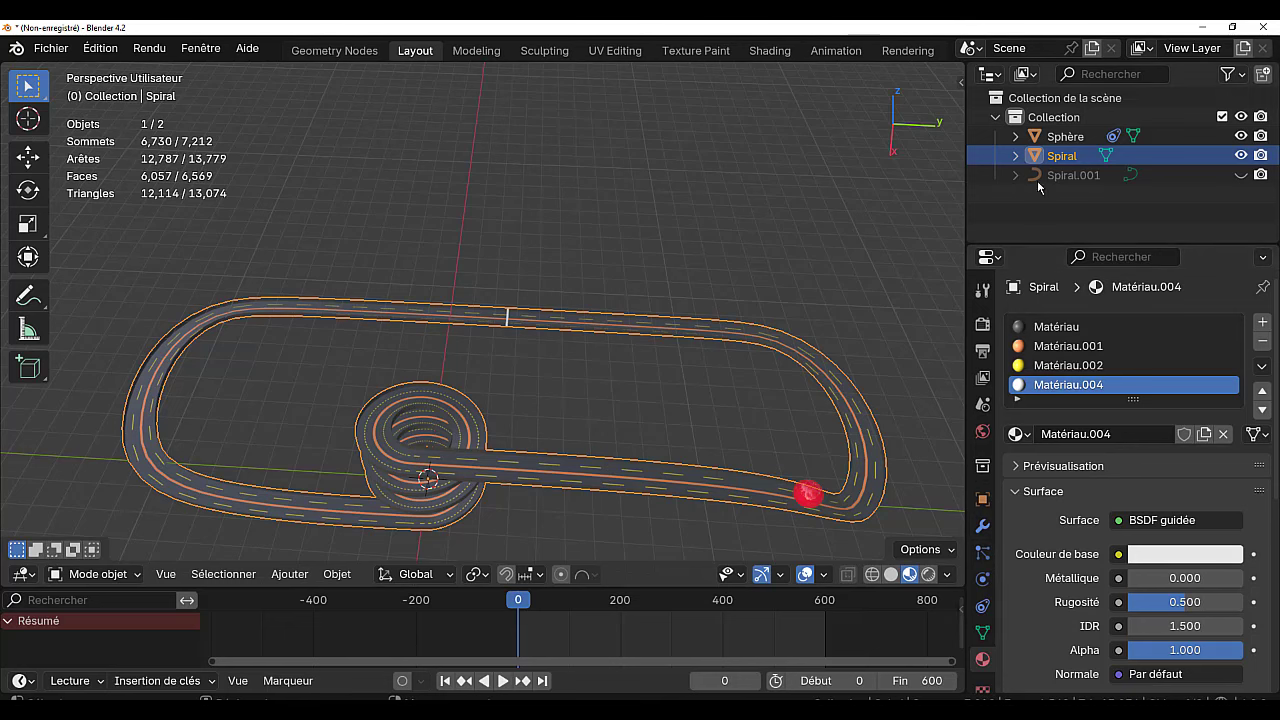
# Select the red sphere, set its Follow Path offset to -49.1, and test the playback up to frame 24.
pyautogui.click(1055, 142)
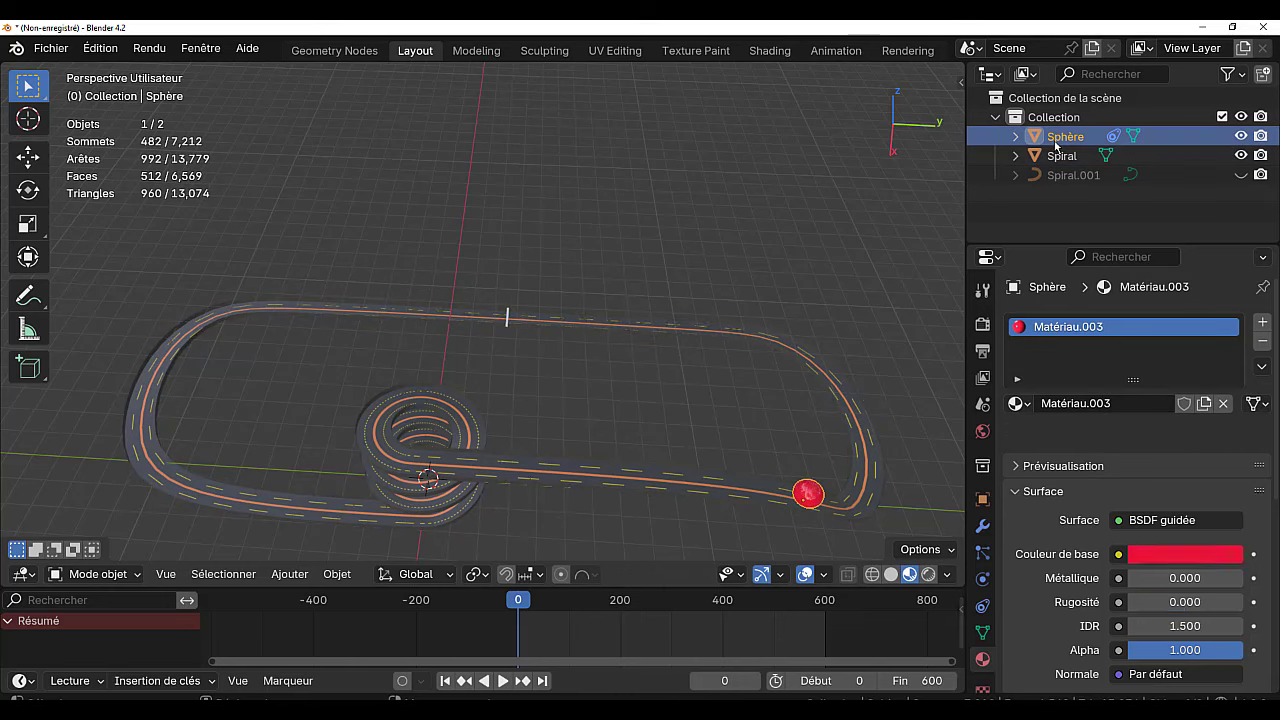
pyautogui.click(982, 606)
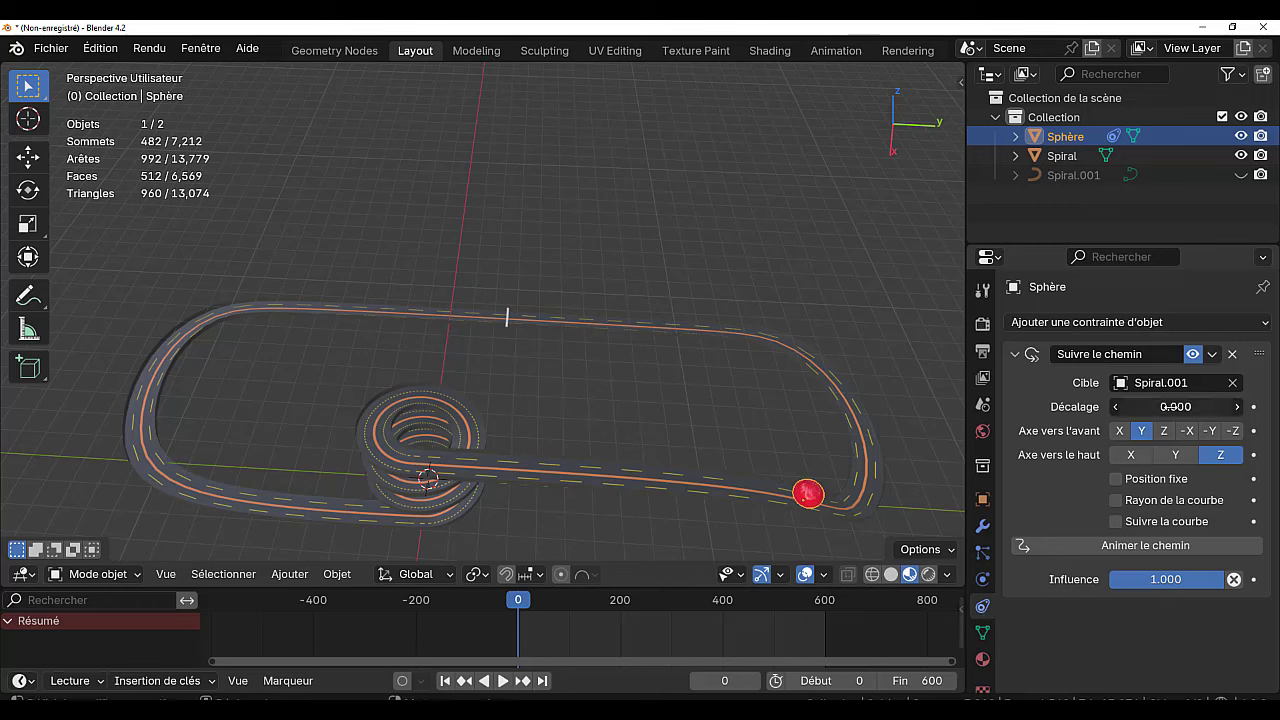
pyautogui.moveTo(1175, 406); pyautogui.dragTo(1172, 406)
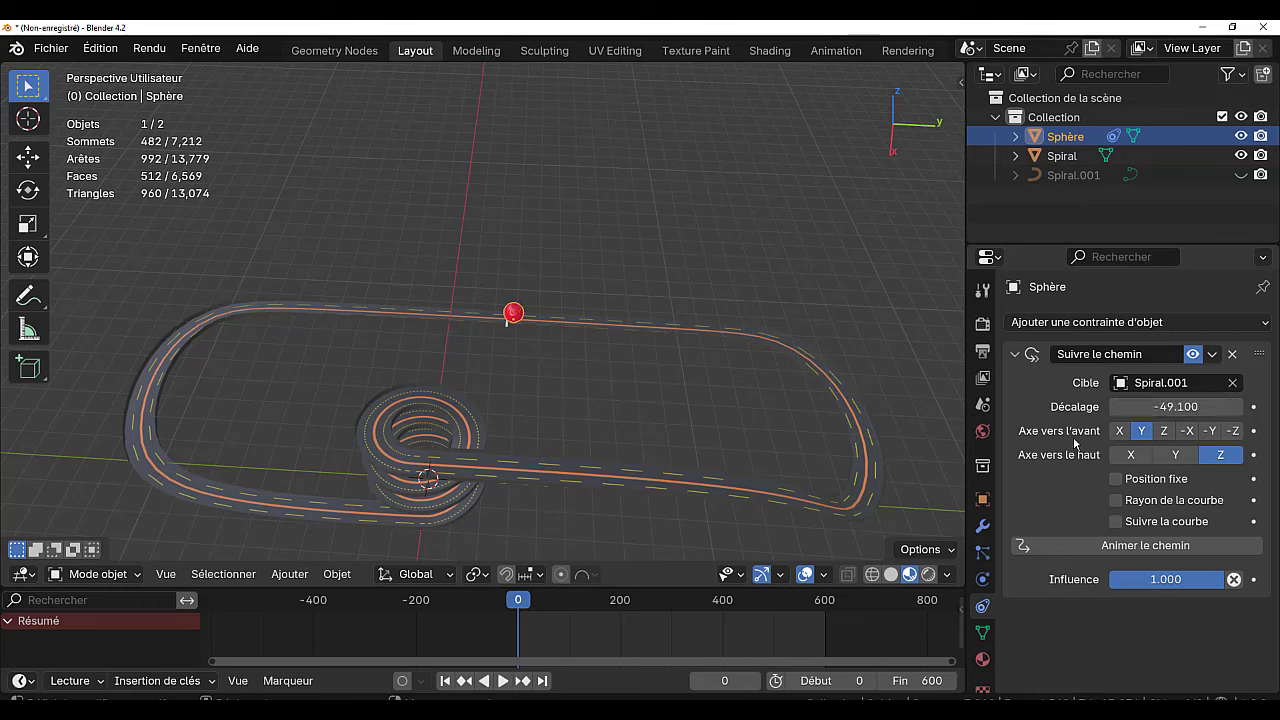
pyautogui.click(502, 682)
pyautogui.press('space')
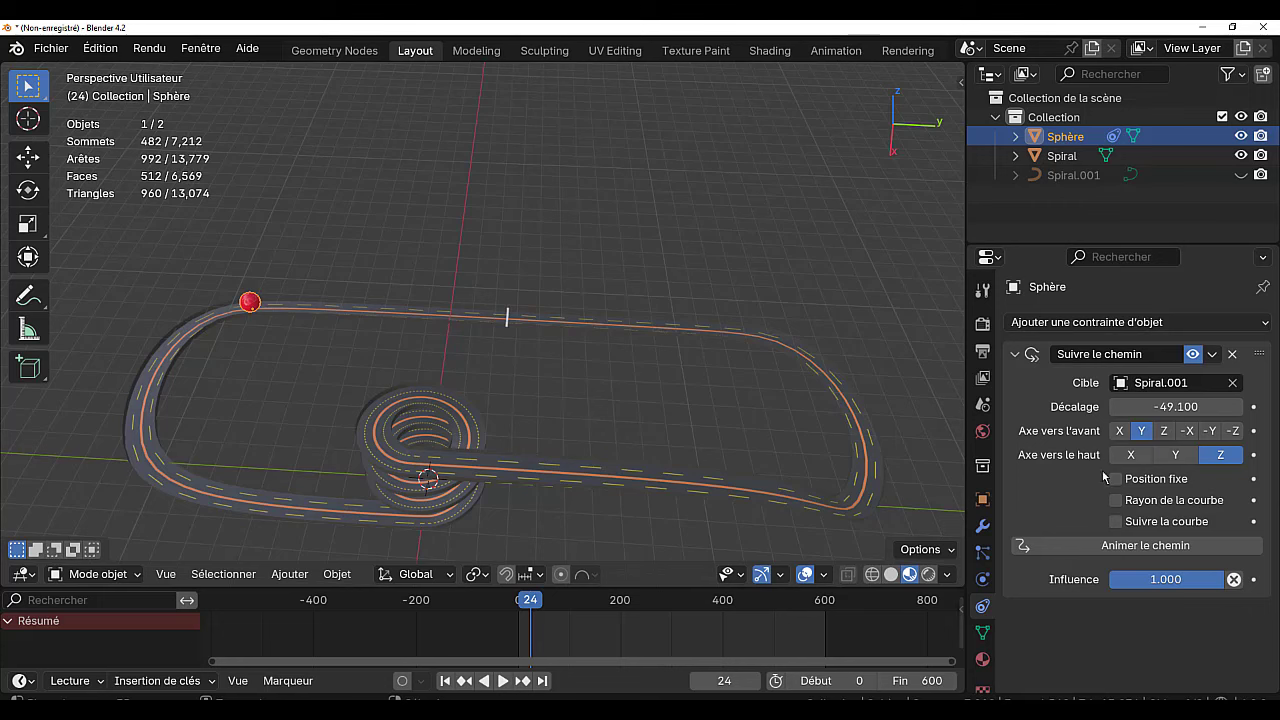
# Set the sphere's Follow Path offset to -49.3 at frame 0, placing it at the white line, and keyframe the offset.
pyautogui.moveTo(1175, 406); pyautogui.dragTo(1200, 406)
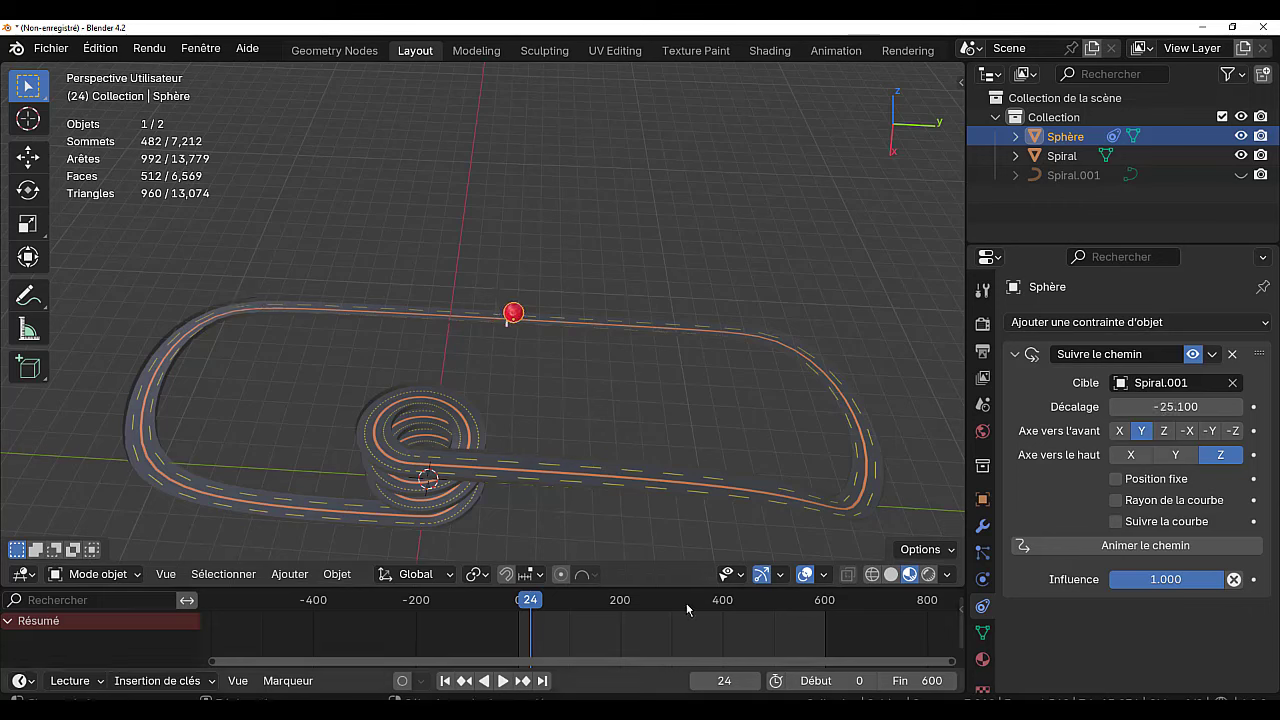
pyautogui.moveTo(672, 587); pyautogui.dragTo(680, 484)
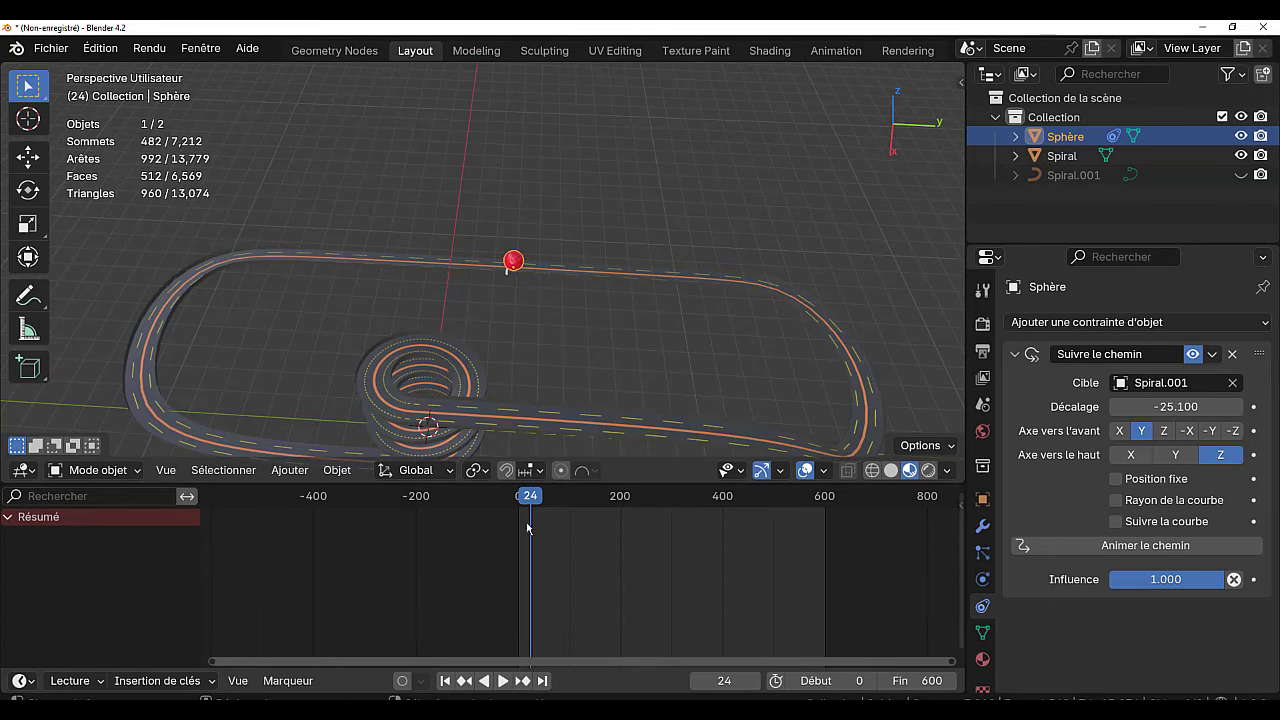
pyautogui.moveTo(529, 502); pyautogui.dragTo(499, 509)
pyautogui.press('space')
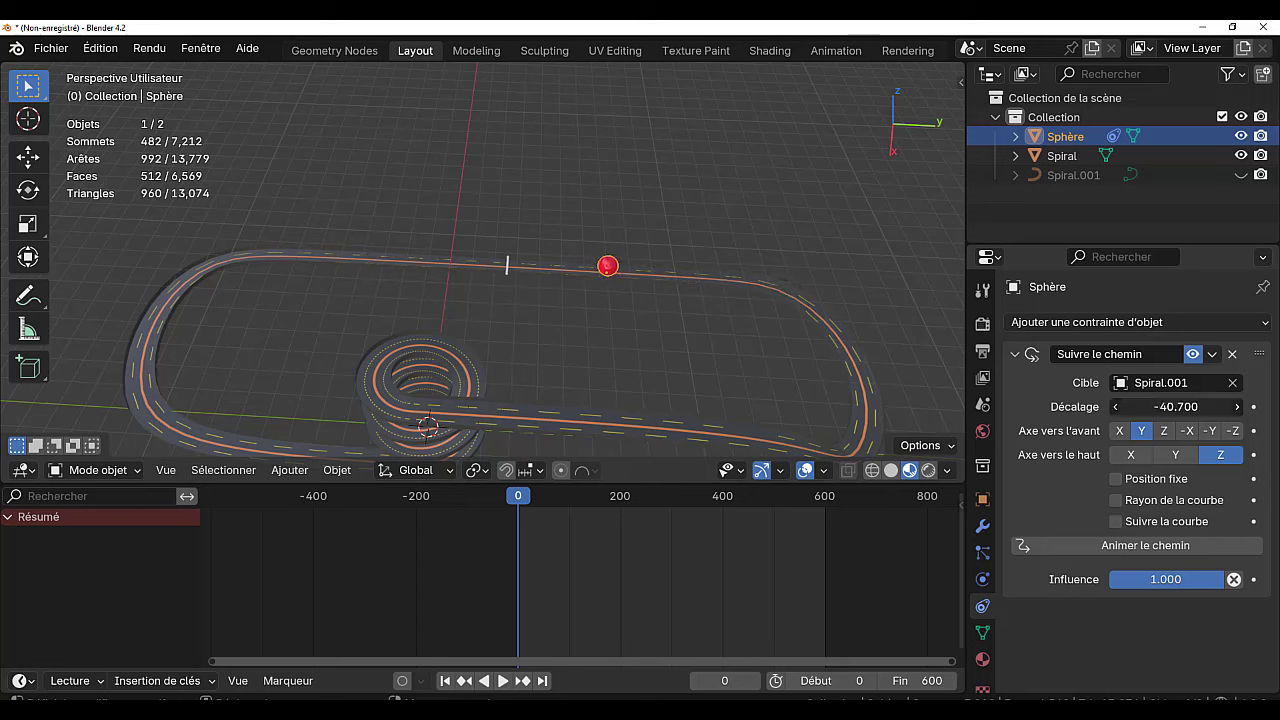
pyautogui.moveTo(1176, 406); pyautogui.dragTo(1160, 406)
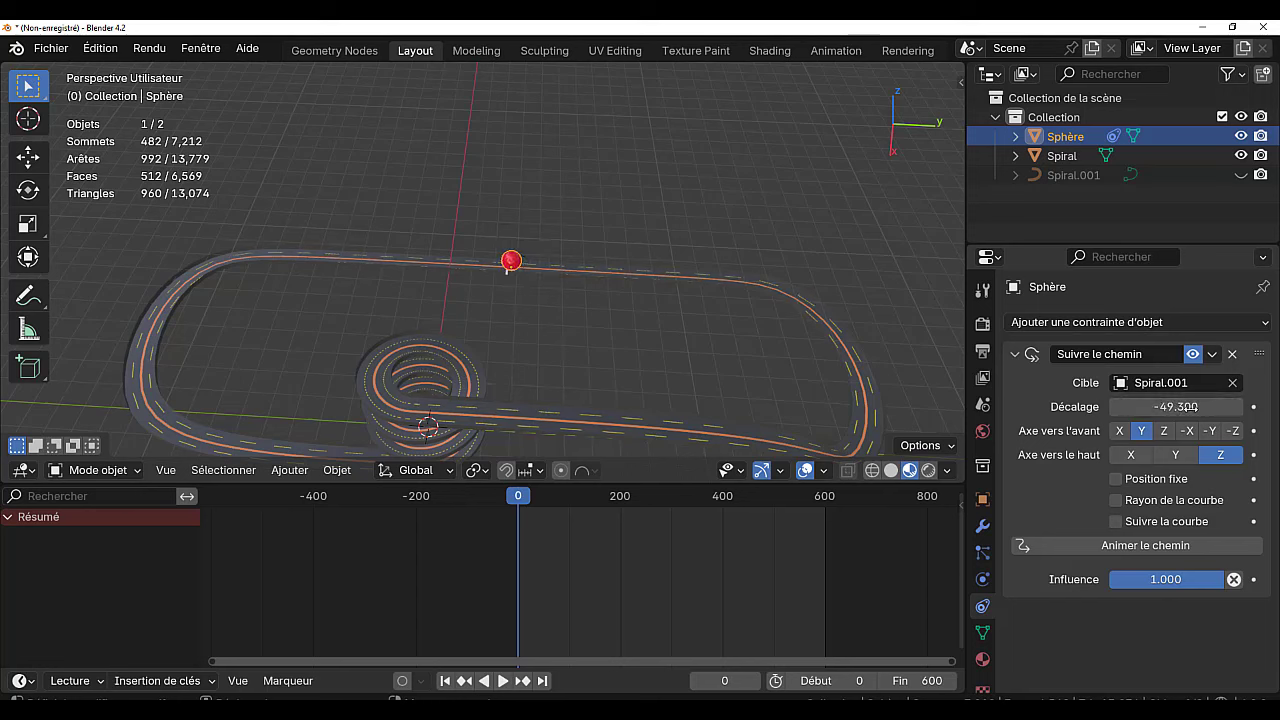
pyautogui.click(1254, 407)
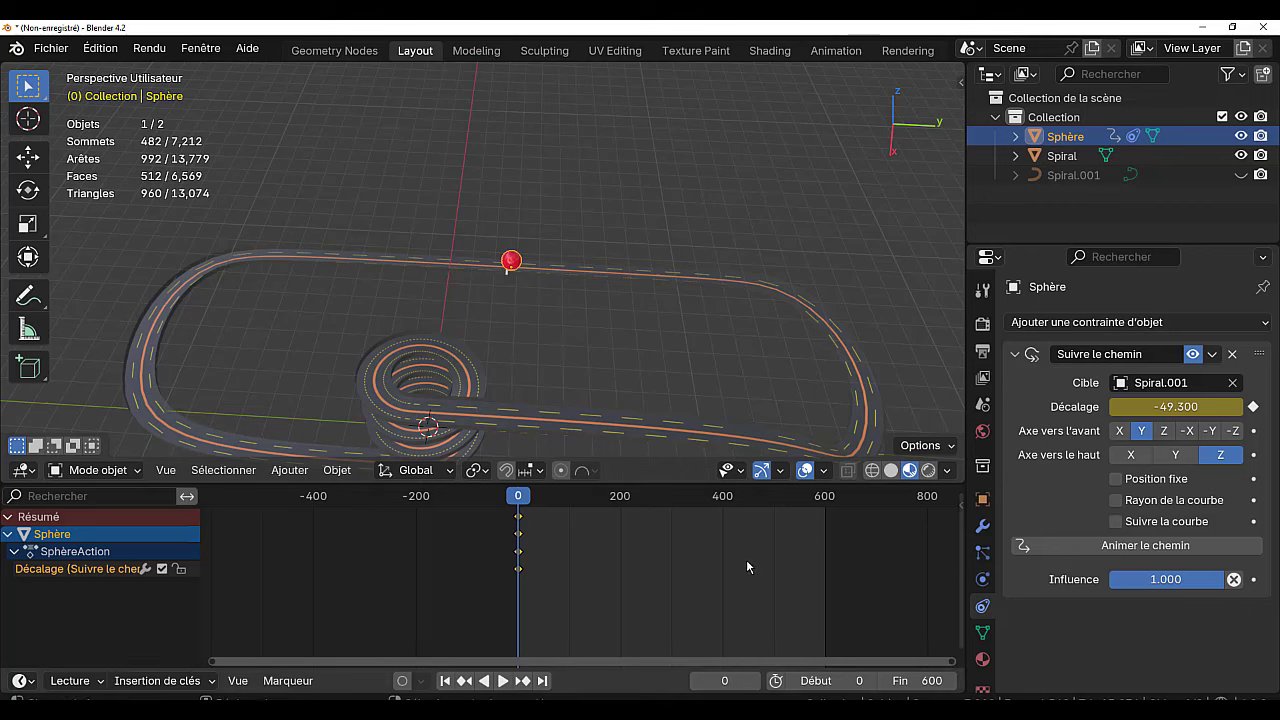
# Play the sphere's animation and try end frames of 250 and 300 for the loop.
pyautogui.click(503, 681)
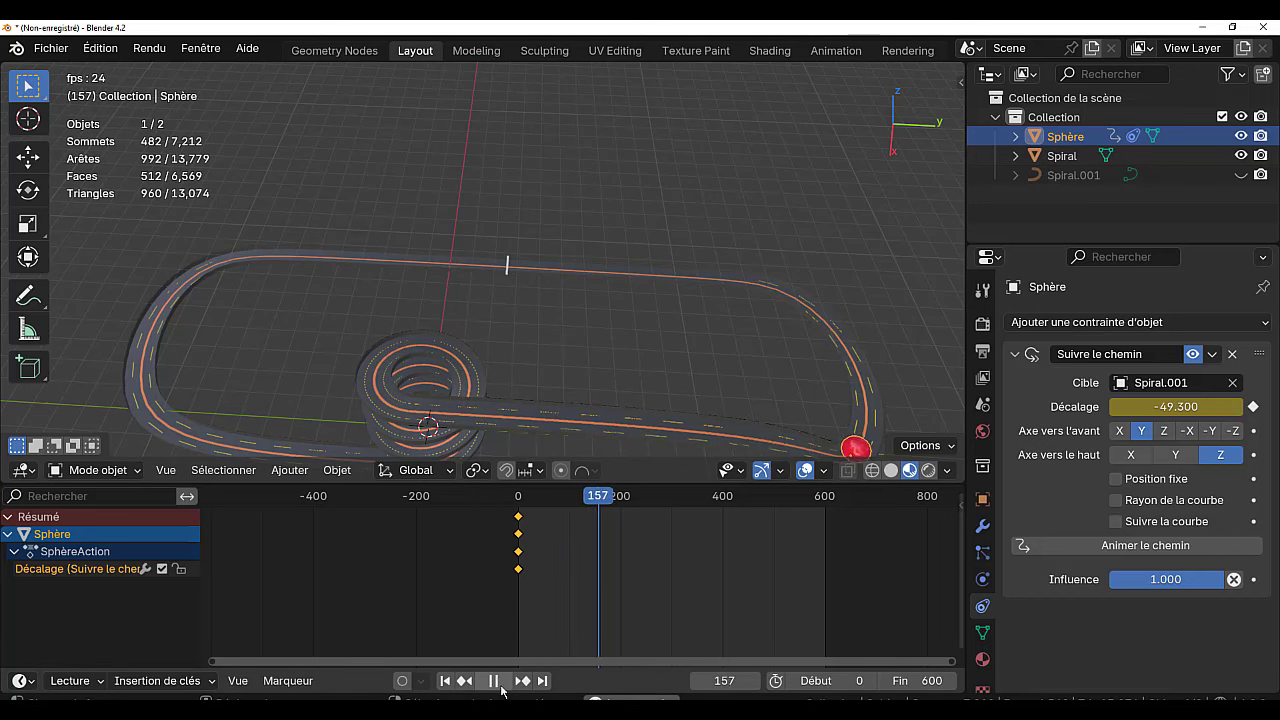
pyautogui.press('space')
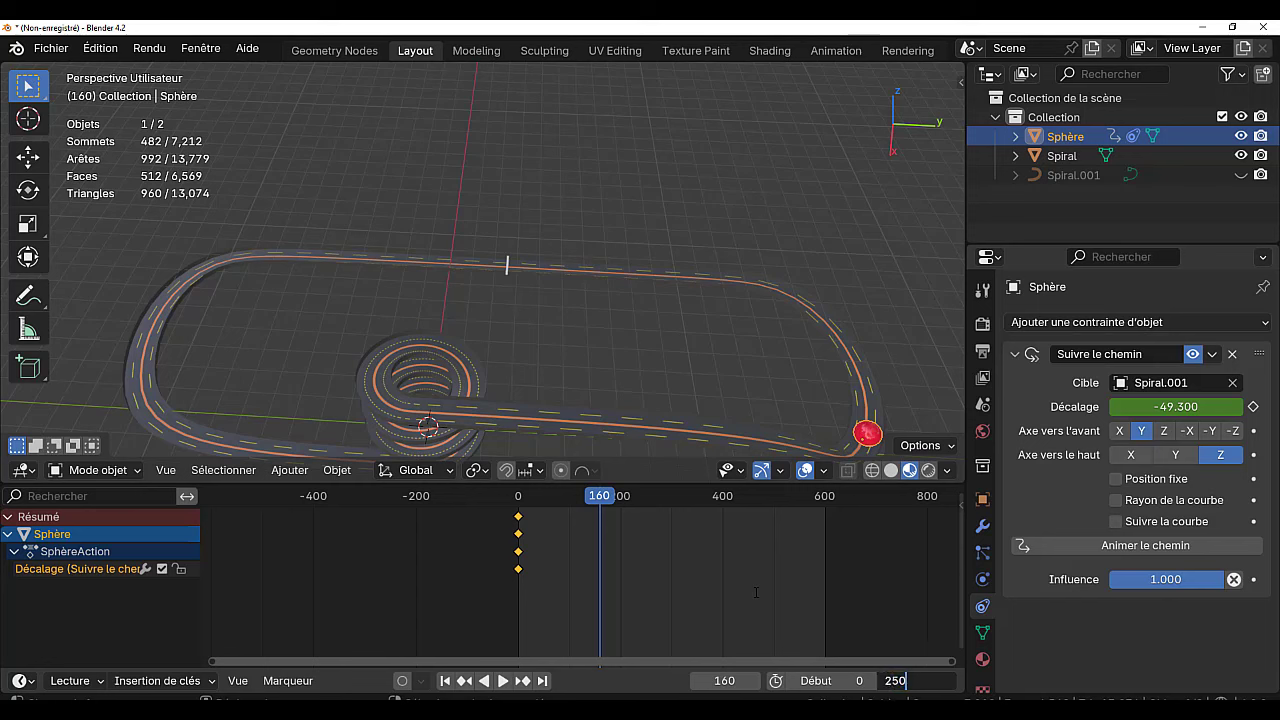
pyautogui.press('Return')
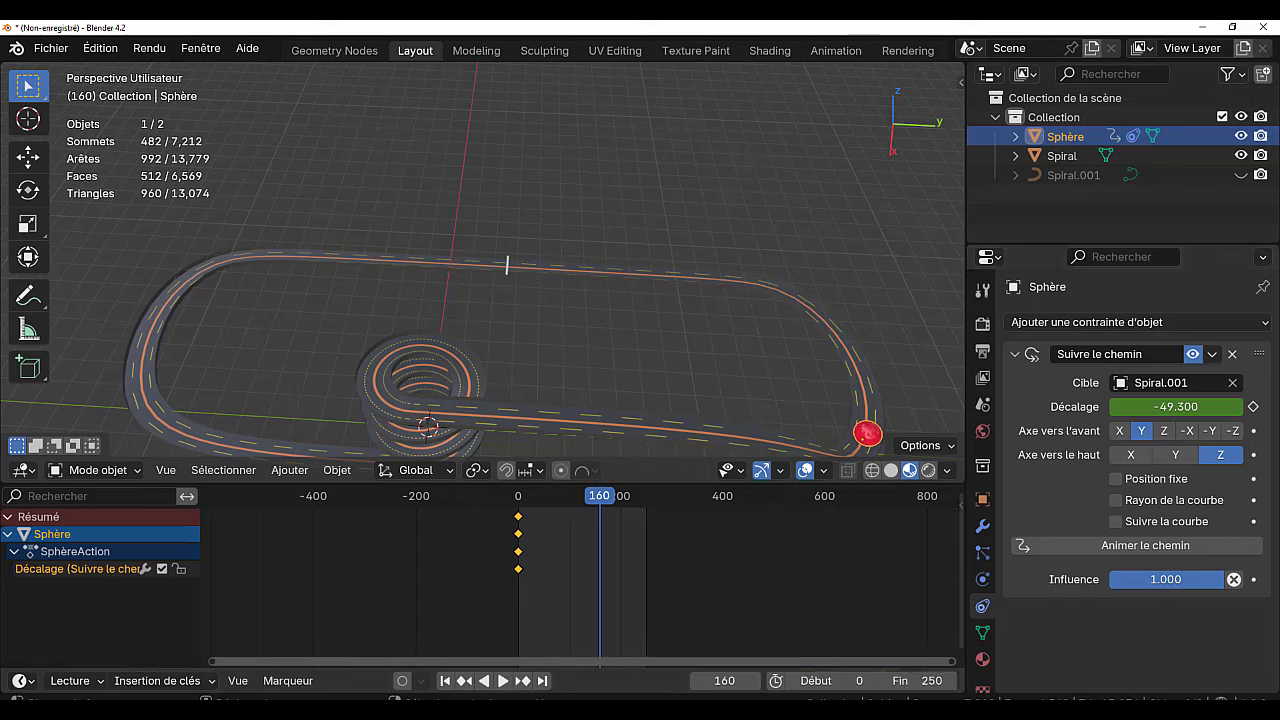
pyautogui.click(503, 681)
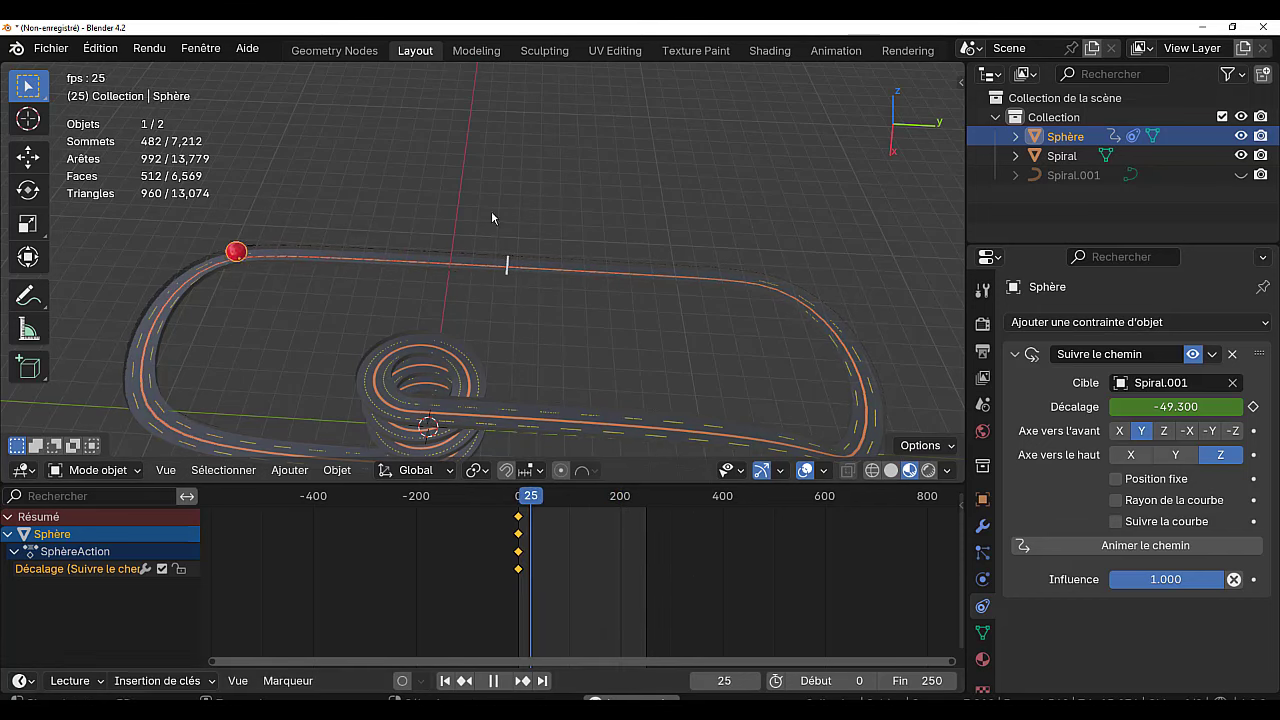
pyautogui.click(929, 680)
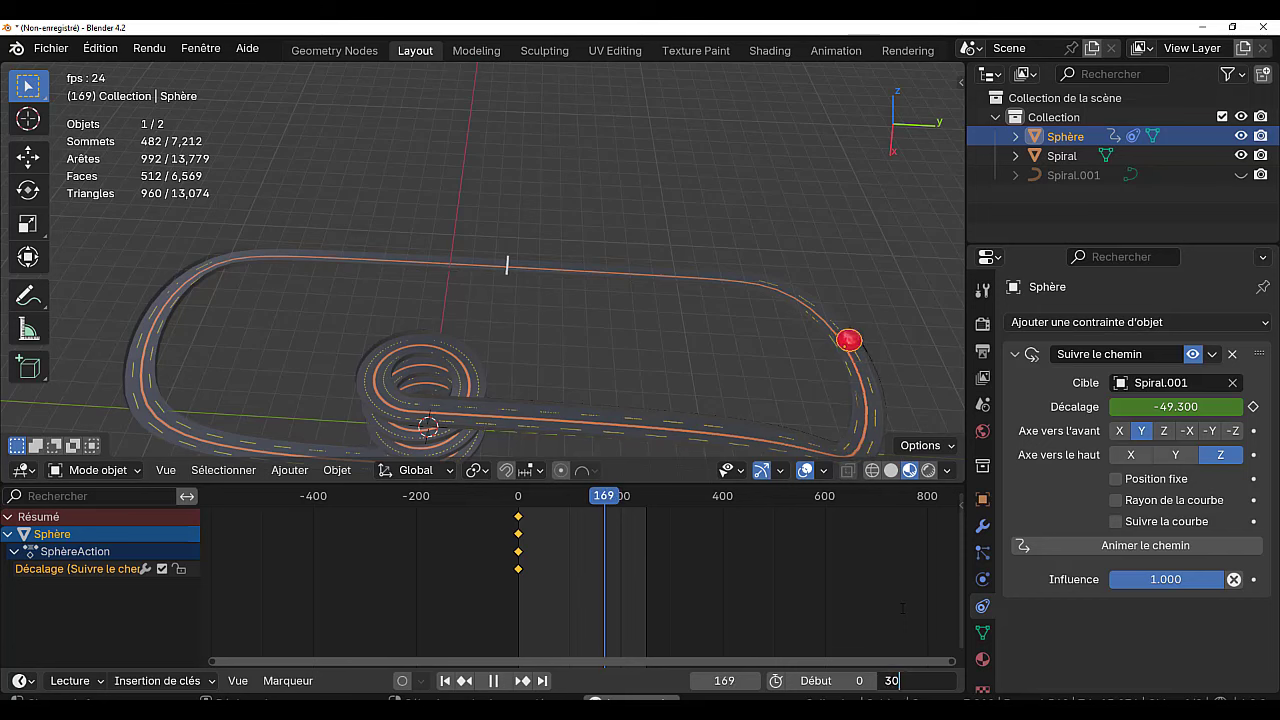
pyautogui.write('300')
pyautogui.press('Return')
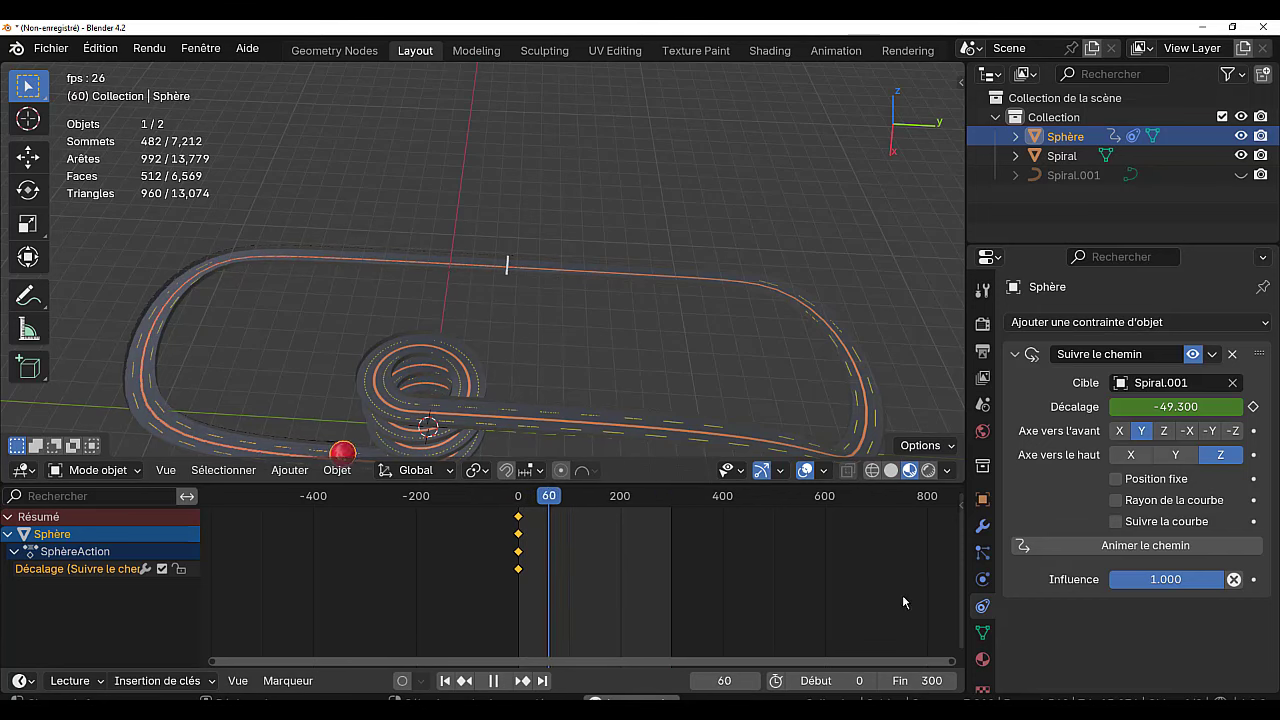
# Set the animation's end frame to 600.
pyautogui.click(928, 681)
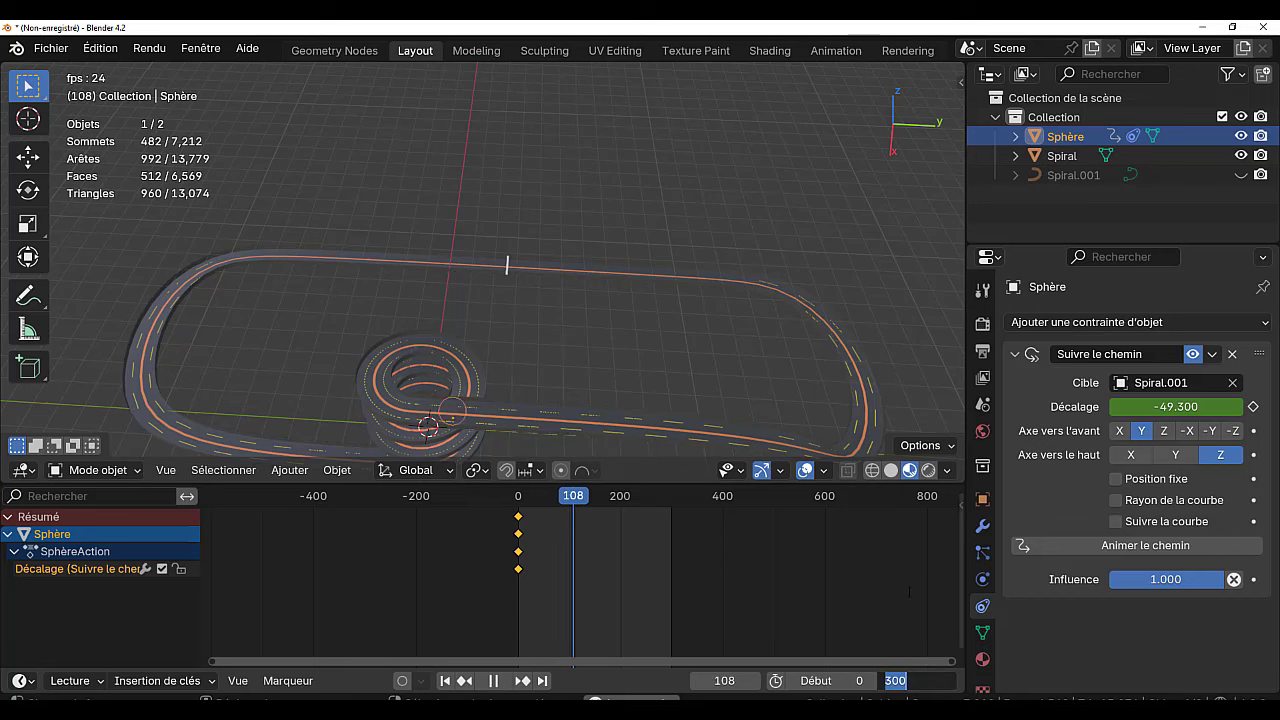
pyautogui.write('600')
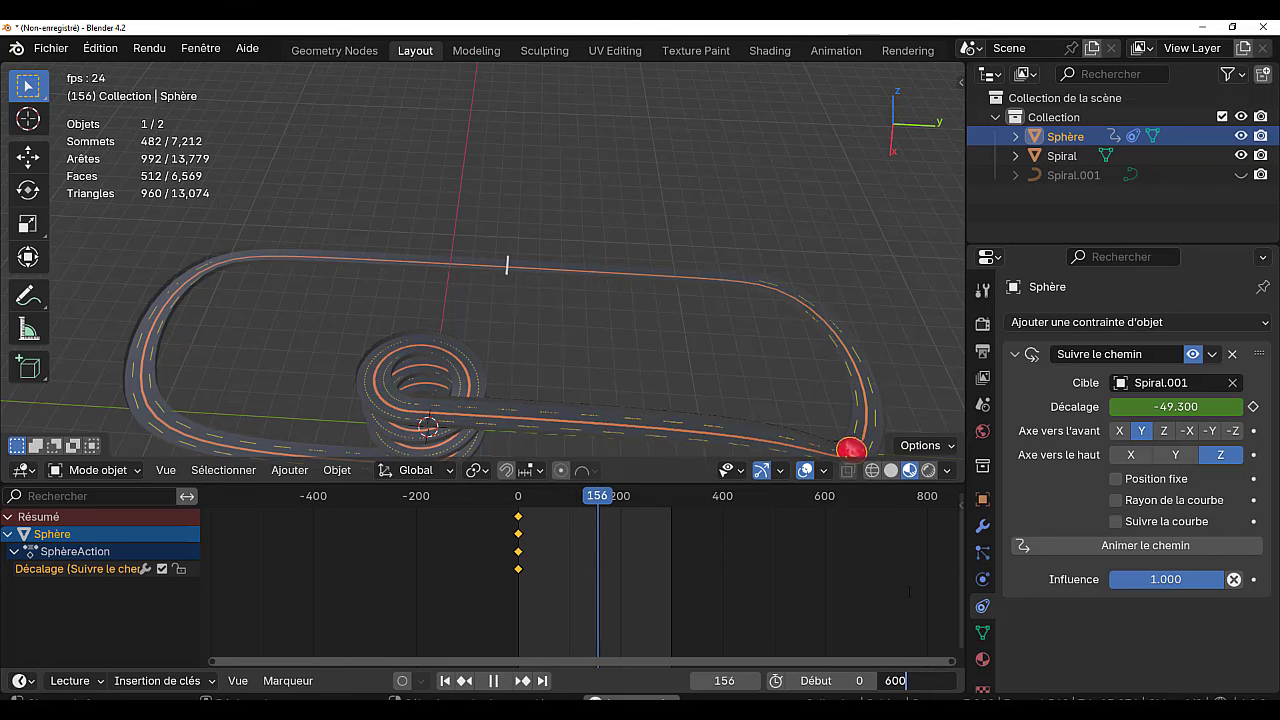
pyautogui.press('Return')
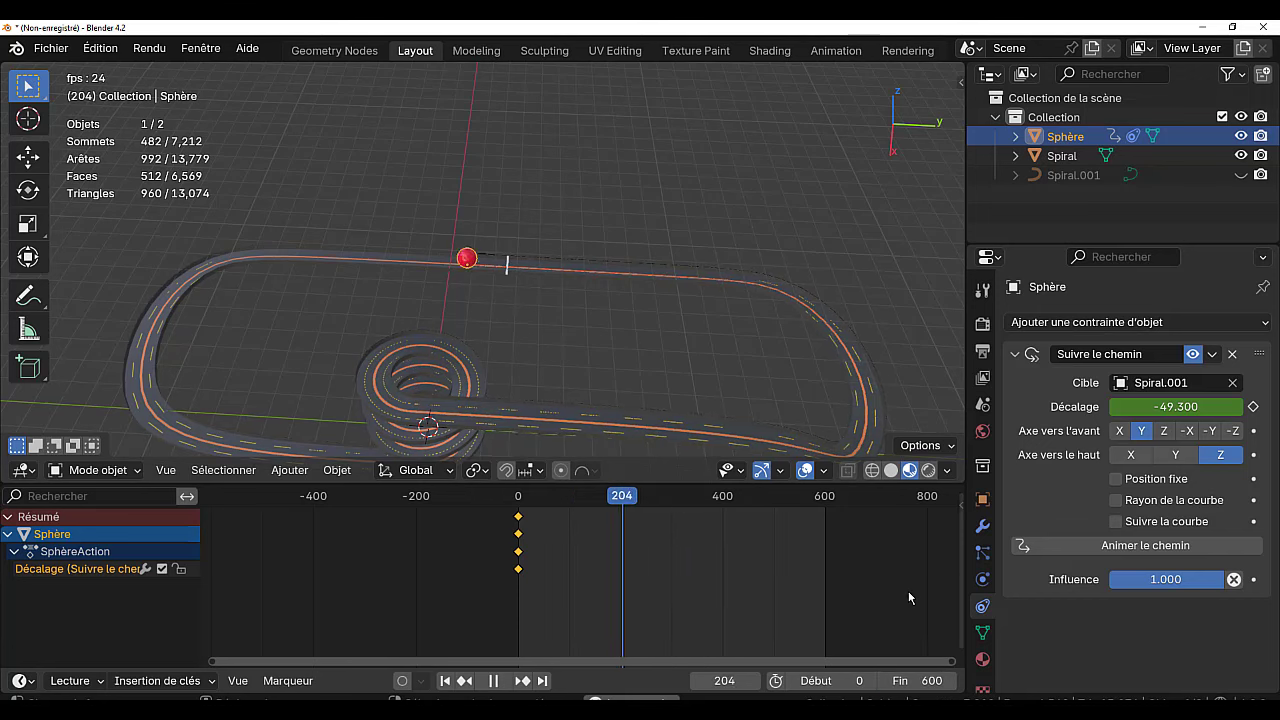
# Jump the playback close to the end of the range, and examine the running loop and the white line from close up.
pyautogui.click(806, 542)
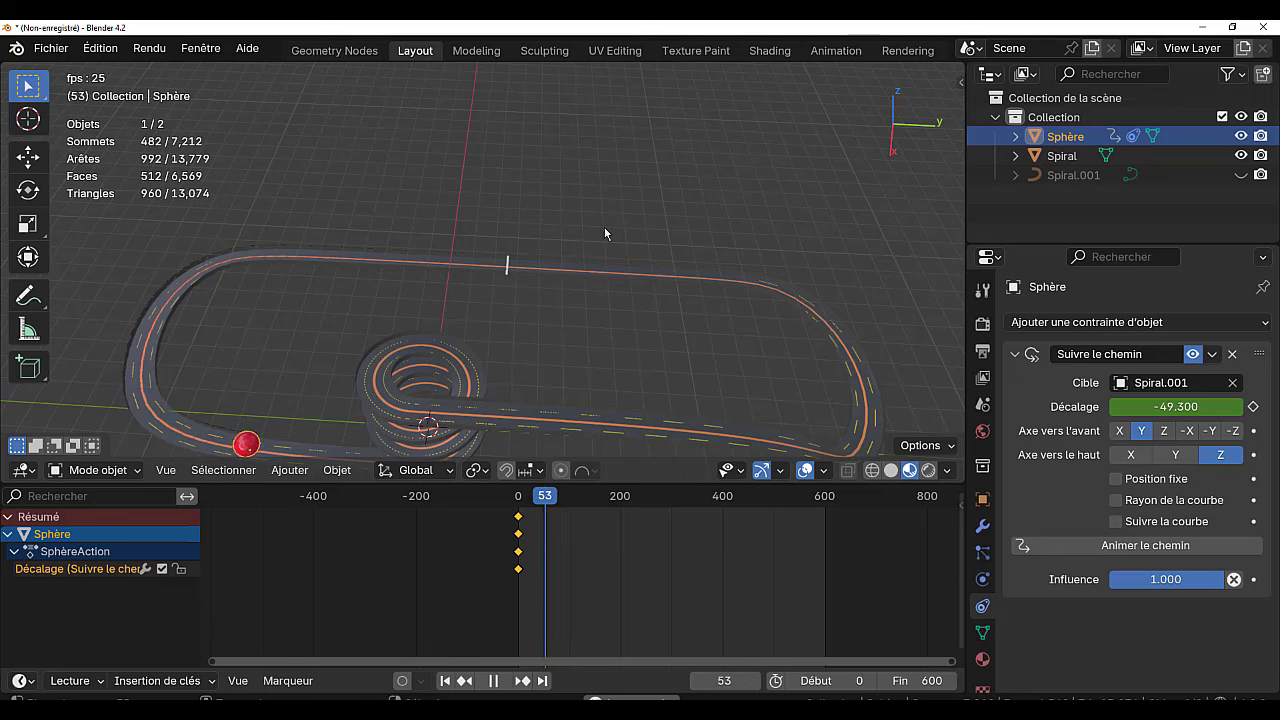
pyautogui.scroll(-3, 604, 227)
pyautogui.moveTo(631, 339); pyautogui.dragTo(739, 317, button='middle')
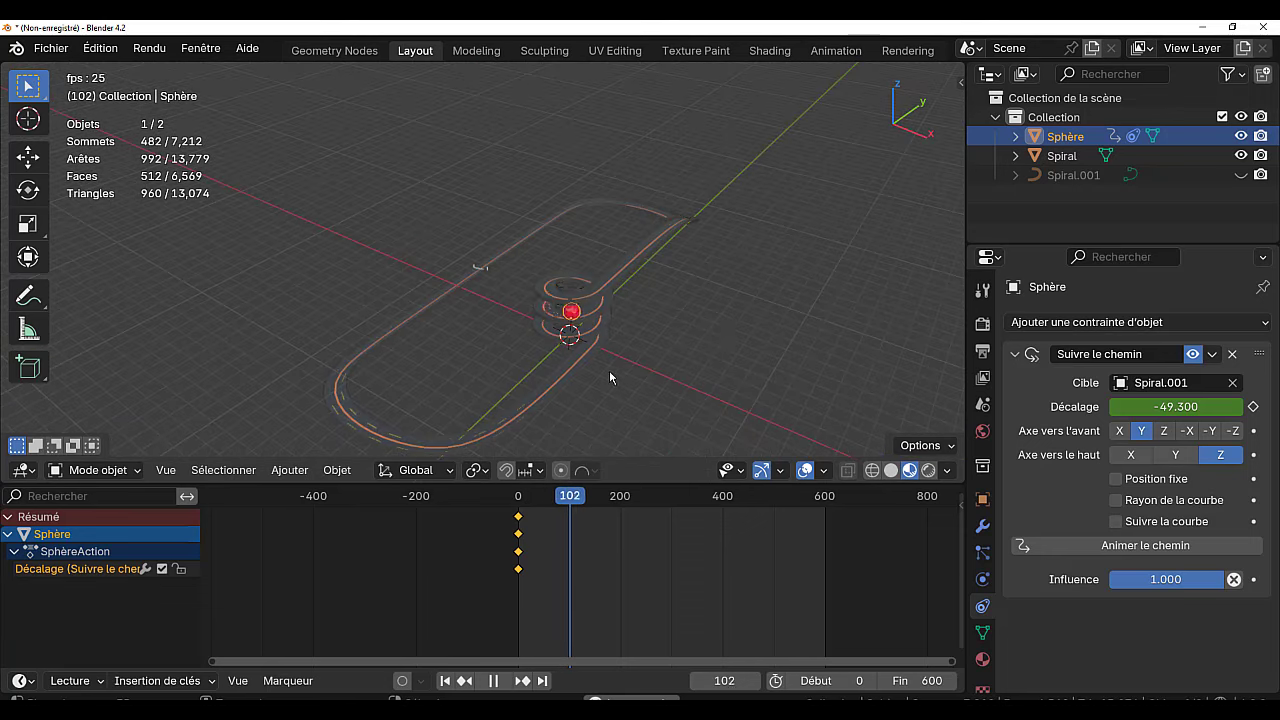
pyautogui.scroll(3, 600, 368)
pyautogui.moveTo(418, 392); pyautogui.dragTo(443, 371, button='middle')
pyautogui.scroll(4, 530, 335)
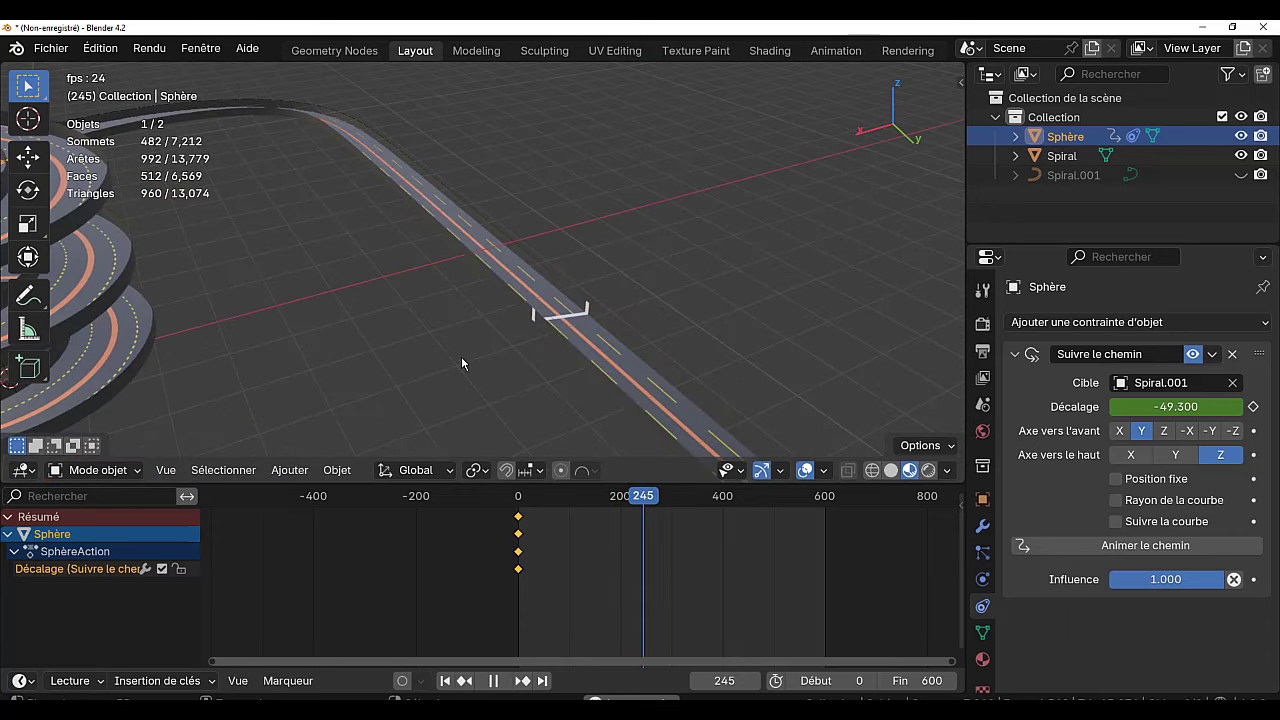
pyautogui.moveTo(530, 364); pyautogui.dragTo(601, 402, button='middle')
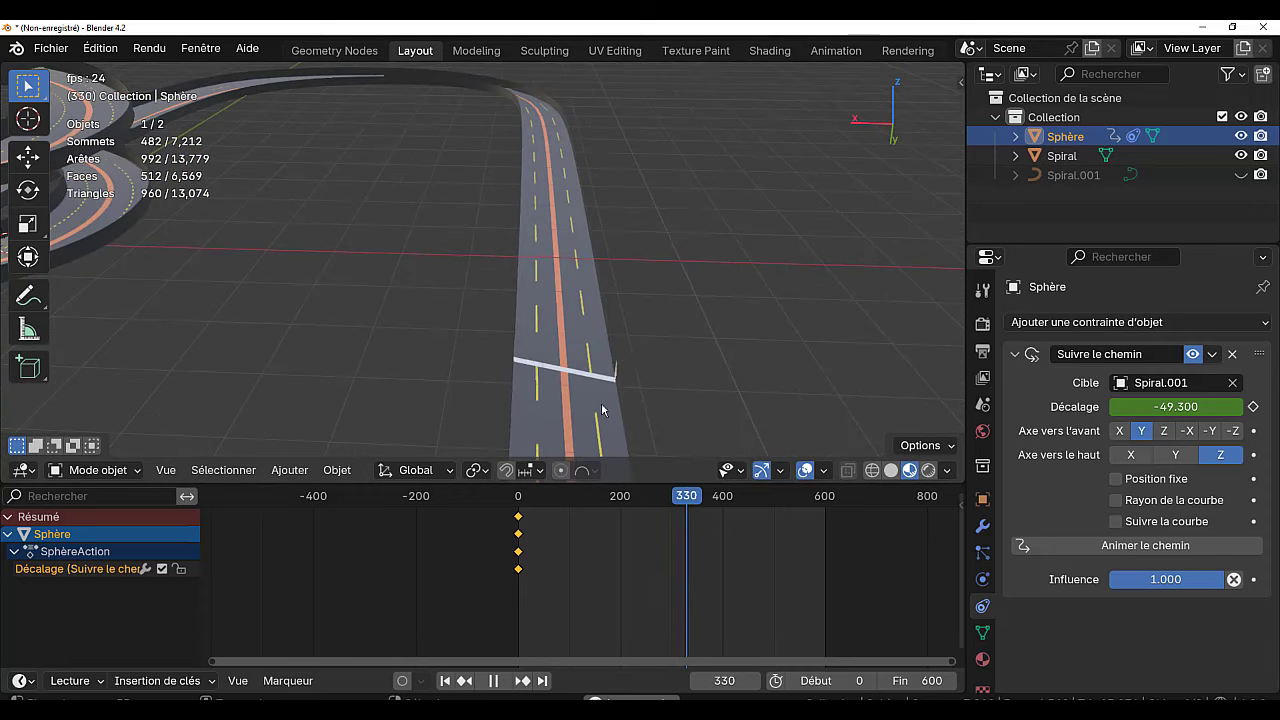
# Enter Edit Mode on the road and try selecting the edge loops that run along both dashed yellow lane lines.
pyautogui.click(590, 336)
pyautogui.press('capslock')
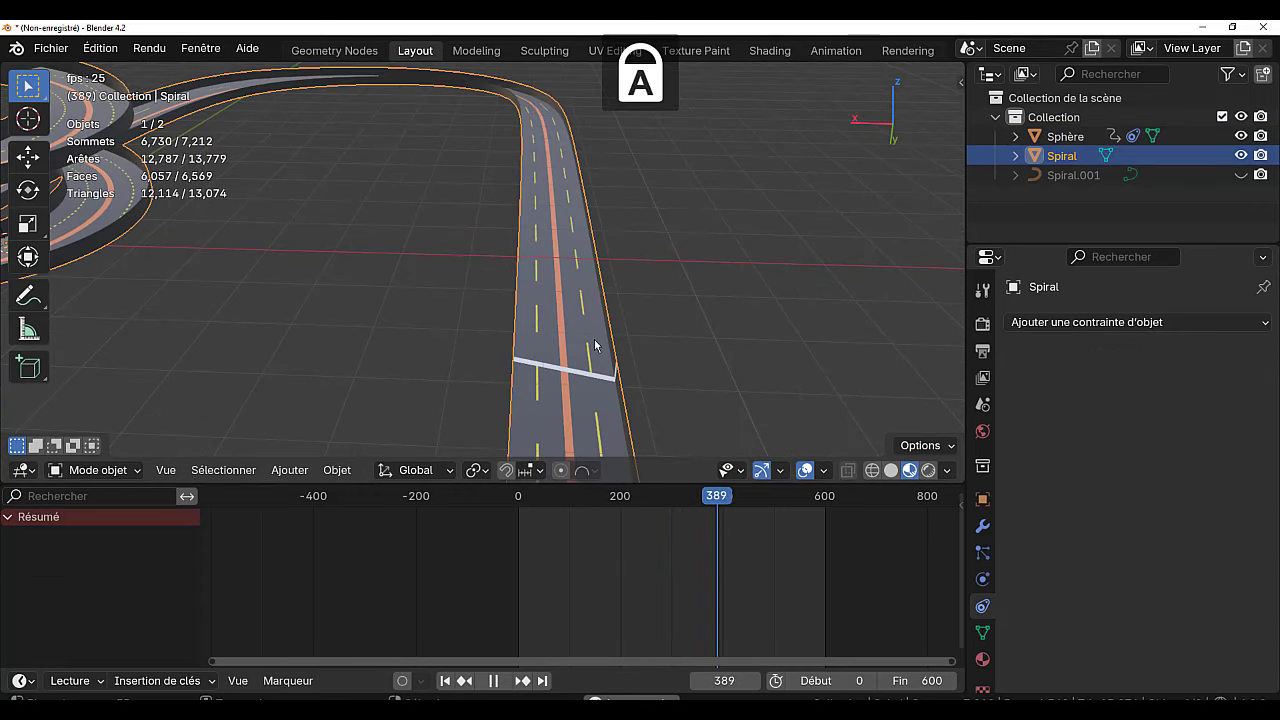
pyautogui.press('Tab')
pyautogui.scroll(4, 640, 360)
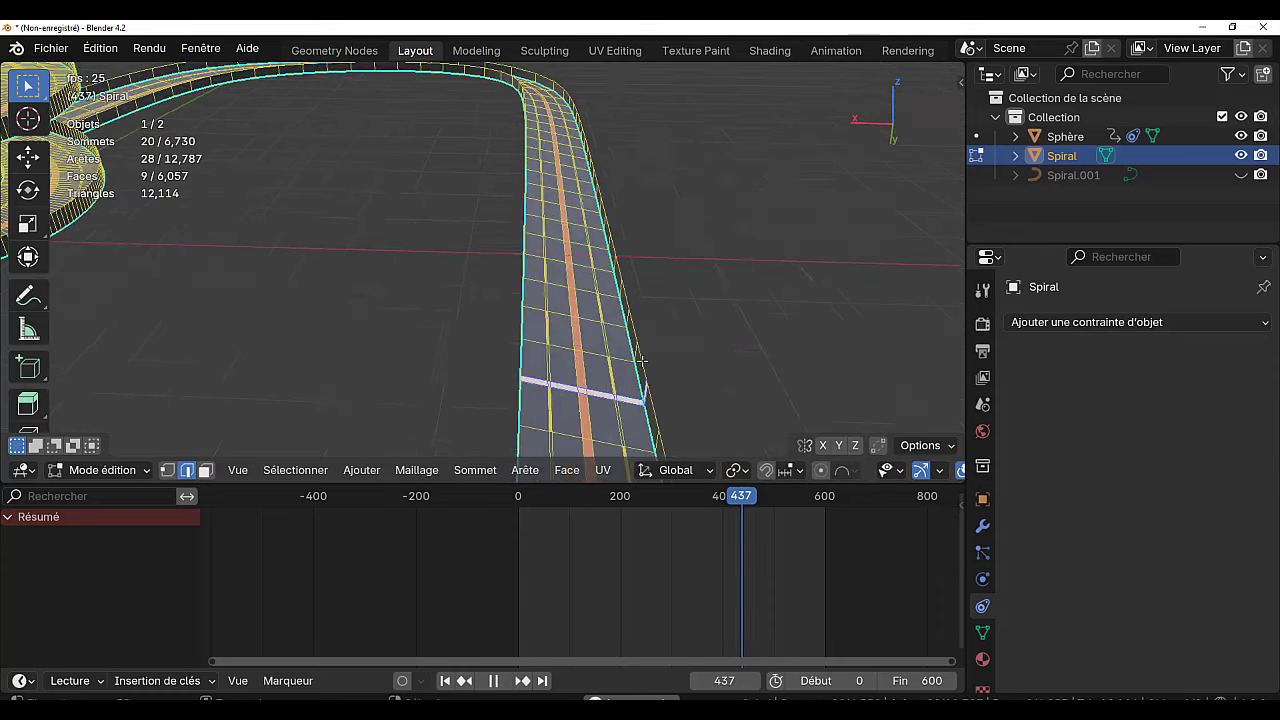
pyautogui.moveTo(632, 355); pyautogui.dragTo(614, 344, button='middle')
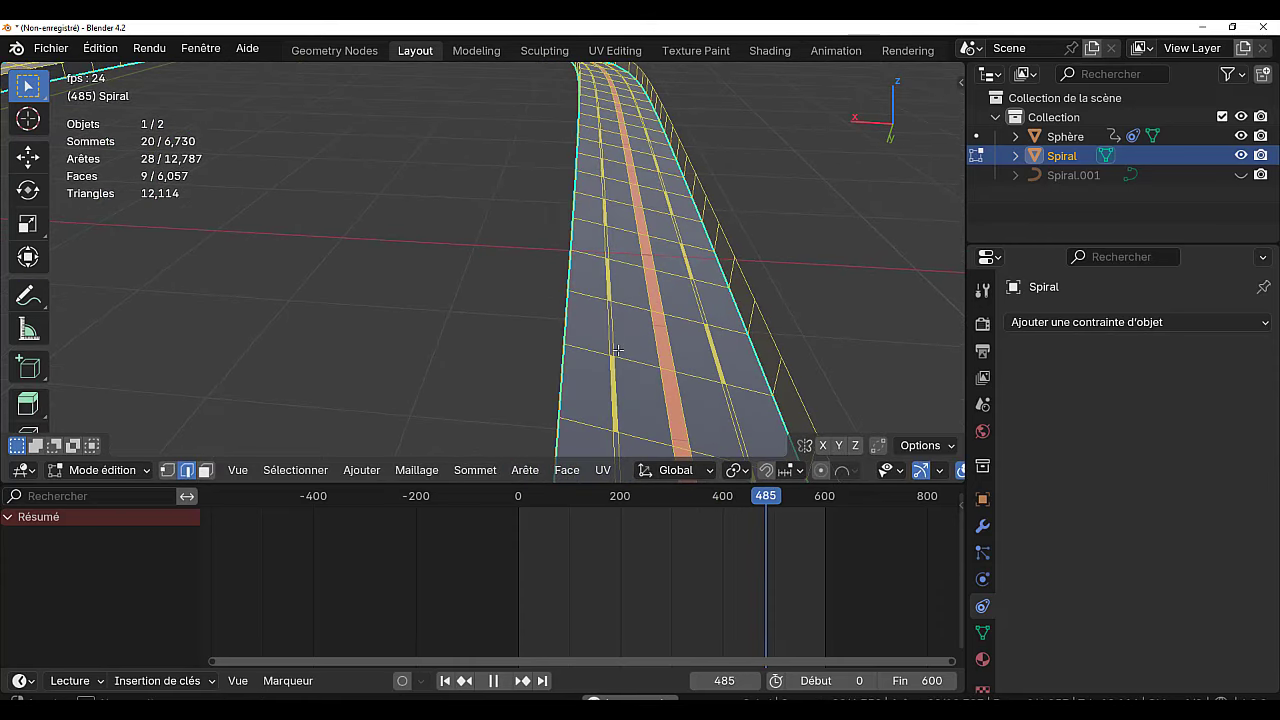
pyautogui.keyDown('alt'); pyautogui.click(612, 336); pyautogui.keyUp('alt')
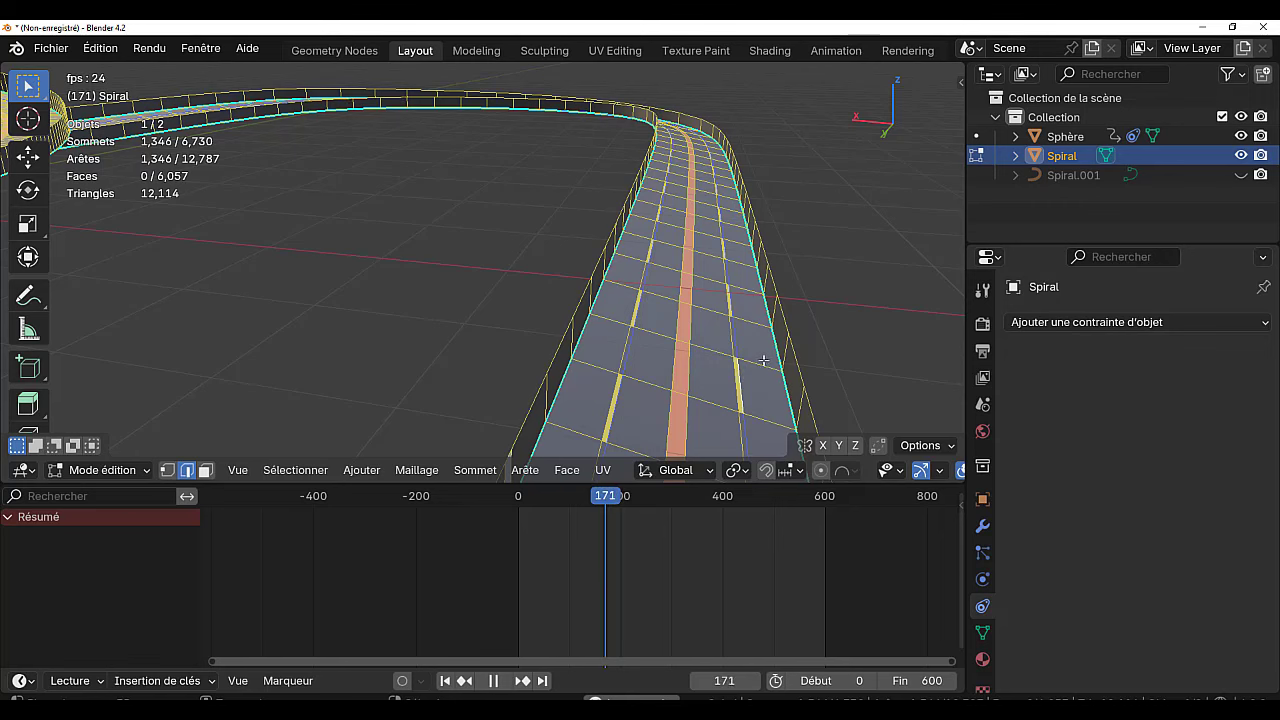
pyautogui.click(883, 329)
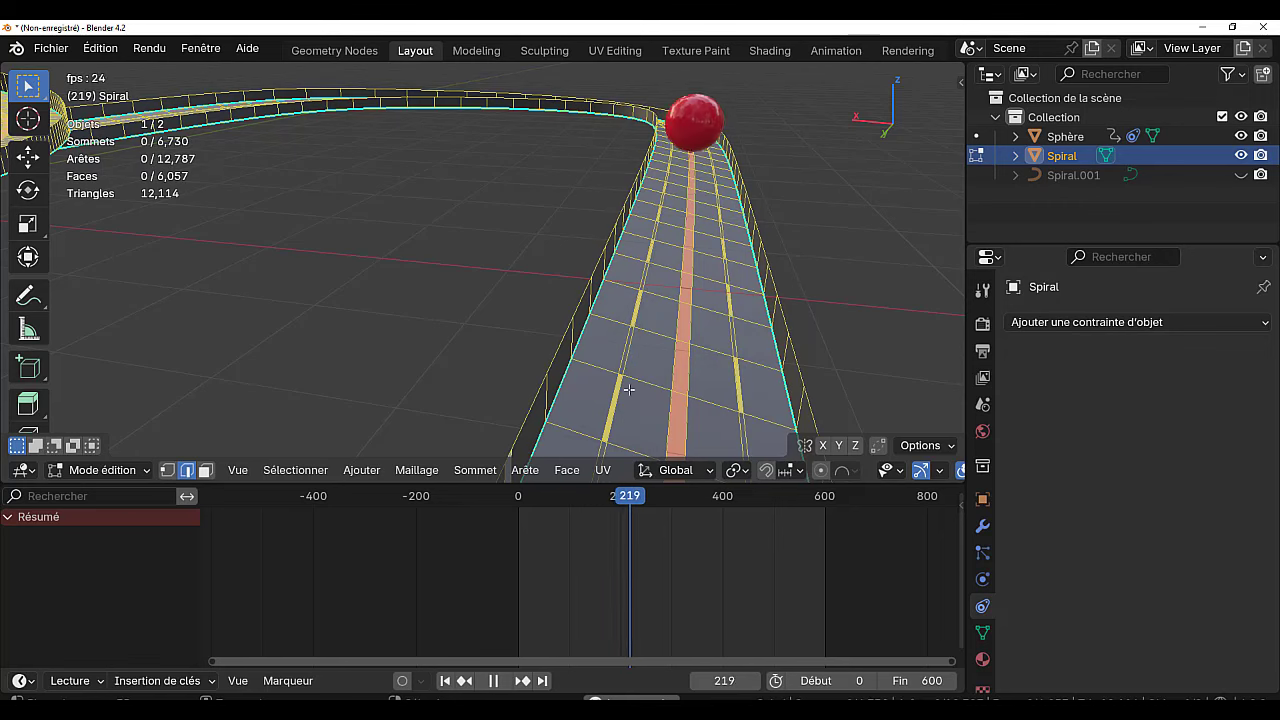
# Select the edge loops along both dashed lane lines and try to separate them into a new object.
pyautogui.keyDown('alt'); pyautogui.click(630, 352); pyautogui.keyUp('alt')
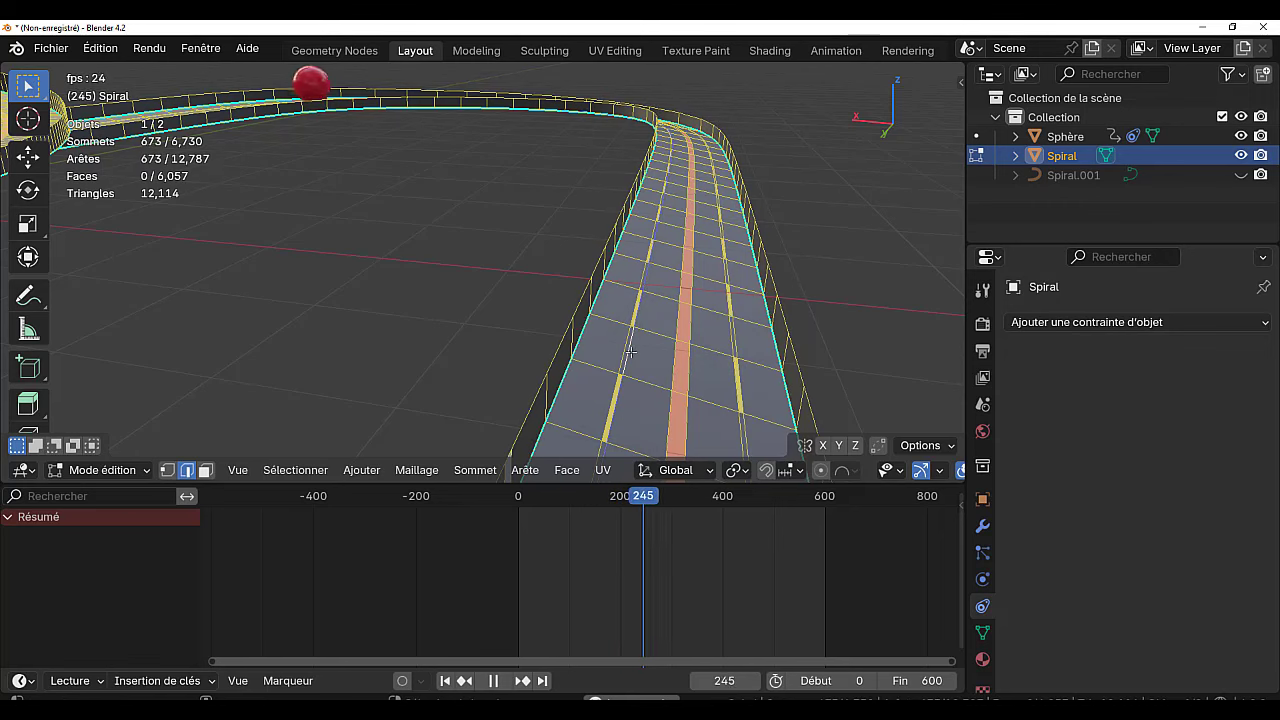
pyautogui.keyDown('alt'); pyautogui.keyDown('shift'); pyautogui.click(738, 346); pyautogui.keyUp('shift'); pyautogui.keyUp('alt')
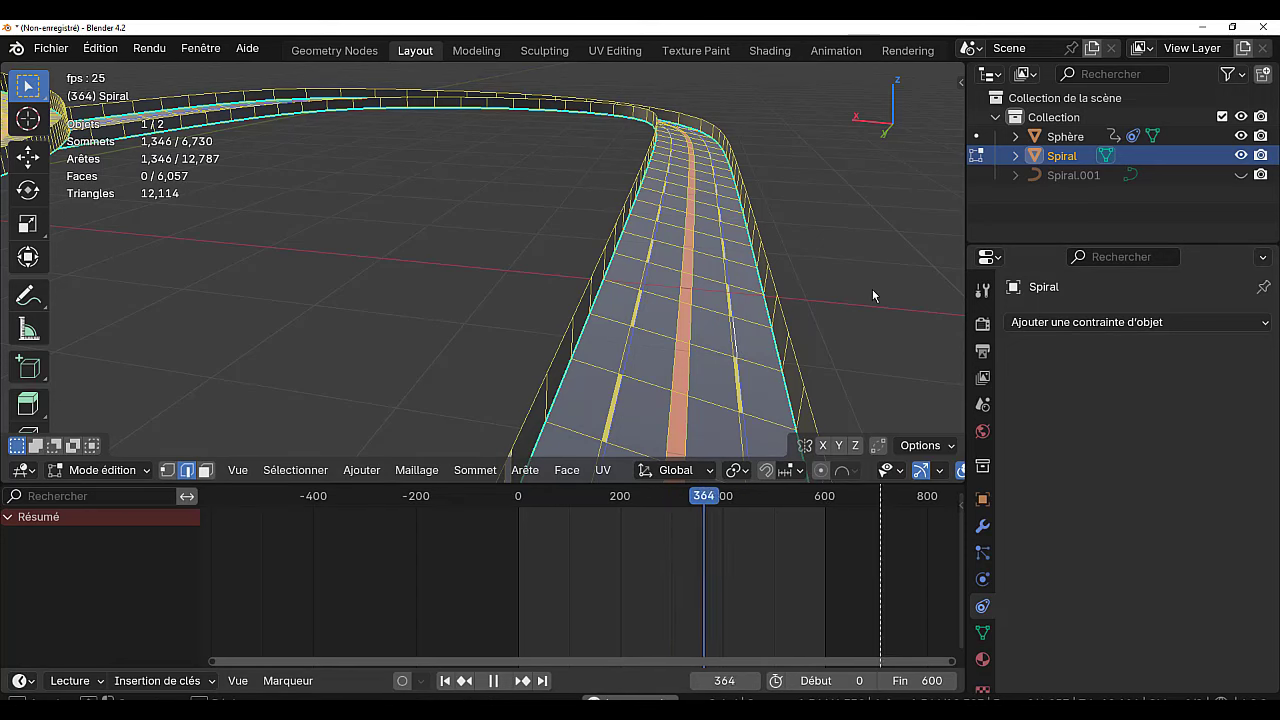
pyautogui.click(866, 350)
pyautogui.press('p')
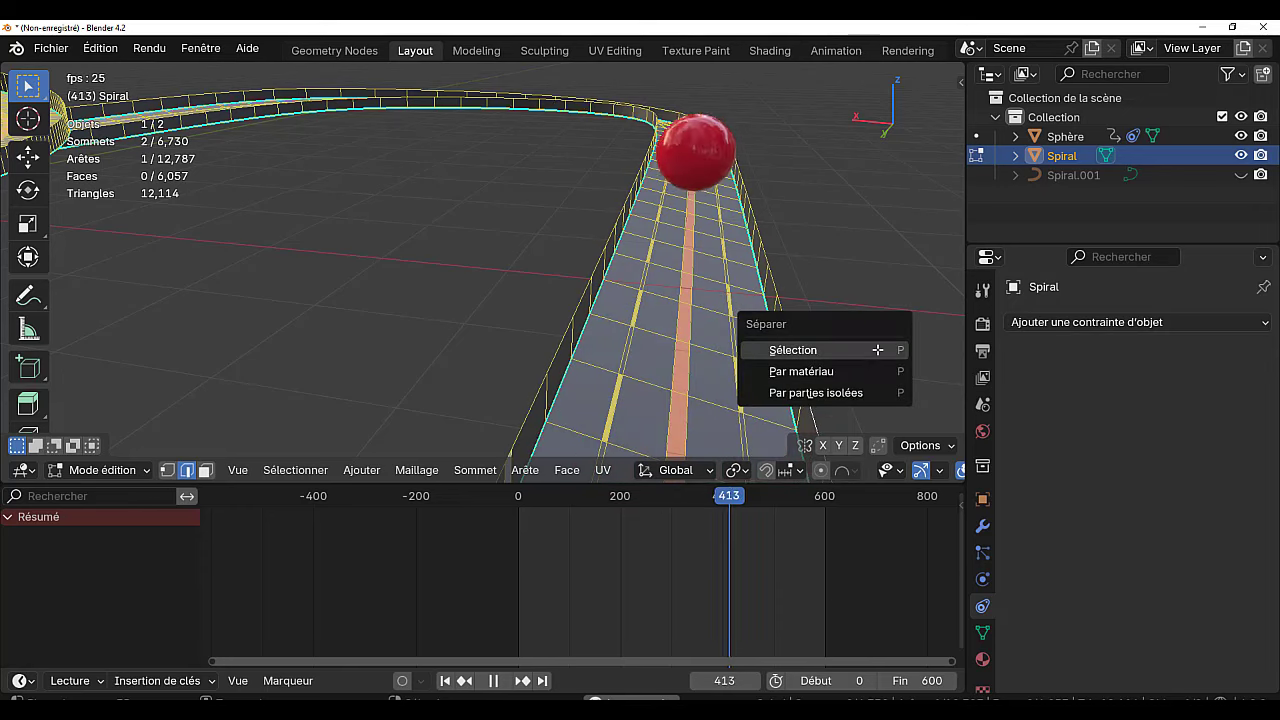
pyautogui.click(848, 349)
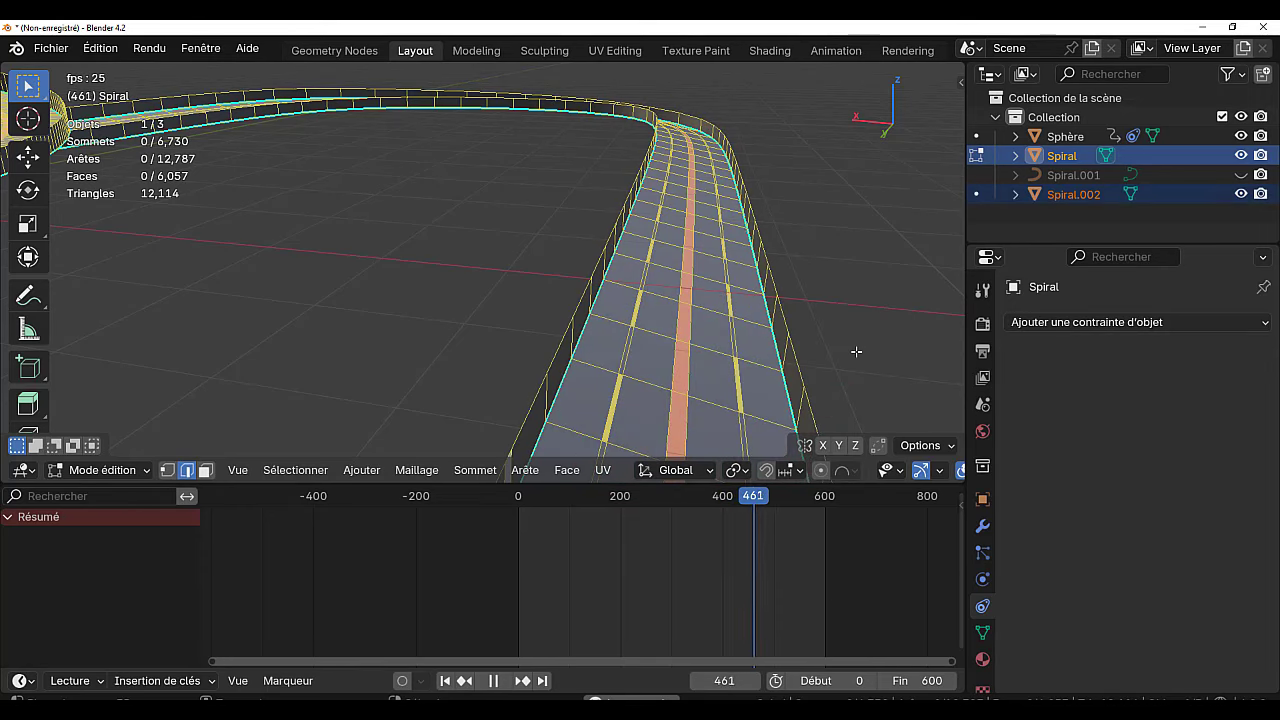
# Leave Edit Mode, make the newly separated object active, and convert it from a mesh to a curve.
pyautogui.click(1076, 196)
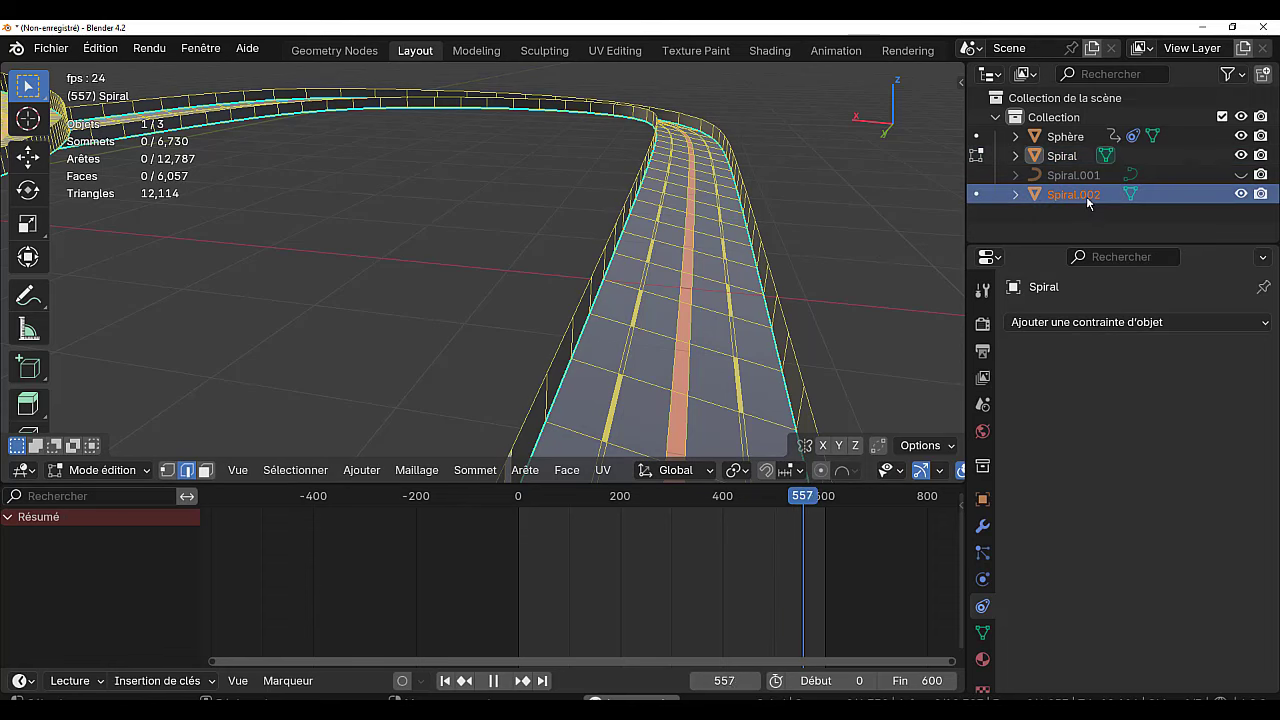
pyautogui.rightClick(1142, 196)
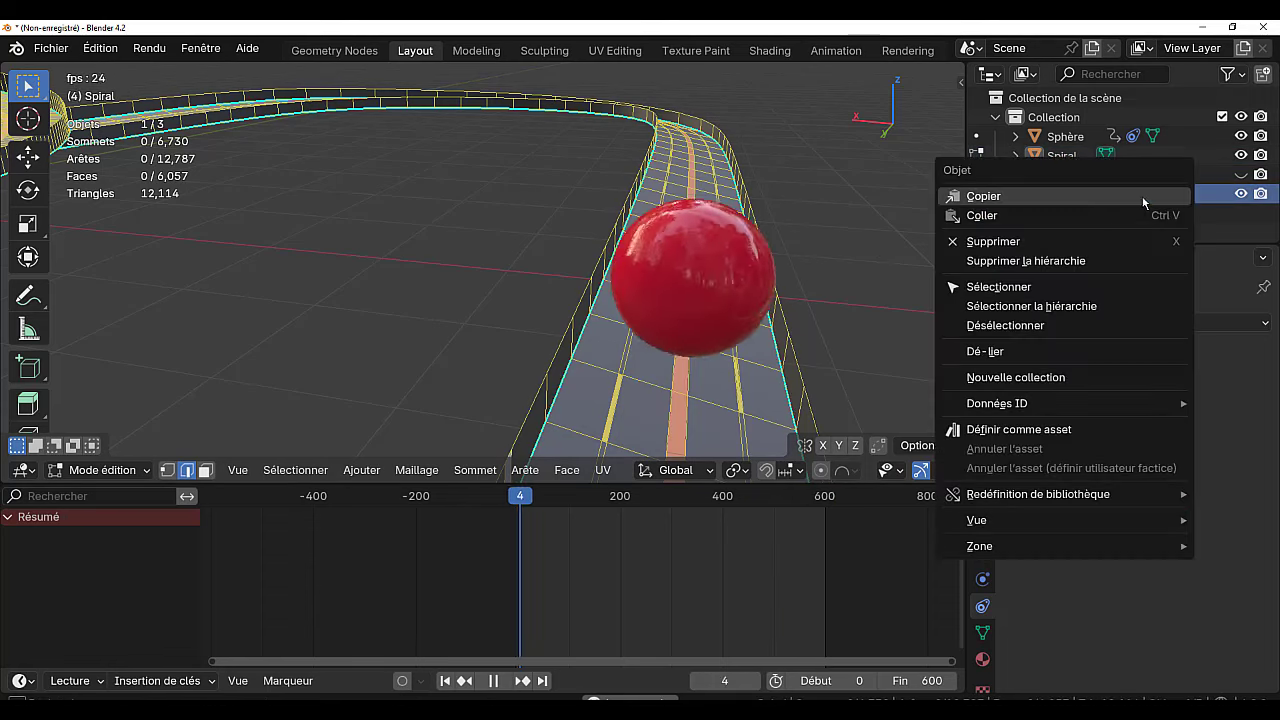
pyautogui.press('Tab')
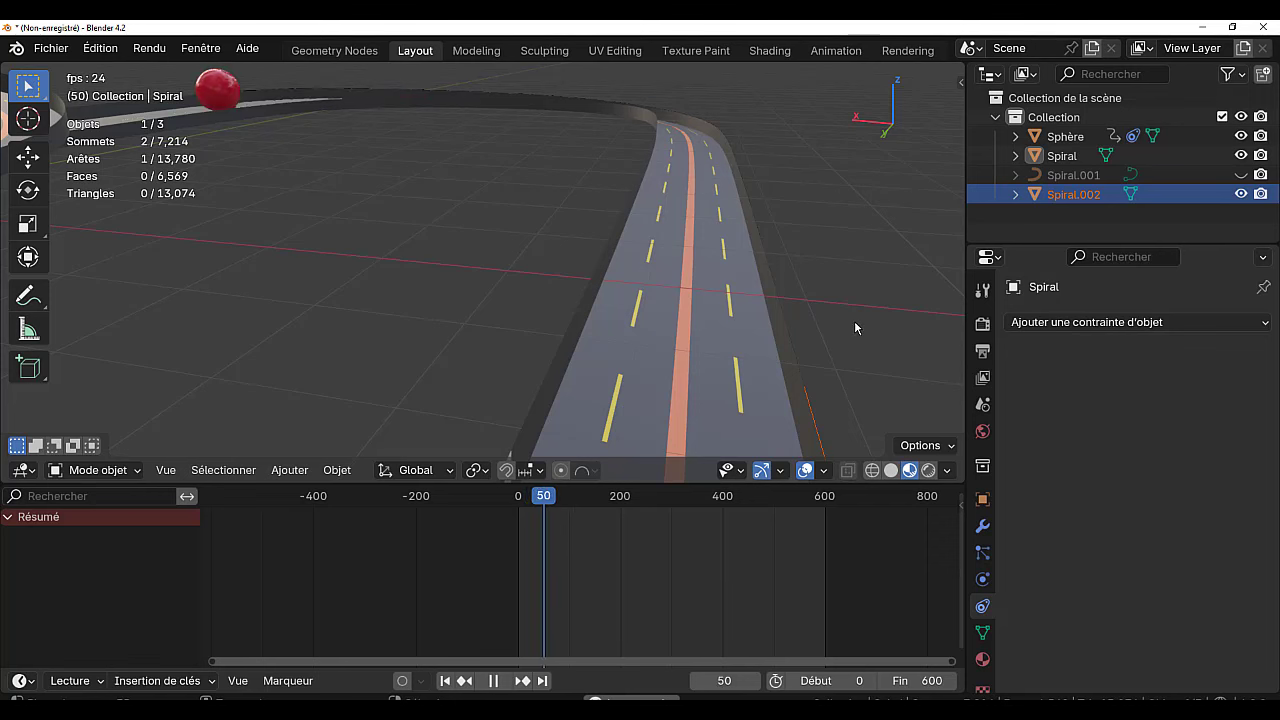
pyautogui.click(1149, 195)
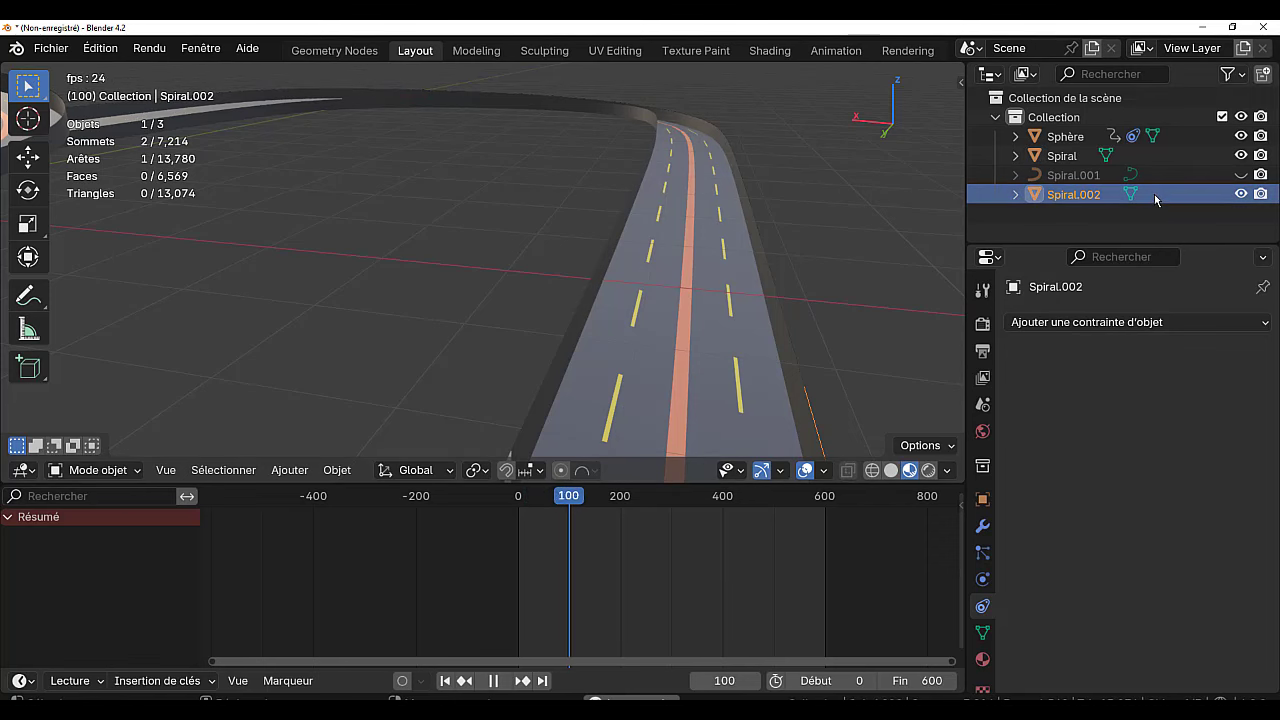
pyautogui.press('q')
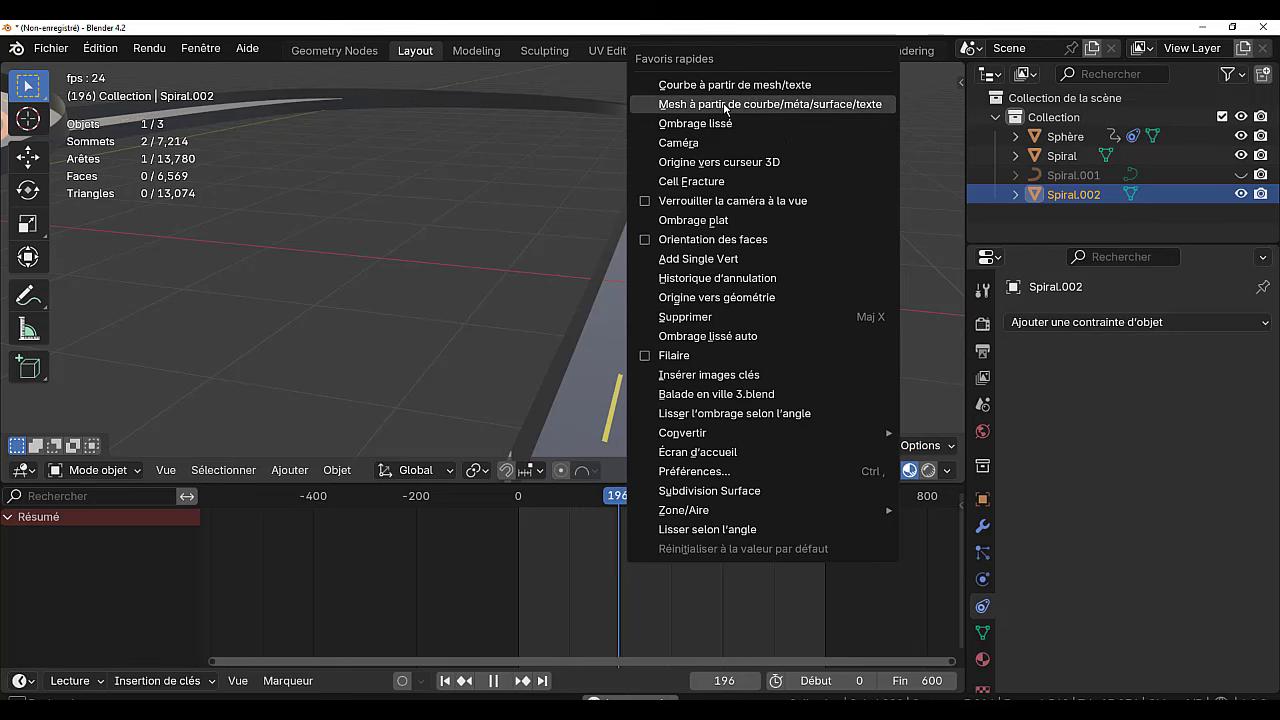
pyautogui.click(730, 86)
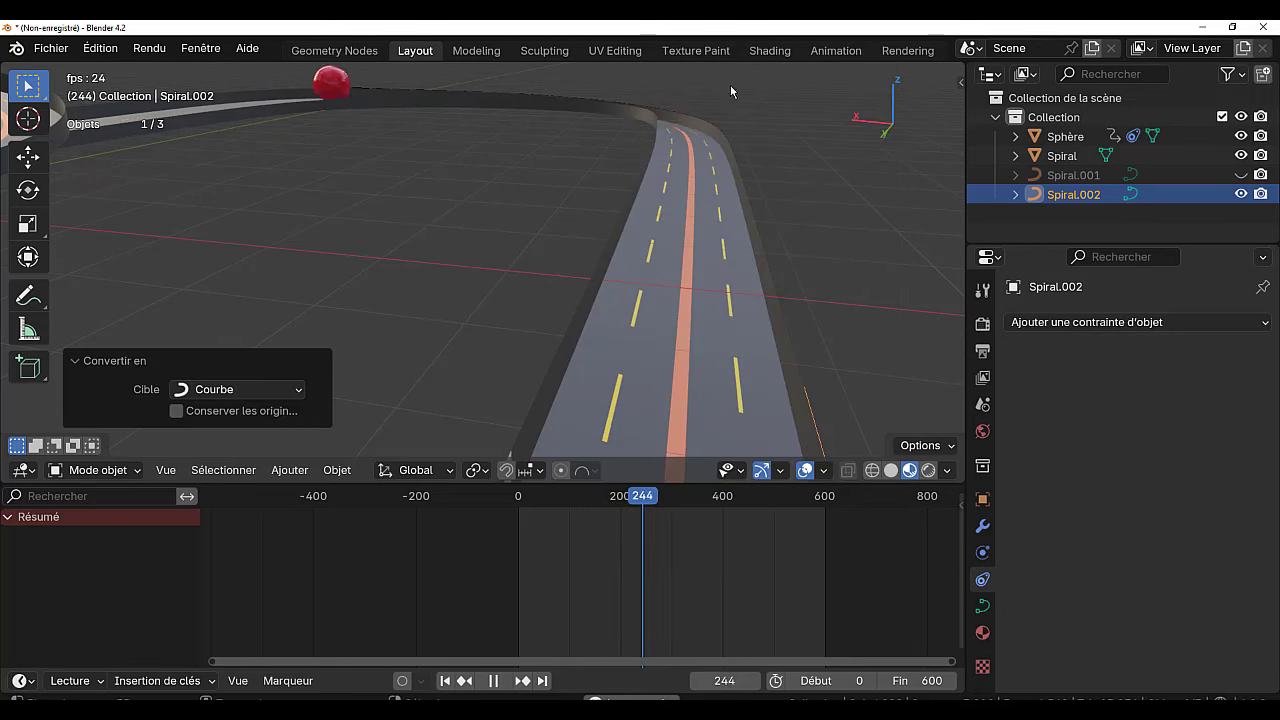
# Examine the converted curve's extent and control points beside the road in Edit Mode.
pyautogui.press('Tab')
pyautogui.scroll(-4, 852, 360)
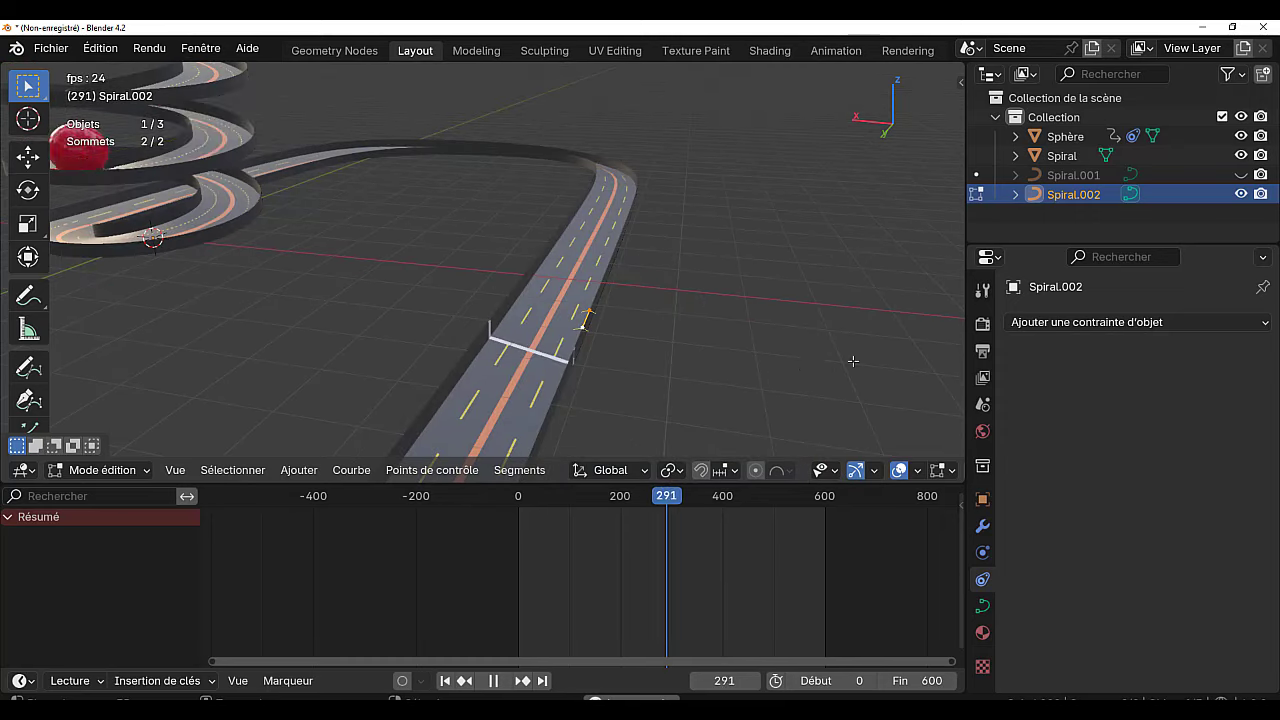
pyautogui.moveTo(818, 364); pyautogui.dragTo(763, 368, button='middle')
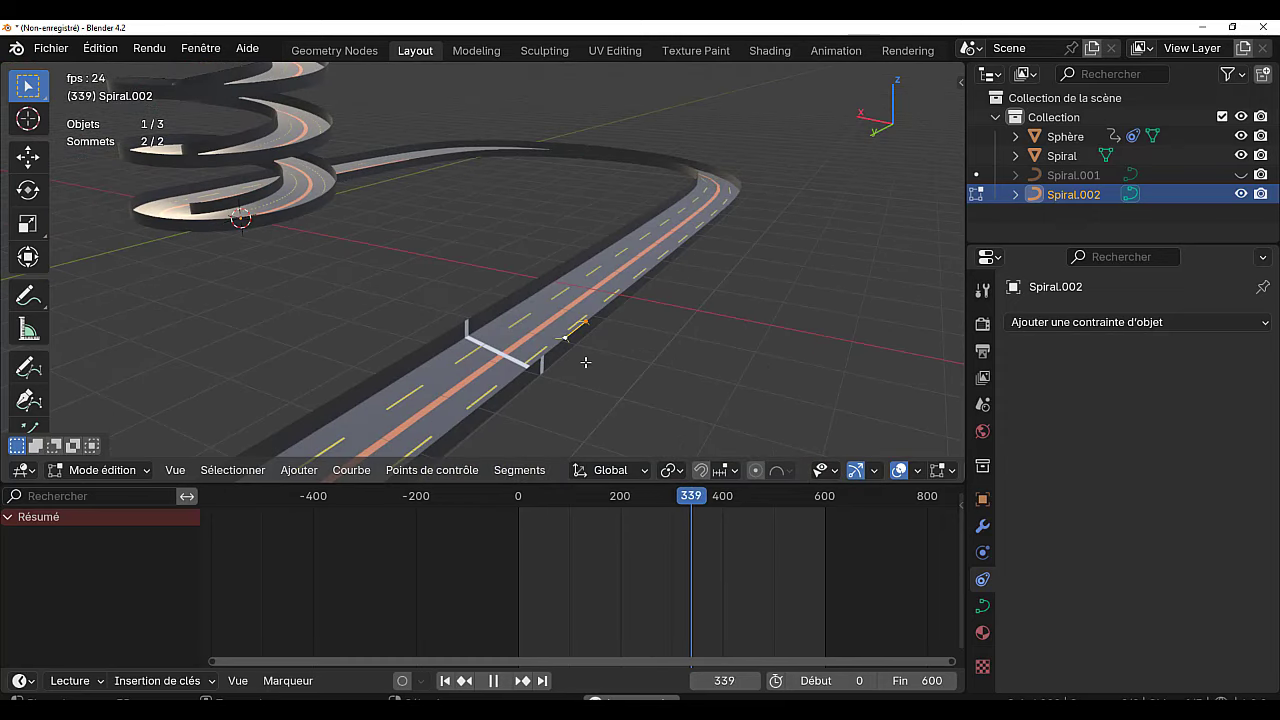
pyautogui.scroll(1, 586, 363)
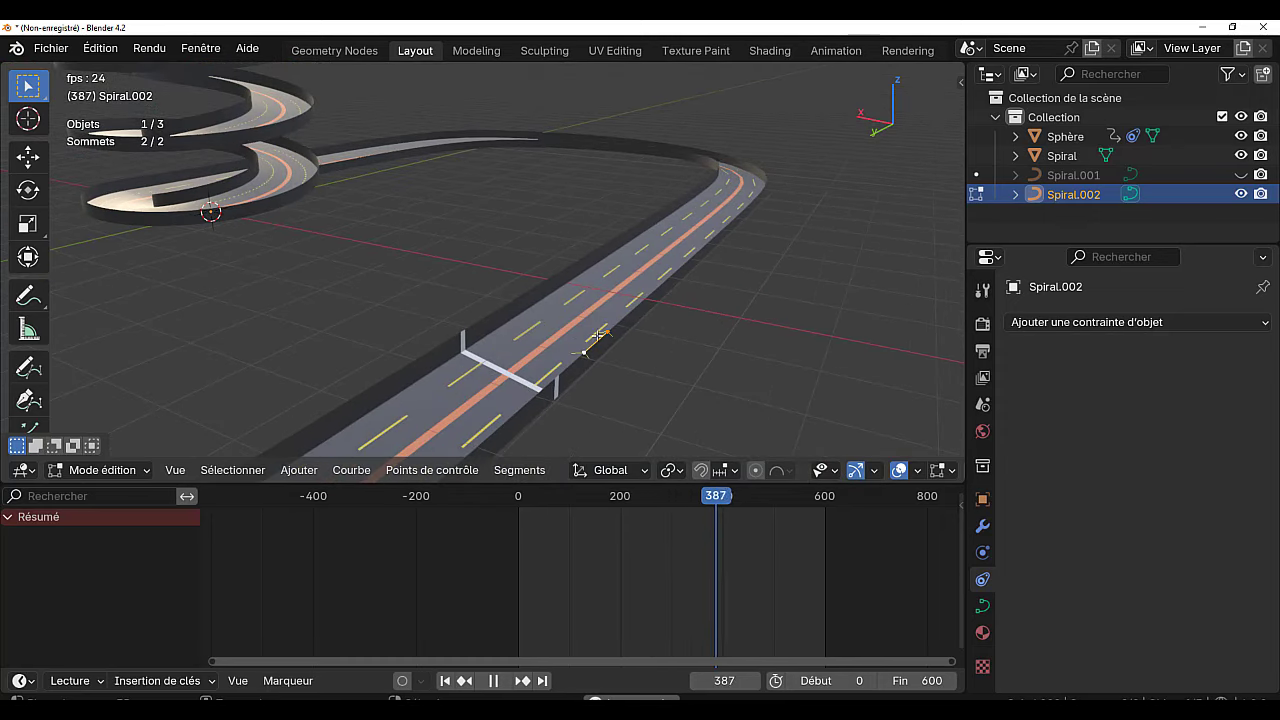
pyautogui.moveTo(634, 374)
pyautogui.mouseDown(button='middle')
pyautogui.moveTo(701, 358)
pyautogui.moveTo(723, 334)
pyautogui.moveTo(626, 350)
pyautogui.mouseUp(button='middle')
pyautogui.click(626, 350)
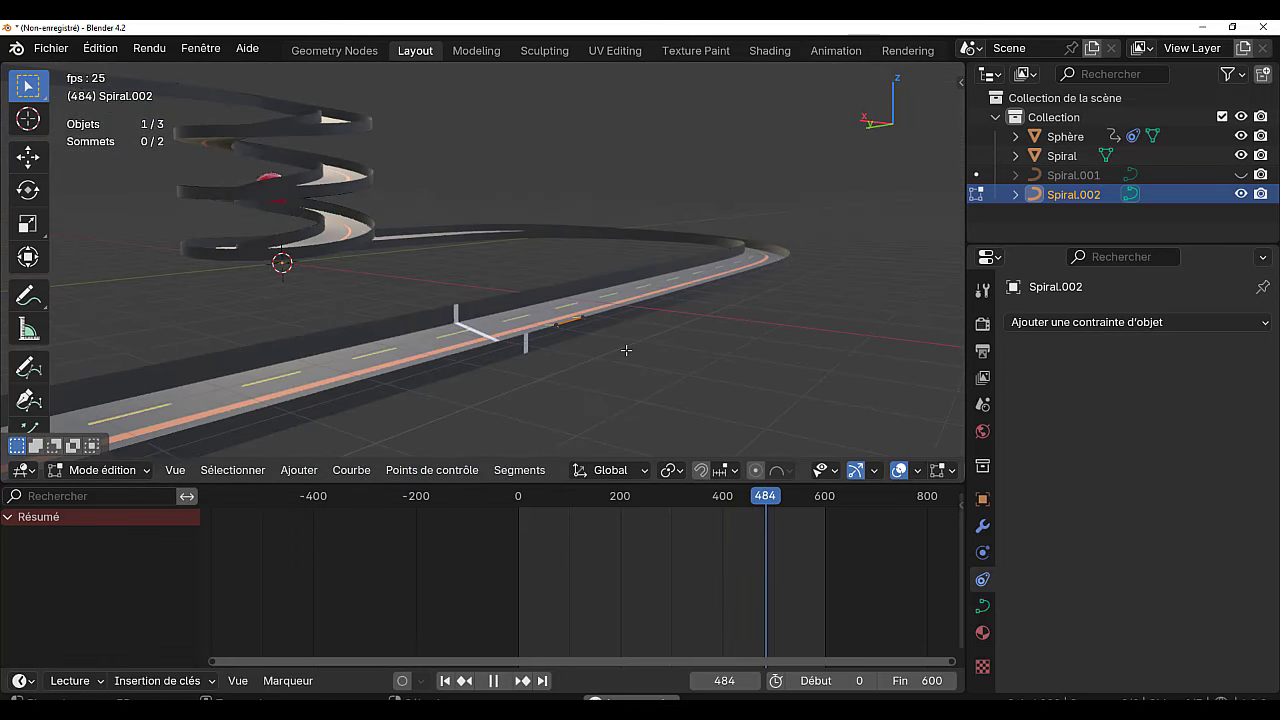
pyautogui.scroll(6, 604, 360)
pyautogui.scroll(-4, 607, 363)
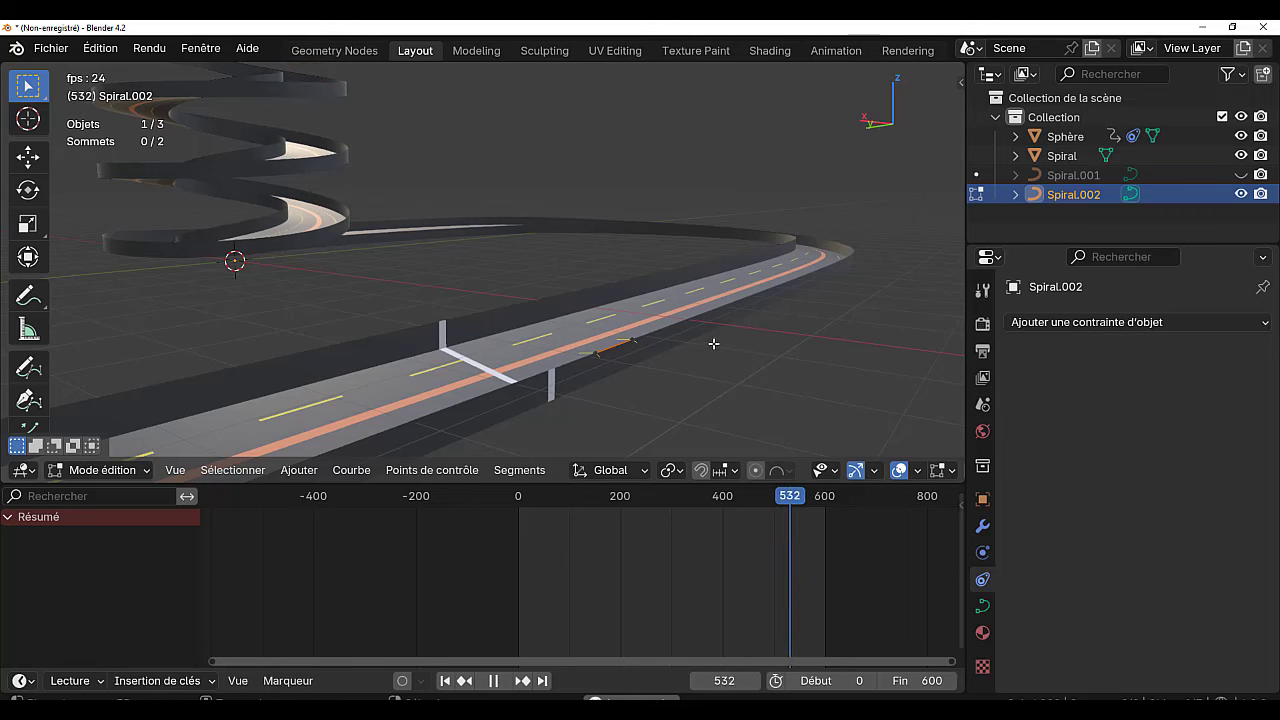
pyautogui.scroll(-4, 542, 330)
pyautogui.press('Tab')
# Shrink the timeline area to enlarge the 3D view, and switch the viewport to solid shading.
pyautogui.moveTo(542, 330); pyautogui.dragTo(644, 370, button='middle')
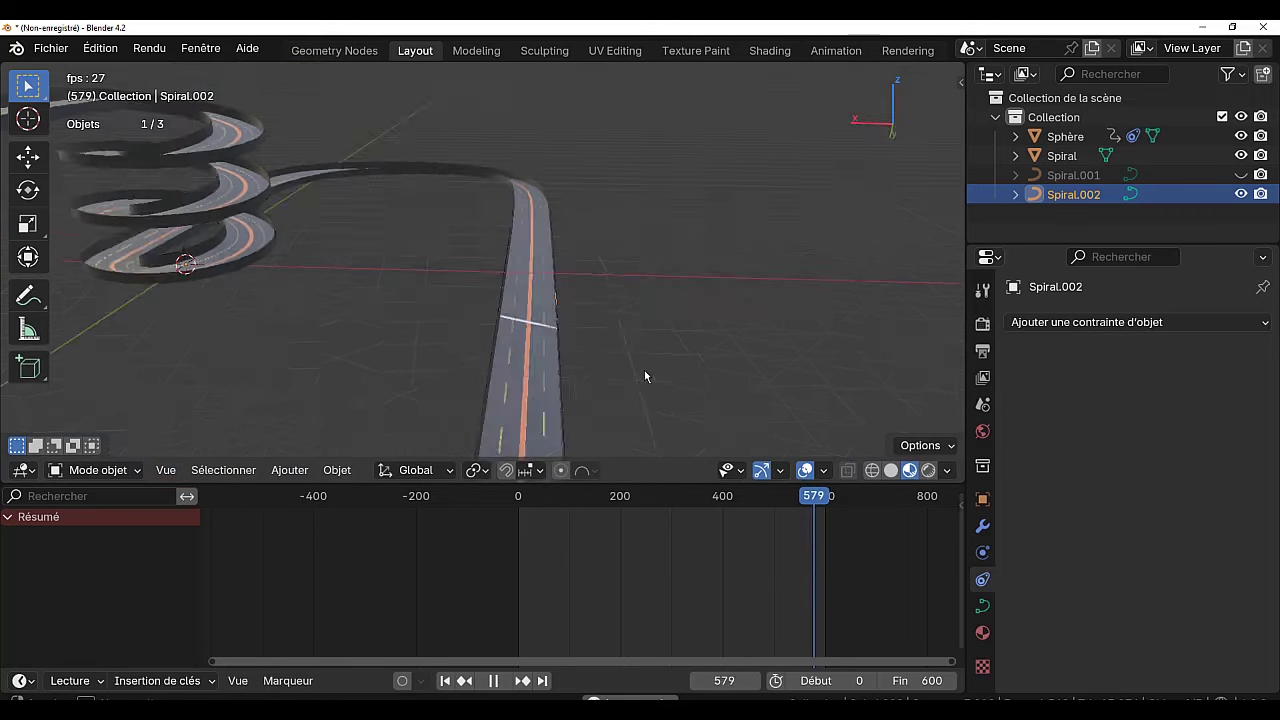
pyautogui.scroll(-2, 660, 318)
pyautogui.moveTo(660, 318); pyautogui.dragTo(641, 399, button='middle')
pyautogui.press('KP_7')
pyautogui.moveTo(550, 341); pyautogui.dragTo(917, 144, button='middle')
pyautogui.scroll(-4, 794, 225)
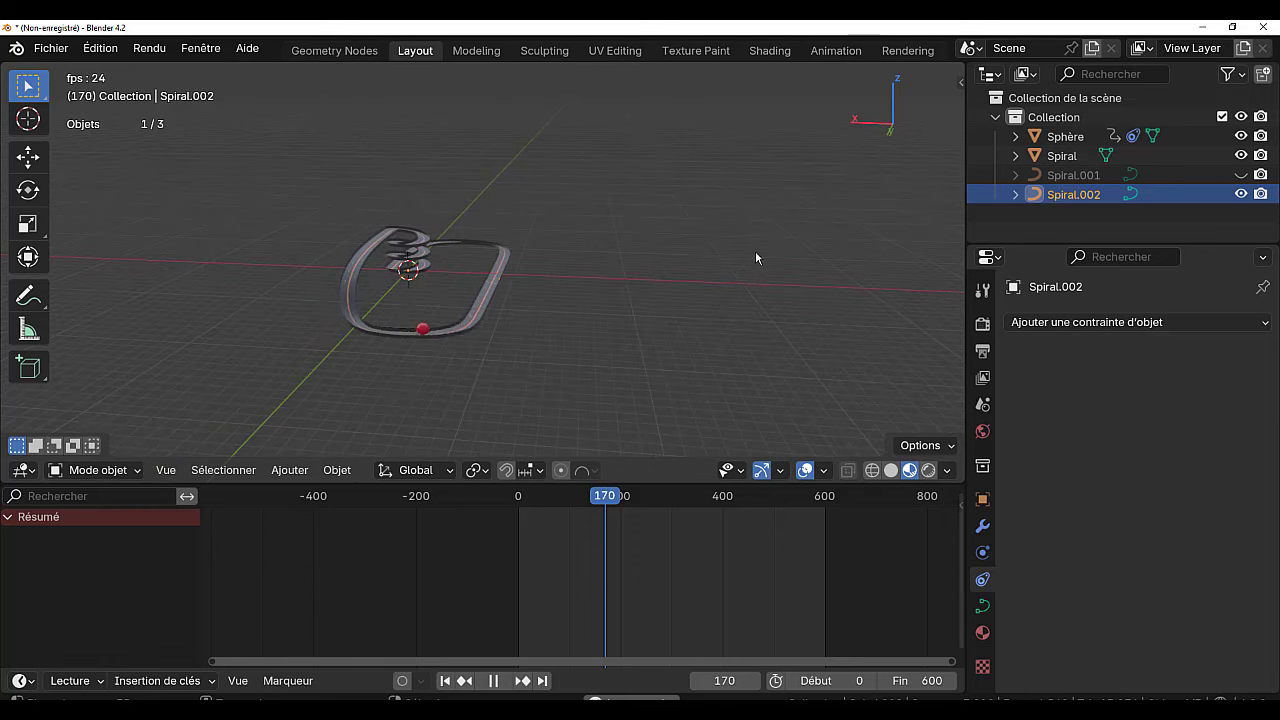
pyautogui.scroll(5, 730, 258)
pyautogui.moveTo(536, 301); pyautogui.dragTo(885, 303, button='middle')
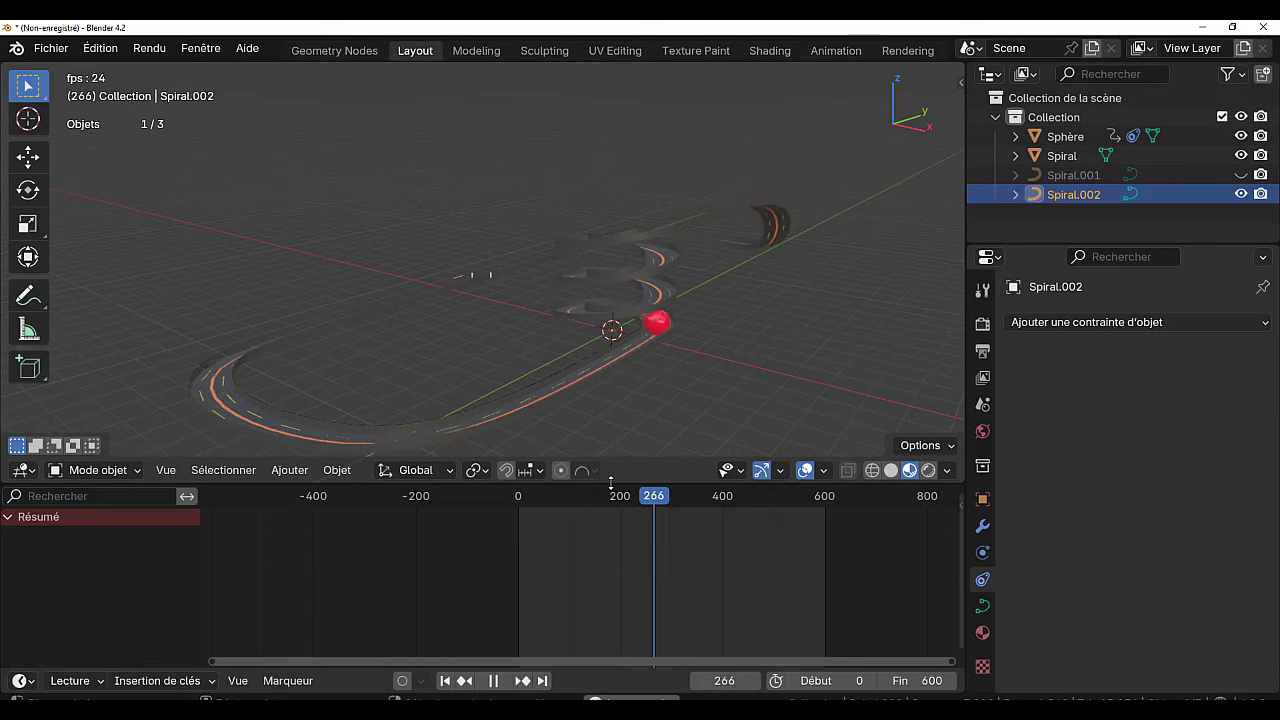
pyautogui.moveTo(550, 484); pyautogui.dragTo(550, 666)
pyautogui.scroll(3, 617, 600)
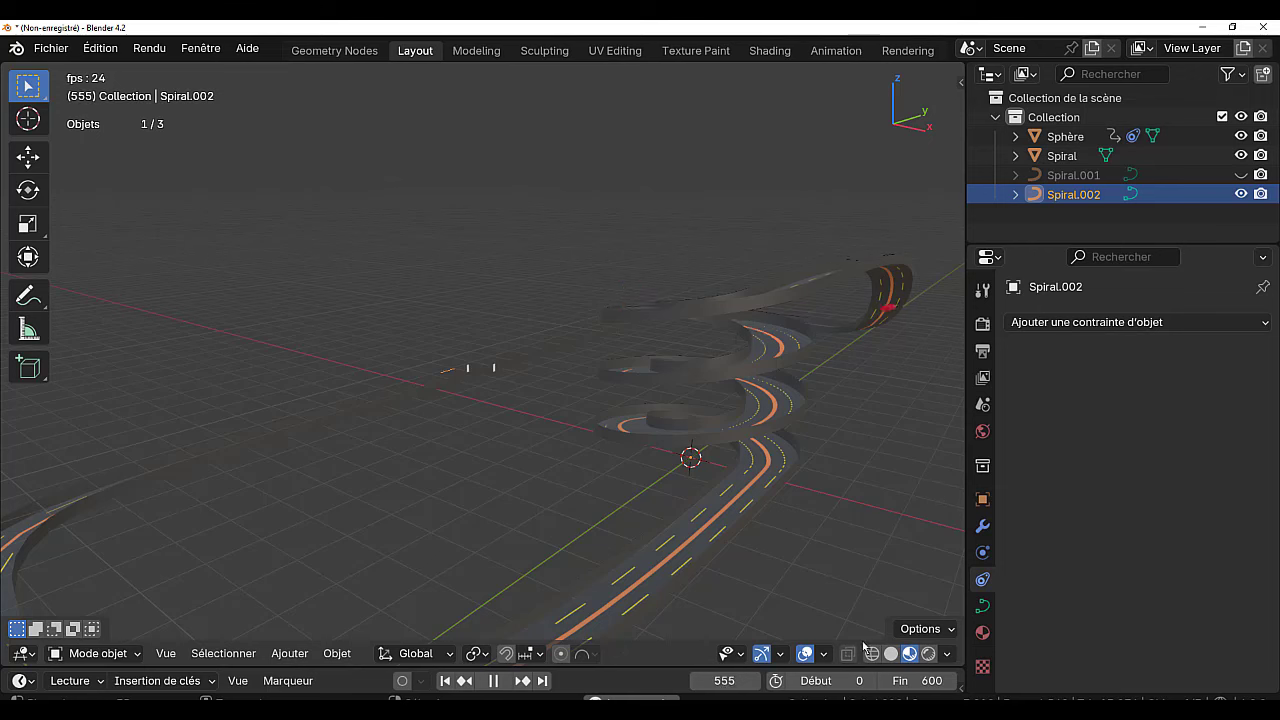
pyautogui.click(891, 654)
pyautogui.press('Tab')
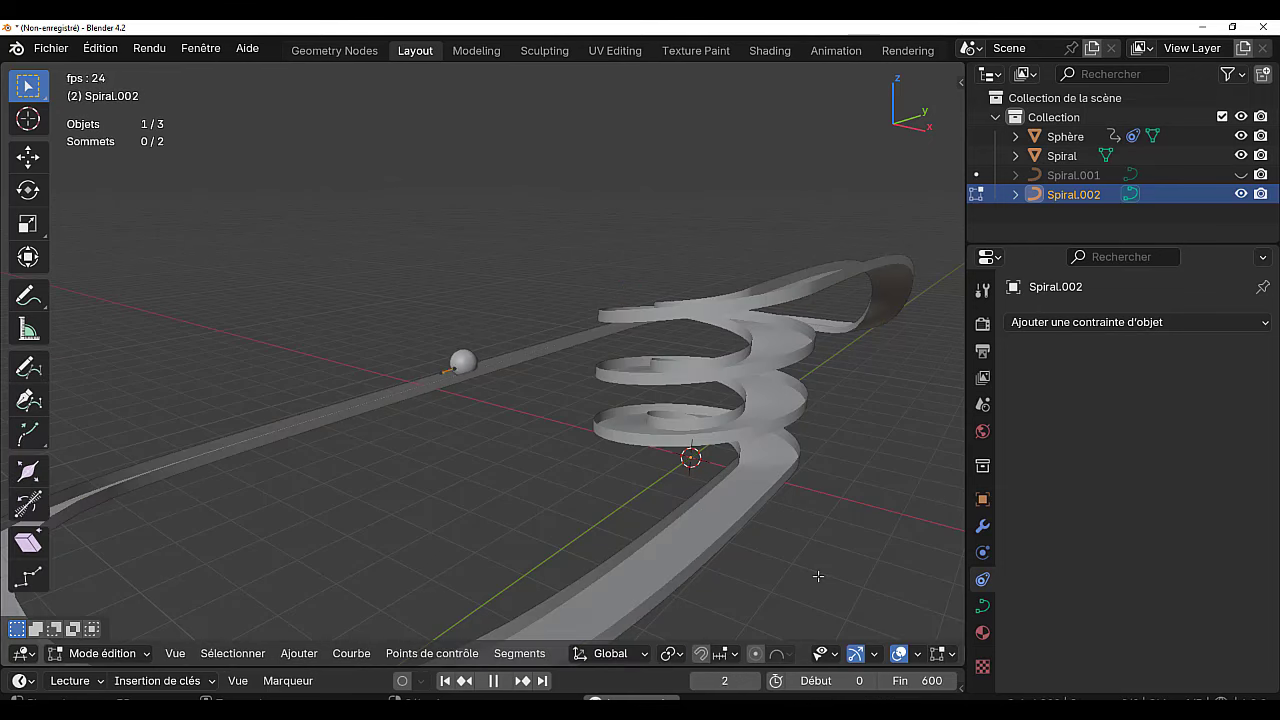
pyautogui.press('a')
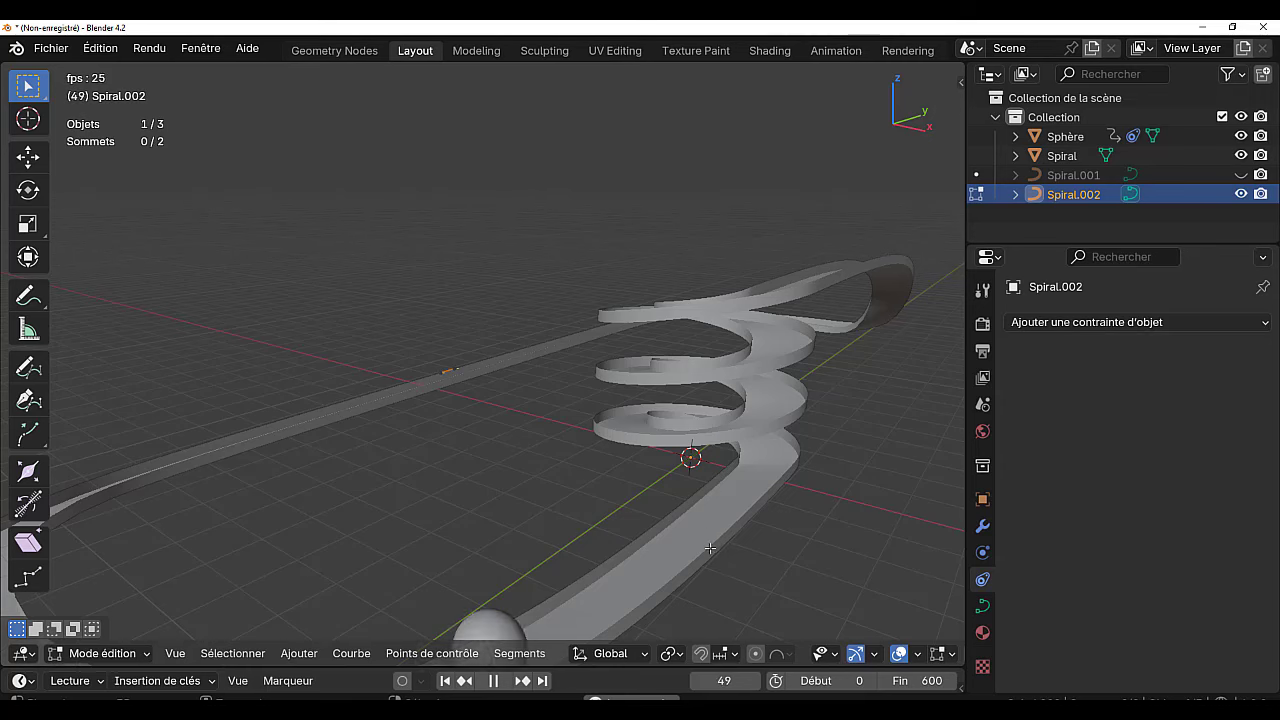
pyautogui.press('Tab')
# Select the lengthwise edge loop along one lane line of the road mesh and separate it into its own object.
pyautogui.click(695, 546)
pyautogui.moveTo(763, 546); pyautogui.dragTo(747, 515, button='middle')
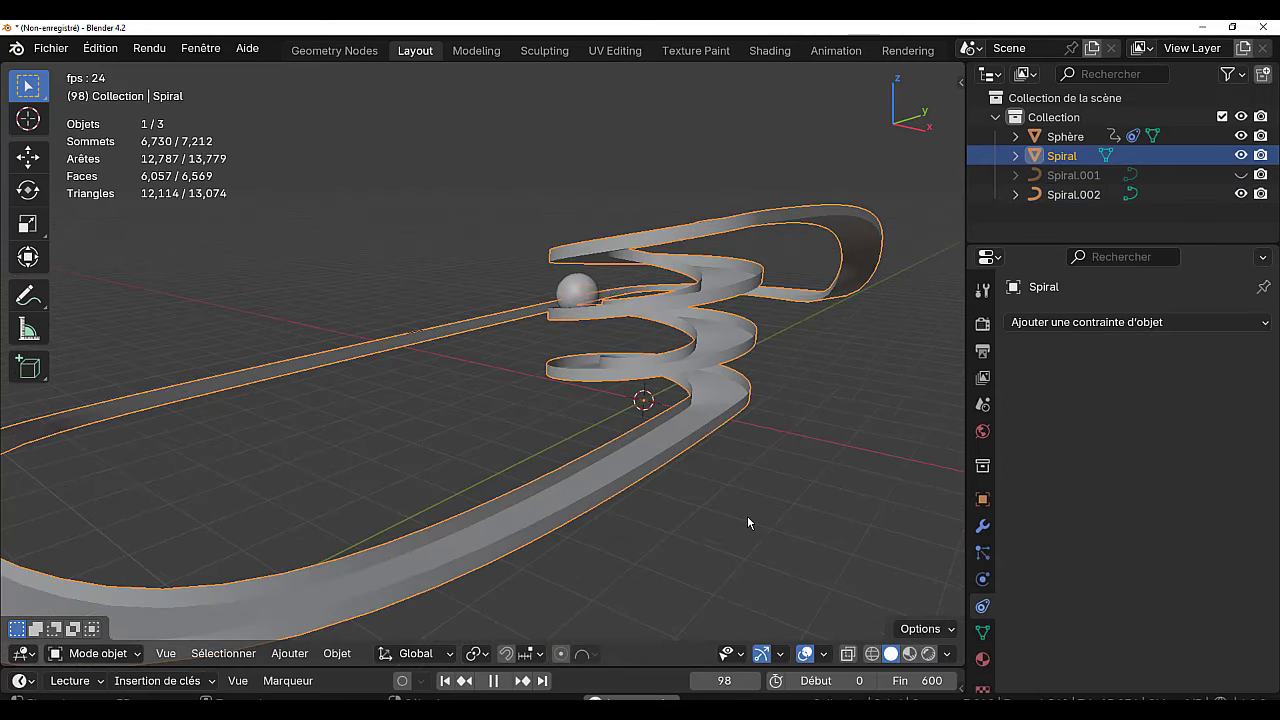
pyautogui.press('Tab')
pyautogui.scroll(5, 712, 526)
pyautogui.keyDown('alt'); pyautogui.click(890, 547); pyautogui.keyUp('alt')
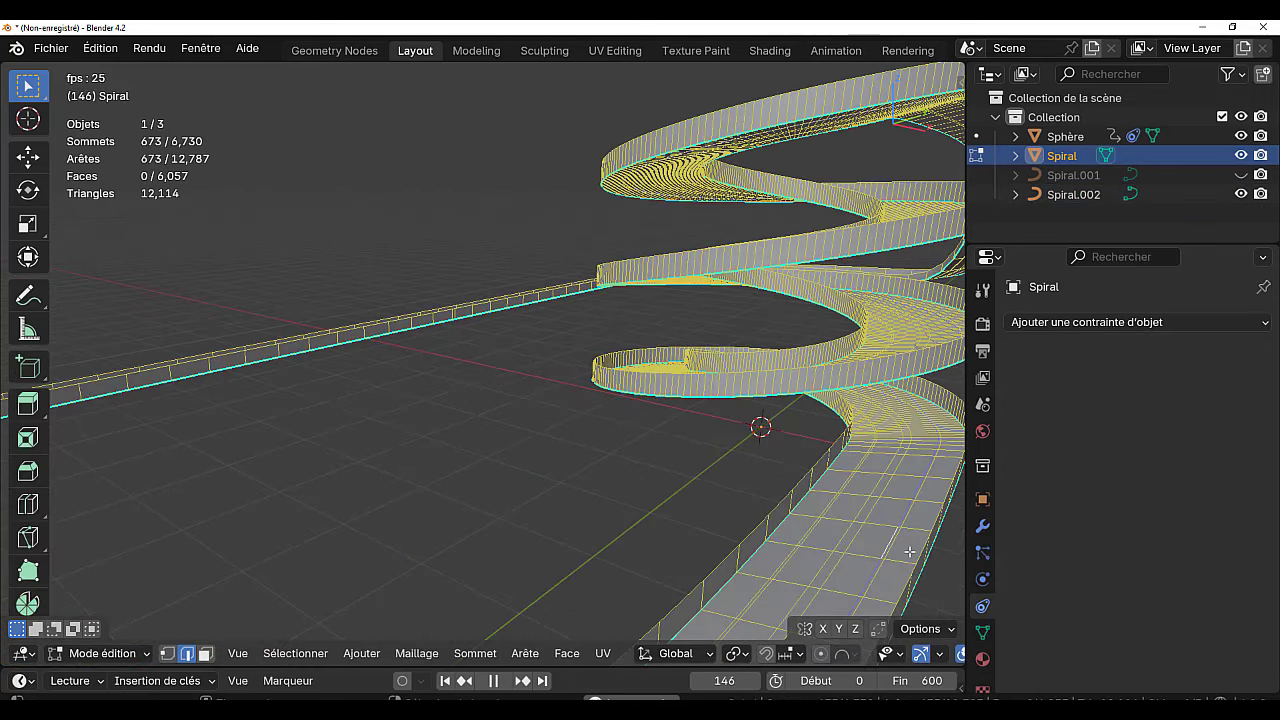
pyautogui.scroll(-3, 885, 530)
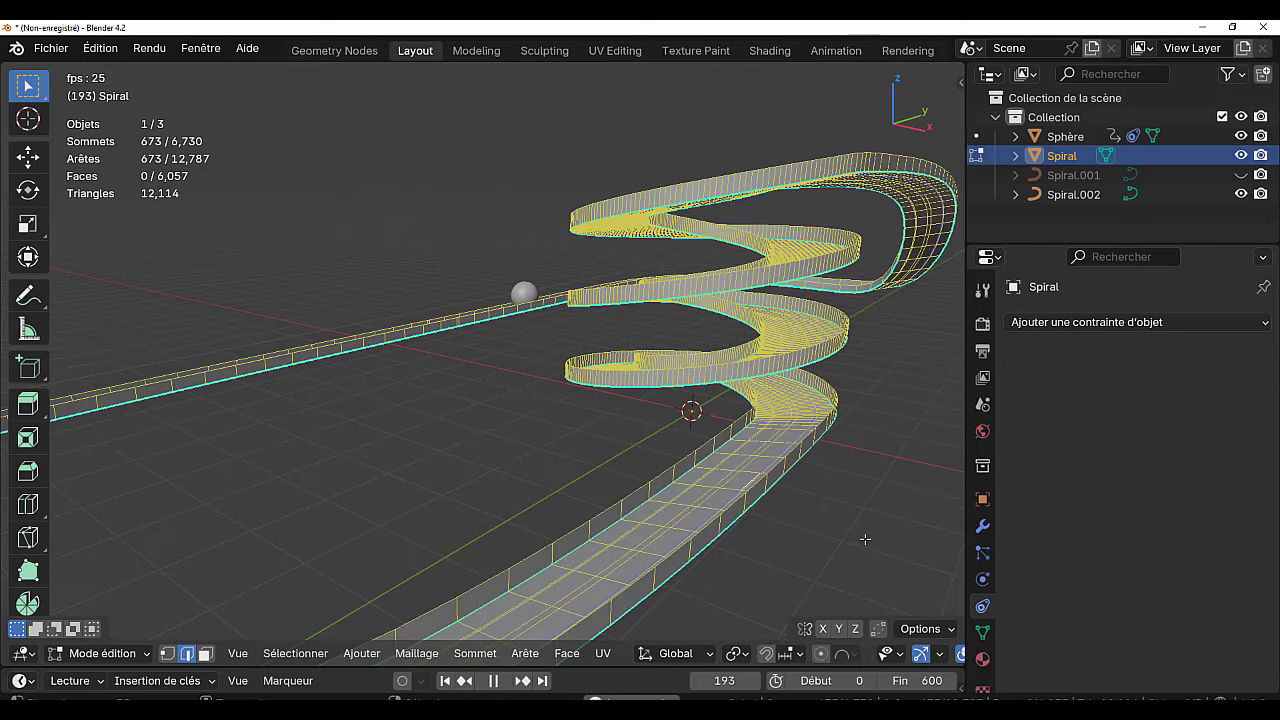
pyautogui.press('p')
pyautogui.click(868, 537)
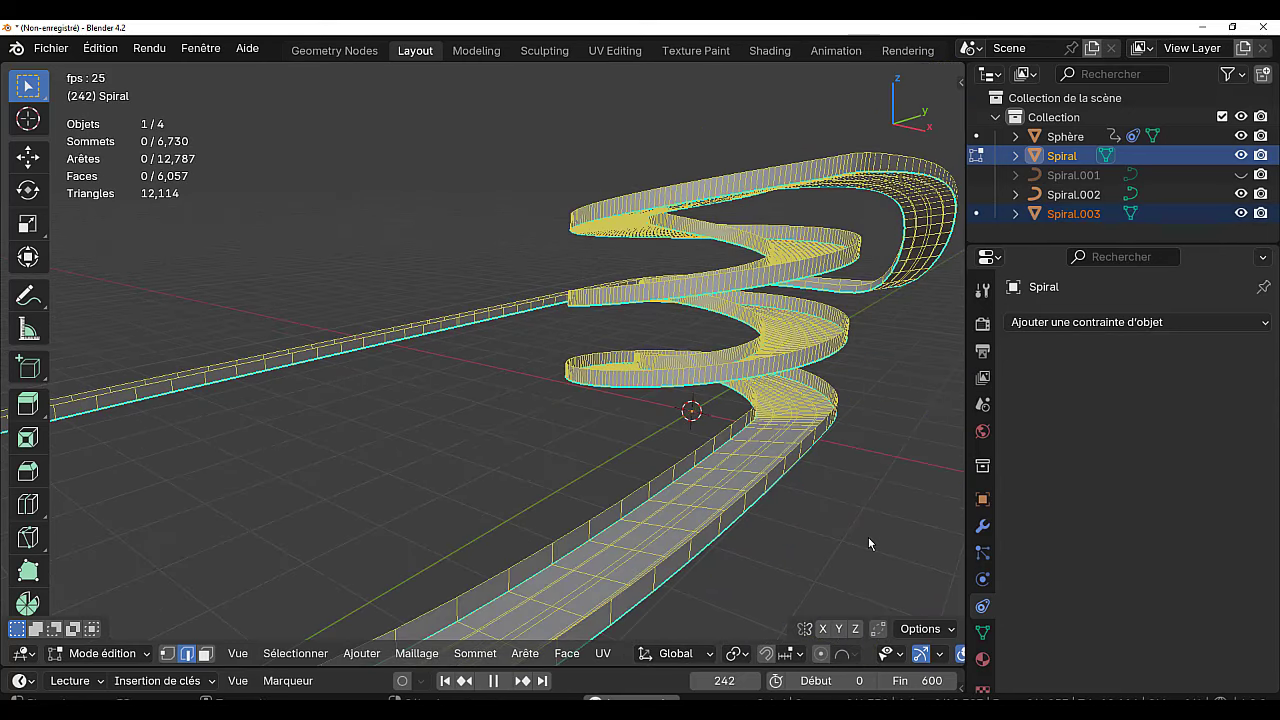
# Return to Object Mode and convert the separated lane-line edge loop into a curve.
pyautogui.press('Tab')
pyautogui.click(1128, 214)
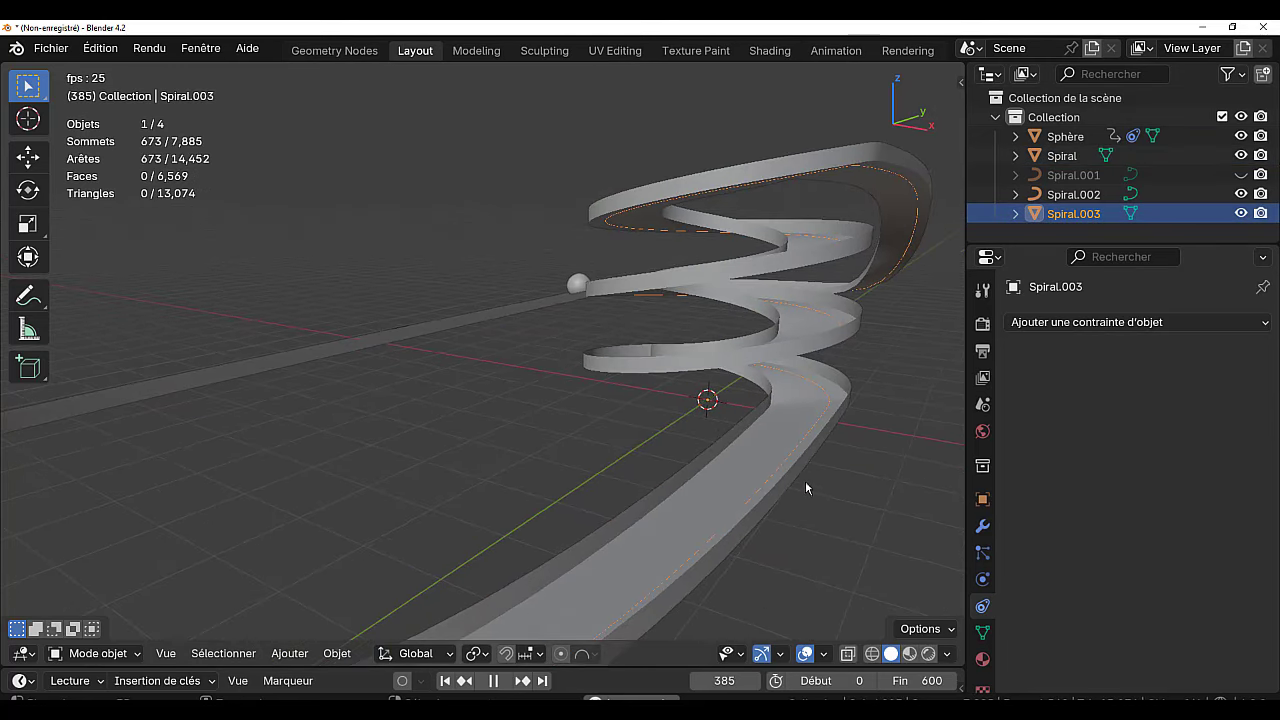
pyautogui.press('q')
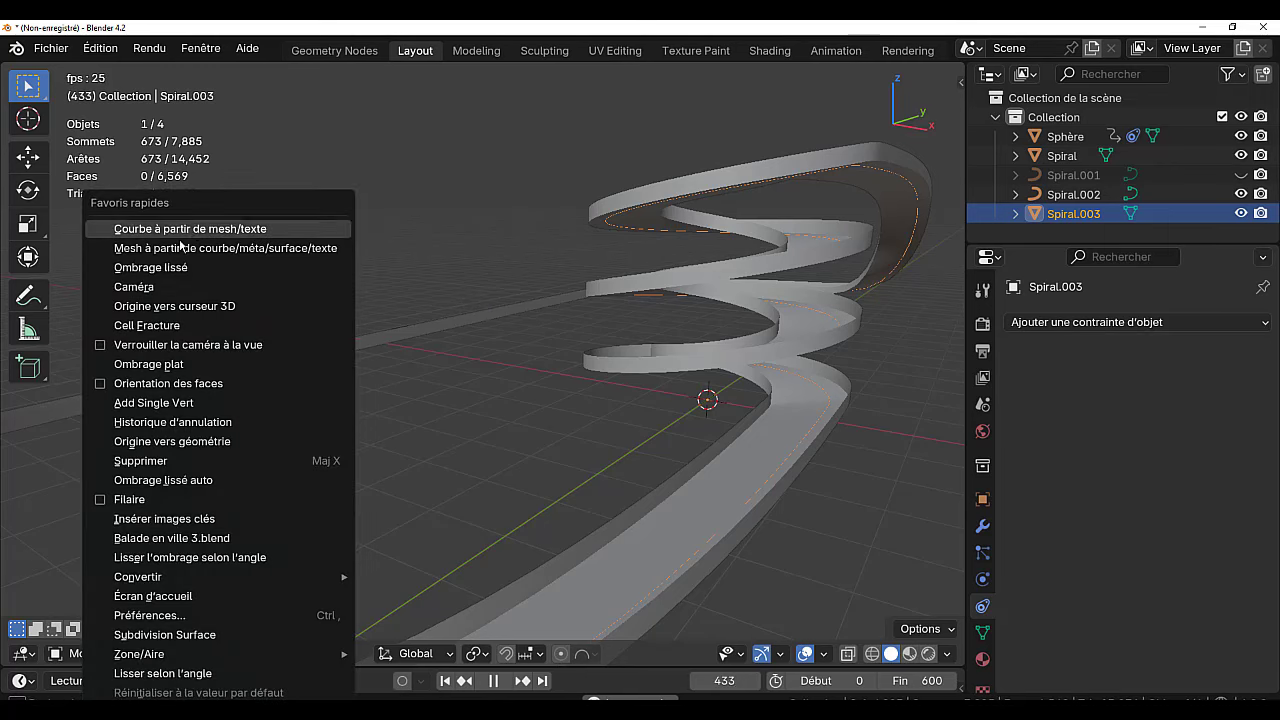
pyautogui.click(178, 232)
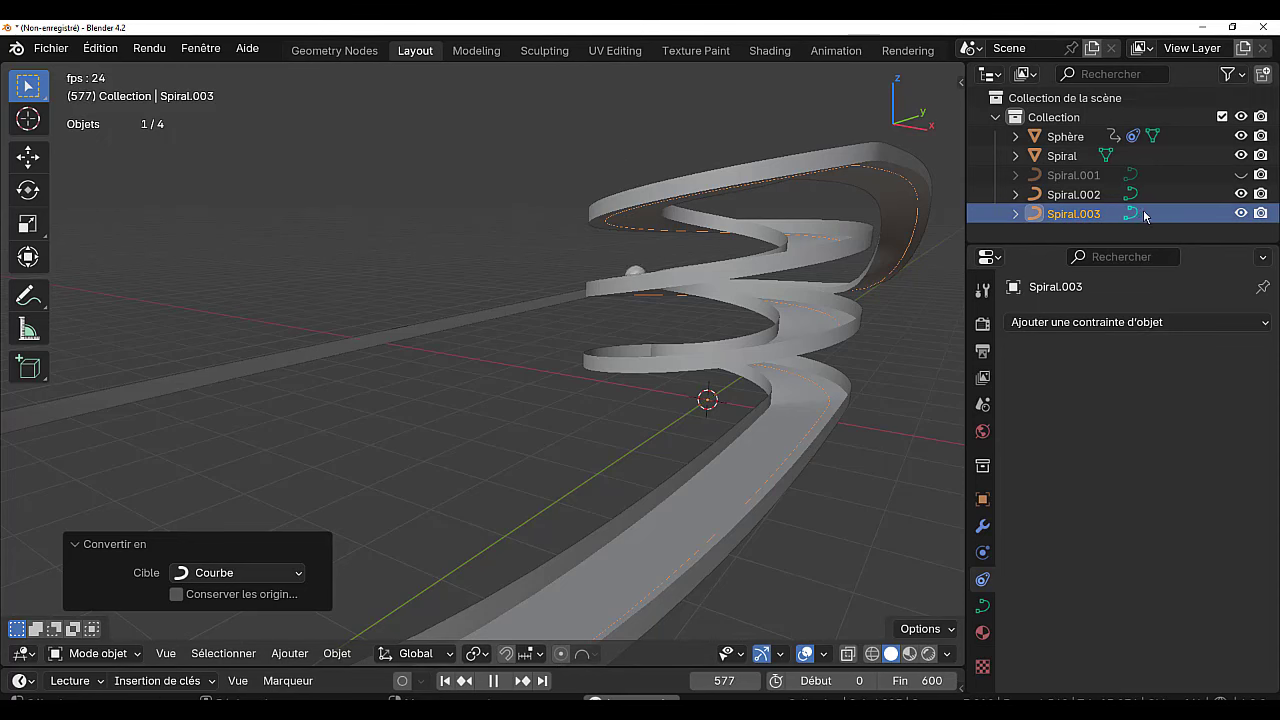
pyautogui.scroll(-3, 802, 544)
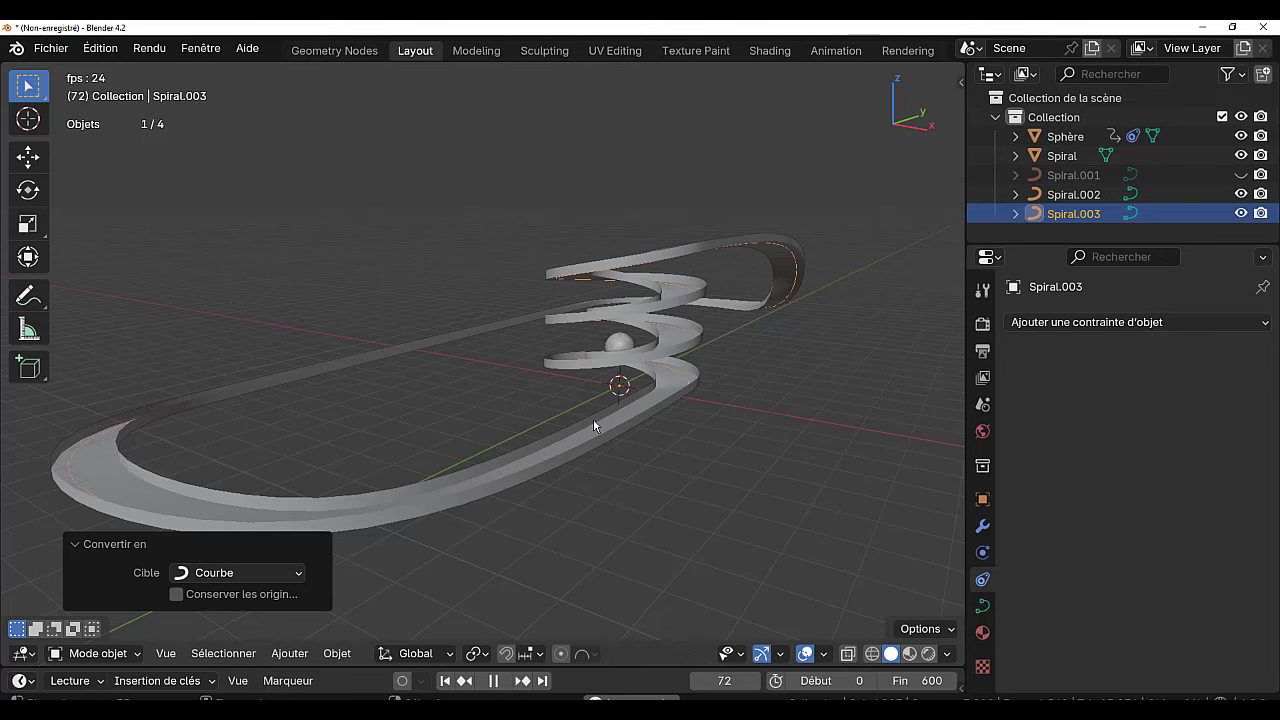
# Add a cylinder at the 3D cursor and scale its mesh to about 0.17 in Edit Mode.
pyautogui.click(291, 653)
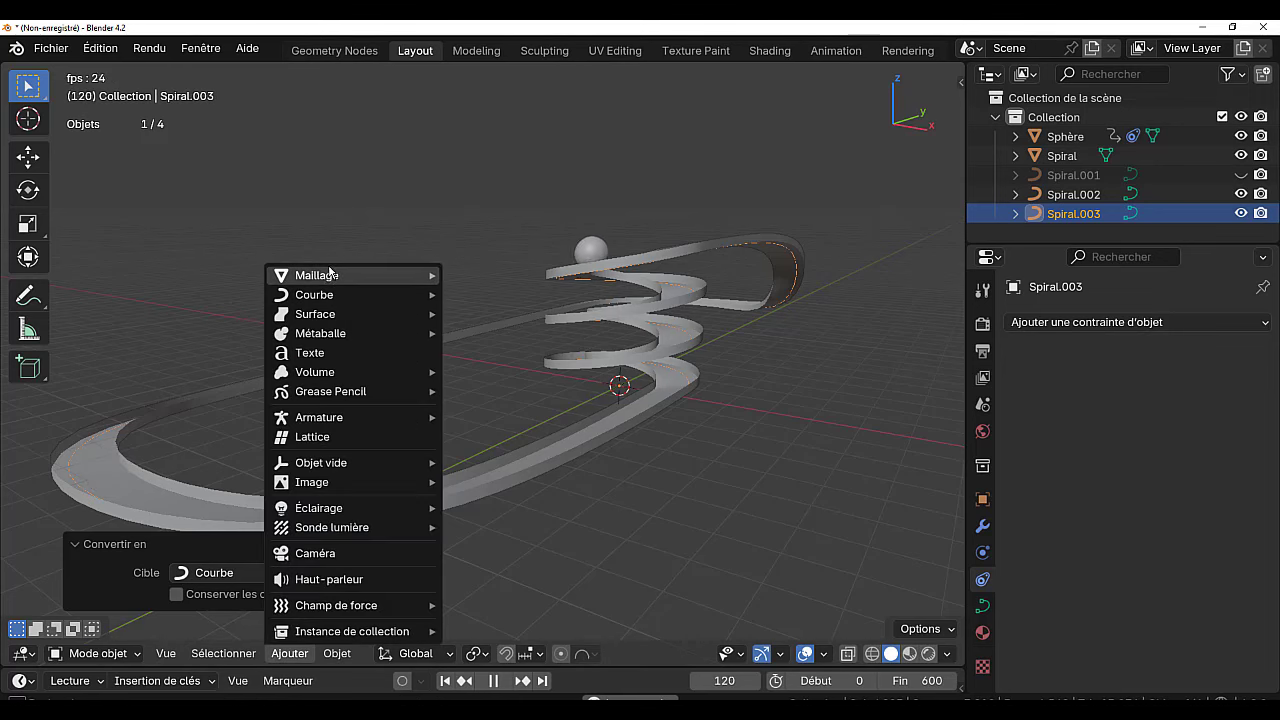
pyautogui.moveTo(329, 278)
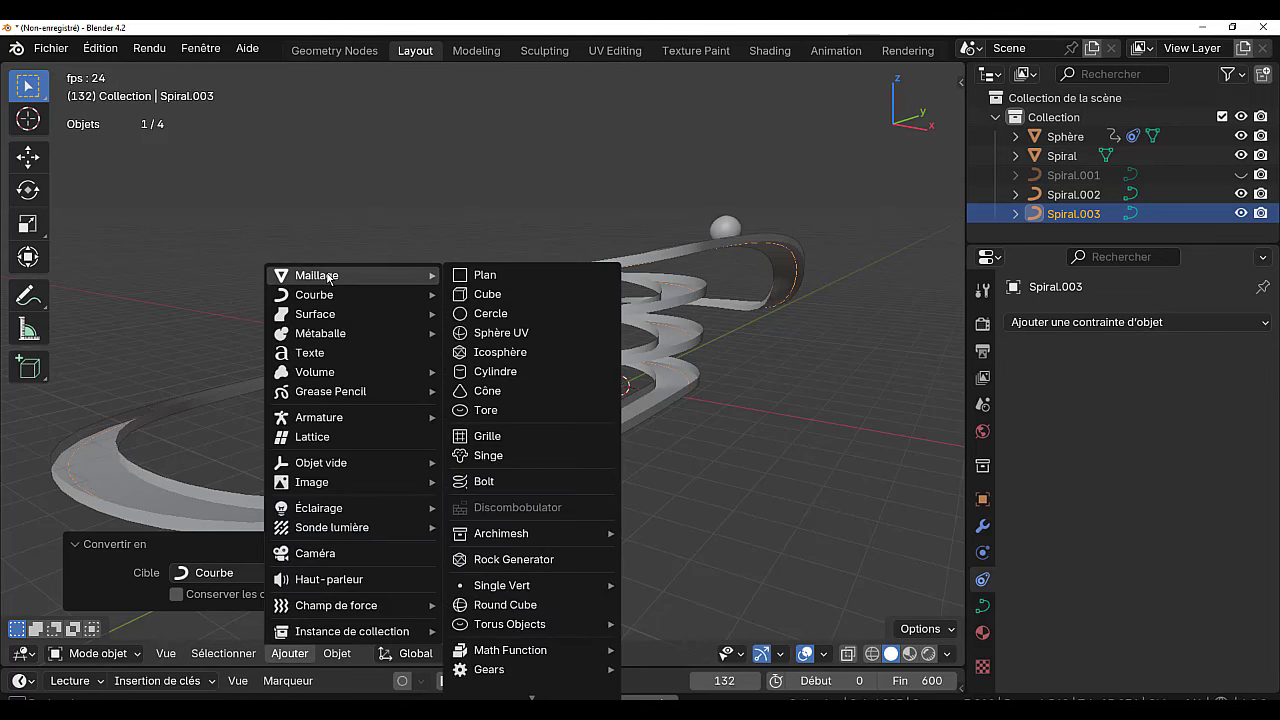
pyautogui.click(507, 373)
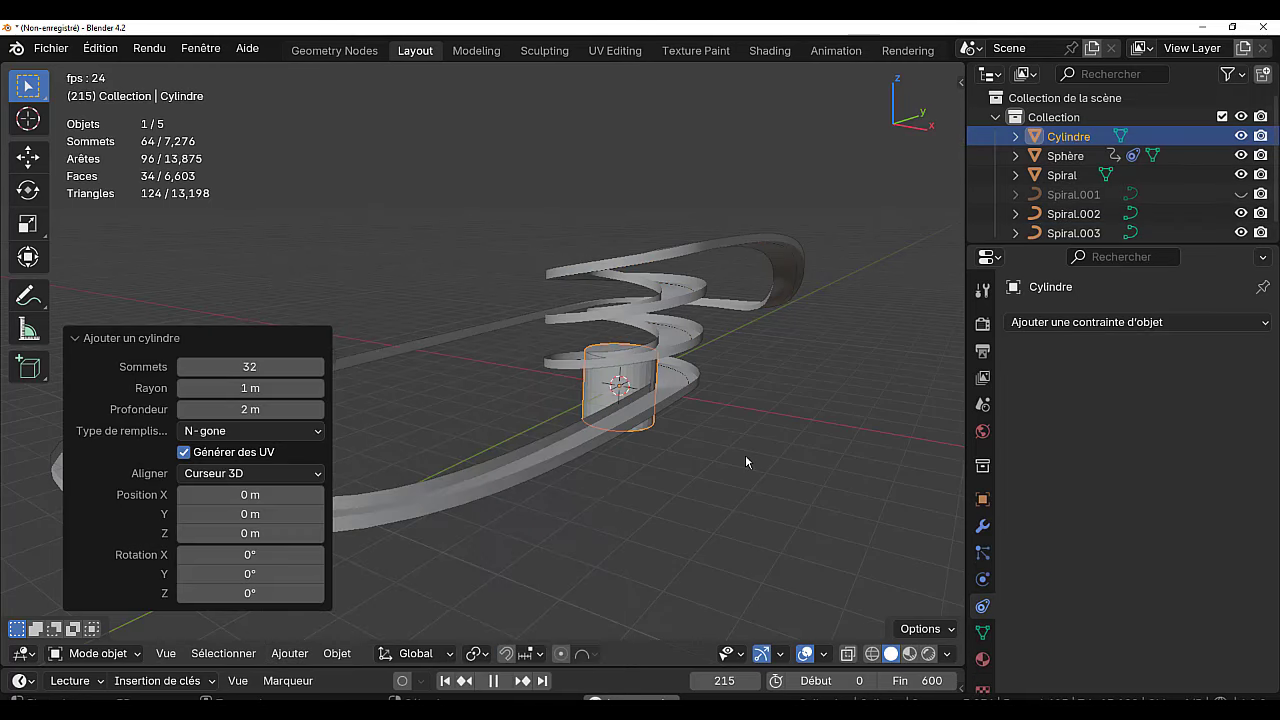
pyautogui.press('Tab')
pyautogui.press('s')
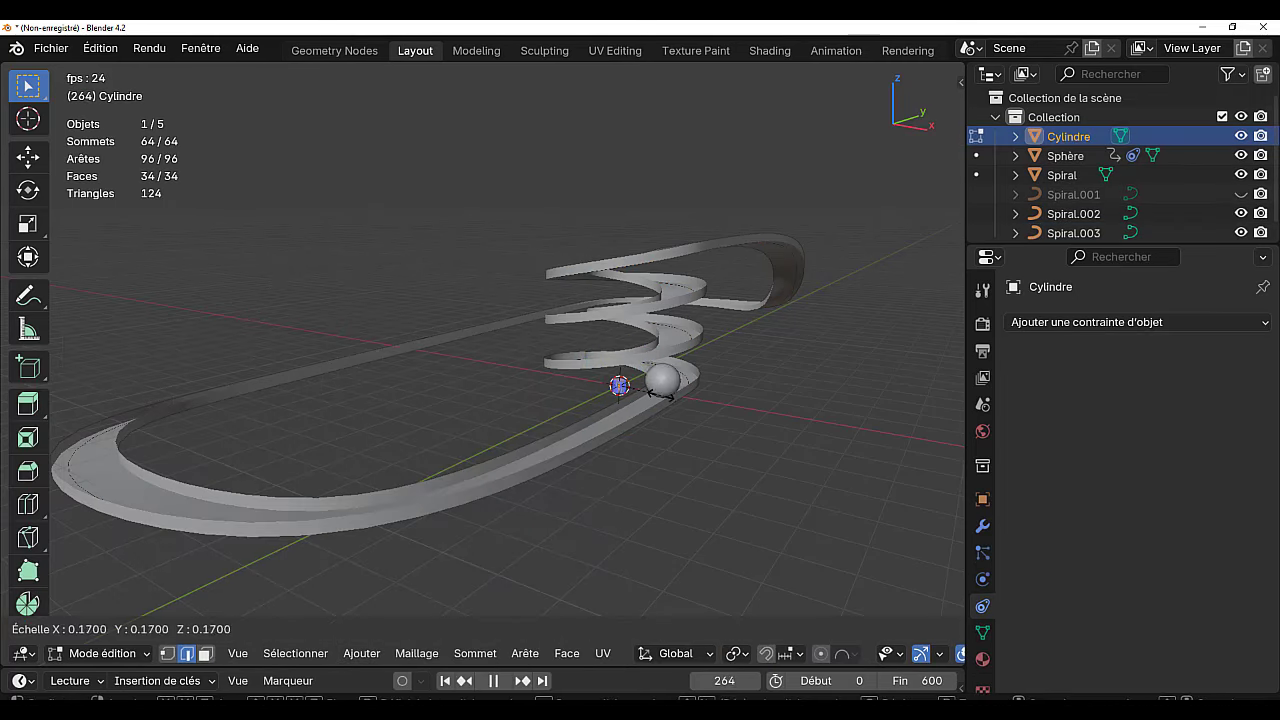
pyautogui.click(666, 397)
pyautogui.press('Tab')
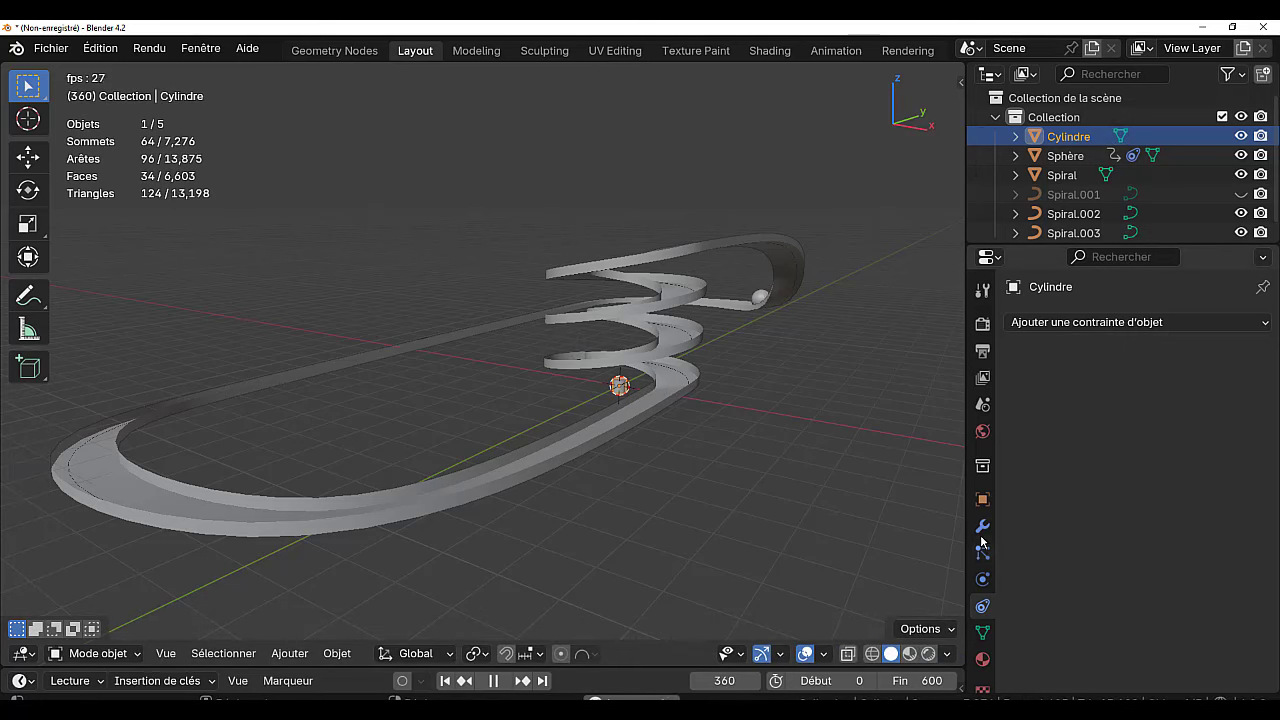
# Add a Follow Path constraint to the cylinder with Spiral.003 as its target, and animate the path.
pyautogui.click(1050, 322)
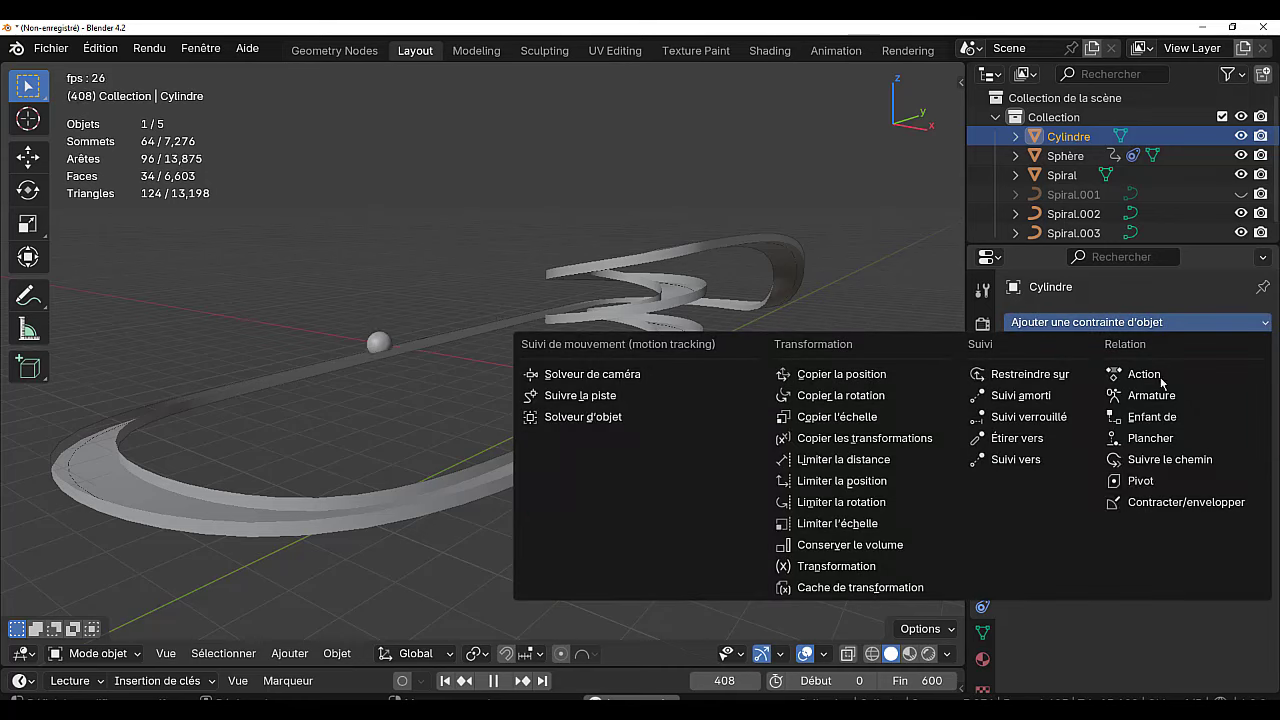
pyautogui.click(1175, 458)
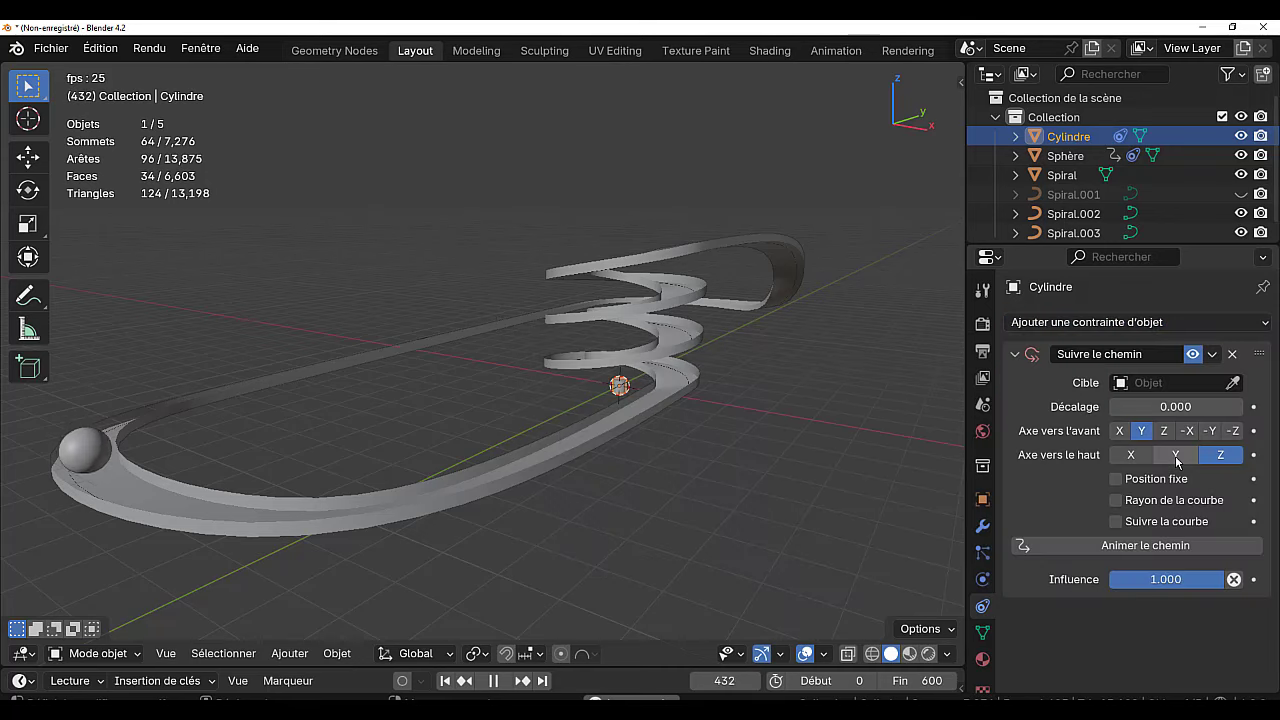
pyautogui.click(1196, 384)
pyautogui.click(1090, 451)
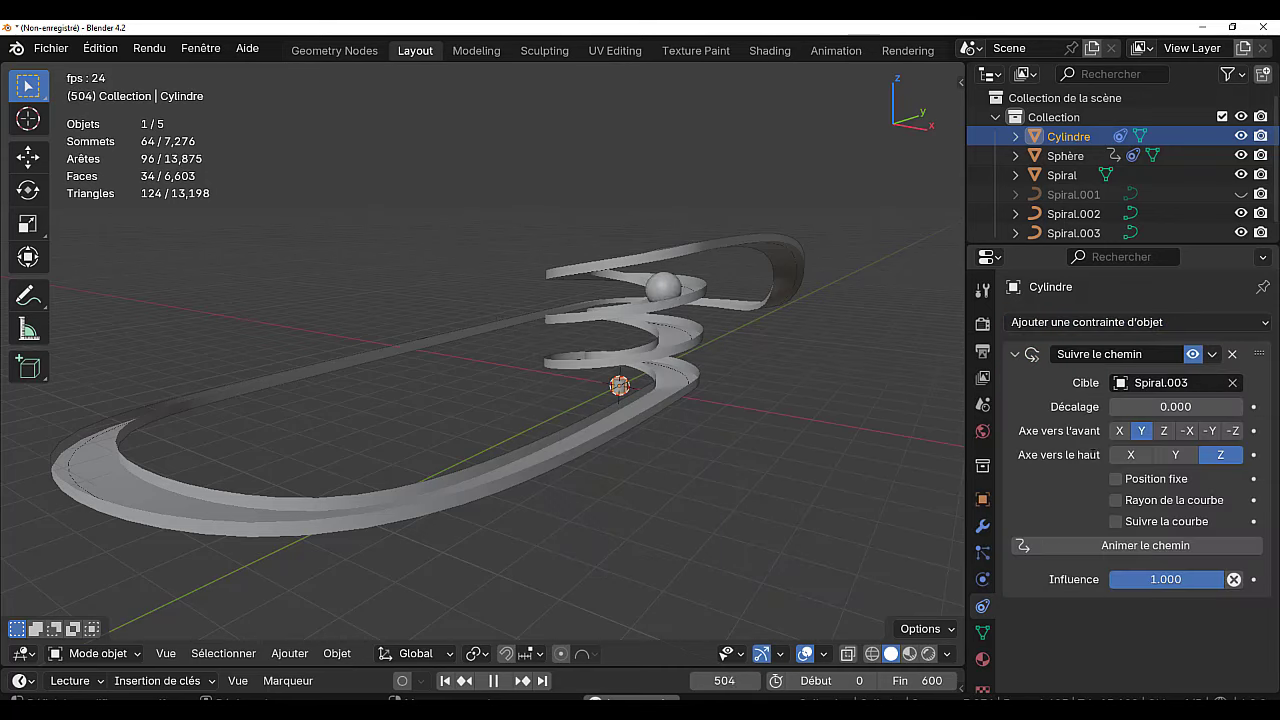
pyautogui.click(1145, 545)
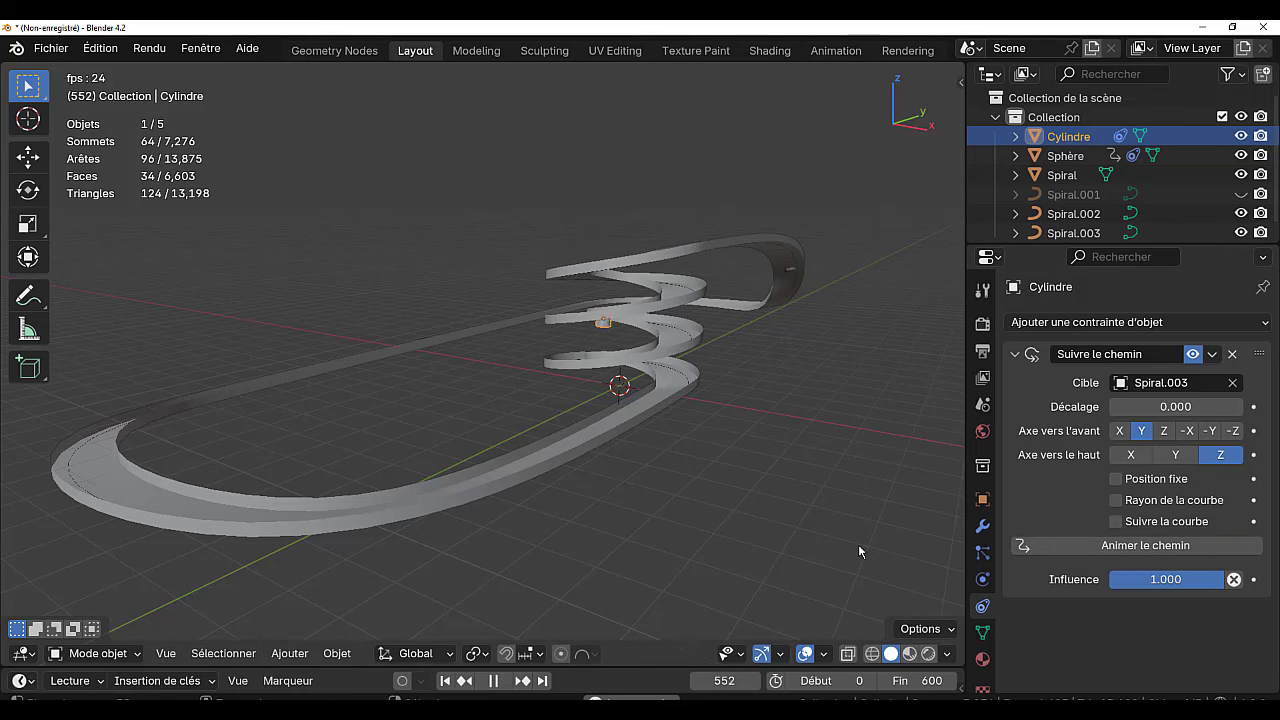
pyautogui.moveTo(858, 544); pyautogui.dragTo(770, 552, button='middle')
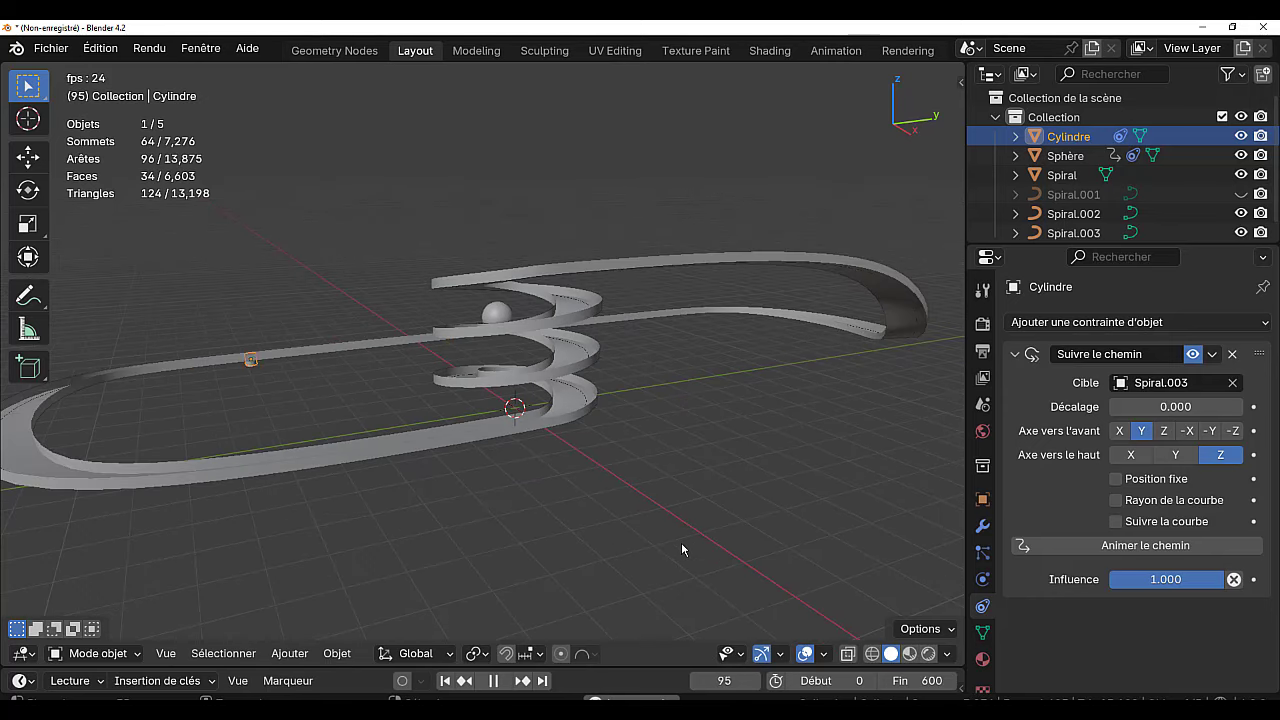
# Pause playback and, in Edit Mode, raise the cylinder's mesh about 0.32 m along the global Z axis.
pyautogui.press('space')
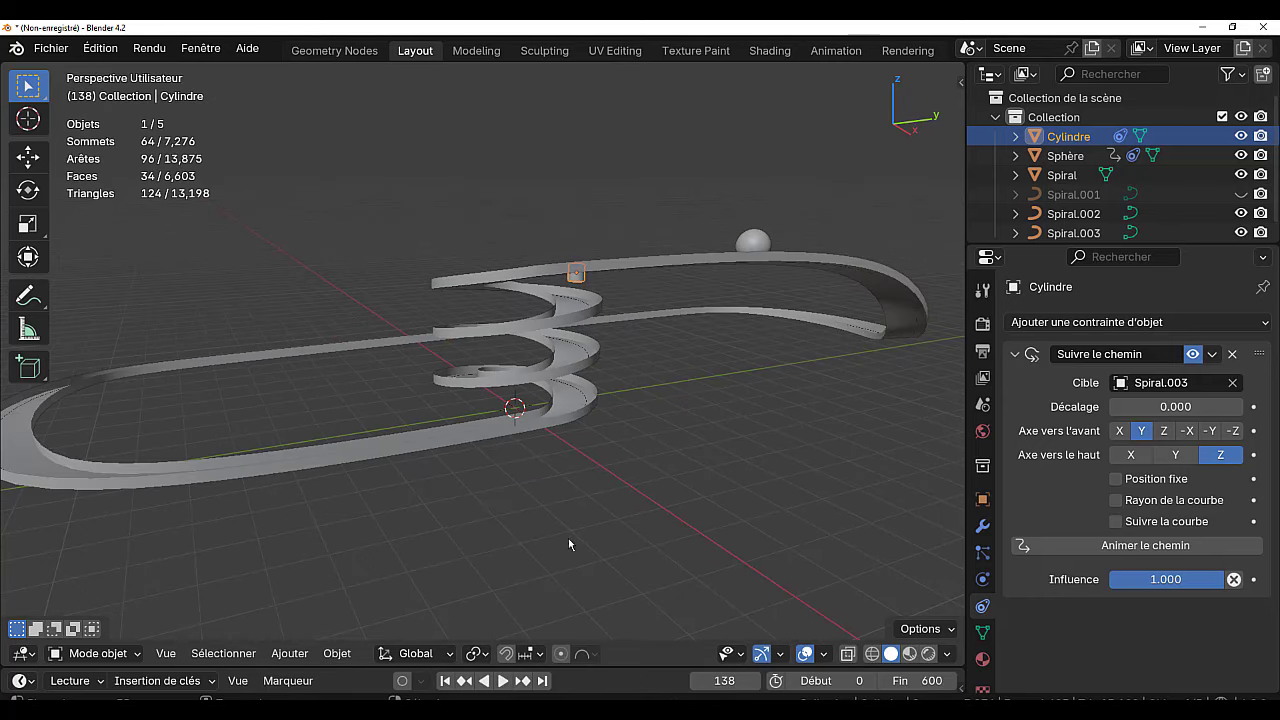
pyautogui.moveTo(643, 446)
pyautogui.mouseDown(button='middle')
pyautogui.moveTo(634, 499)
pyautogui.moveTo(597, 472)
pyautogui.moveTo(629, 457)
pyautogui.mouseUp(button='middle')
pyautogui.scroll(6, 634, 499)
pyautogui.press('Tab')
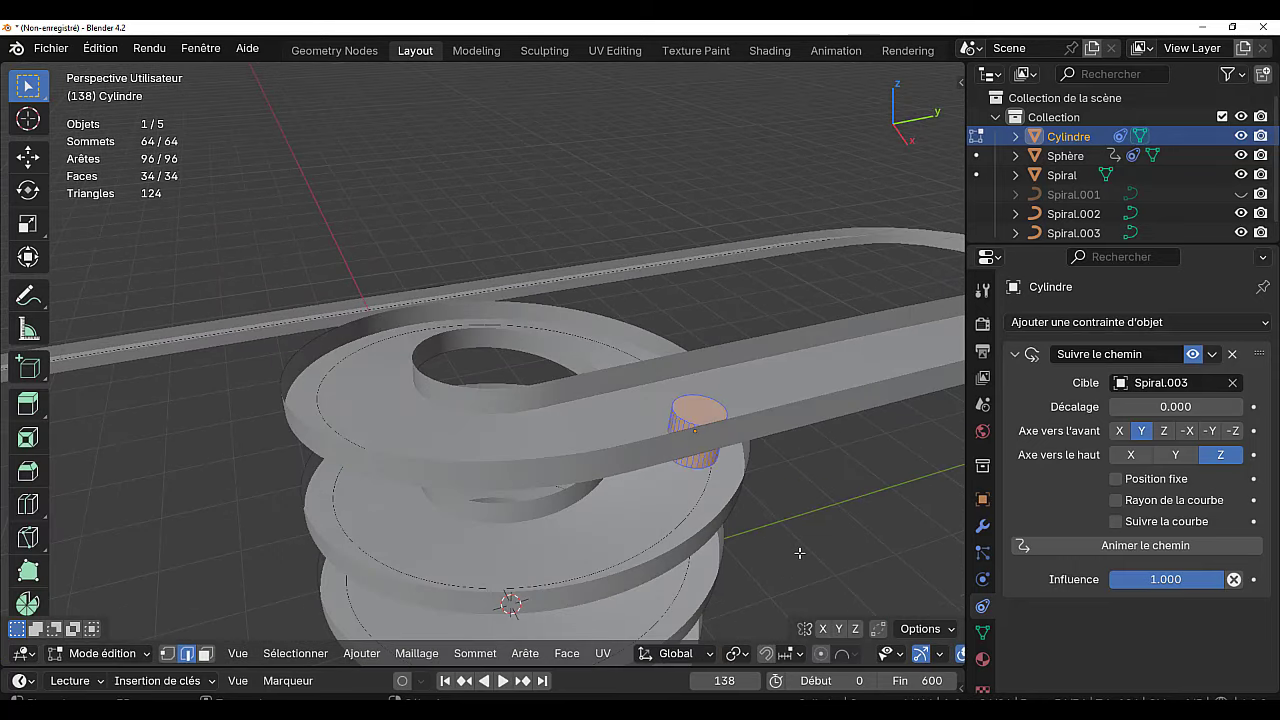
pyautogui.press('g')
pyautogui.press('z')
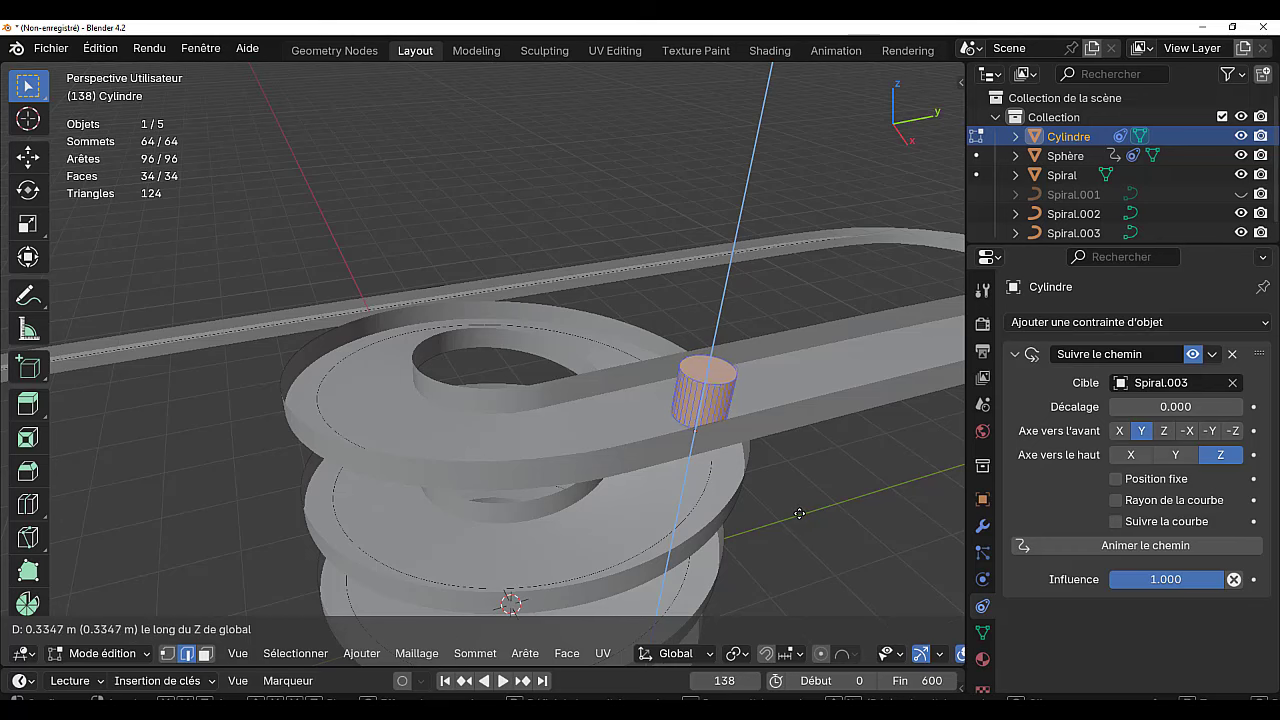
pyautogui.click(800, 513)
pyautogui.scroll(-3, 747, 535)
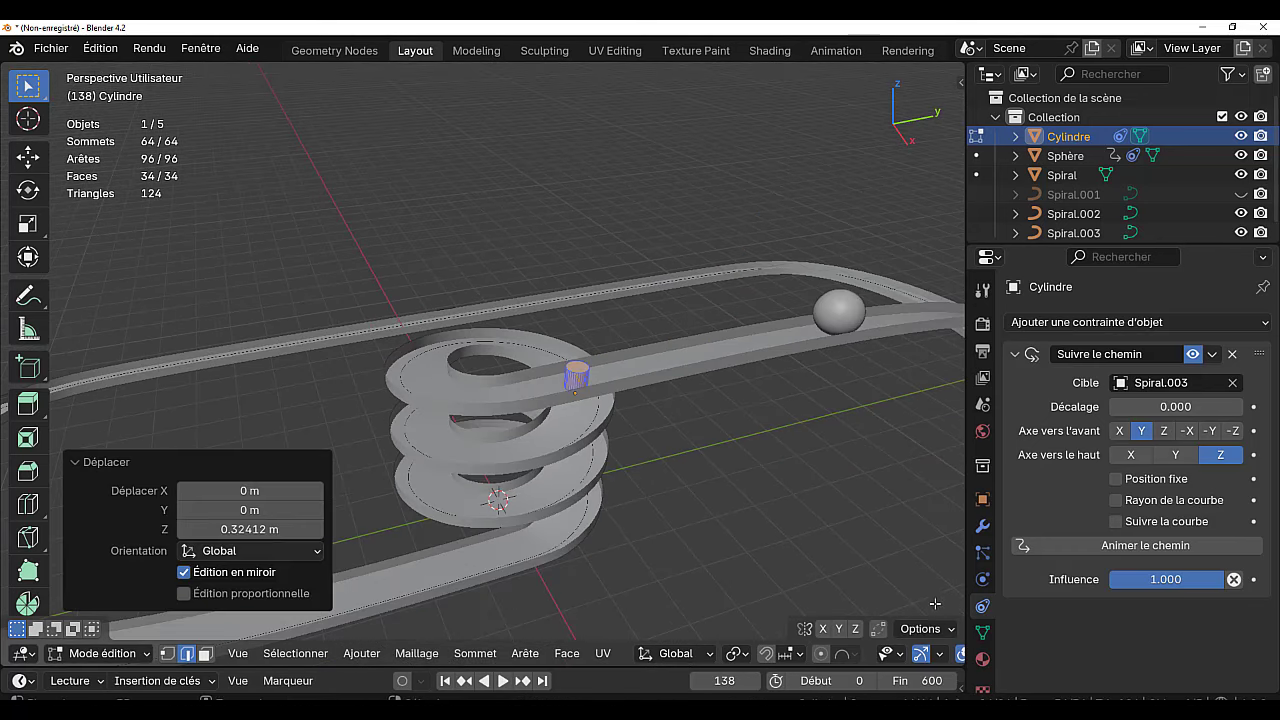
# Give the cylinder a new material with a blue base colour, switch to Material Preview shading, and return to Object Mode.
pyautogui.click(982, 659)
pyautogui.click(1175, 427)
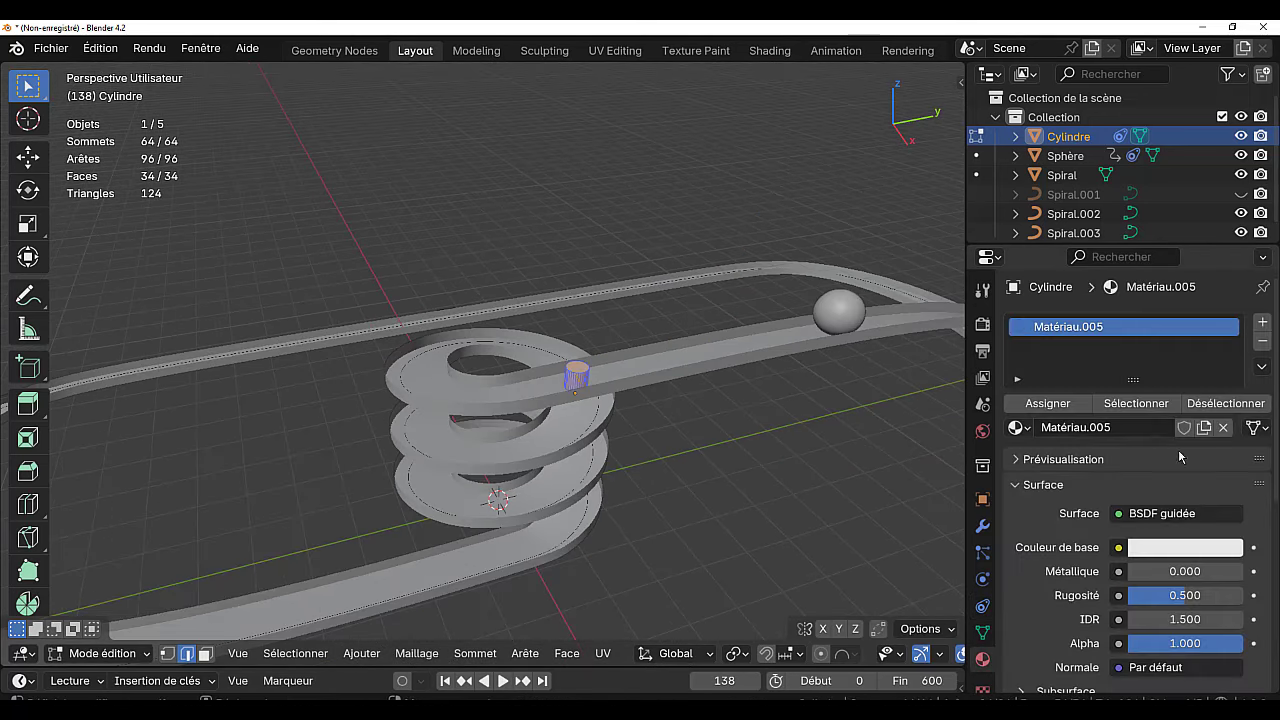
pyautogui.click(1162, 550)
pyautogui.click(1205, 310)
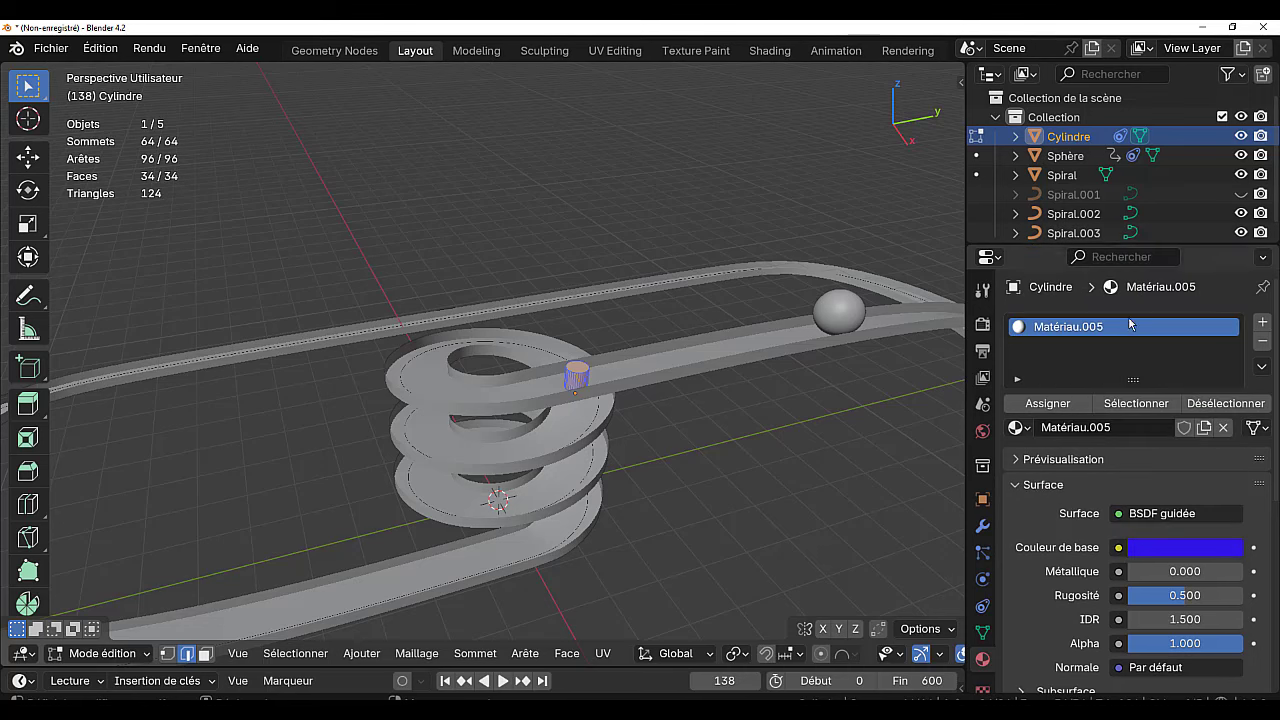
pyautogui.scroll(-4, 858, 655)
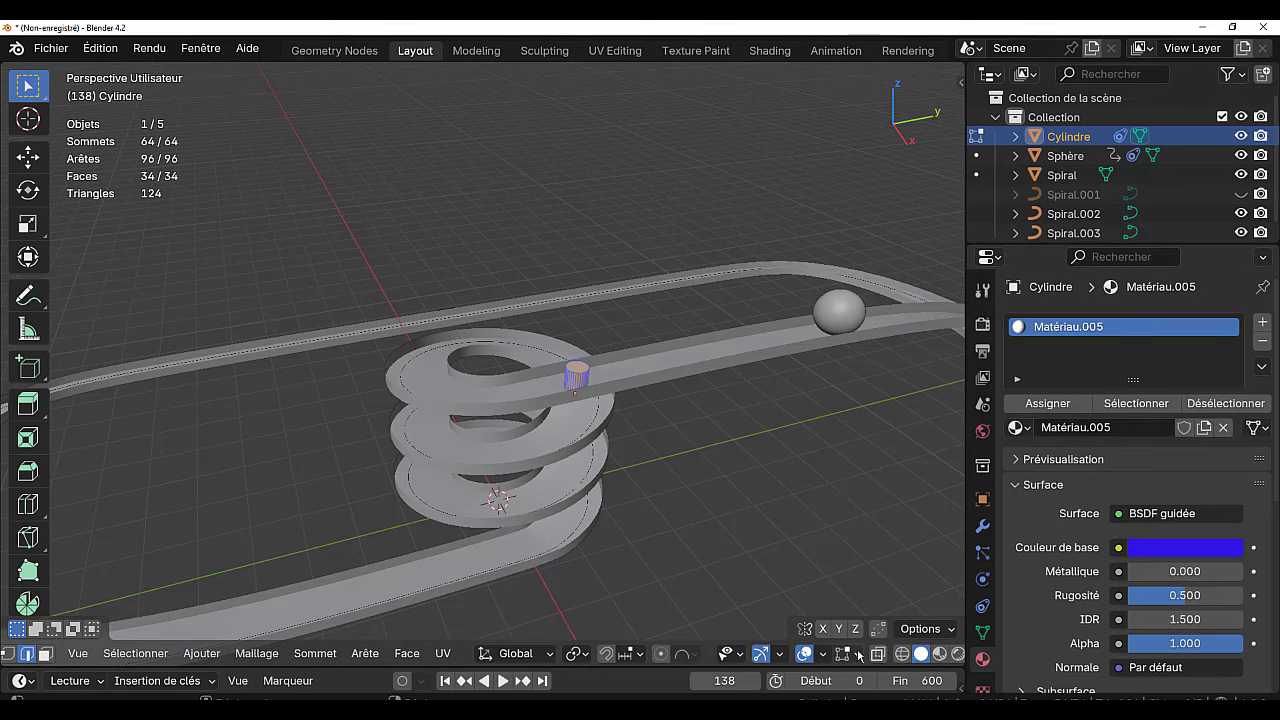
pyautogui.click(939, 654)
pyautogui.press('Tab')
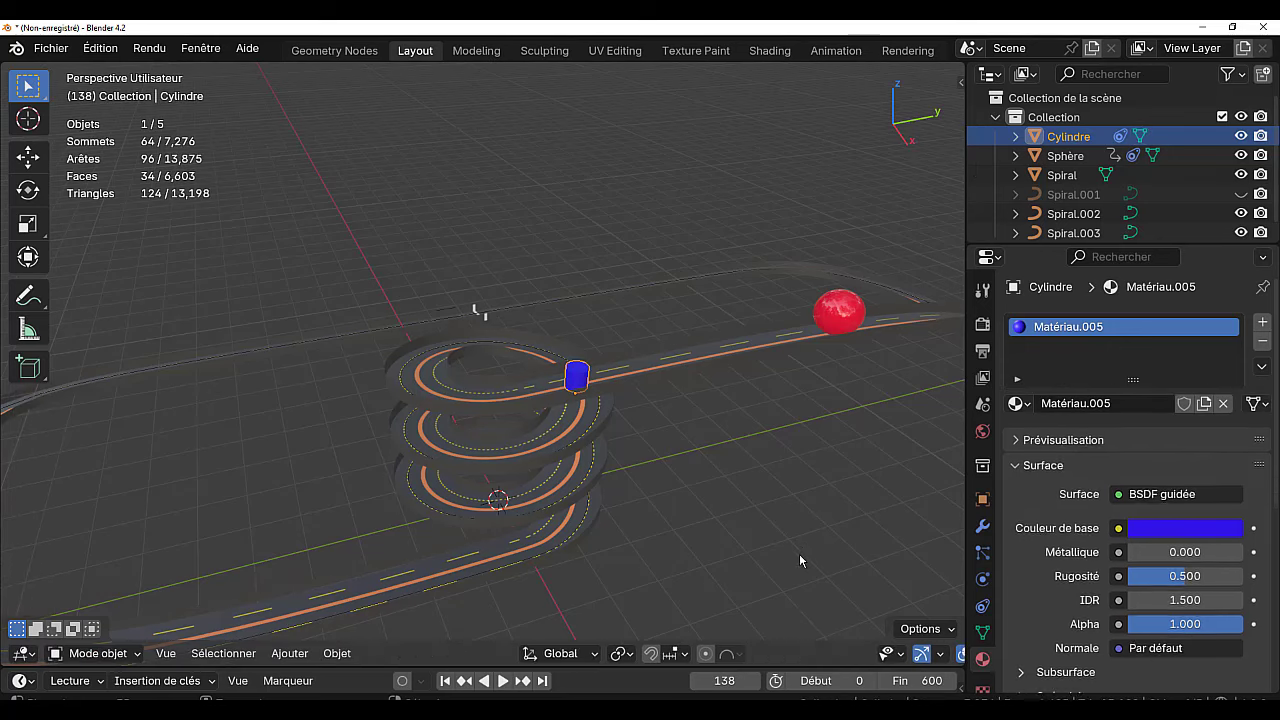
# Play the animation of both objects on the circuit and widen the properties area.
pyautogui.click(500, 681)
pyautogui.scroll(-3, 648, 498)
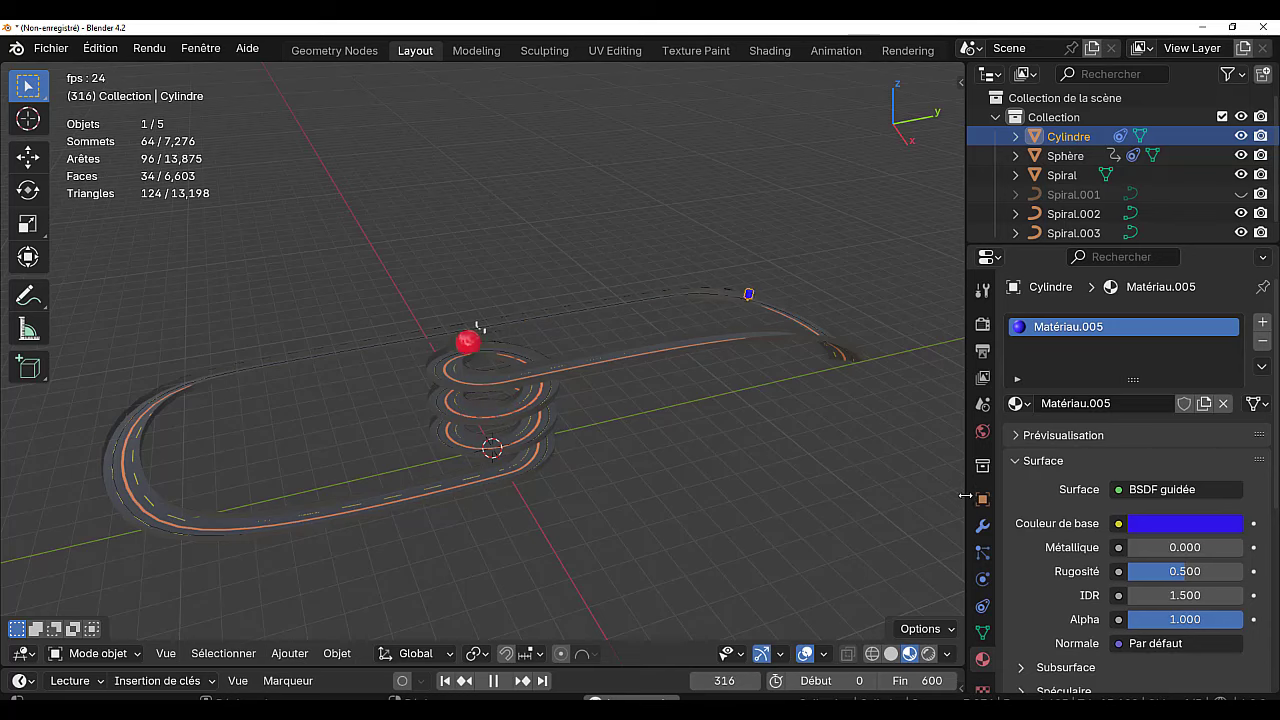
pyautogui.moveTo(966, 498); pyautogui.dragTo(902, 498)
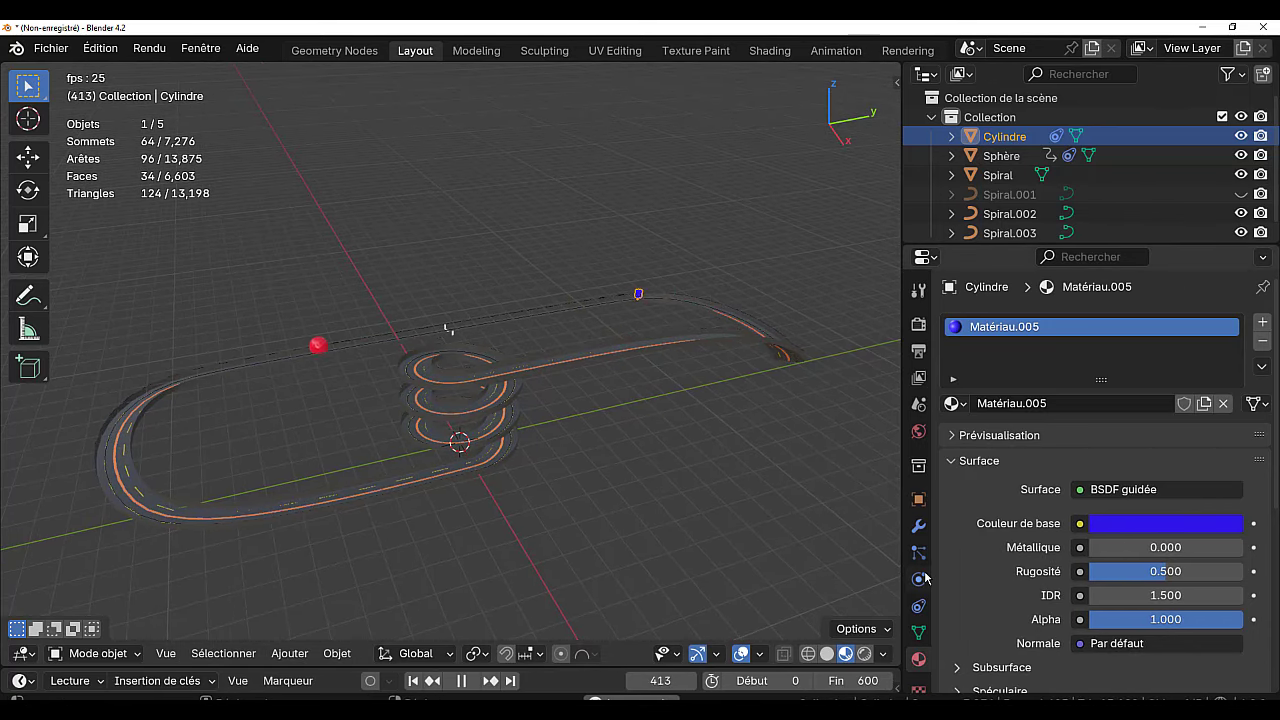
pyautogui.scroll(-1, 926, 578)
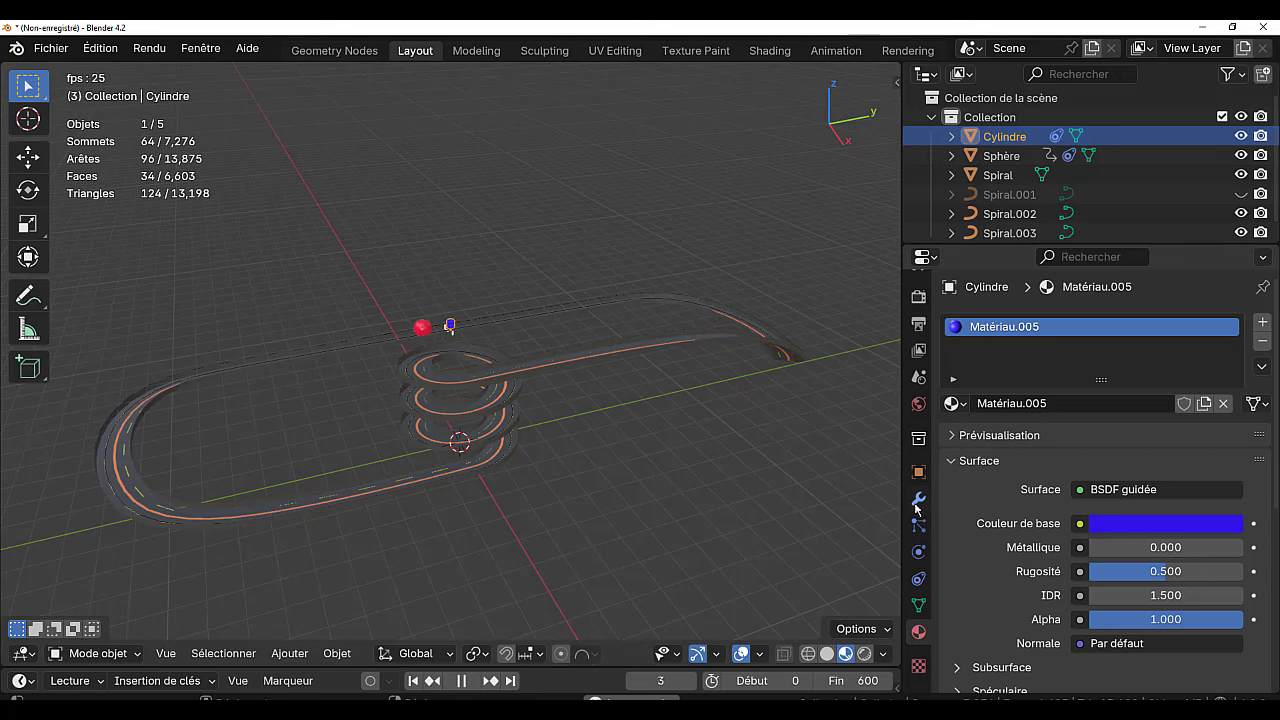
# Select the curve Spiral.003 and set its path animation length to 200 frames.
pyautogui.click(1007, 233)
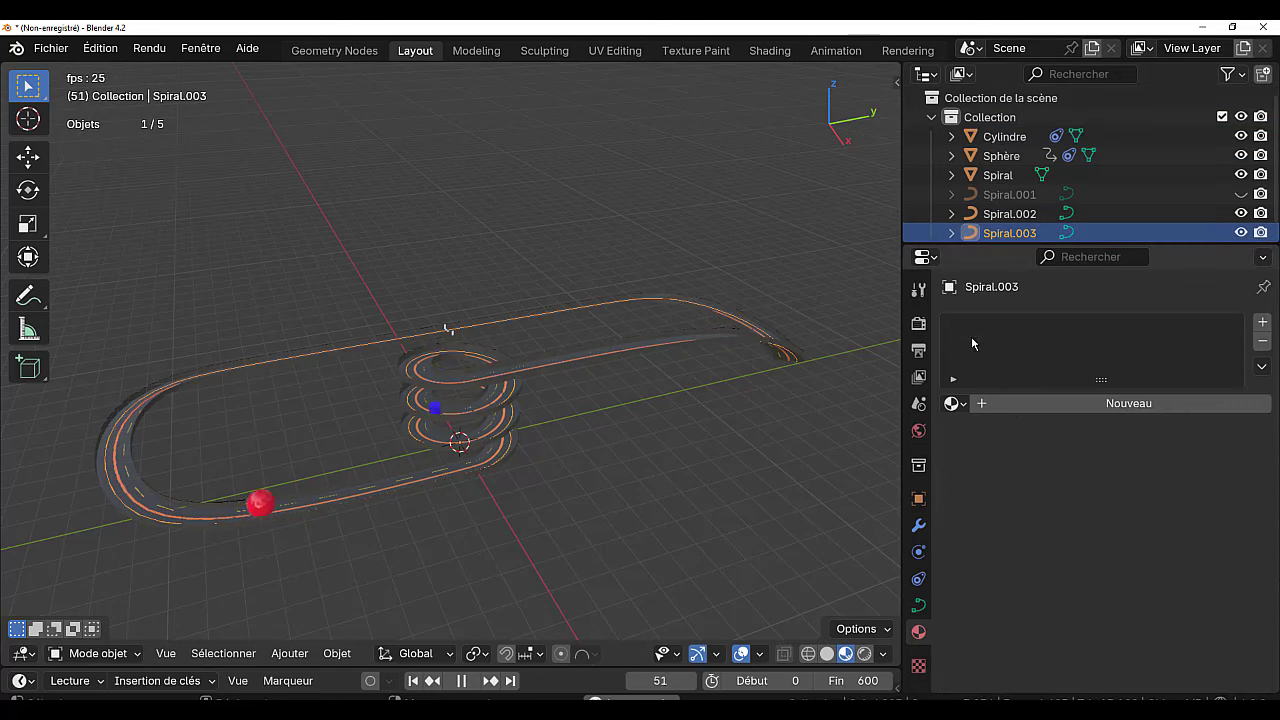
pyautogui.click(917, 607)
pyautogui.scroll(-10, 1008, 588)
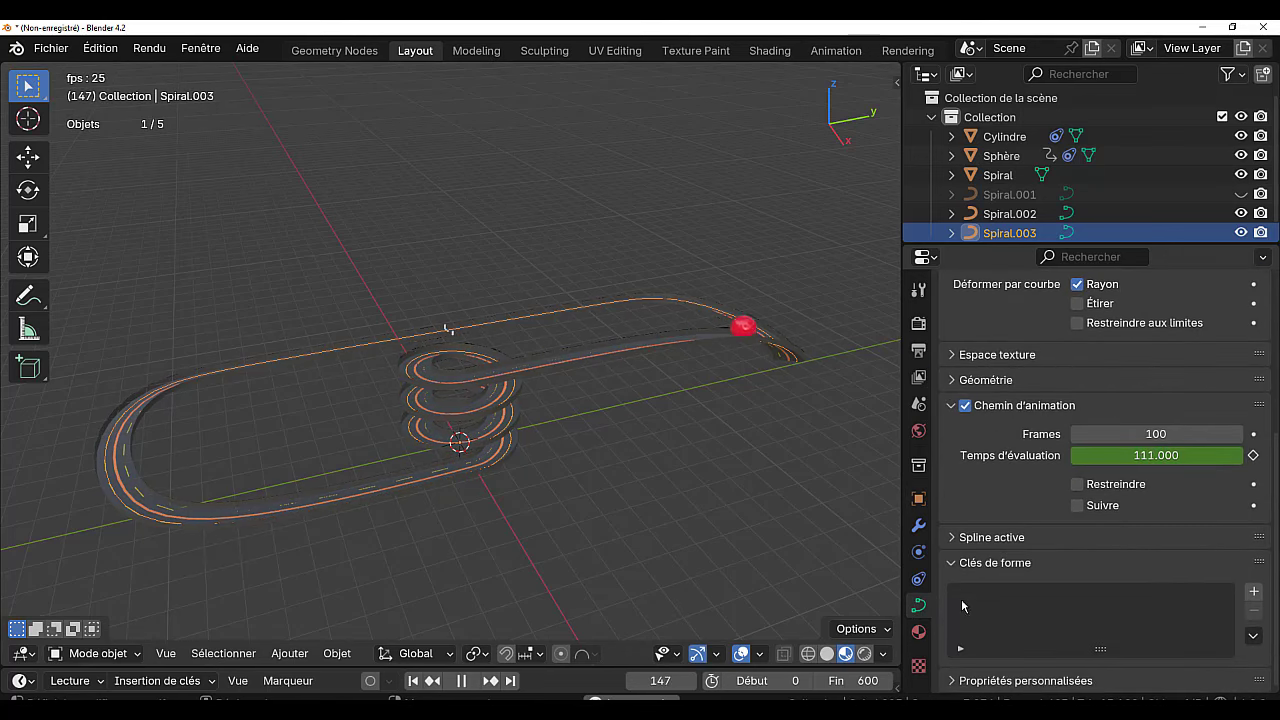
pyautogui.click(955, 405)
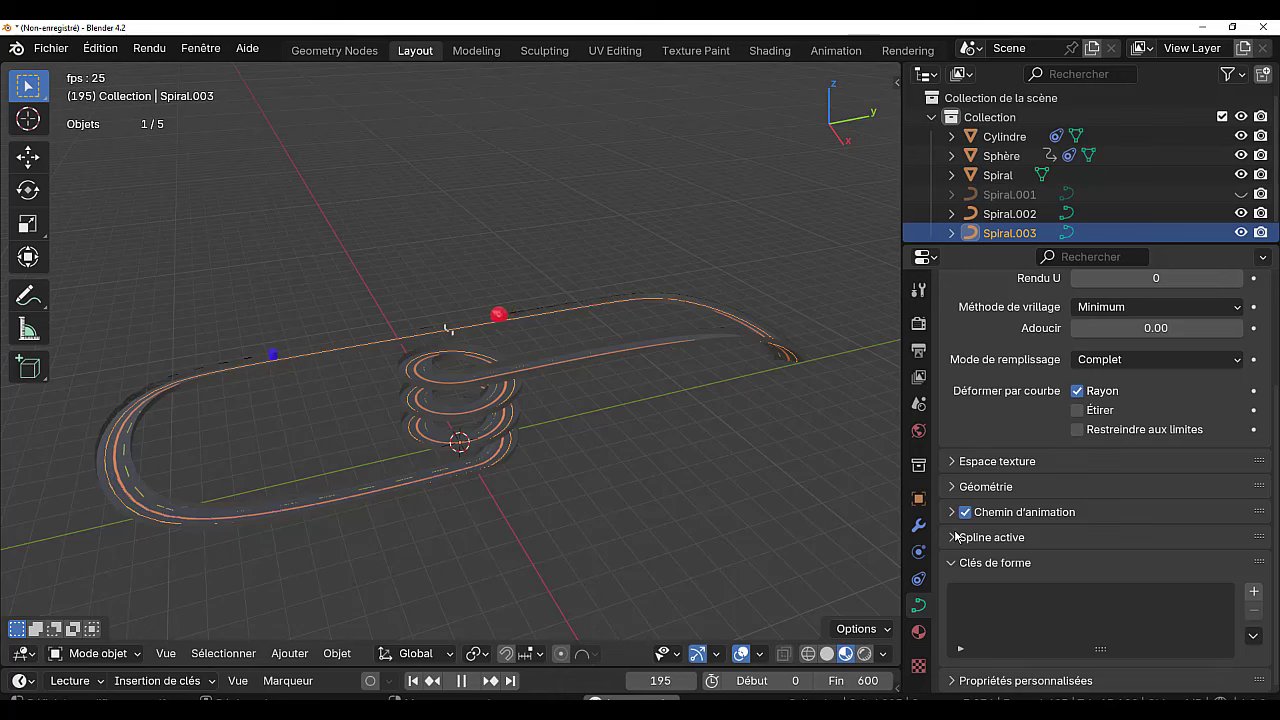
pyautogui.click(959, 517)
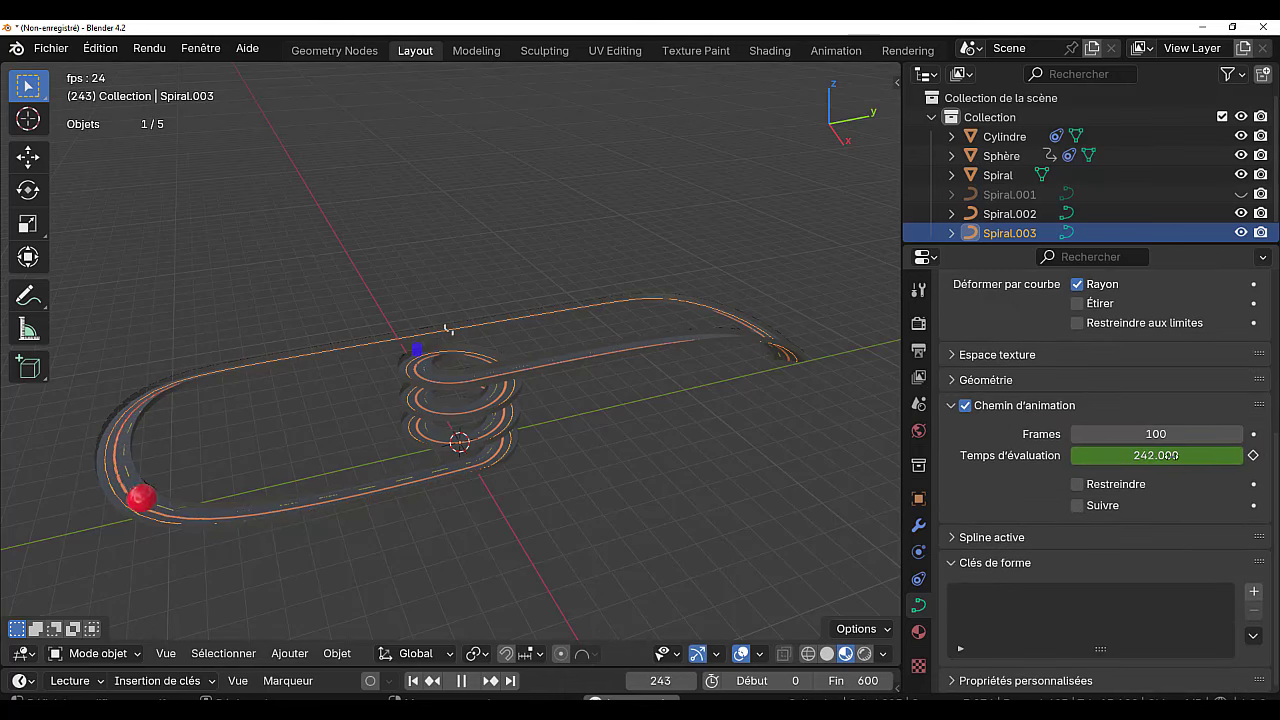
pyautogui.doubleClick(1155, 433)
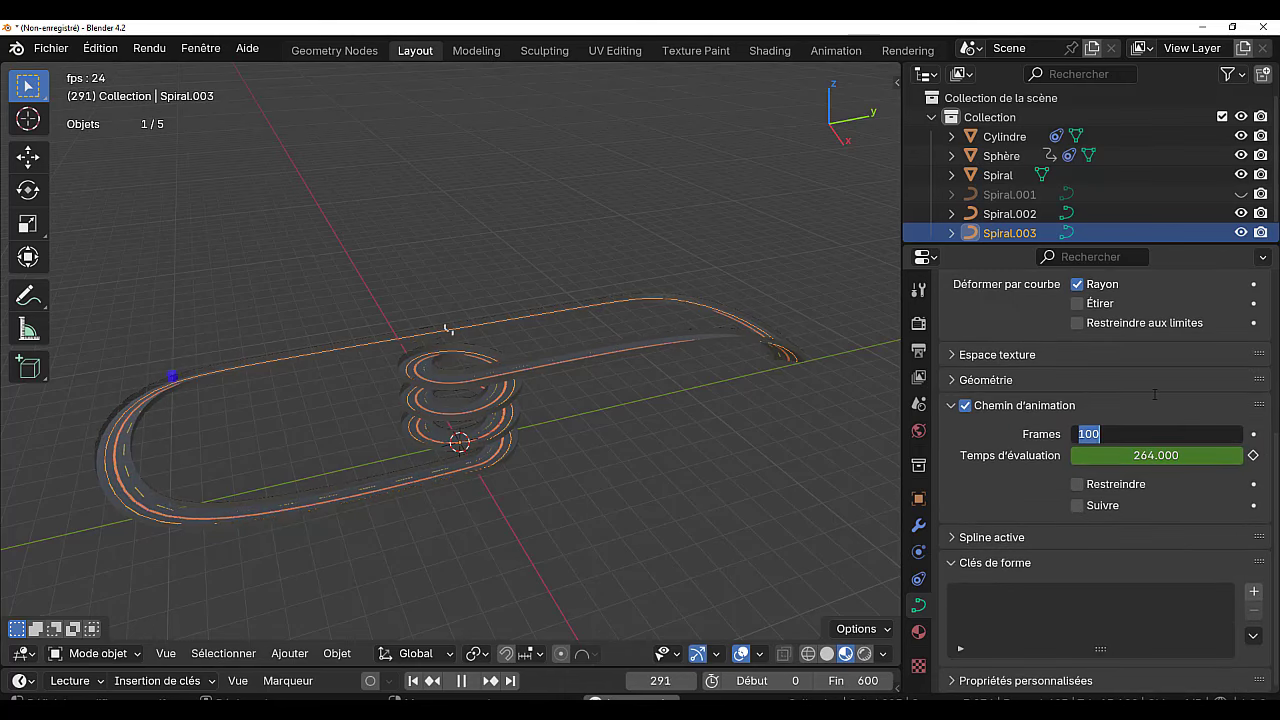
pyautogui.write('200')
pyautogui.press('Return')
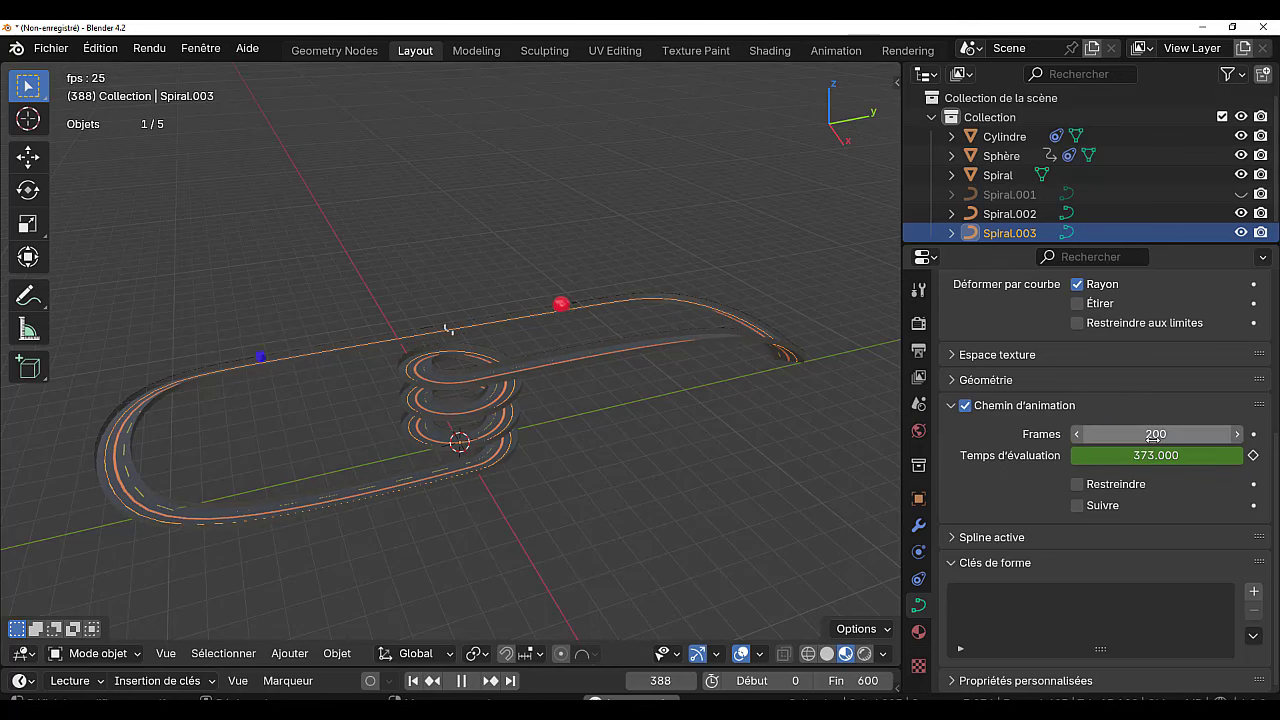
# Slow the cylinder further by setting the path animation of Spiral.003 to 300 frames.
pyautogui.click(1154, 435)
pyautogui.write('3')
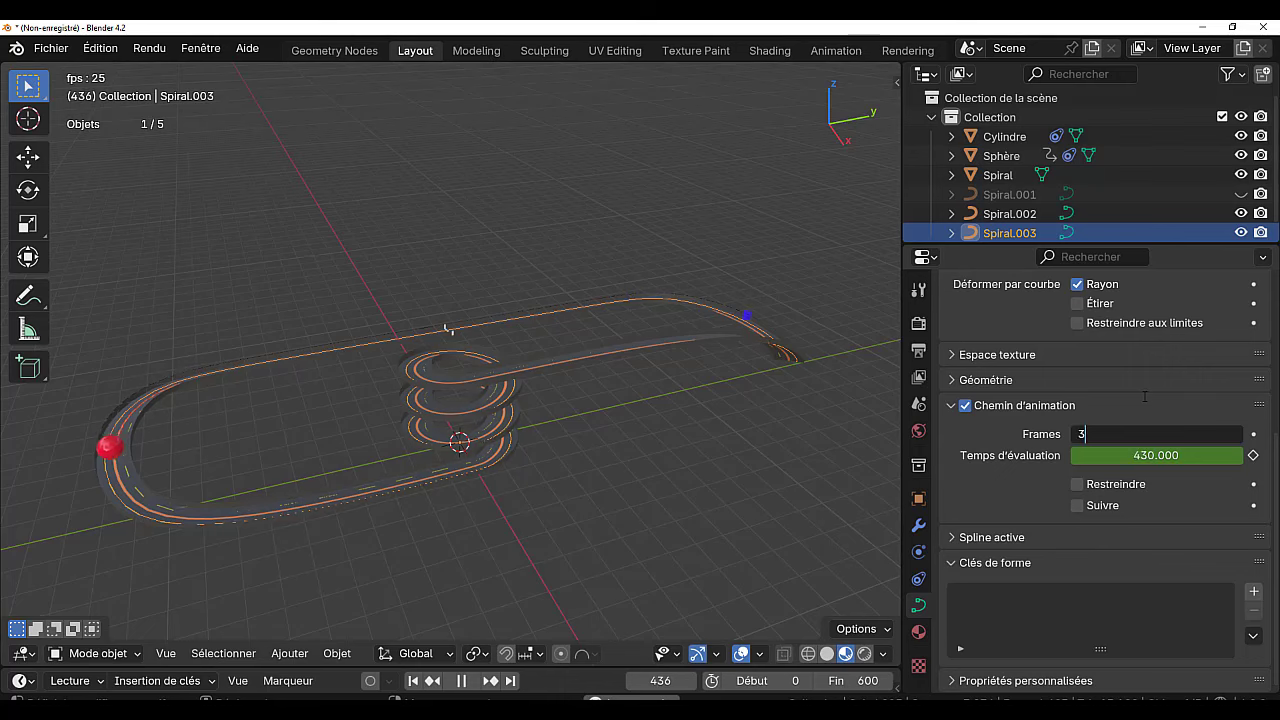
pyautogui.write('00')
pyautogui.press('Return')
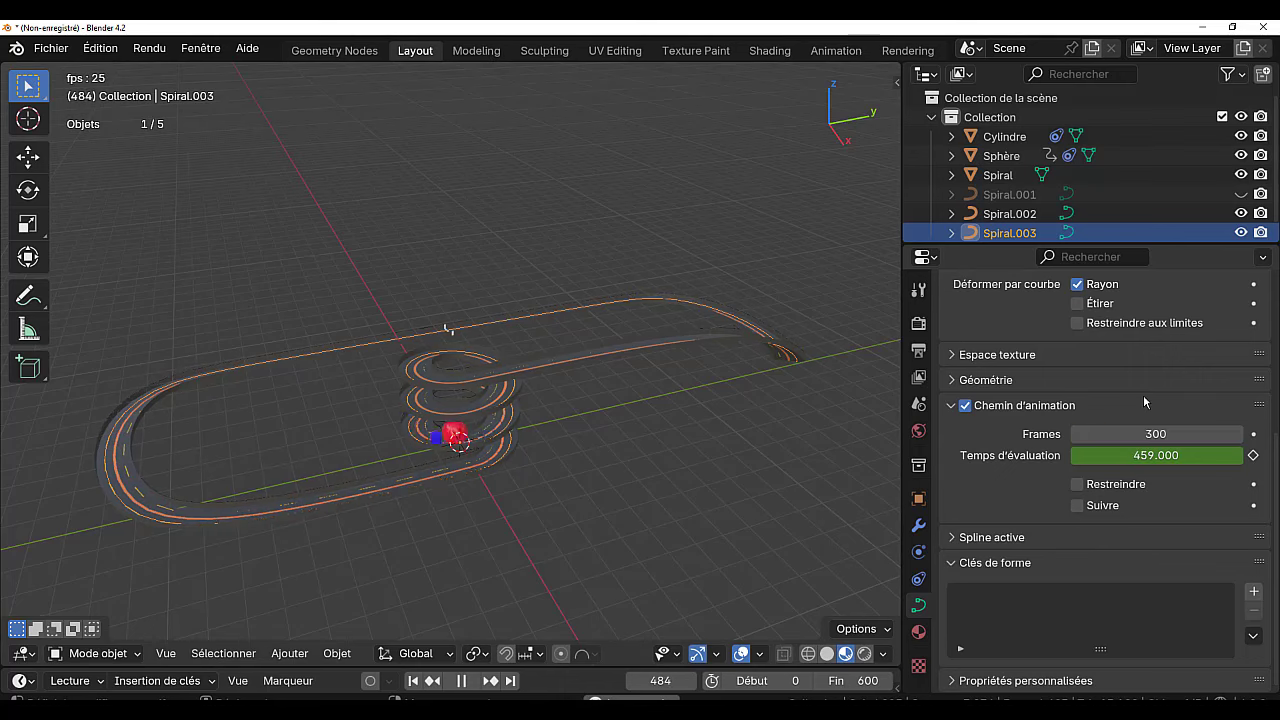
pyautogui.moveTo(715, 449)
pyautogui.mouseDown(button='middle')
pyautogui.moveTo(725, 399)
pyautogui.moveTo(754, 399)
pyautogui.moveTo(741, 492)
pyautogui.moveTo(710, 473)
pyautogui.mouseUp(button='middle')
pyautogui.scroll(2, 725, 400)
pyautogui.scroll(-2, 756, 410)
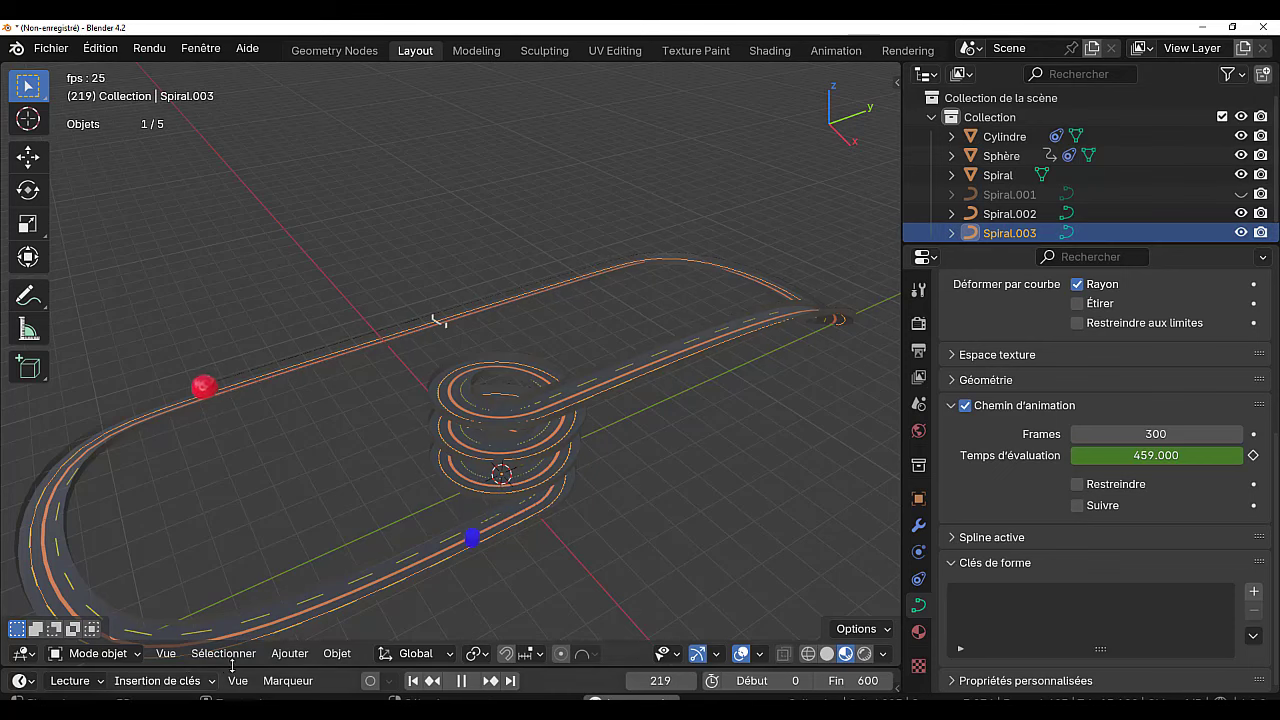
# Reverse the direction of the Spiral.003 curve in Edit Mode and deselect all its points.
pyautogui.press('Tab')
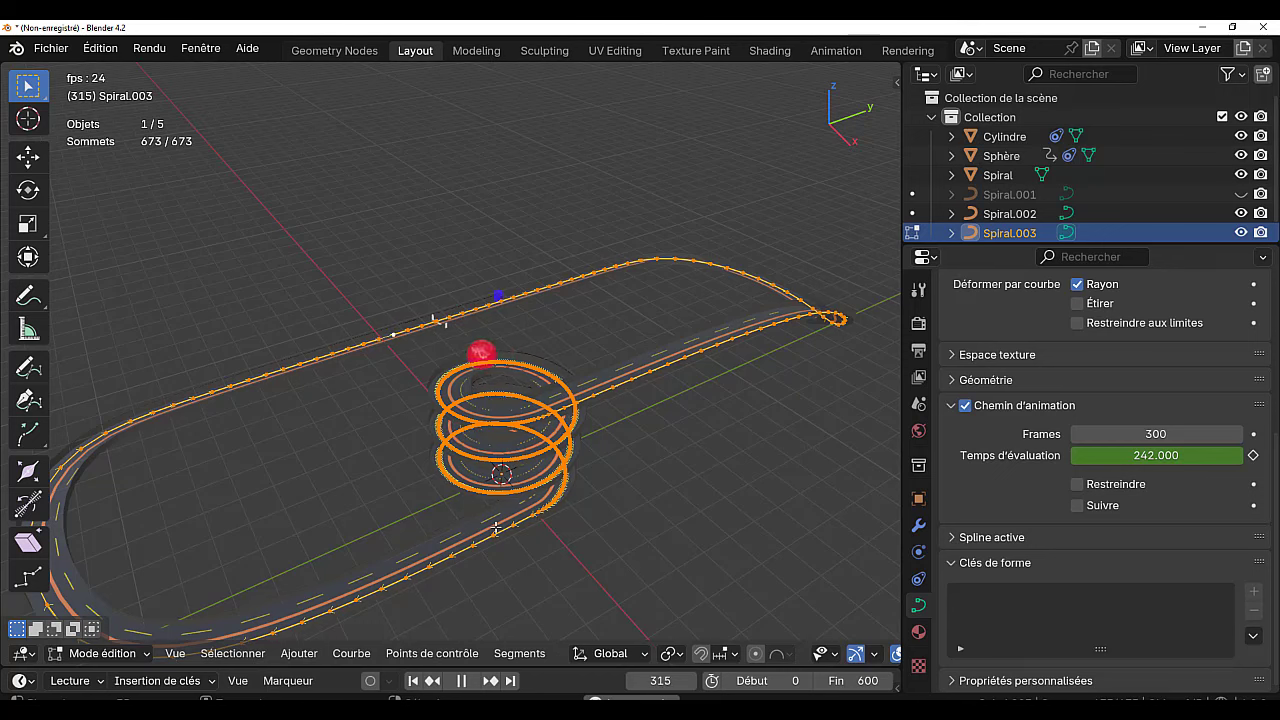
pyautogui.click(516, 655)
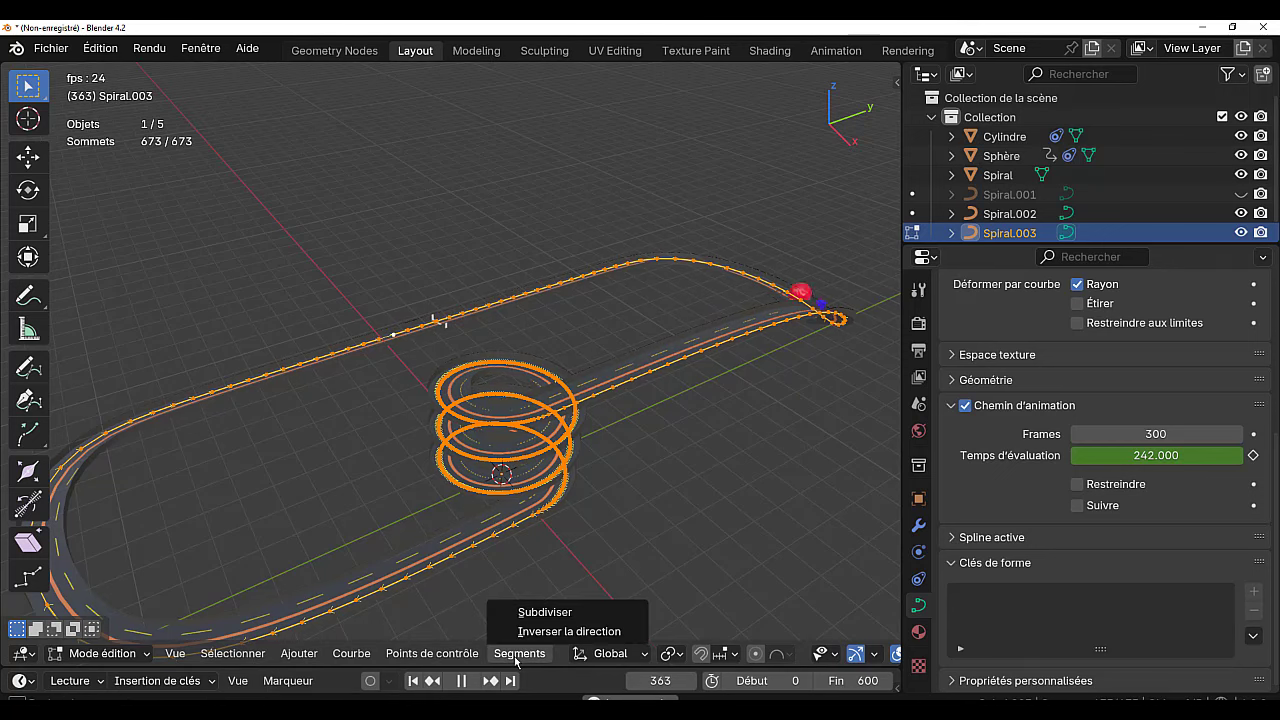
pyautogui.click(569, 631)
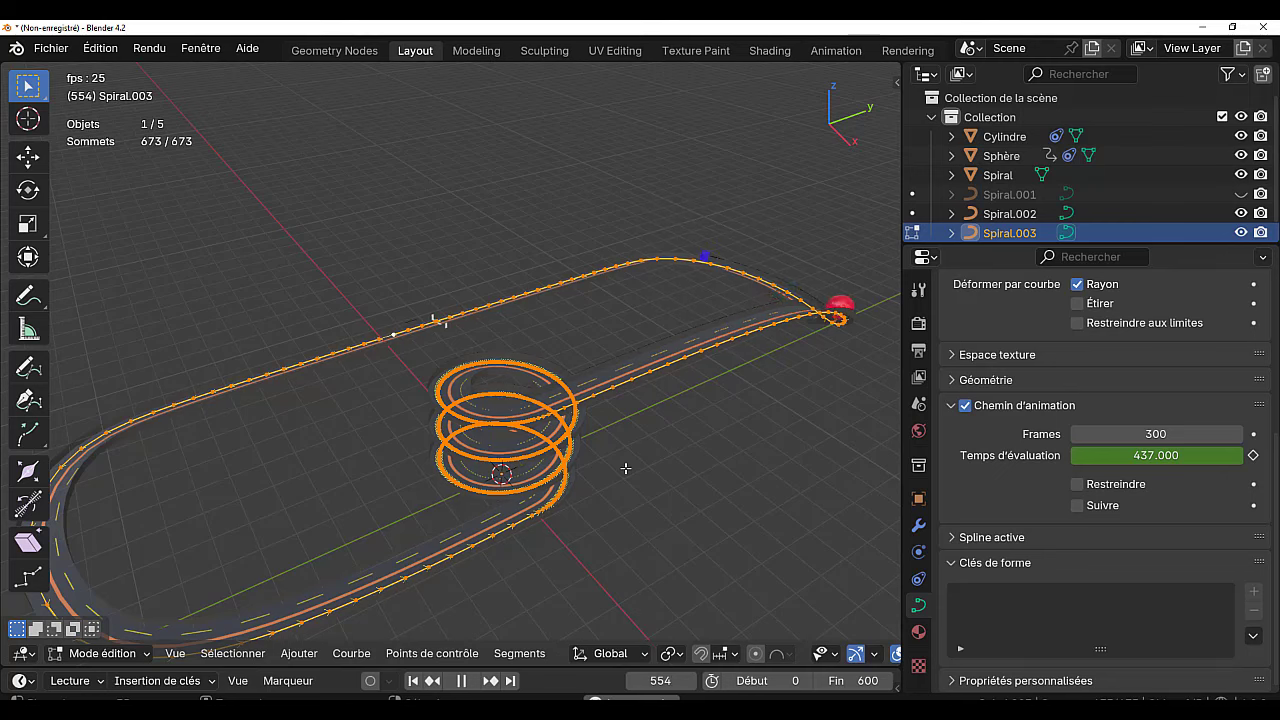
pyautogui.moveTo(625, 481); pyautogui.dragTo(494, 583, button='middle')
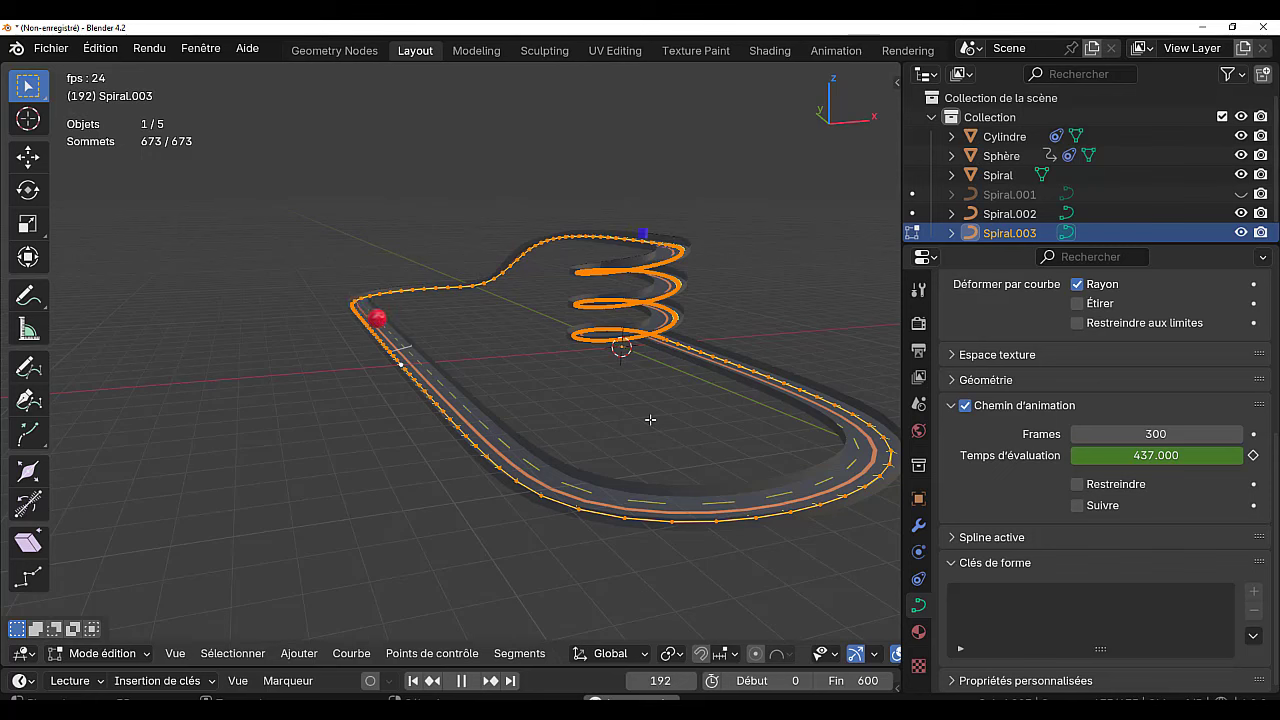
pyautogui.click(650, 419)
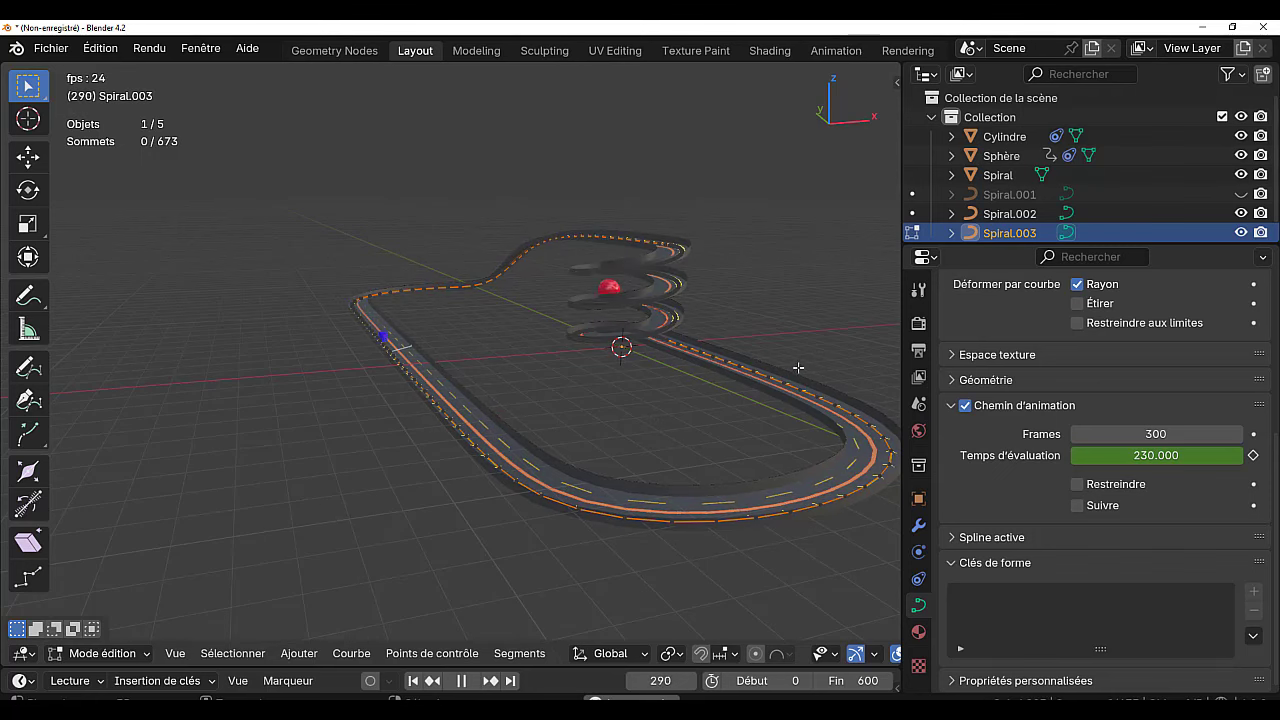
# Enlarge the 3D view by narrowing the properties area, centre the circuit in it, and return to Object Mode.
pyautogui.press('n')
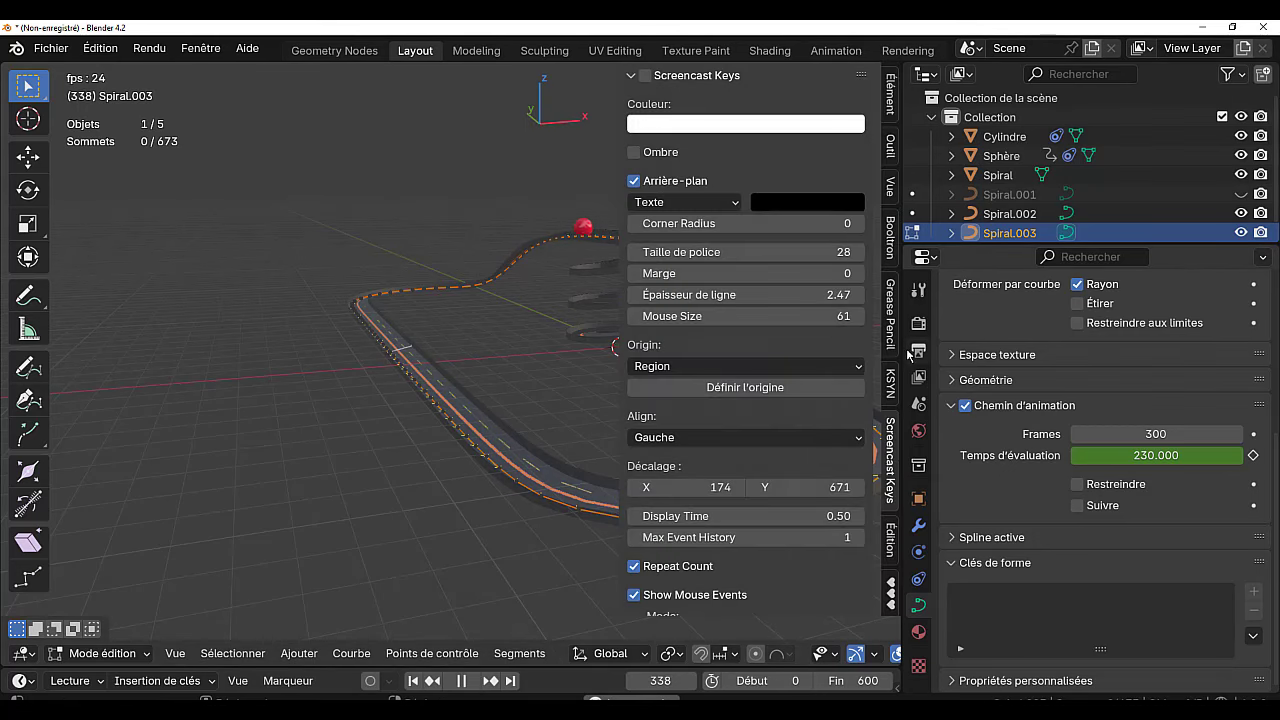
pyautogui.press('n')
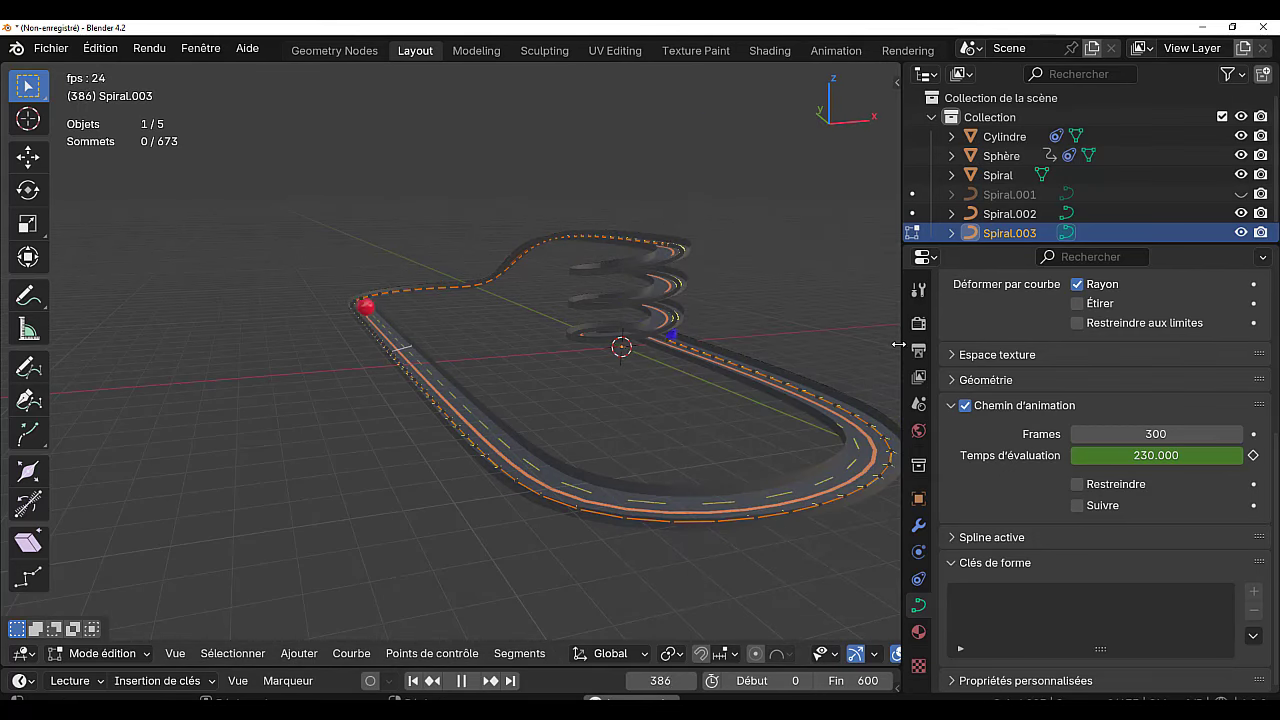
pyautogui.moveTo(898, 344); pyautogui.dragTo(1249, 344)
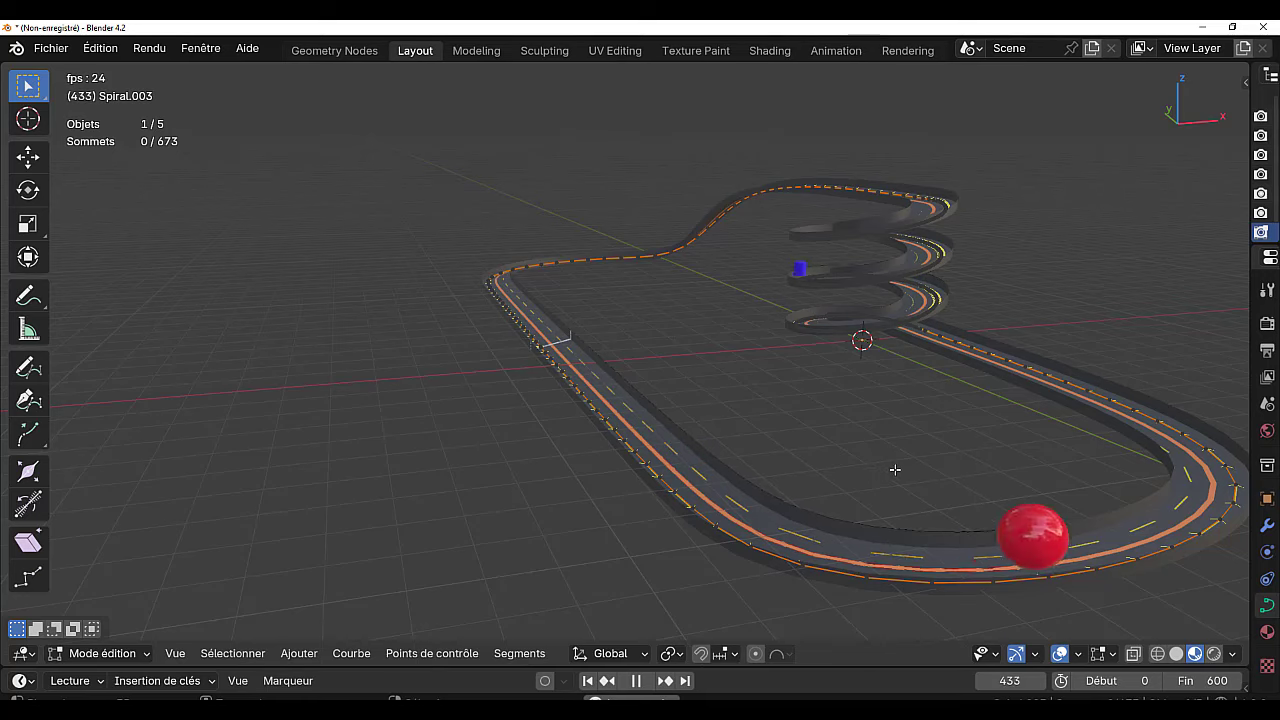
pyautogui.keyDown('shift'); pyautogui.moveTo(895, 469); pyautogui.dragTo(757, 471, button='middle'); pyautogui.keyUp('shift')
pyautogui.press('Tab')
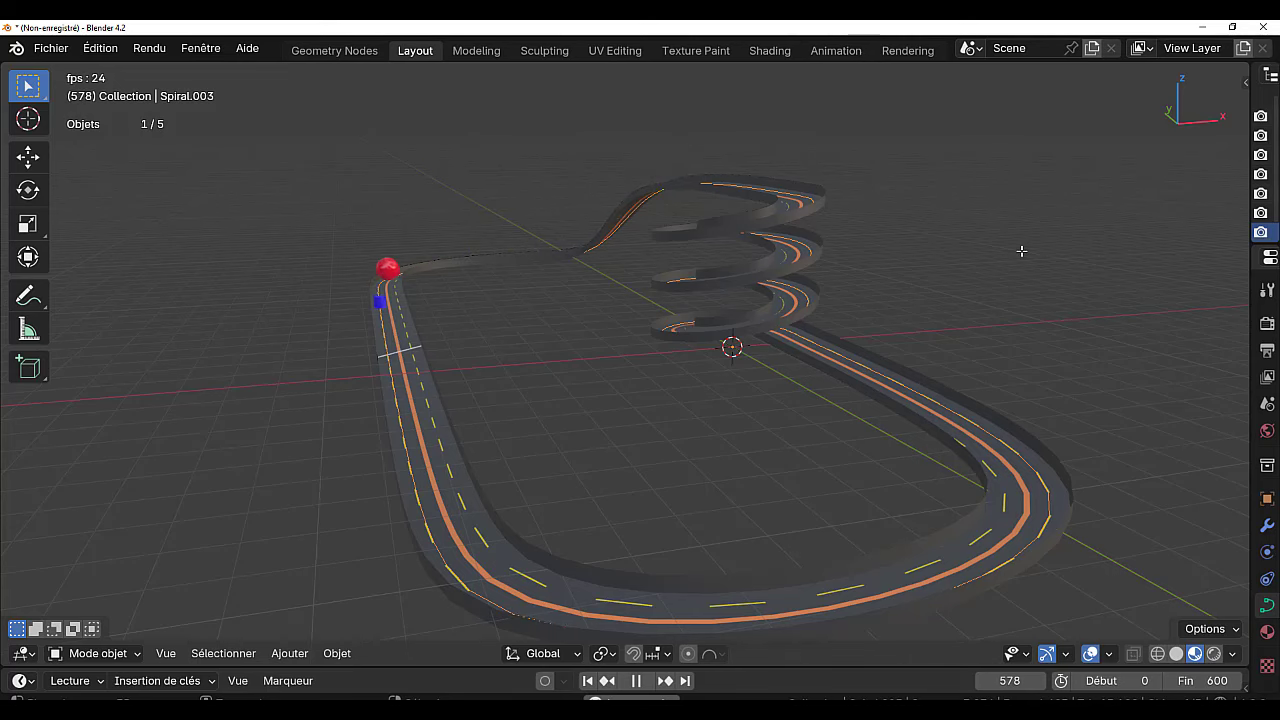
# Examine from several angles how the red sphere and blue cylinder travel around the circuit during playback.
pyautogui.moveTo(1121, 308); pyautogui.dragTo(1166, 309, button='middle')
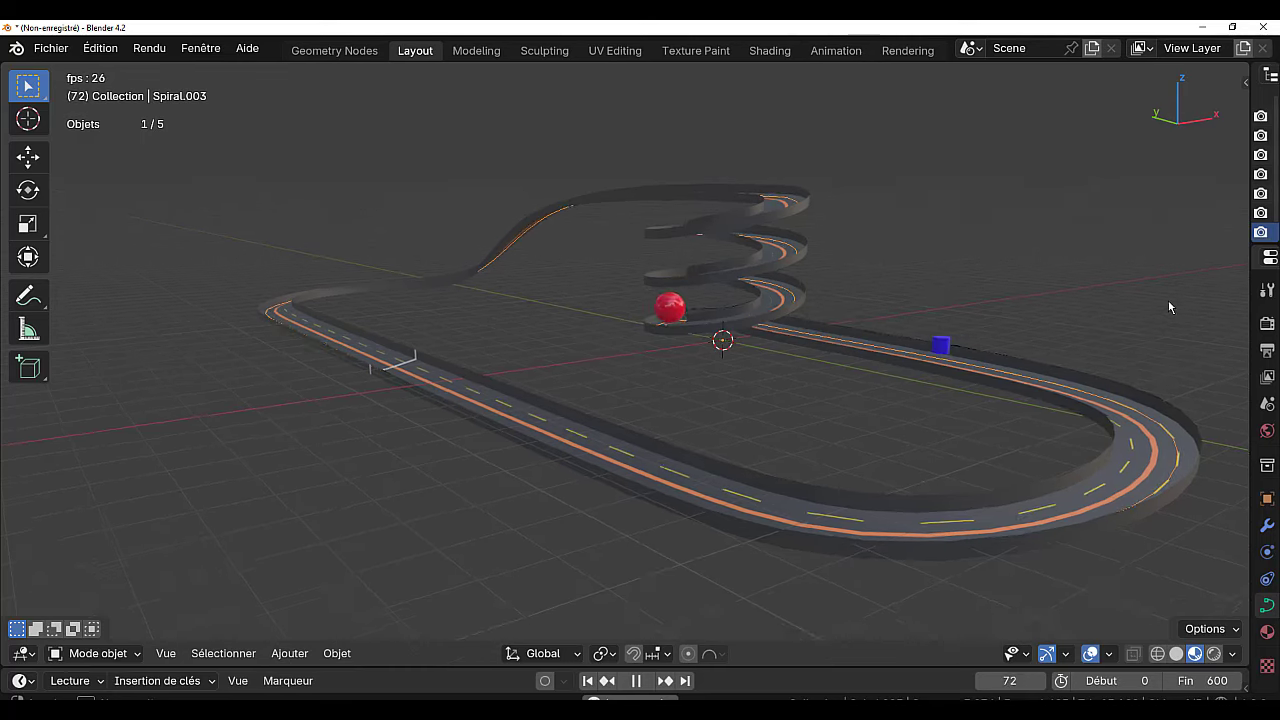
pyautogui.moveTo(914, 279); pyautogui.dragTo(1060, 337, button='middle')
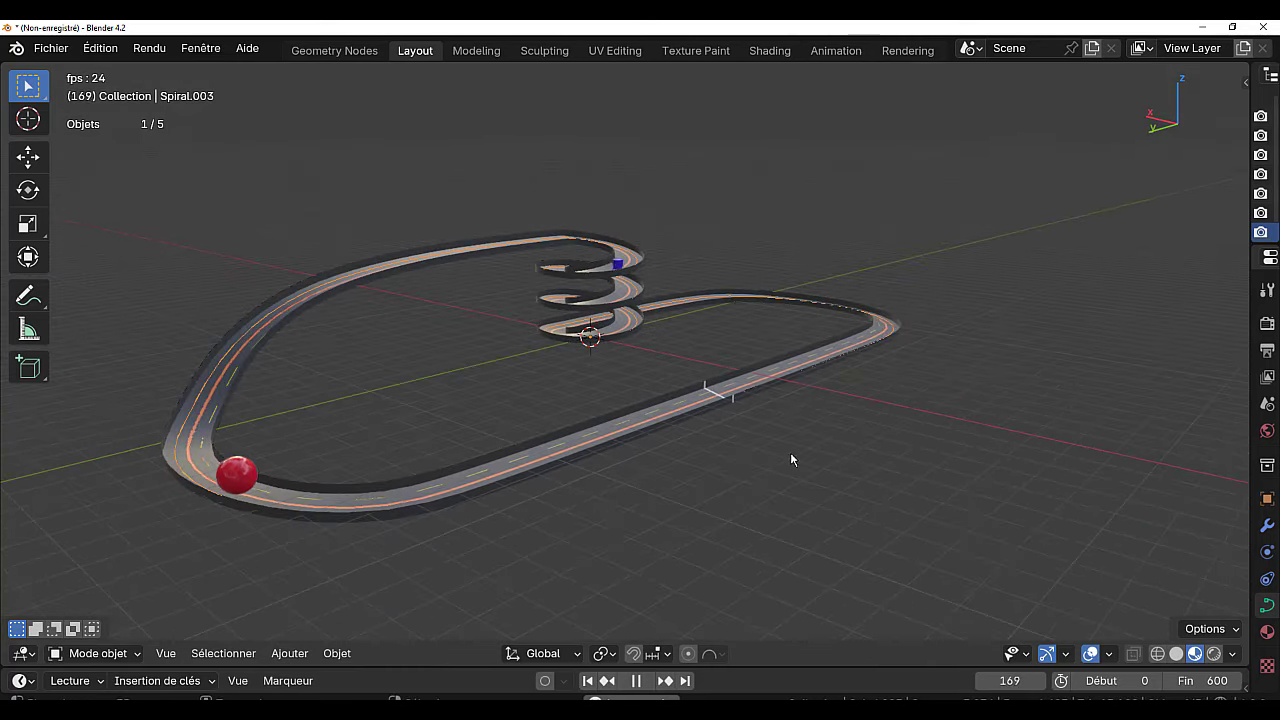
pyautogui.moveTo(791, 457); pyautogui.dragTo(853, 433, button='middle')
pyautogui.scroll(5, 853, 437)
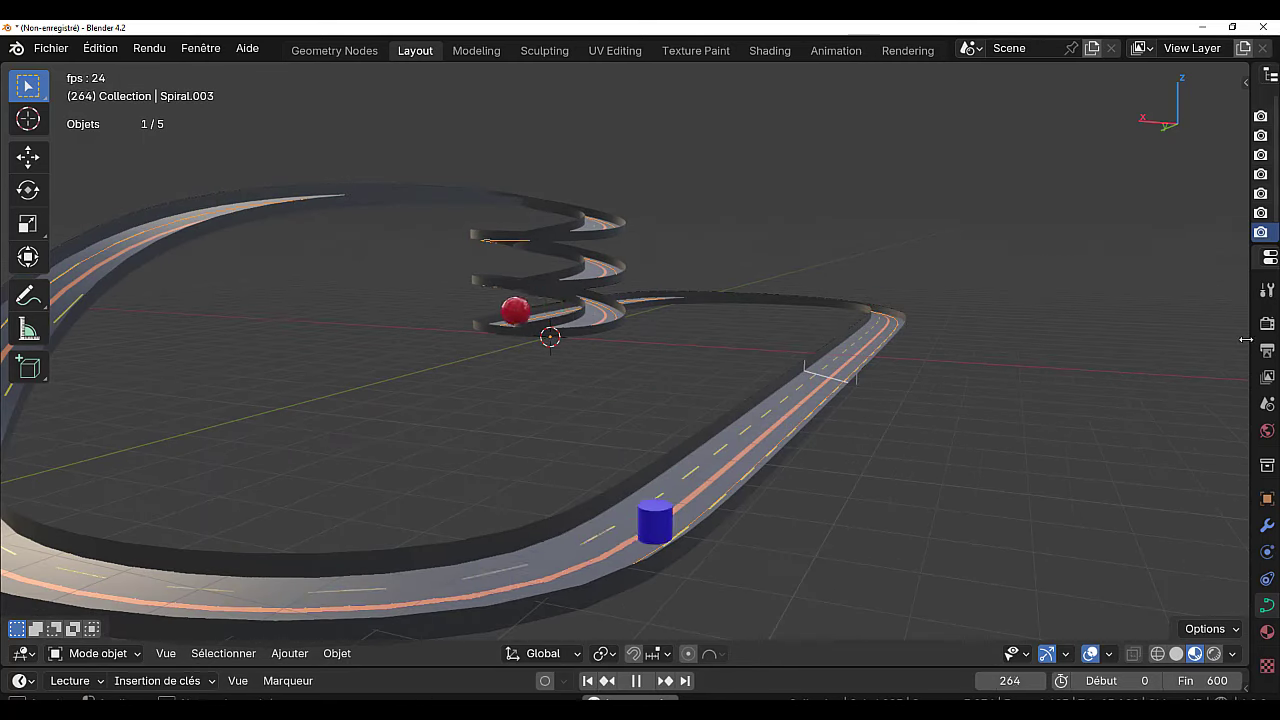
pyautogui.moveTo(1249, 344); pyautogui.dragTo(1144, 352)
pyautogui.moveTo(896, 446); pyautogui.dragTo(850, 452, button='middle')
pyautogui.moveTo(662, 453); pyautogui.dragTo(582, 445, button='middle')
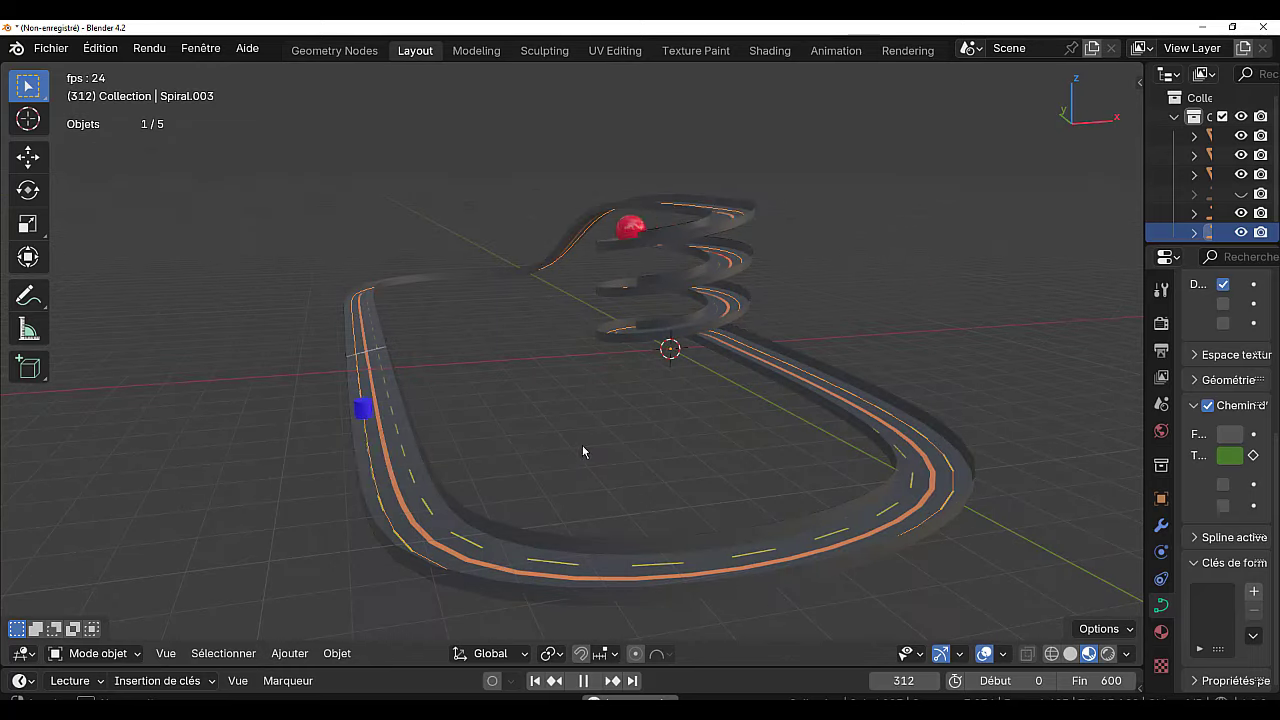